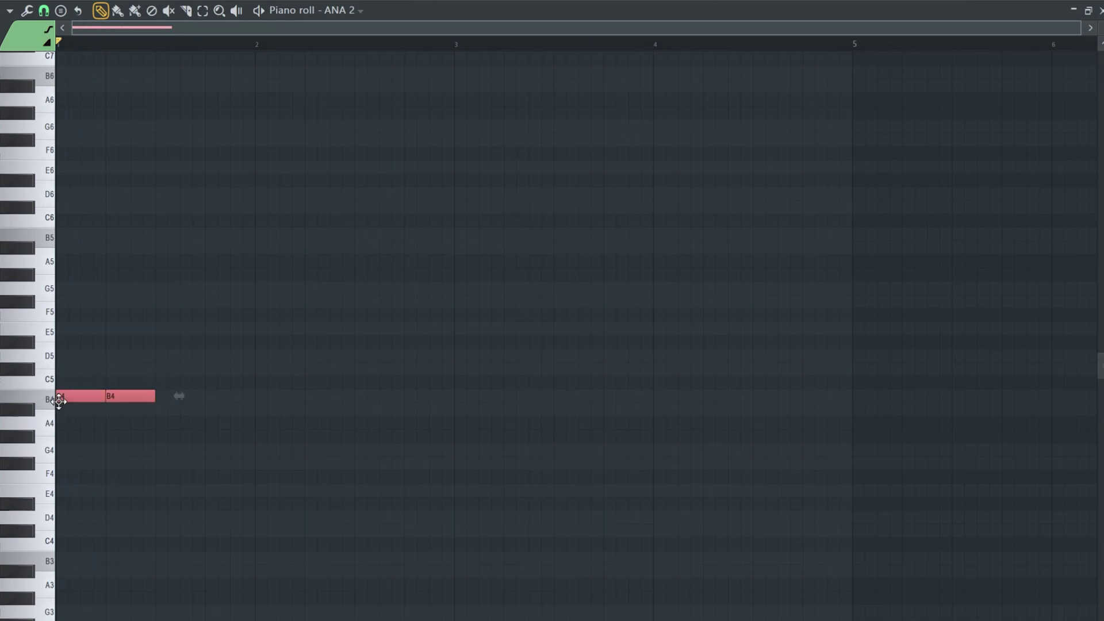
Duplicate the B4 notes to fill bar 1 with four, and place a higher note on the first beat, moving it to G5.
key("ctrl+d")
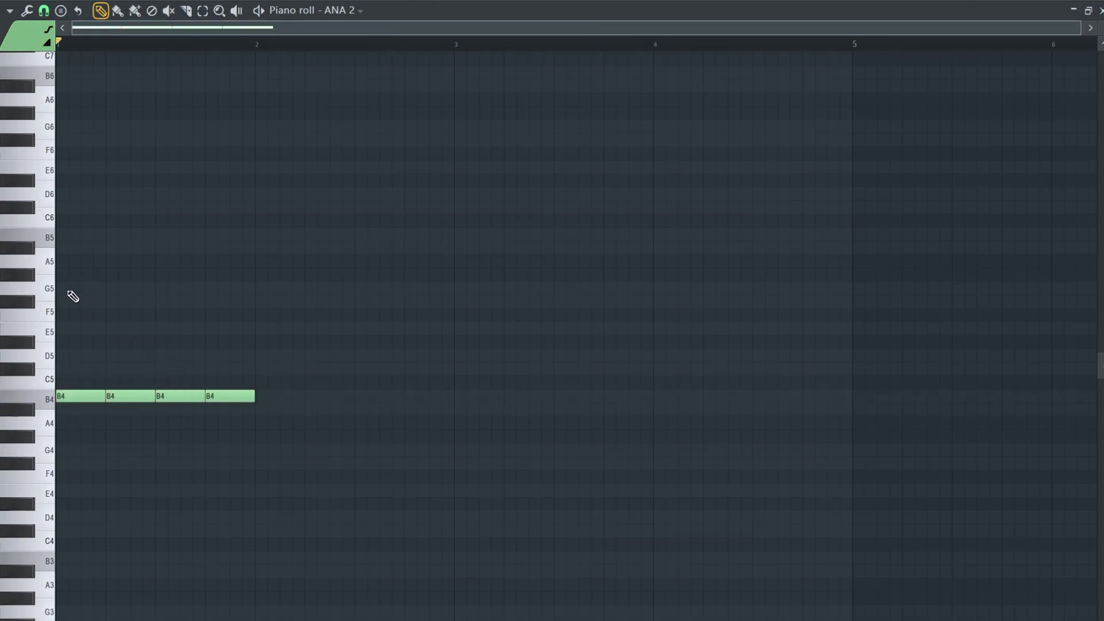
left_click(61, 236)
key("space")
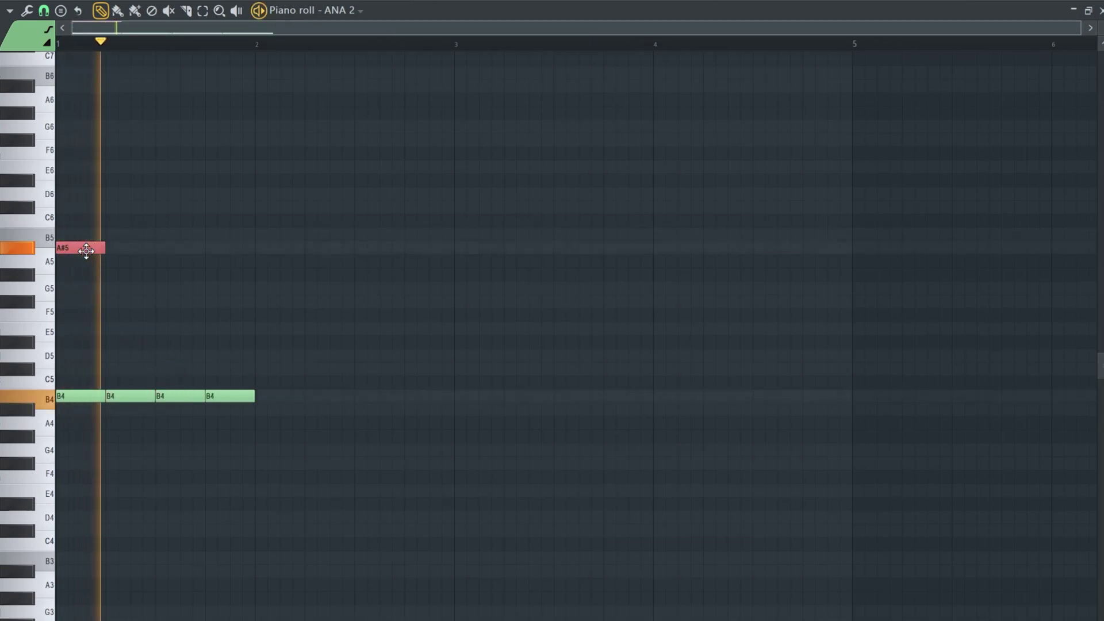
left_click_drag(86, 244, 87, 297)
key("space")
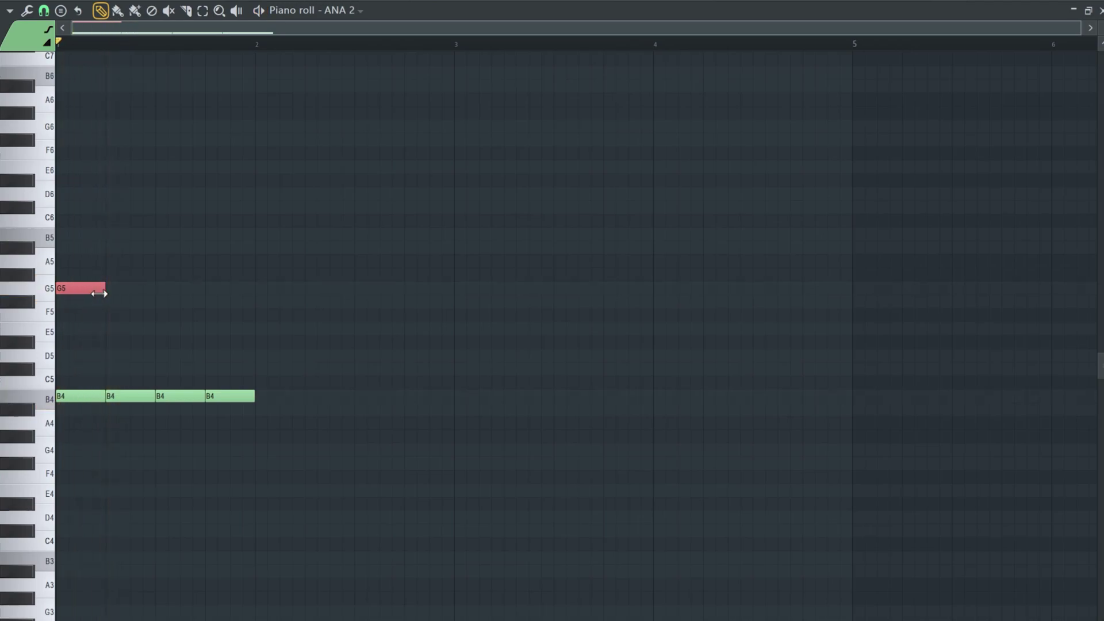
Turn the upper note into an eighth-note melody of three F#5 notes followed by five G5 notes in bar 1, and play it back.
mouse_move(75, 288)
left_mouse_down()
mouse_move(85, 302)
mouse_move(62, 302)
left_mouse_up()
left_click(93, 300)
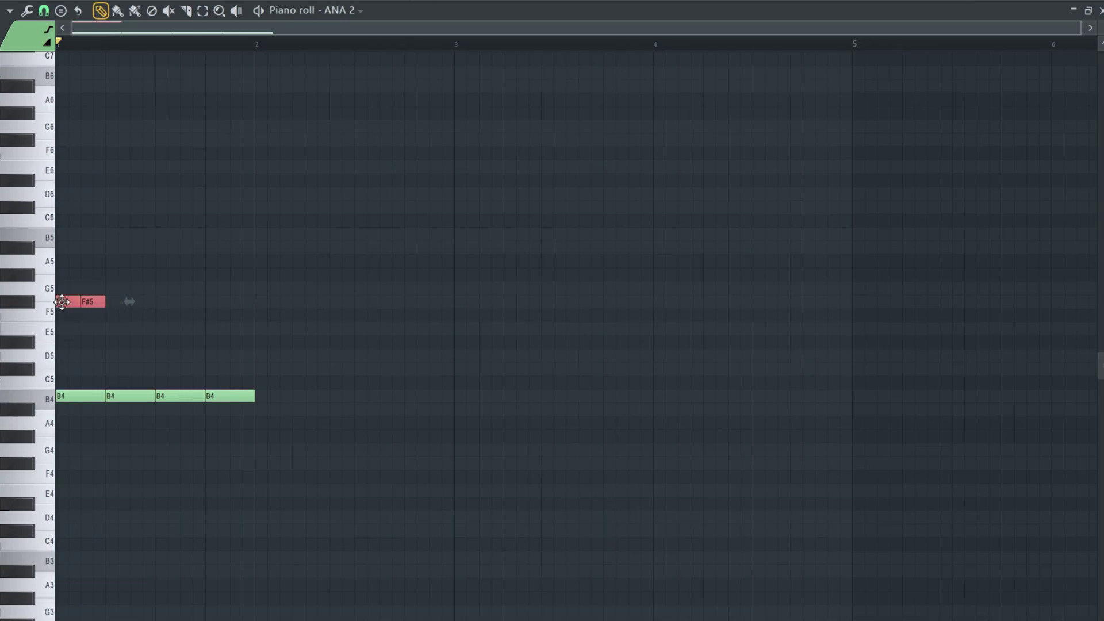
left_click_drag(143, 303, 212, 293)
key("space")
key("space")
Duplicate all the notes of bar 1 into bar 2.
key("ctrl+a")
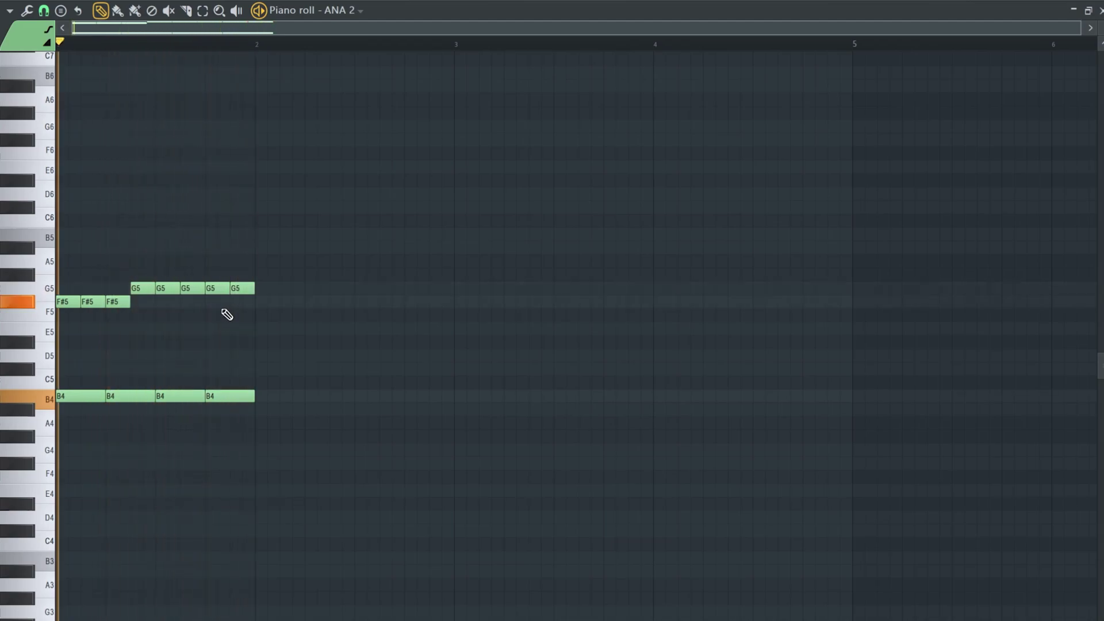
left_click_drag(65, 399, 263, 400)
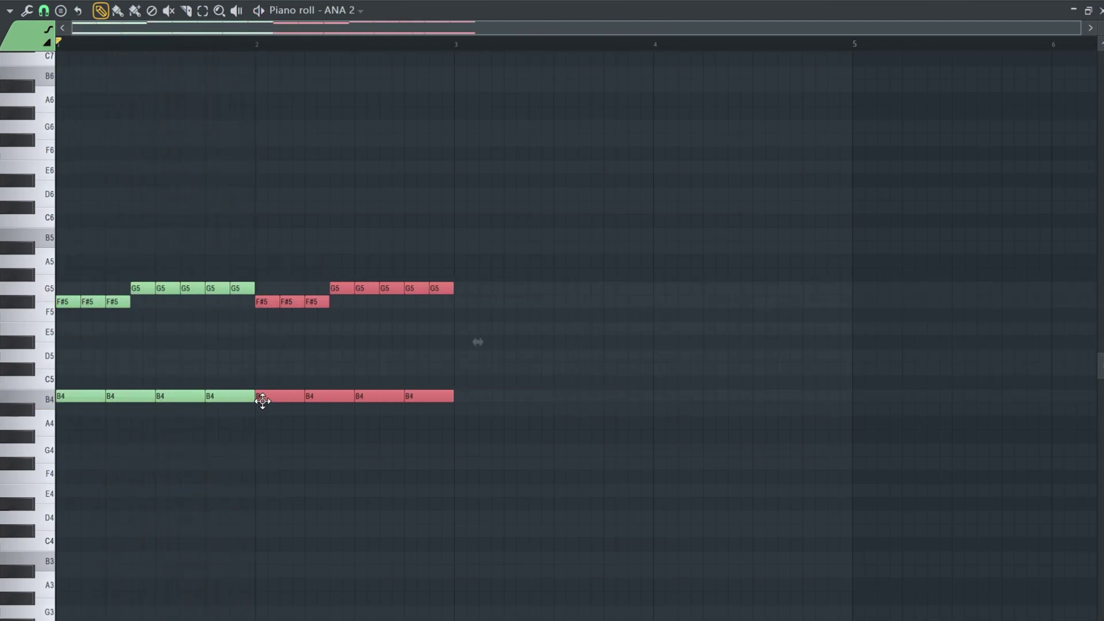
left_click(281, 370)
scroll(281, 370, "down", 1)
Open the ANA 2 instrument from the channel rack and load the ET bell preset.
key("F6")
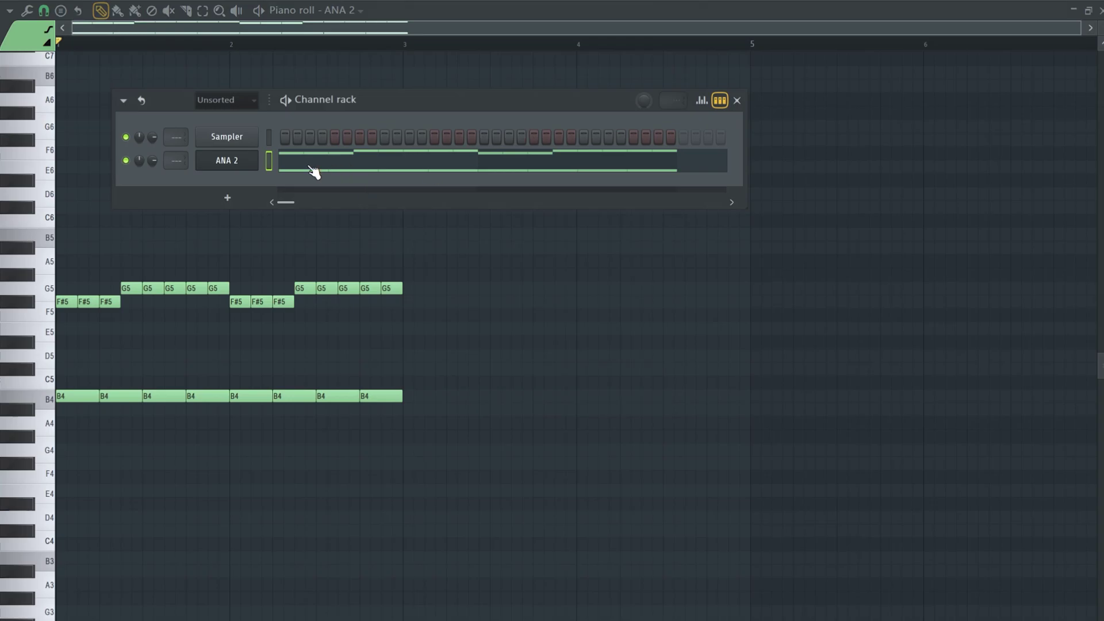
left_click(246, 163)
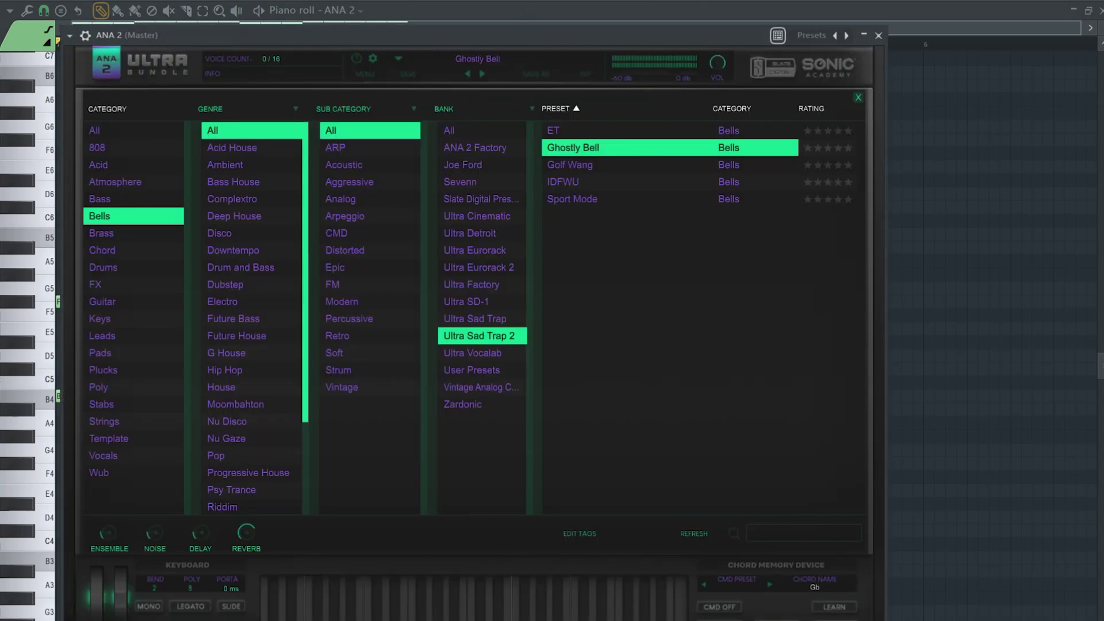
left_click(577, 134)
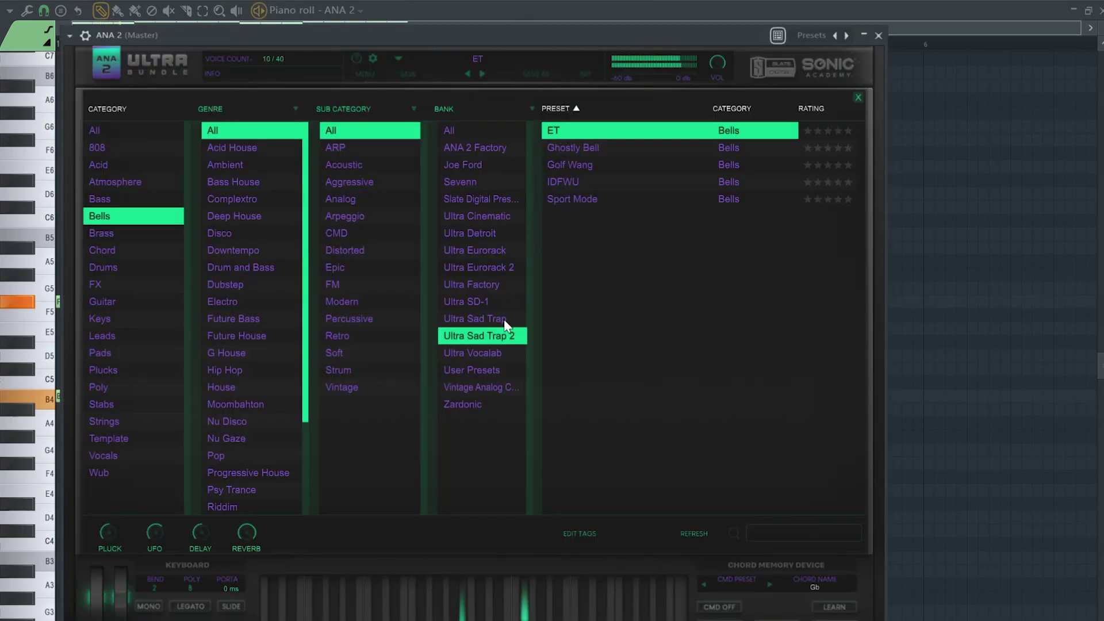
Audition bell presets from the Ultra Sad Trap bank, such as Diamonds, Breath Mallet, Trap Hands, Star Bell, Ringer and Starplucker.
left_click(475, 318)
left_click(586, 199)
left_click(585, 175)
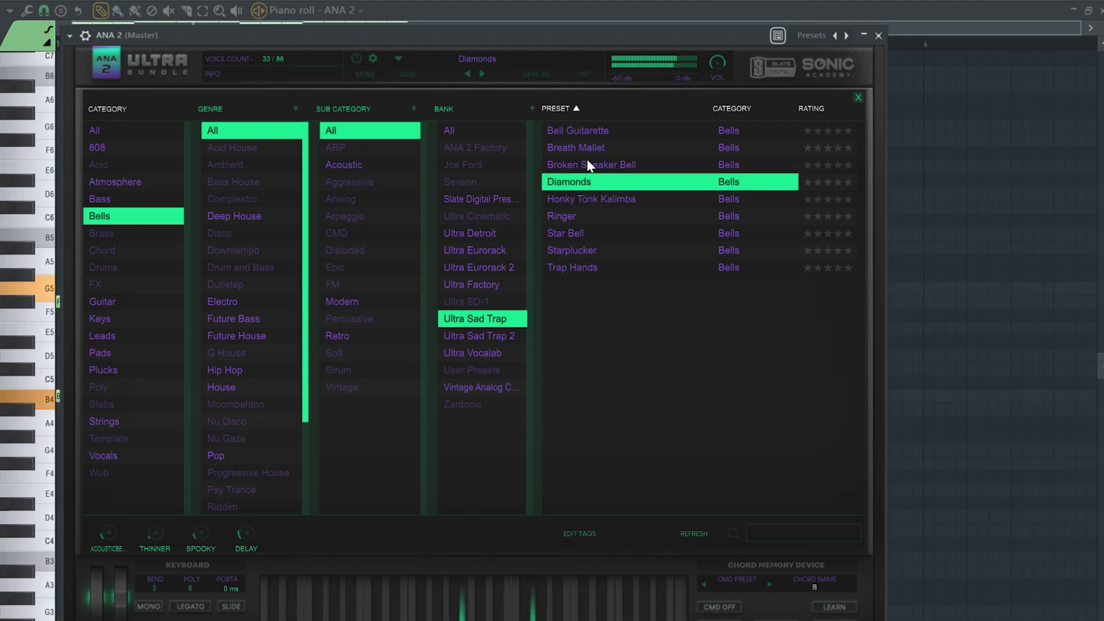
left_click(587, 158)
left_click(584, 147)
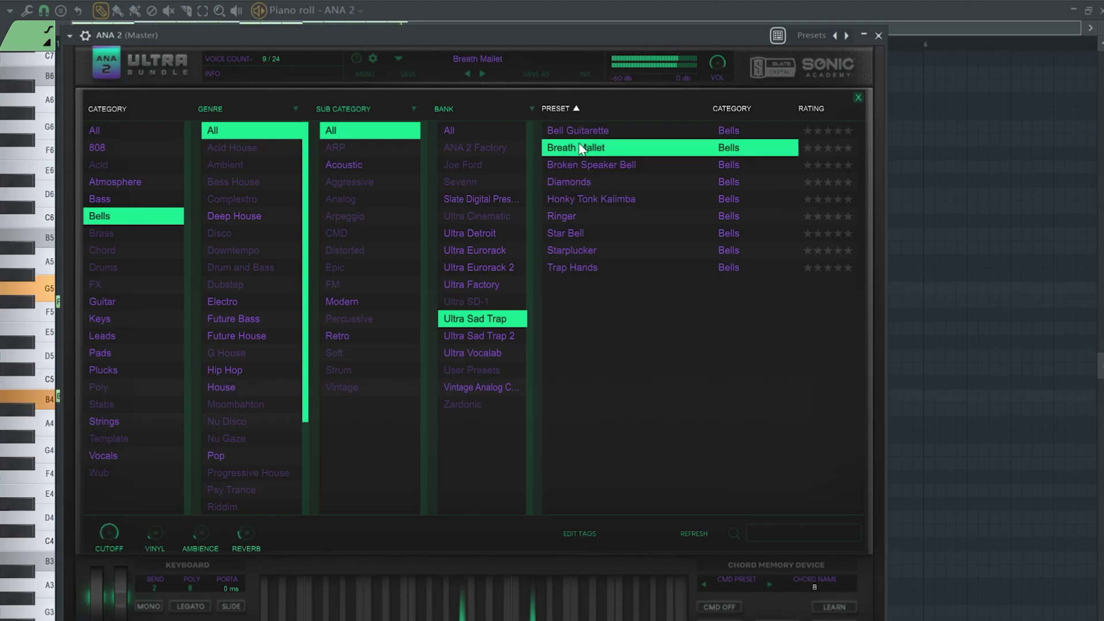
left_click(602, 131)
left_click(578, 256)
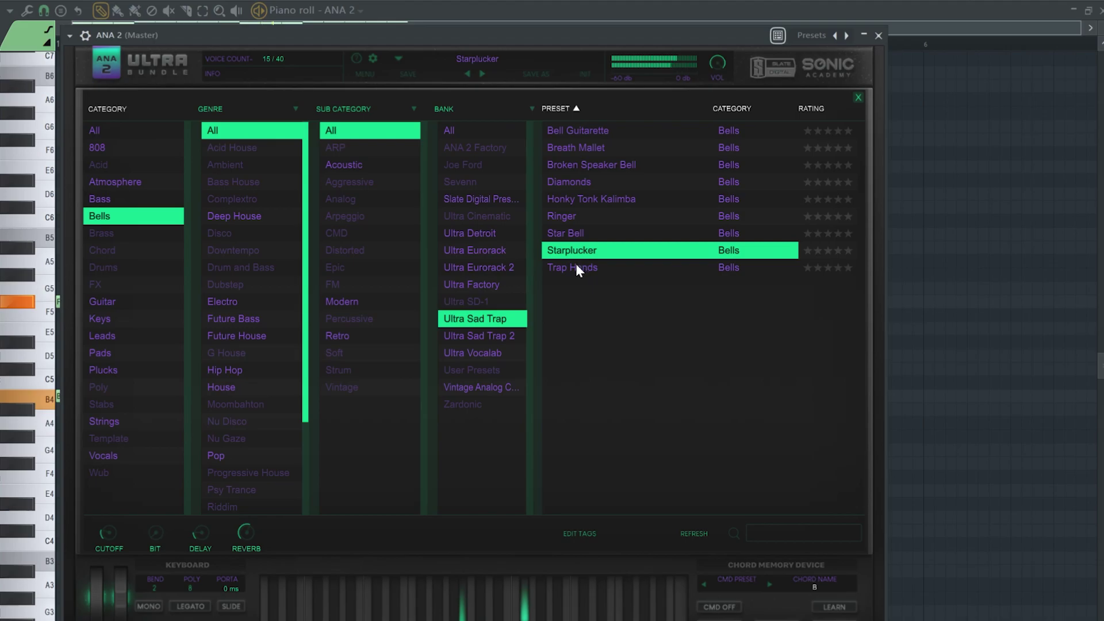
left_click(575, 269)
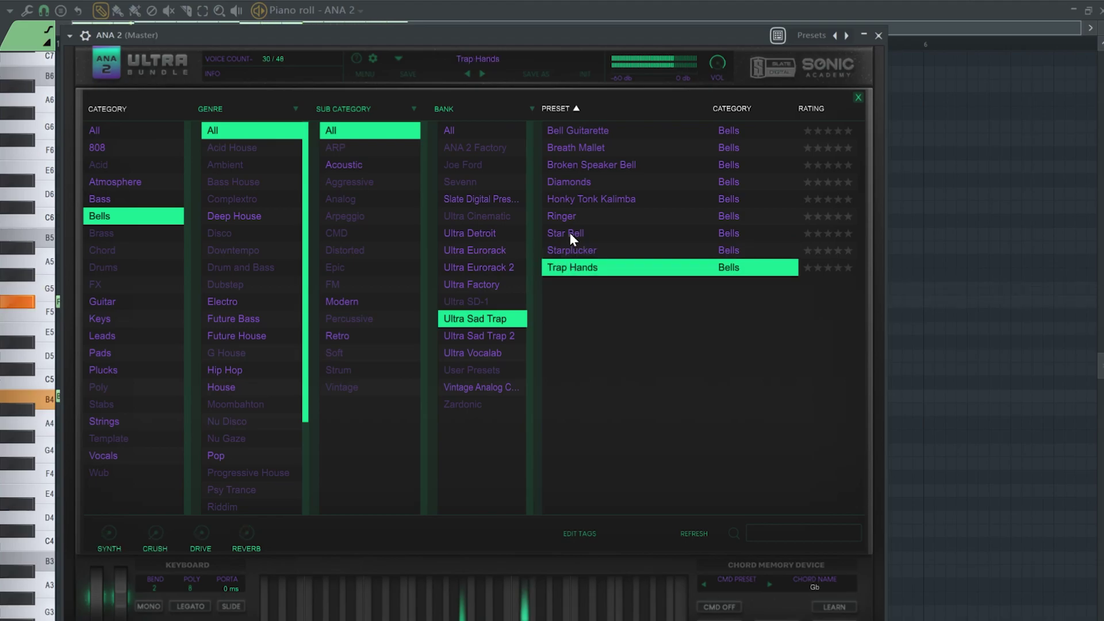
left_click(574, 232)
left_click(571, 215)
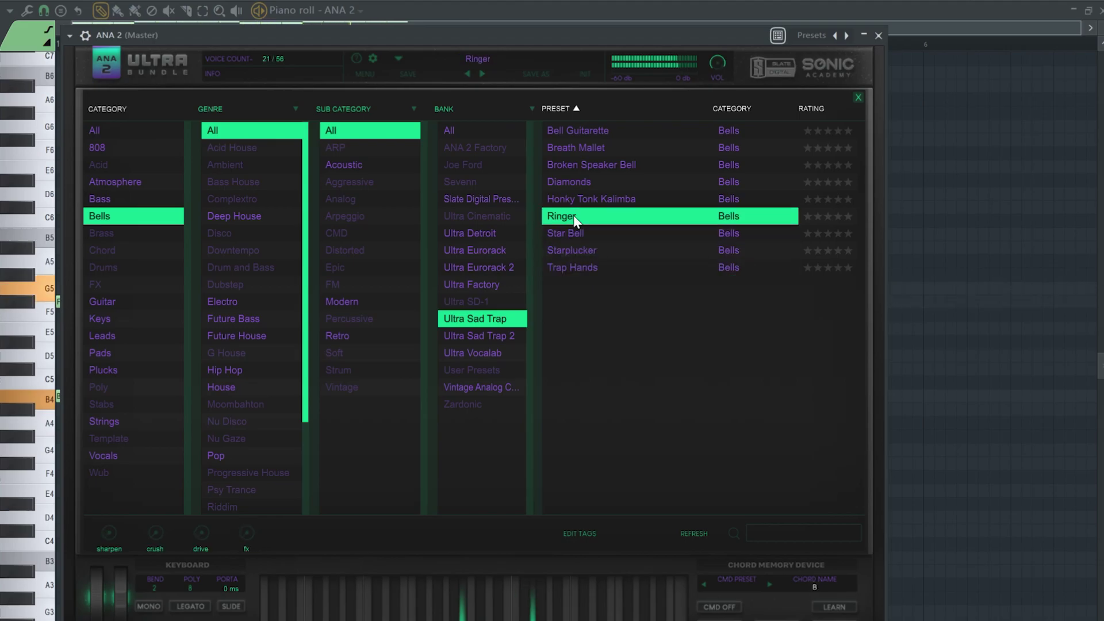
left_click(576, 250)
Show all categories of the Ultra Sad Trap bank and audition presets such as Twisted Piccolo and Smacked.
left_click(172, 132)
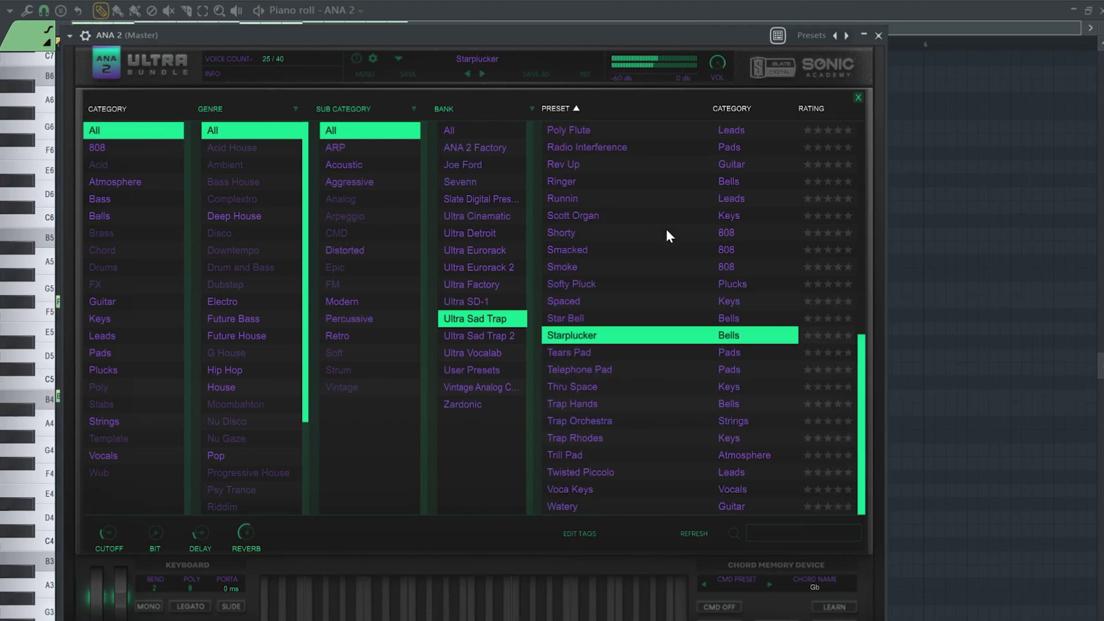
left_click(654, 437)
left_click(590, 471)
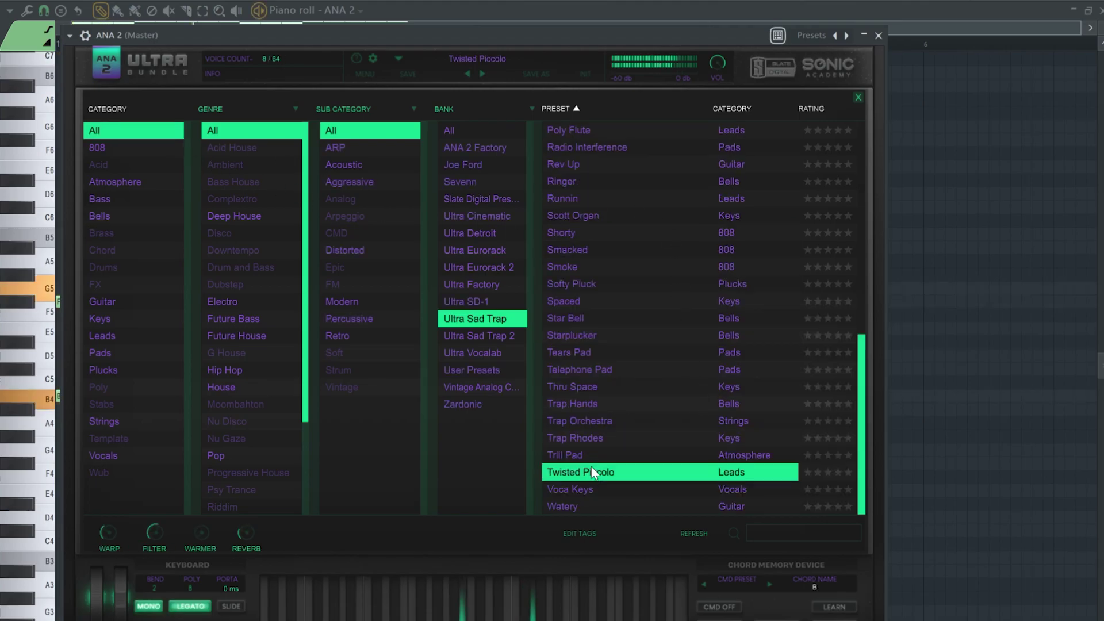
left_click(595, 263)
left_click(592, 248)
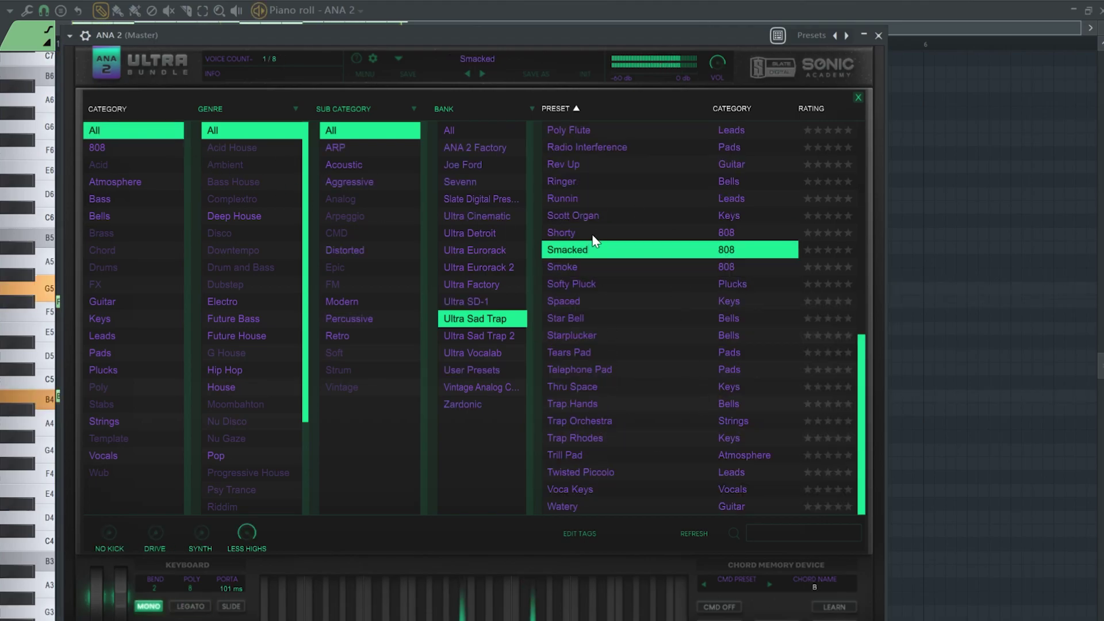
Filter the presets to Bells across all banks and try Broken Speaker Bell and Dirty BubBell.
left_click(109, 216)
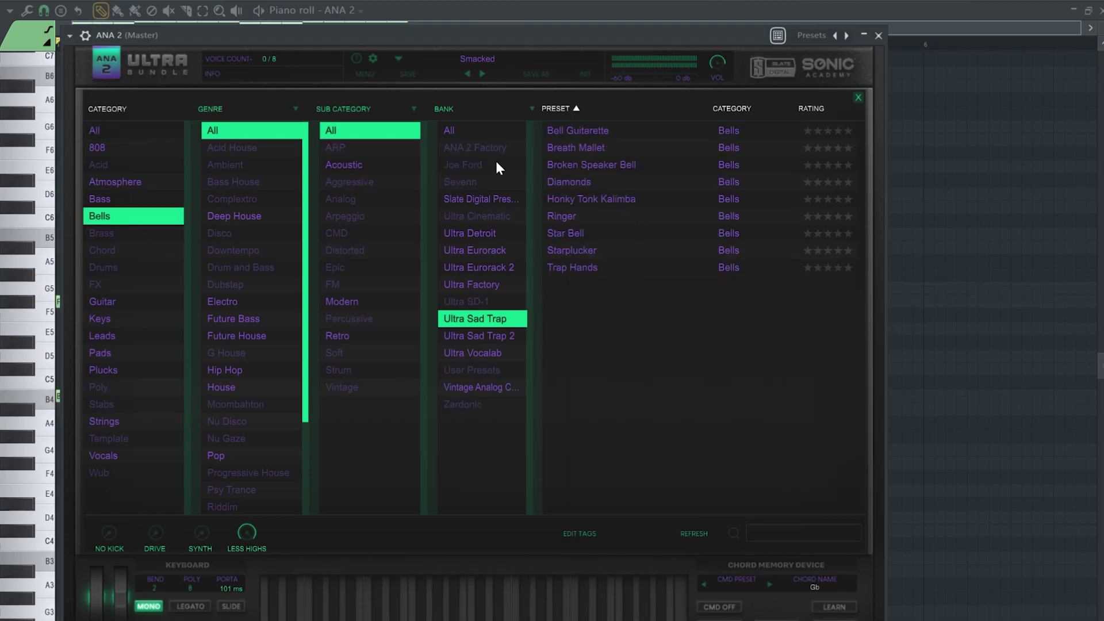
left_click(483, 130)
left_click(592, 267)
left_click(590, 336)
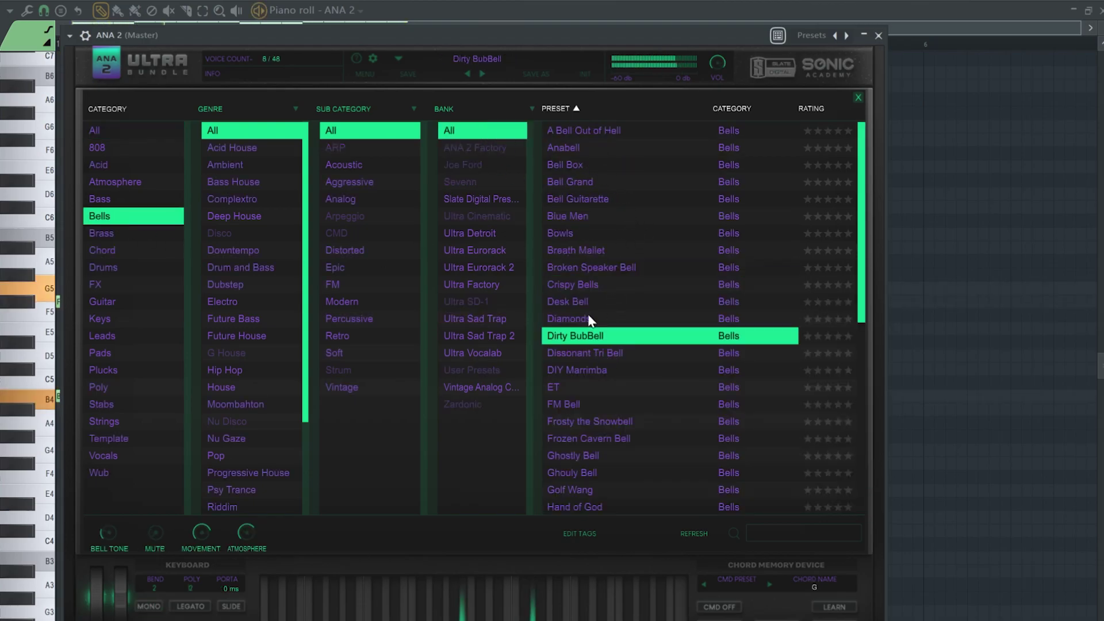
Compare Bell Guitarette, Bell Grand, Bell Box and Anabell, and load the A Bell Out of Hell preset.
left_click(591, 201)
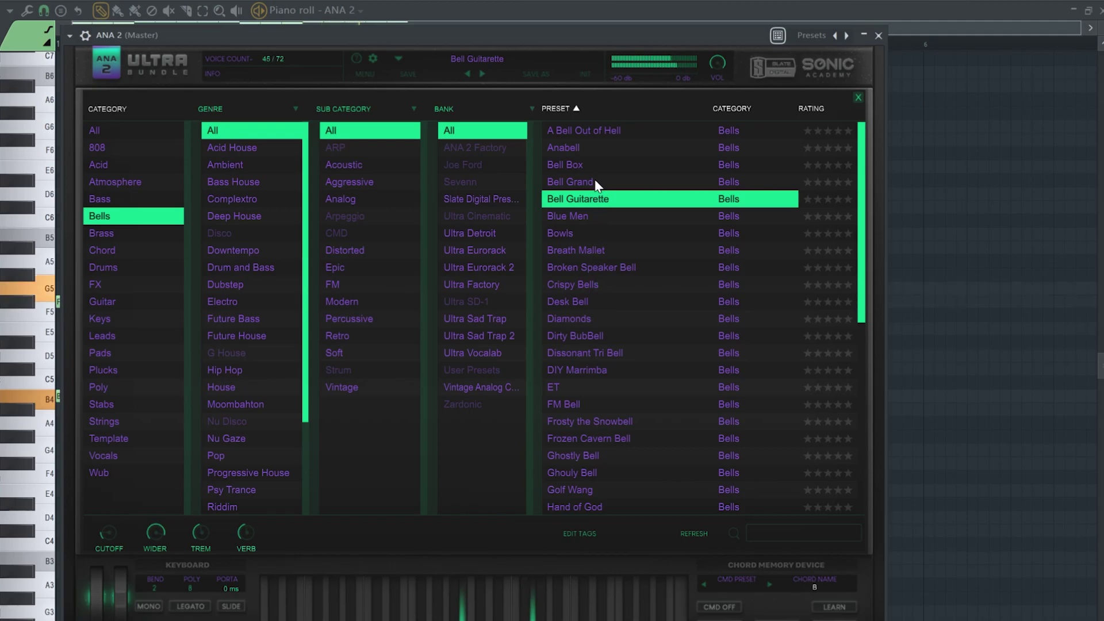
left_click(618, 179)
left_click(624, 165)
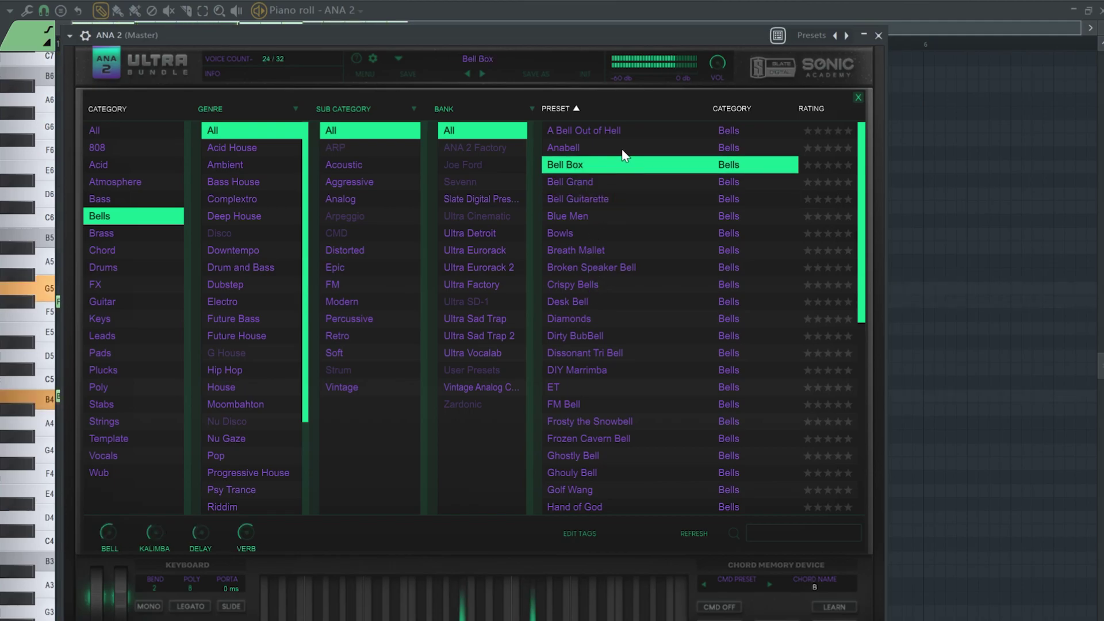
left_click(627, 147)
left_click(632, 133)
scroll(602, 391, "down", 5)
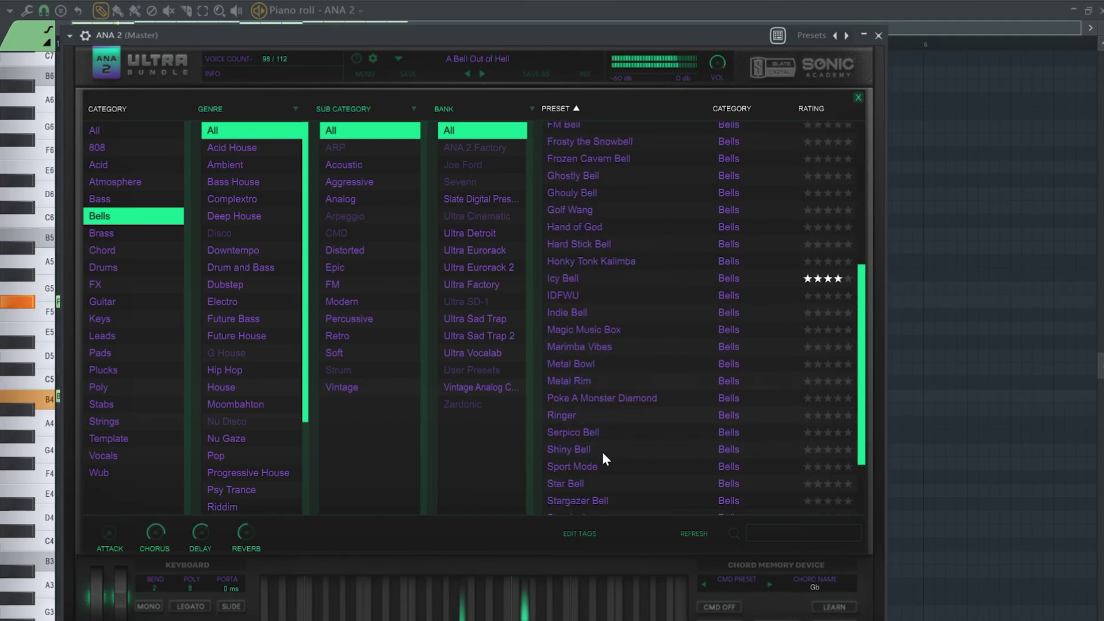
Return to the piano roll and repeat the two-bar pattern until it fills eight bars.
left_click(888, 388)
scroll(374, 338, "down", 1)
key("ctrl+b")
scroll(395, 190, "down", 2)
key("ctrl+a")
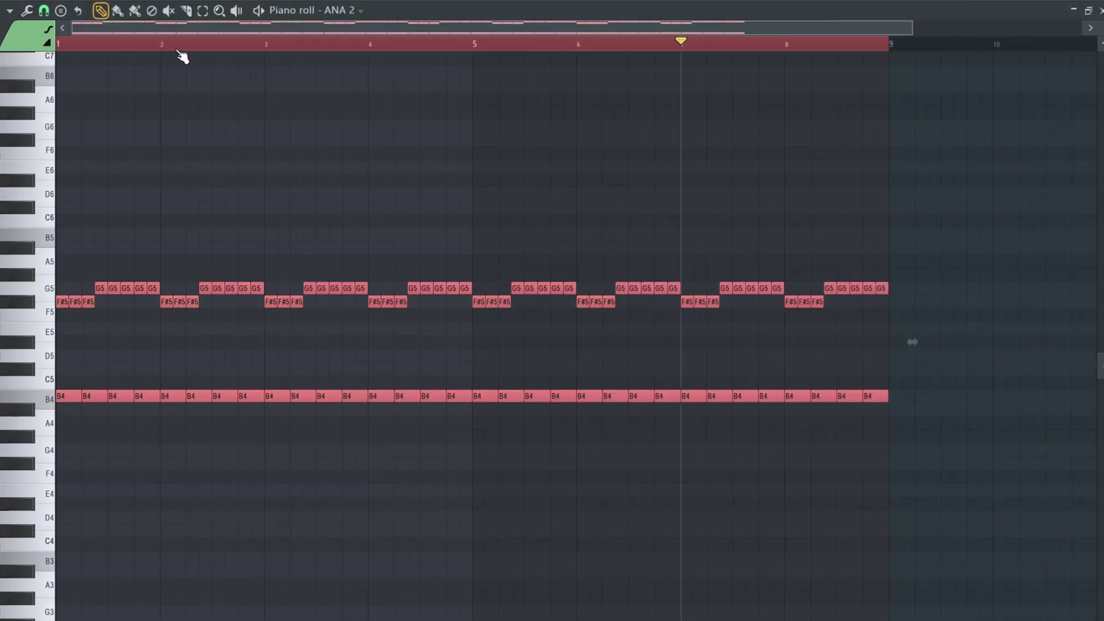
left_click(173, 44)
Copy all the F#5 and G5 melody notes one octave up and play the result.
left_click_drag(1070, 240, 52, 308)
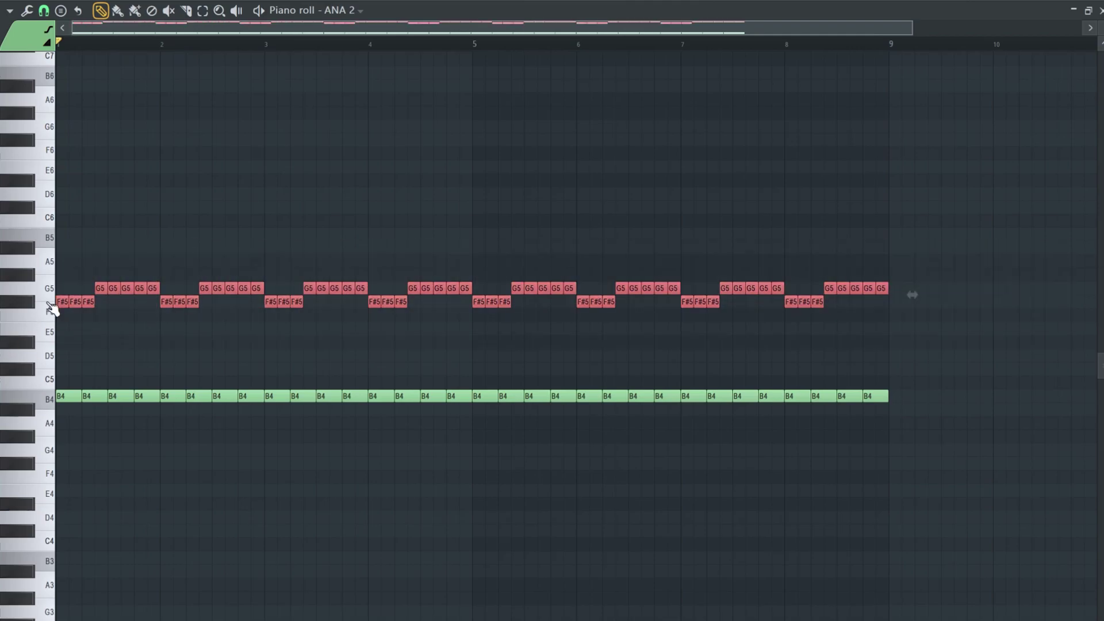
key("ctrl+c")
key("ctrl+v")
key("ctrl+Up")
key("space")
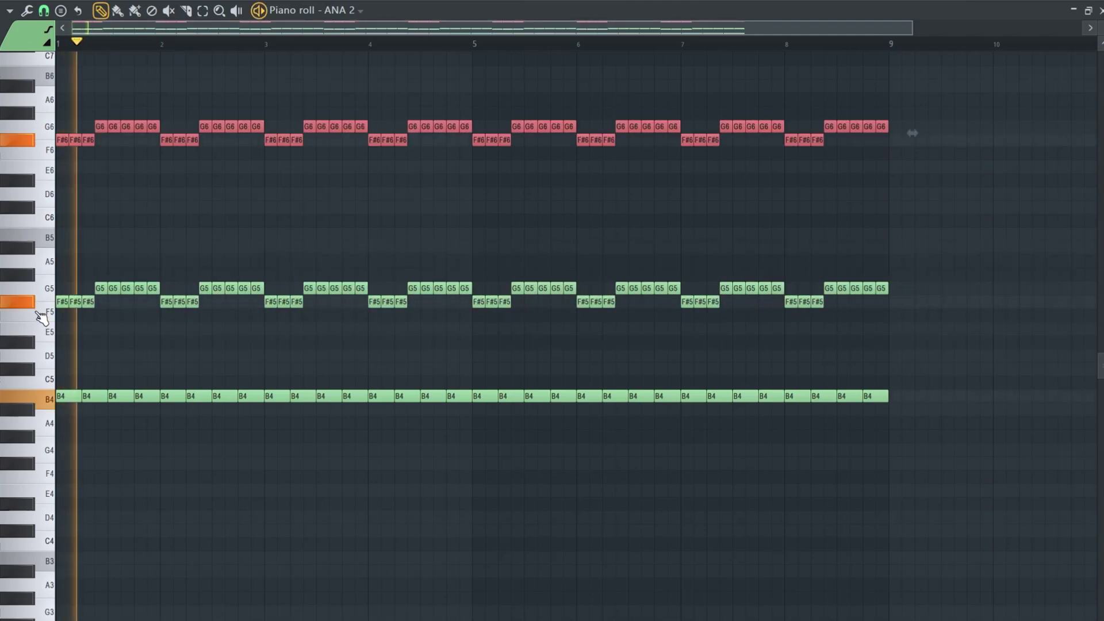
key("space")
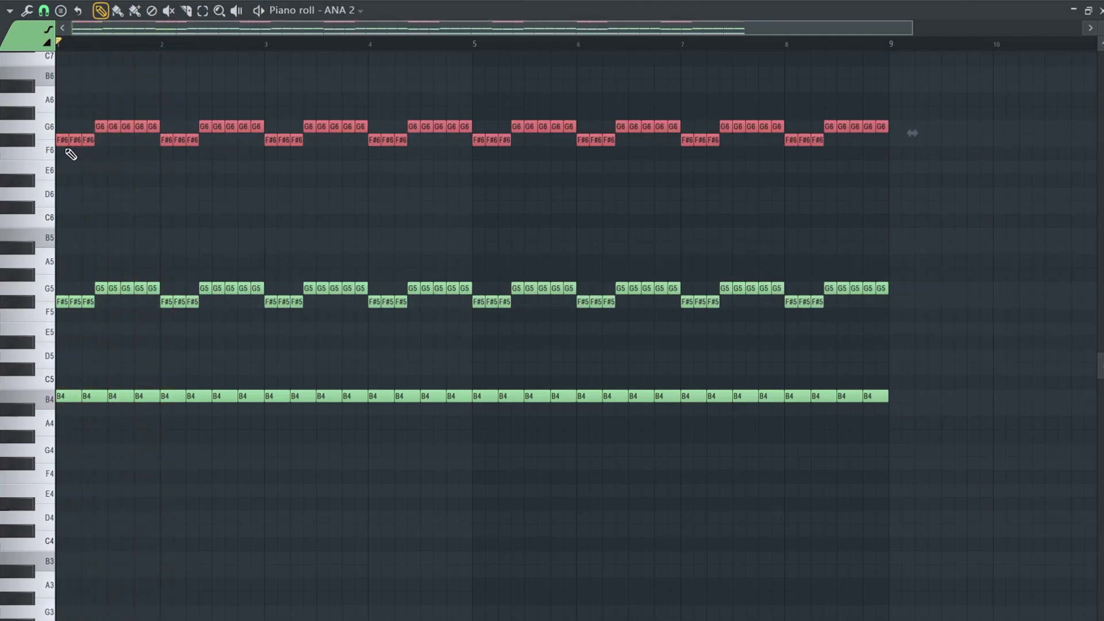
Delete the F#6 and G6 notes from bars 1 to 4.
left_click_drag(66, 106, 446, 219)
left_click_drag(467, 108, 12, 197)
key("Delete")
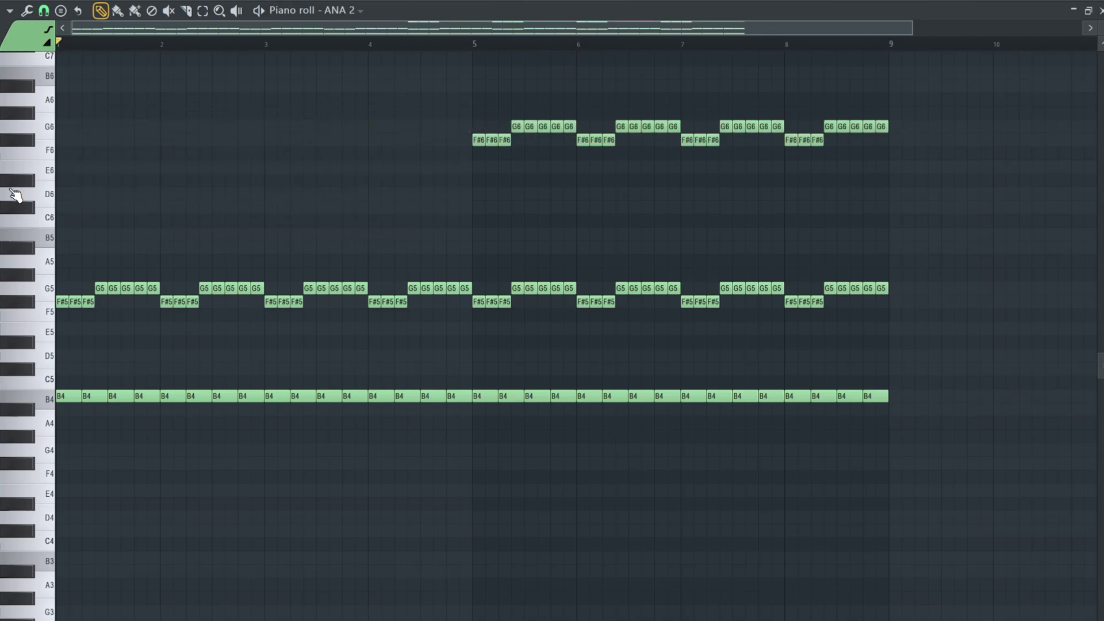
Save the project under the name "st".
key("ctrl+s")
type("st")
key("Return")
Copy the notes of the ANA 2 channel in the channel rack.
key("F6")
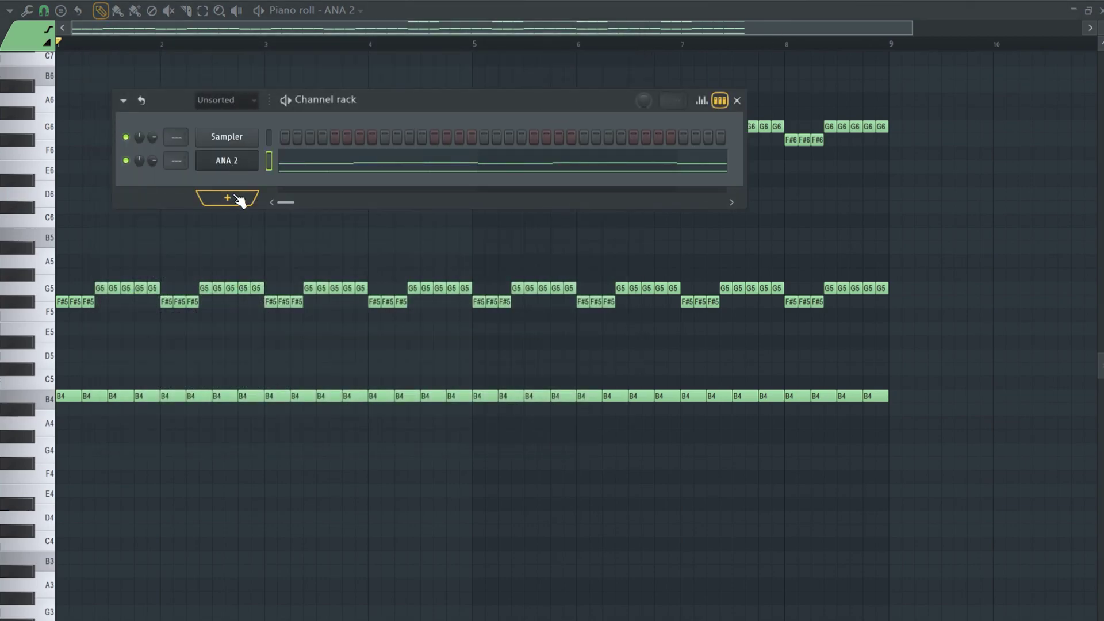
right_click(233, 167)
left_click(439, 175)
Add a second ANA 2 instrument, open its preset browser and load Broken Speaker Bell.
left_click(227, 197)
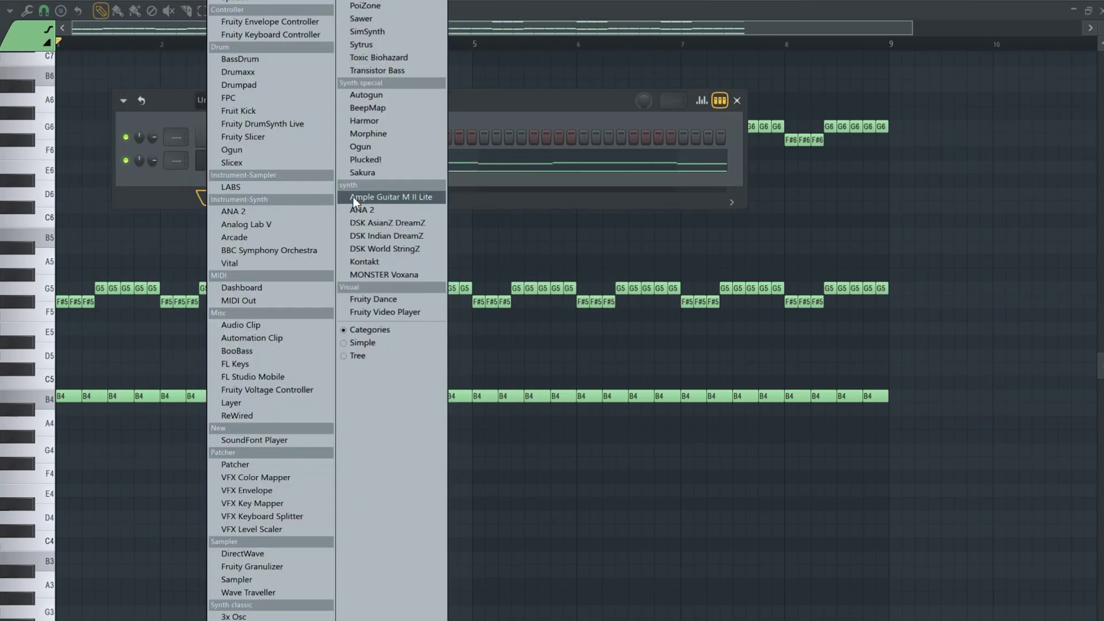
left_click(385, 215)
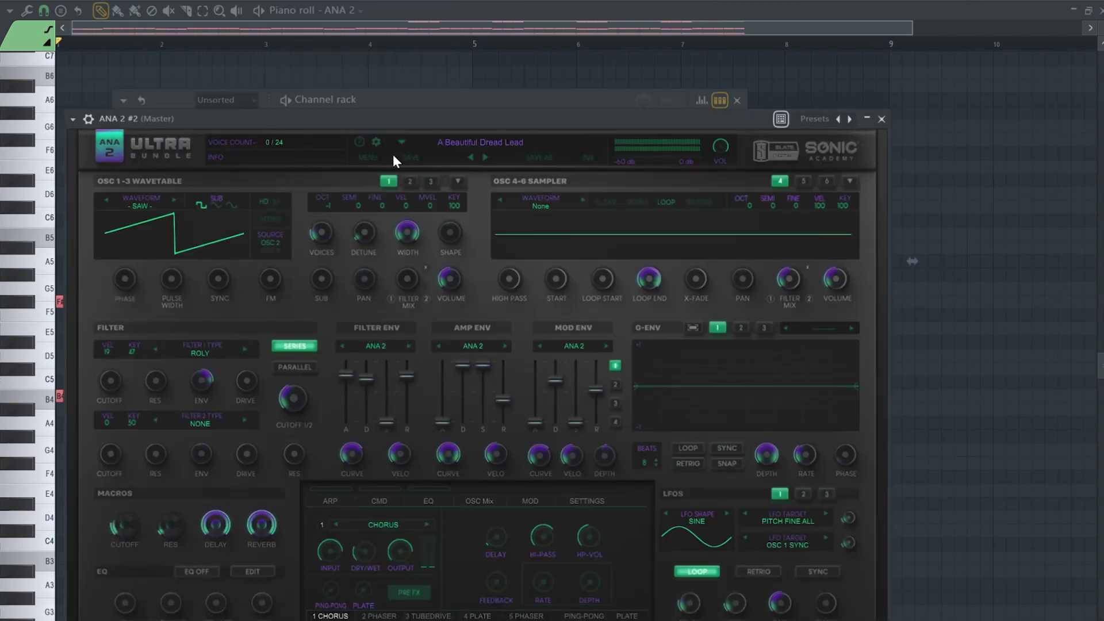
left_click(445, 143)
left_click(581, 349)
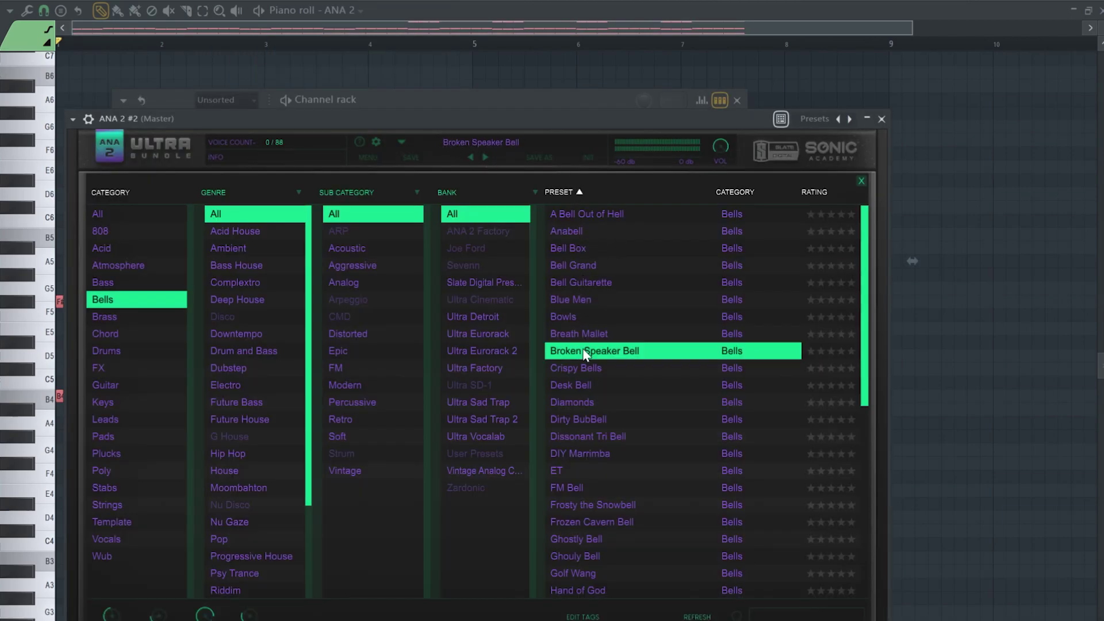
Paste the copied notes into the ANA 2 #2 channel and start playback.
left_click(509, 100)
right_click(227, 184)
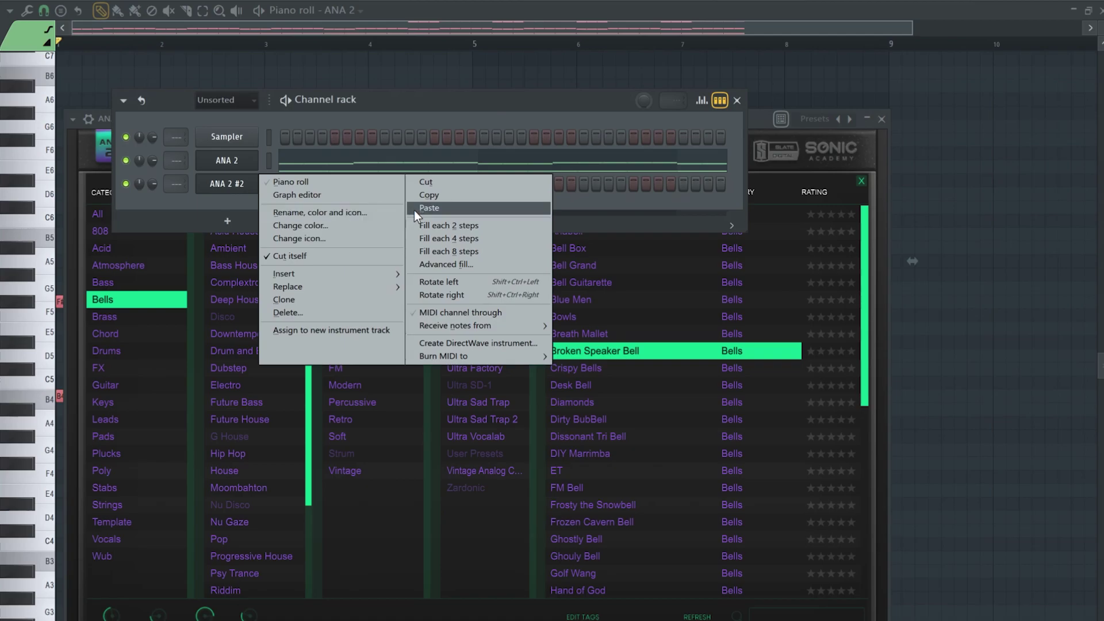
key("space")
Audition Dirty BubBell, ET and FM Bell on ANA 2 #2, load Frosty the Snowbell, and return to the channel rack.
left_click(574, 419)
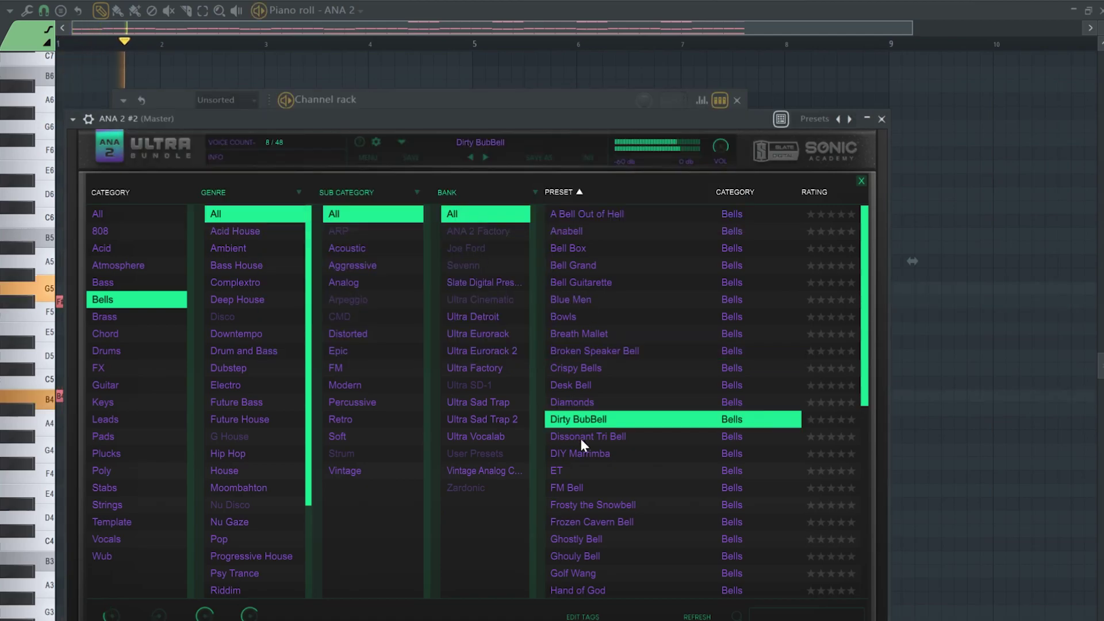
left_click(584, 470)
left_click(571, 488)
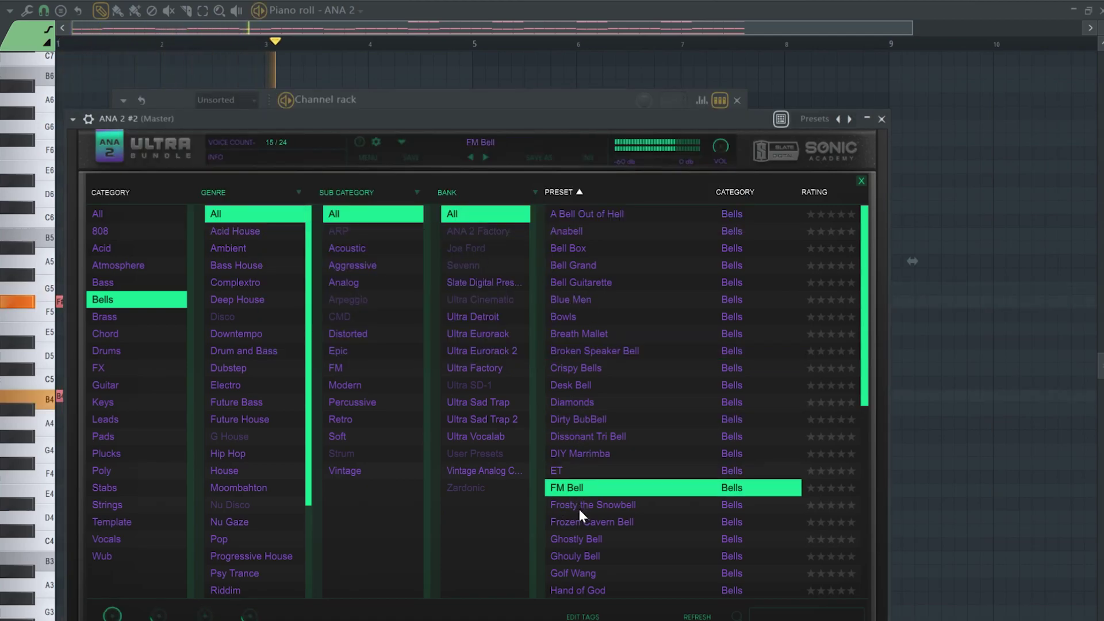
left_click(578, 506)
scroll(578, 506, "down", 3)
left_click(446, 105)
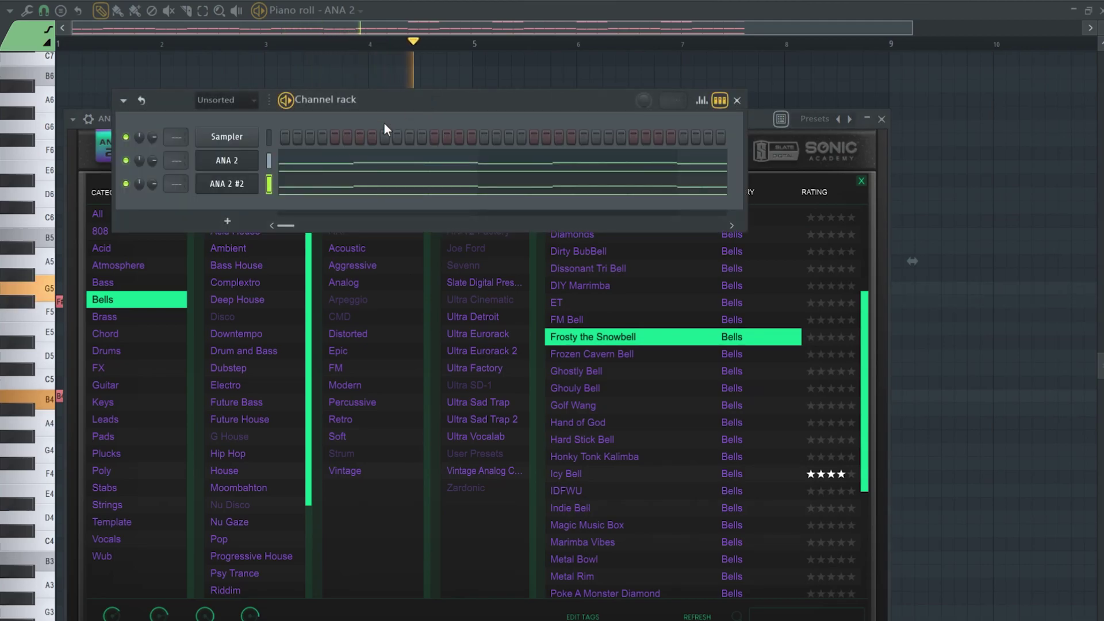
Route the ANA 2 and ANA 2 #2 channels to mixer tracks 1 and 2 and pan the two tracks slightly in opposite directions.
left_click(269, 160, "ctrl")
key("ctrl+l")
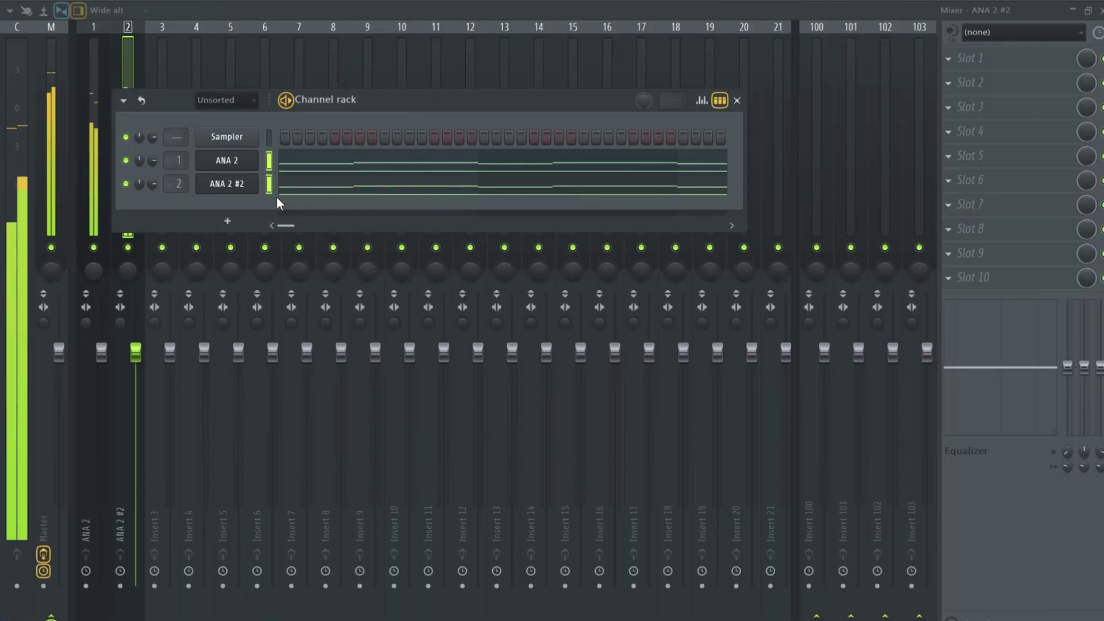
left_click(143, 71)
left_click_drag(128, 270, 125, 265)
Lower the volume of the ANA 2 mixer track and, slightly less, of the ANA 2 #2 track.
left_click_drag(101, 353, 101, 387)
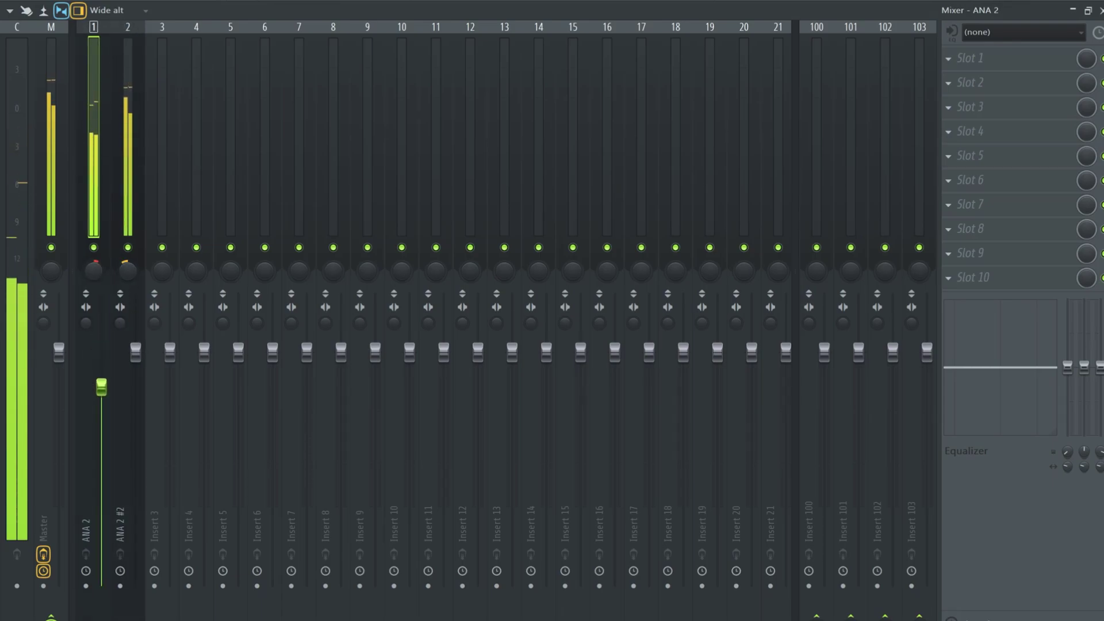
left_click(125, 227)
left_click_drag(135, 353, 136, 379)
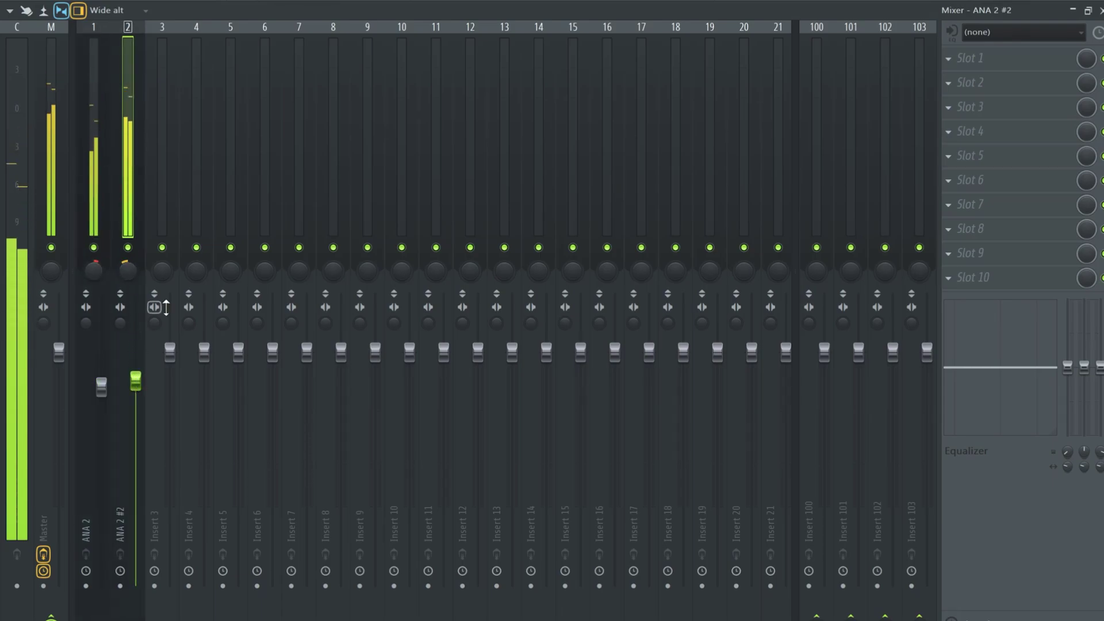
Delete the high F#6 and G6 notes in bars 5 to 8 from the ANA 2 #2 channel.
key("F7")
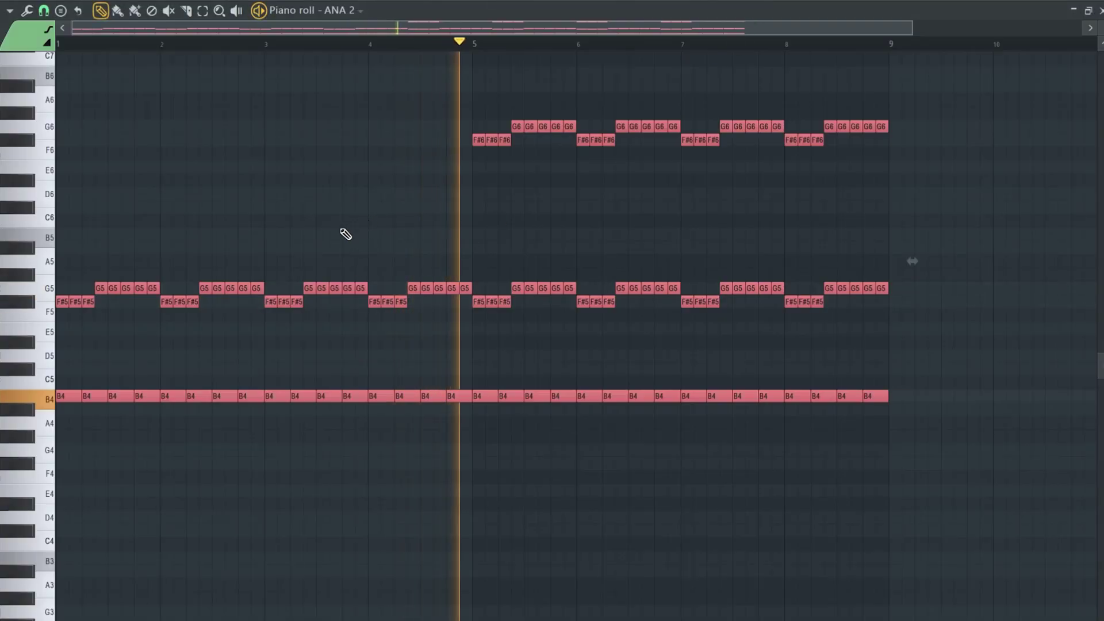
key("F9")
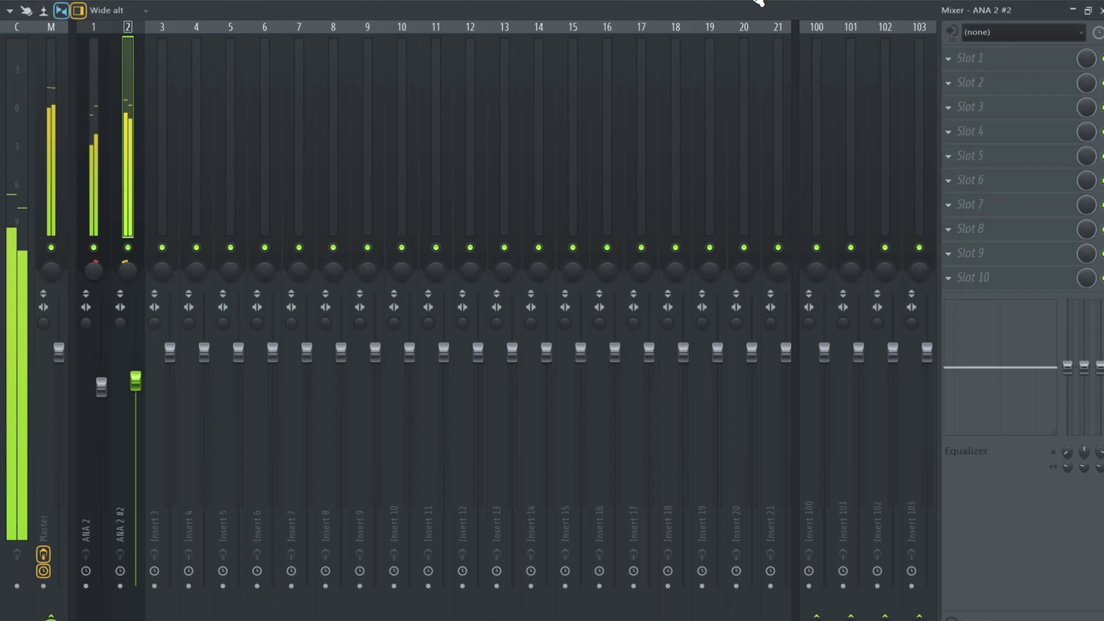
key("F7")
left_click_drag(932, 82, 407, 172)
key("F6")
left_click(532, 172)
left_click_drag(926, 81, 469, 156)
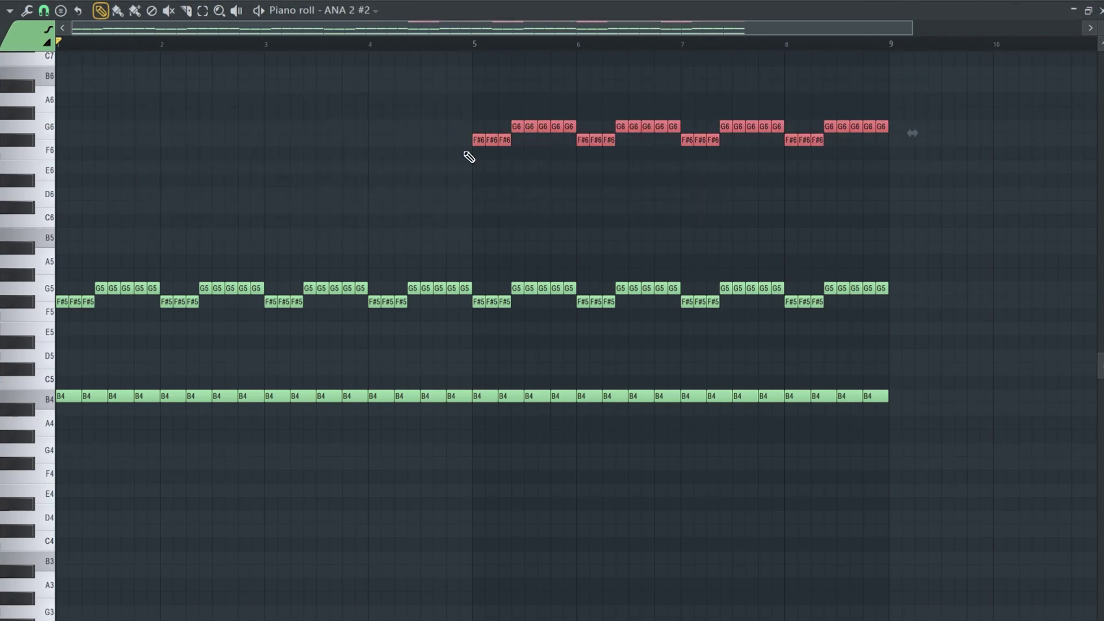
key("Delete")
Play back the pattern to check how the two bell layers sound together.
key("space")
key("F6")
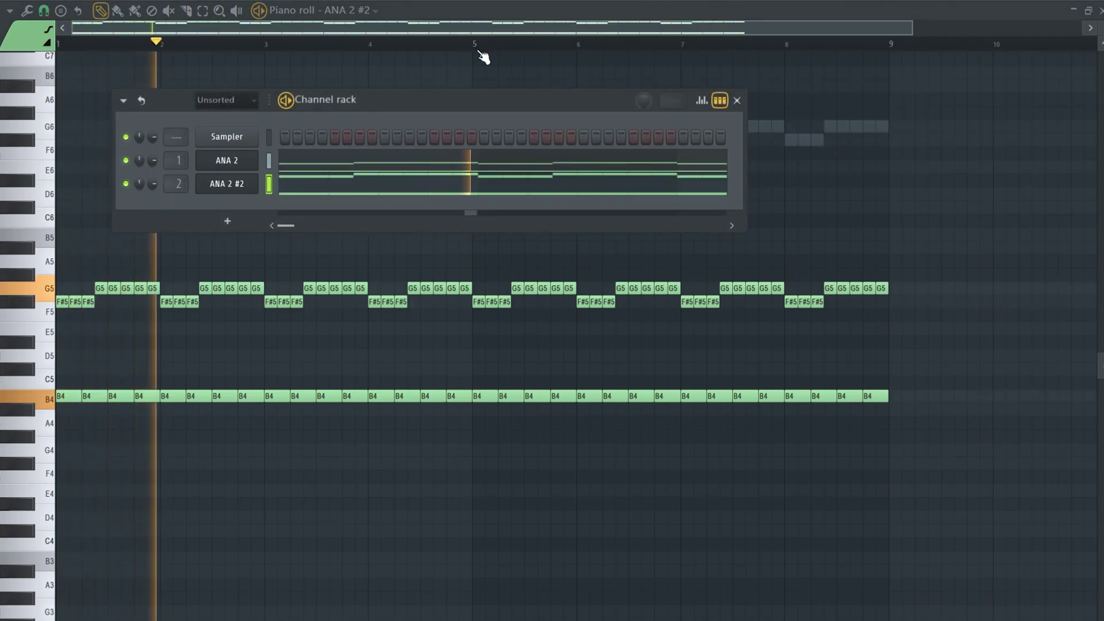
key("F6")
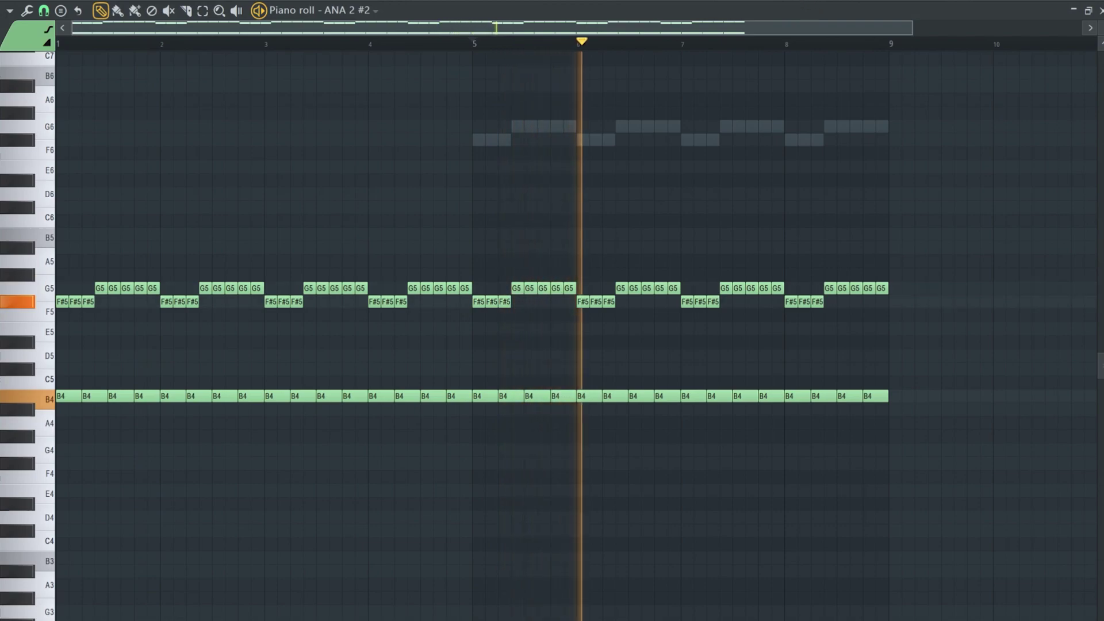
key("space")
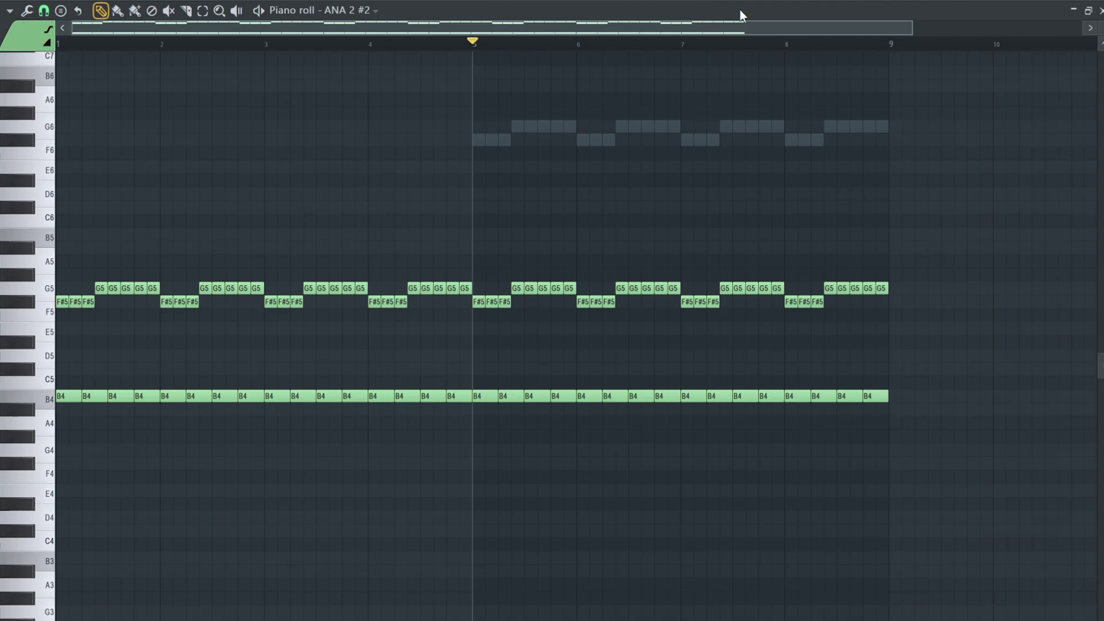
key("F6")
key("F9")
key("F7")
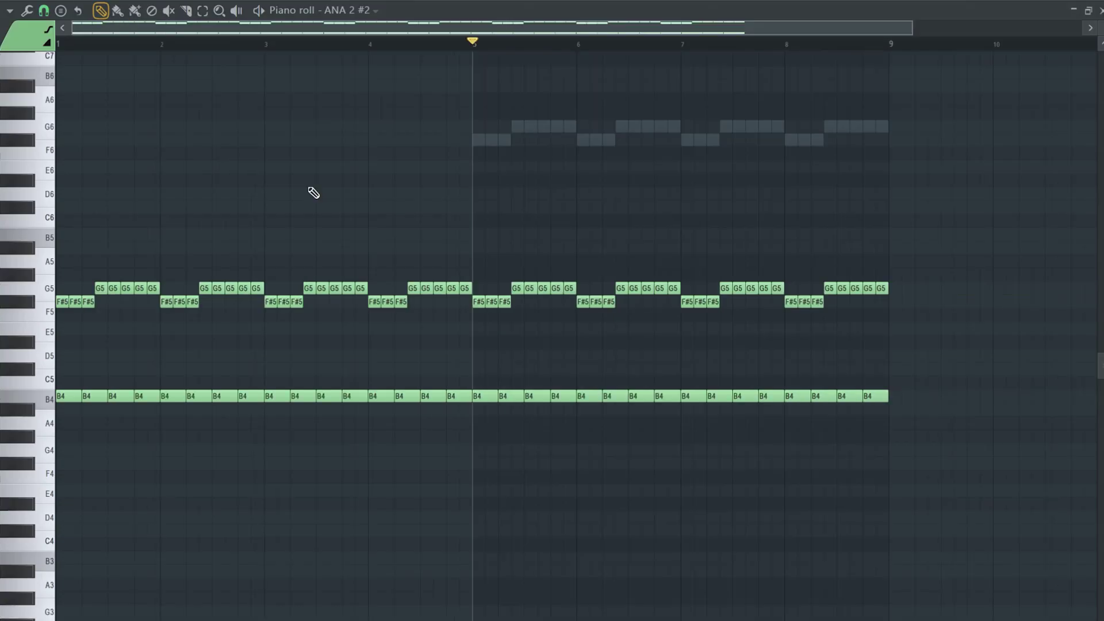
left_click(478, 178)
key("space")
key("space")
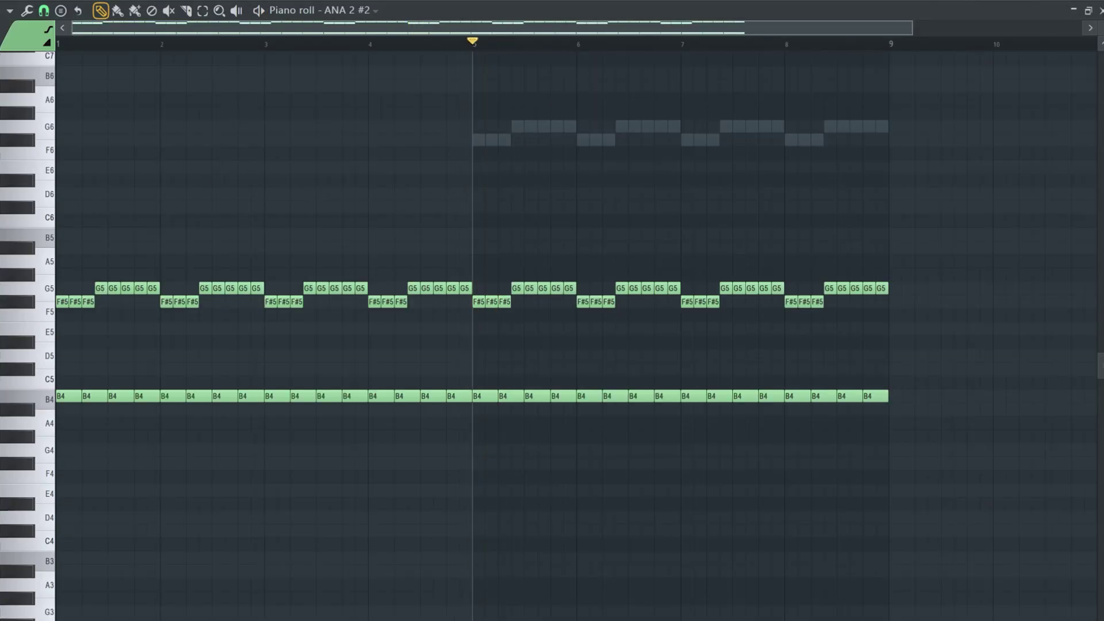
Lower the volume of the ANA 2 and ANA 2 #2 mixer tracks together by the same amount.
key("F6")
left_click(232, 222)
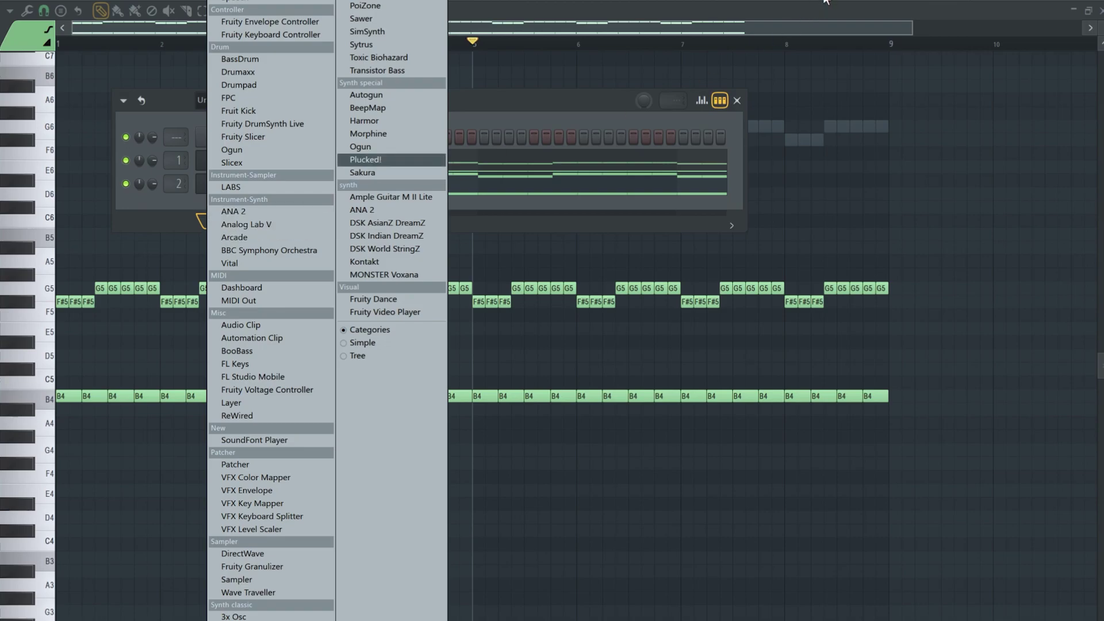
key("F9")
left_click_drag(135, 381, 148, 420)
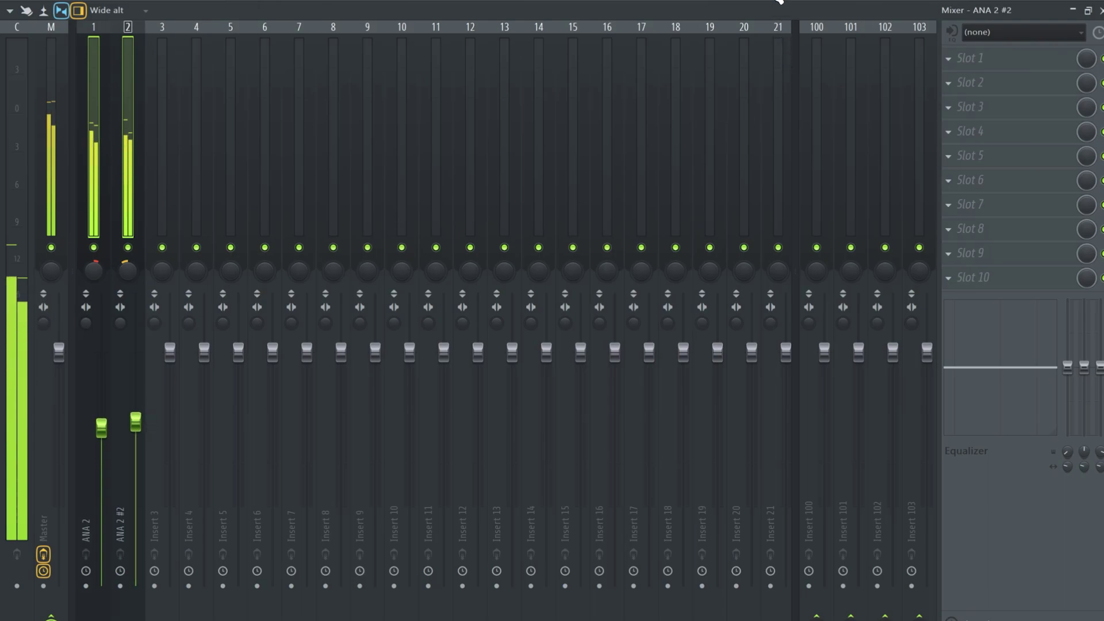
Add a LABS instrument to the channel rack and move its window up into full view.
key("F6")
left_click(227, 218)
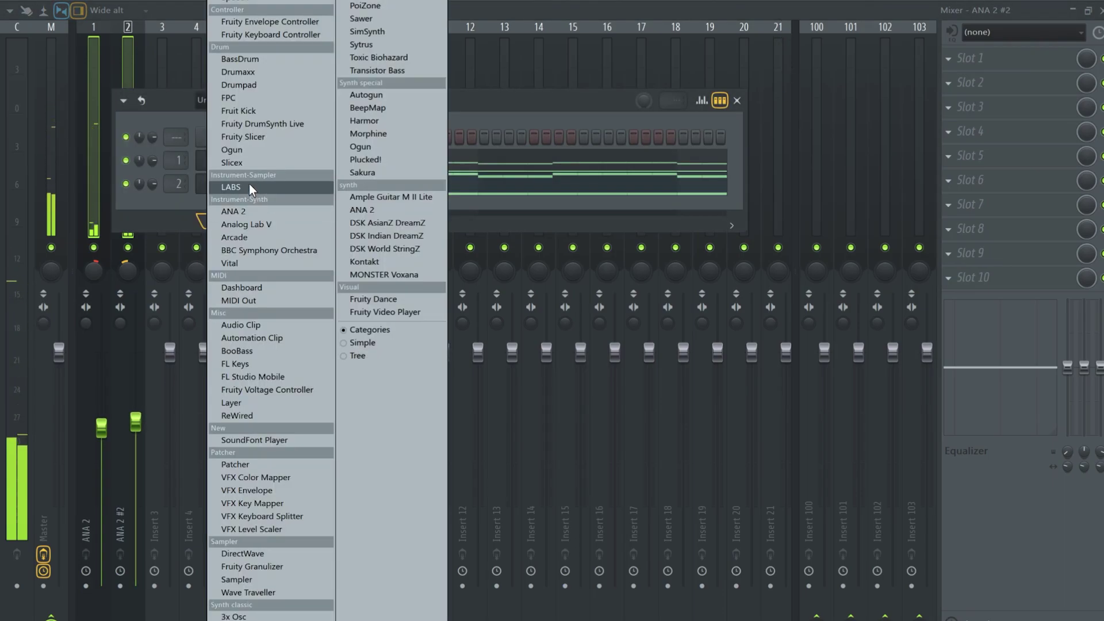
left_click(251, 188)
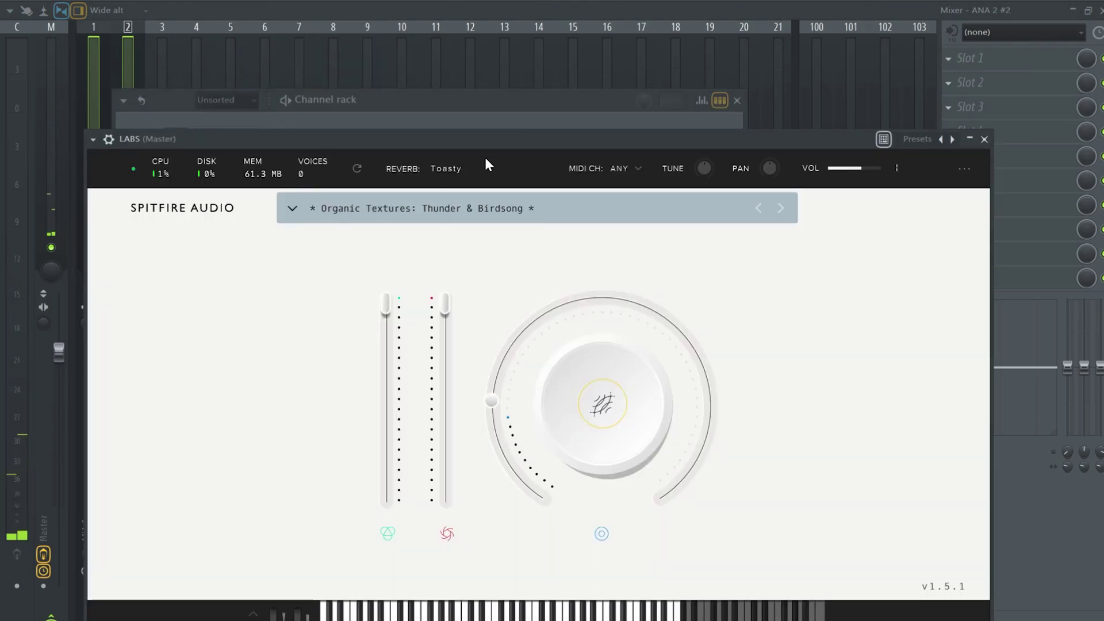
left_click_drag(475, 139, 433, 55)
Load the Siren Songs preset Plaintive Wail in LABS and lower its second slider.
left_click(453, 122)
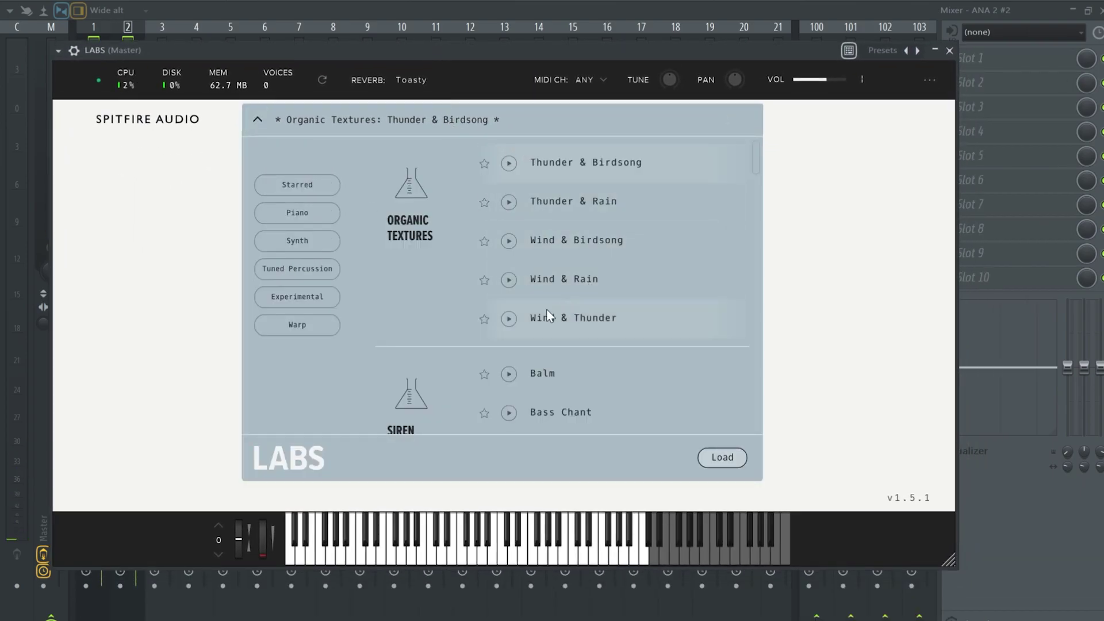
scroll(554, 308, "down", 6)
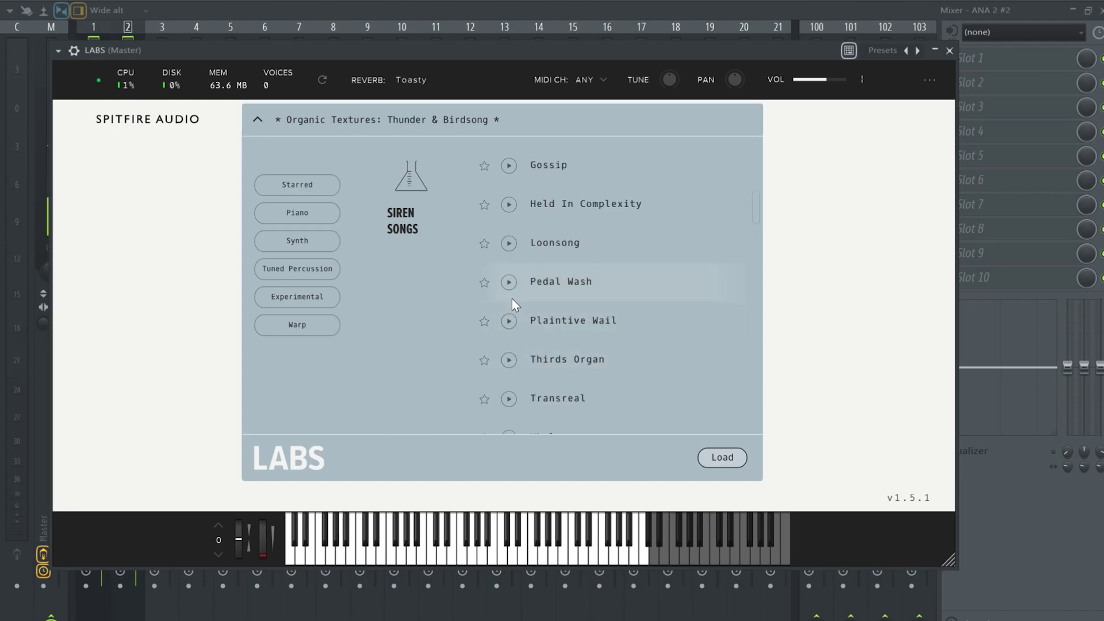
double_click(575, 321)
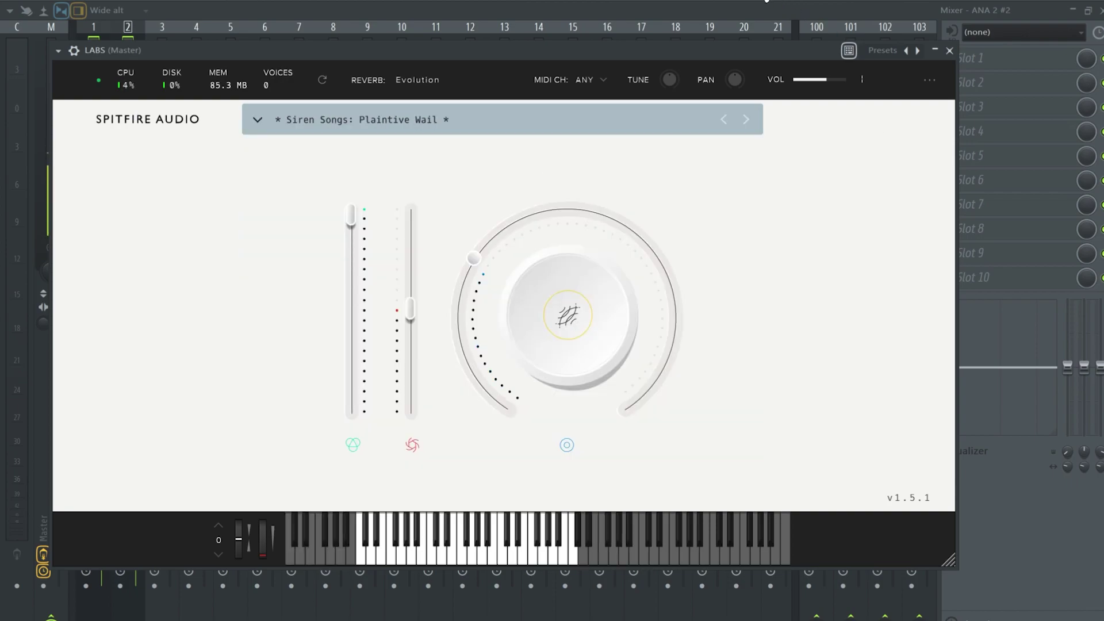
left_click_drag(410, 310, 412, 353)
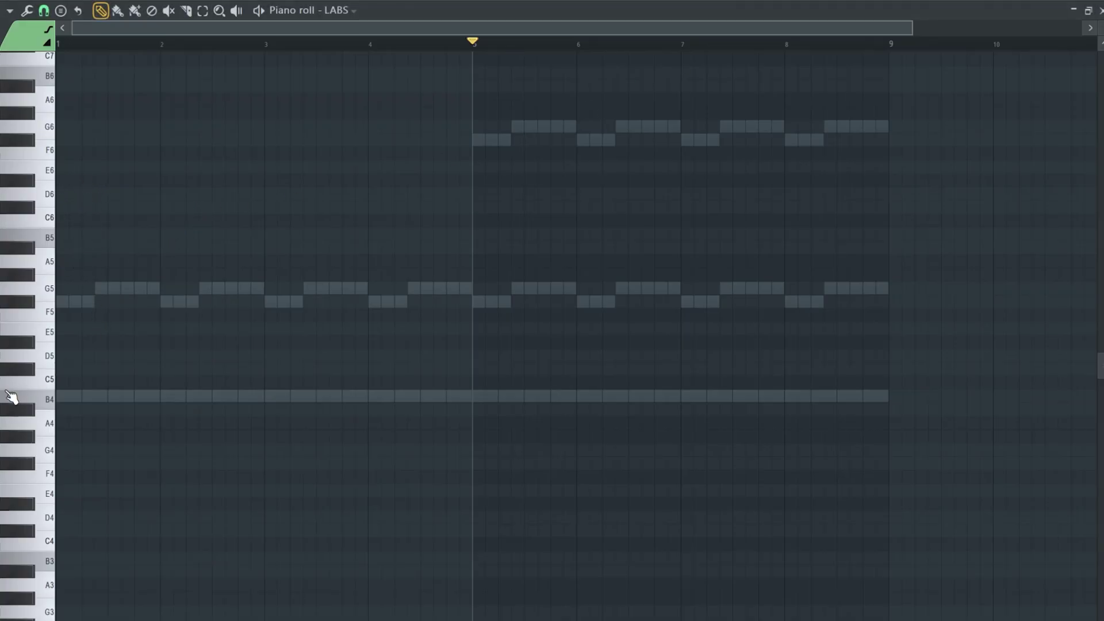
Try a four-bar F#5 note from bar 1 in the LABS piano roll, listen to it and delete it.
key("space")
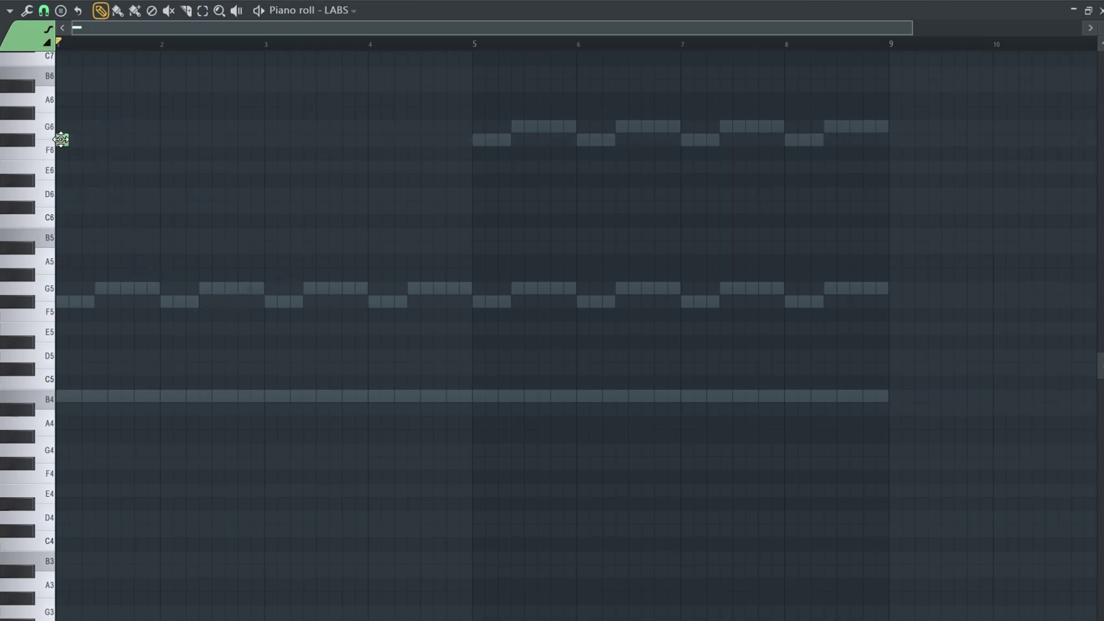
key("ctrl+Down")
left_click_drag(67, 303, 366, 316)
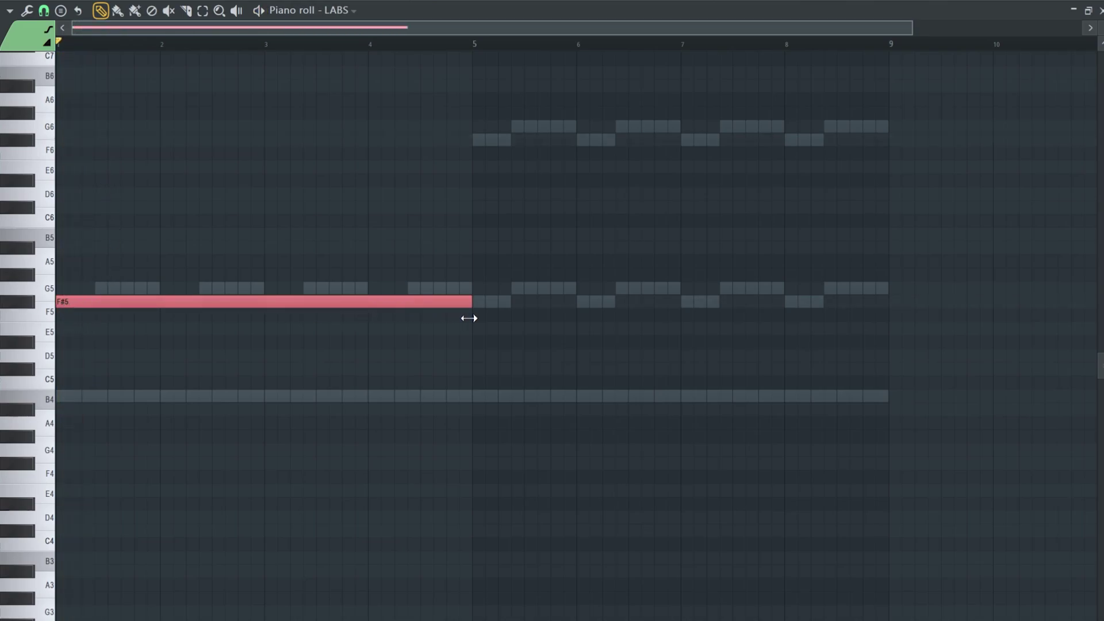
key("space")
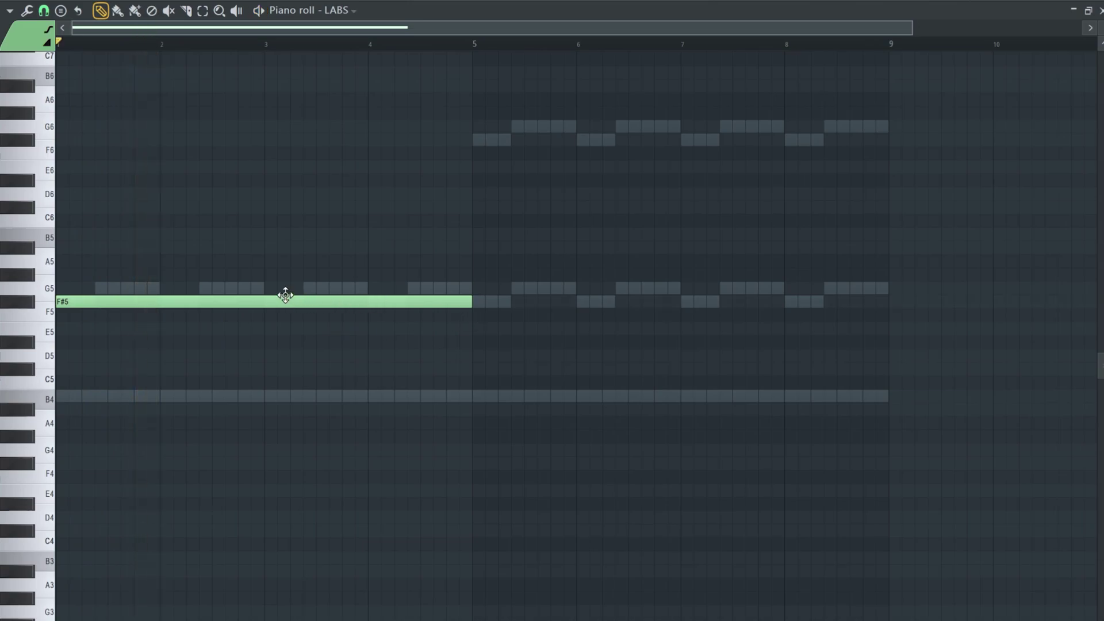
key("space")
right_click(208, 304)
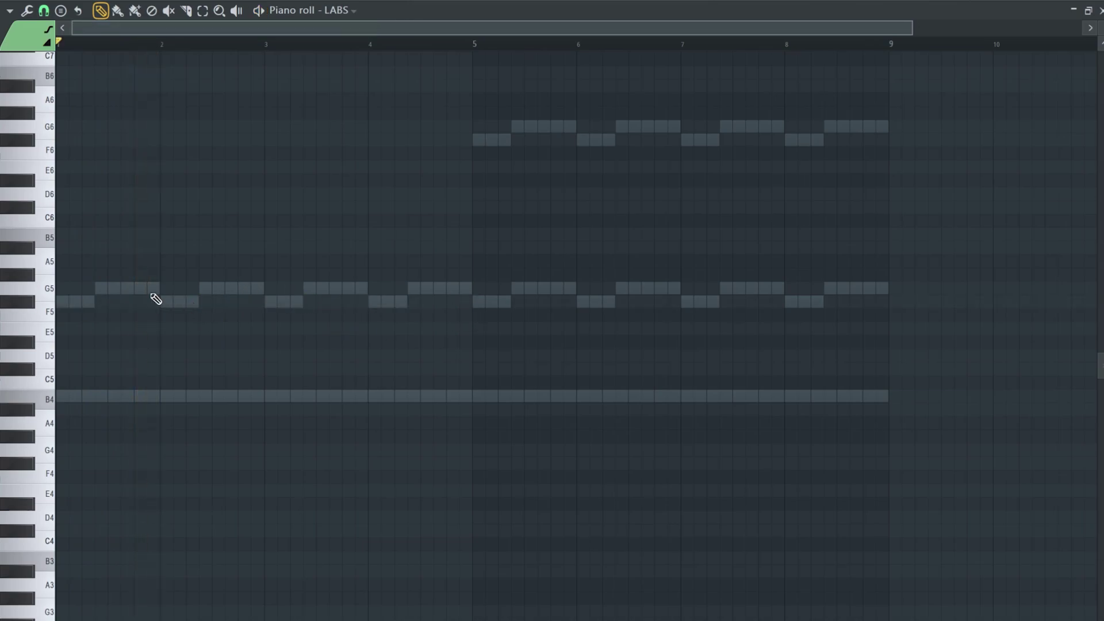
Try a B5 note from bar 2, shorten it to end at bar 5 during playback, and delete it.
left_click_drag(159, 247, 158, 224)
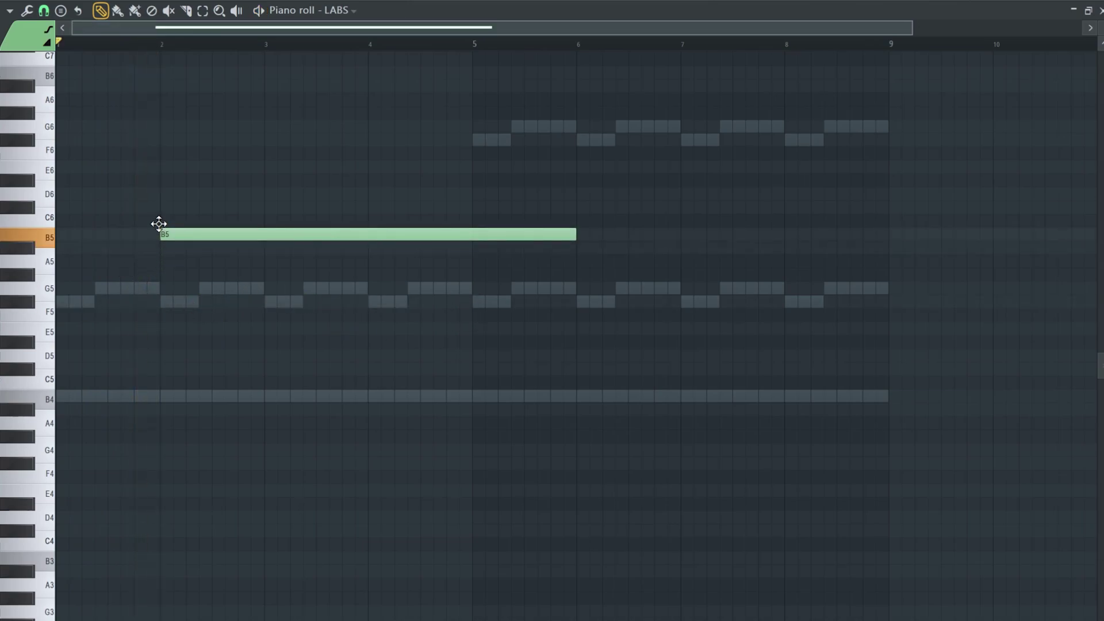
key("space")
left_click_drag(575, 234, 463, 264)
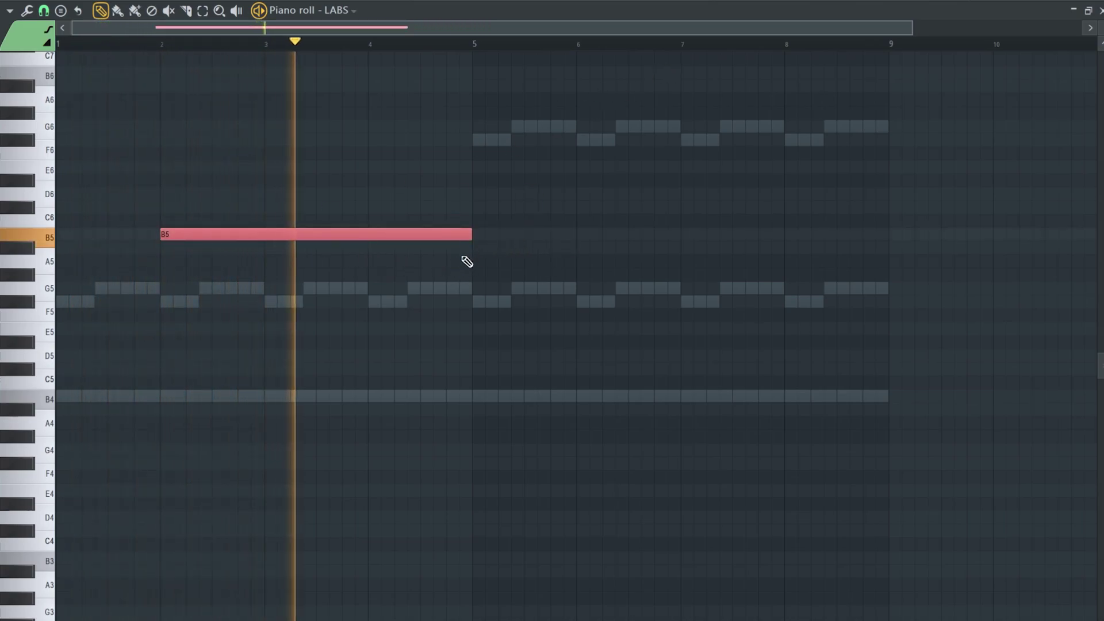
right_click(451, 237)
key("space")
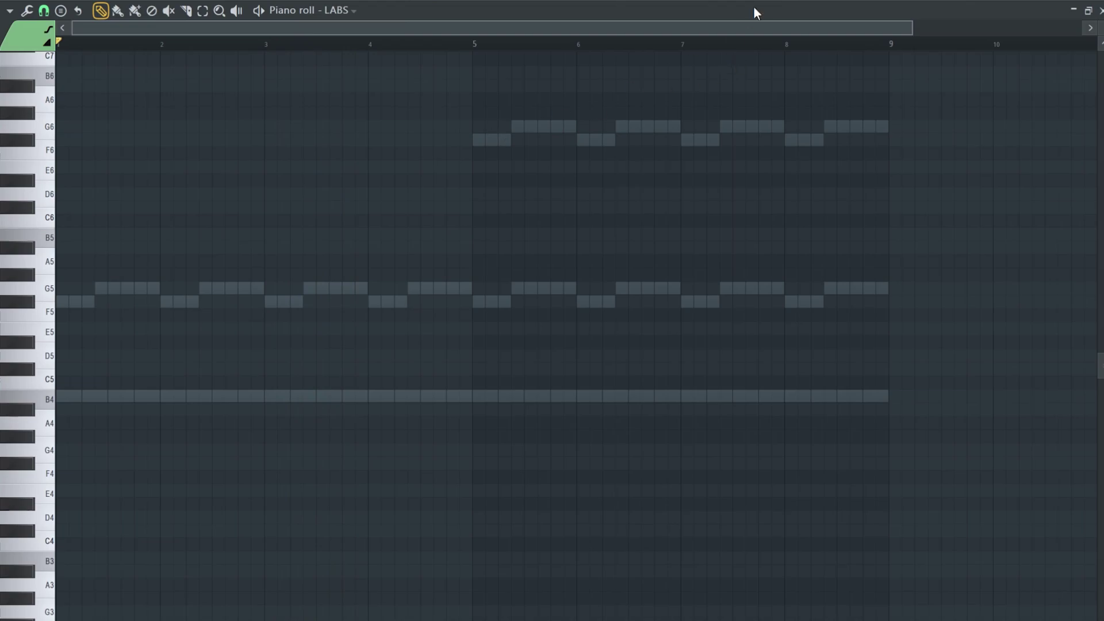
Load the Textural Pads preset Deneb in LABS and return to its empty piano roll.
key("F6")
left_click(245, 208)
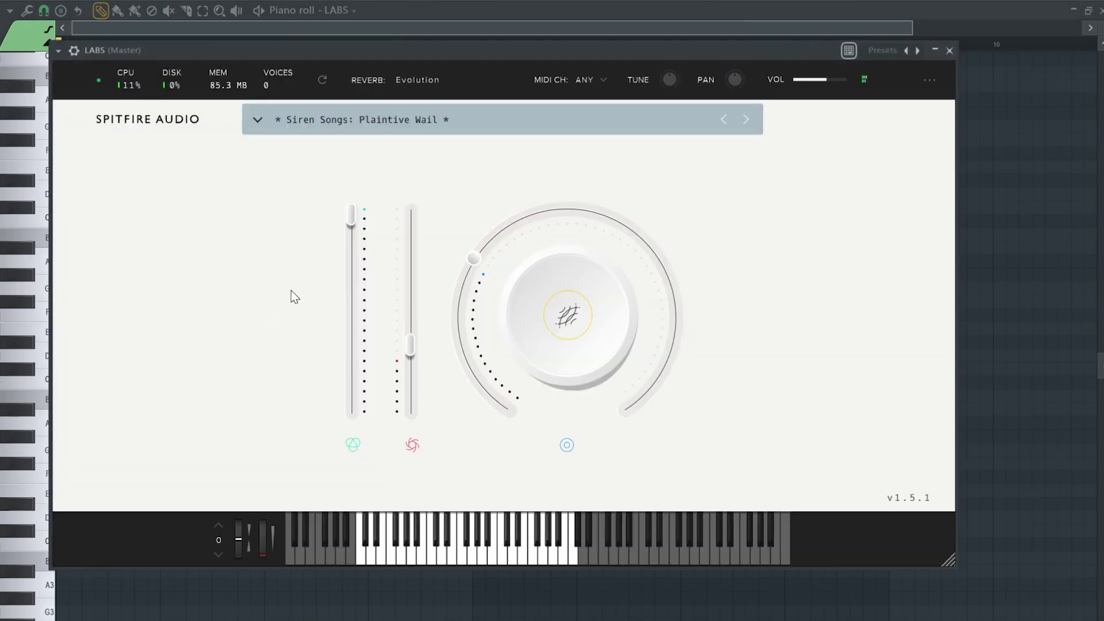
left_click(361, 132)
scroll(524, 353, "down", 5)
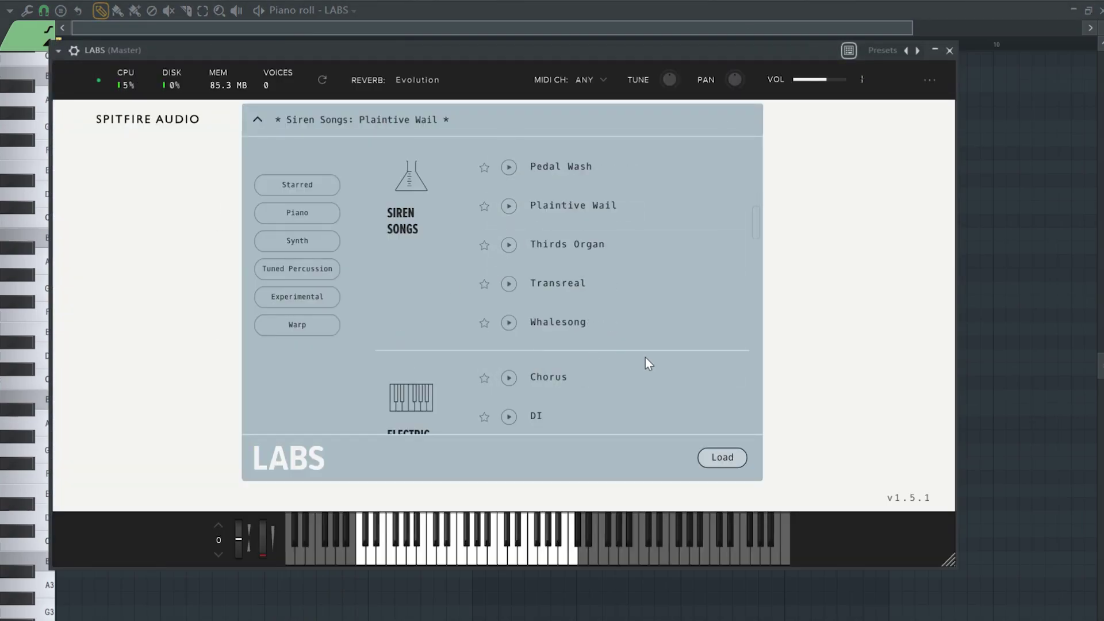
scroll(639, 361, "down", 4)
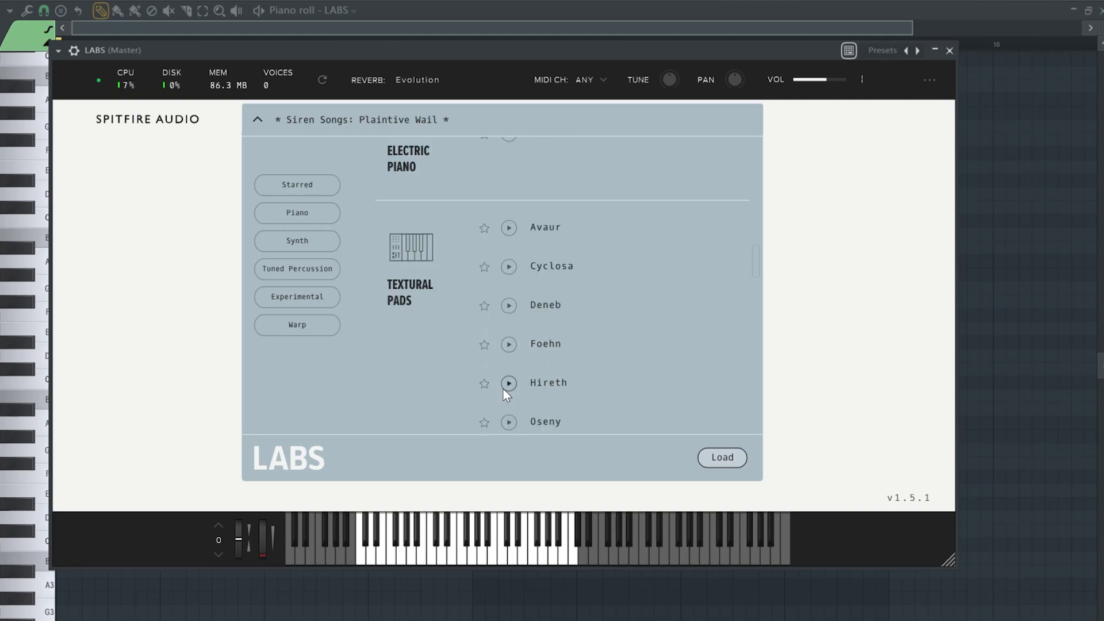
scroll(529, 379, "down", 2)
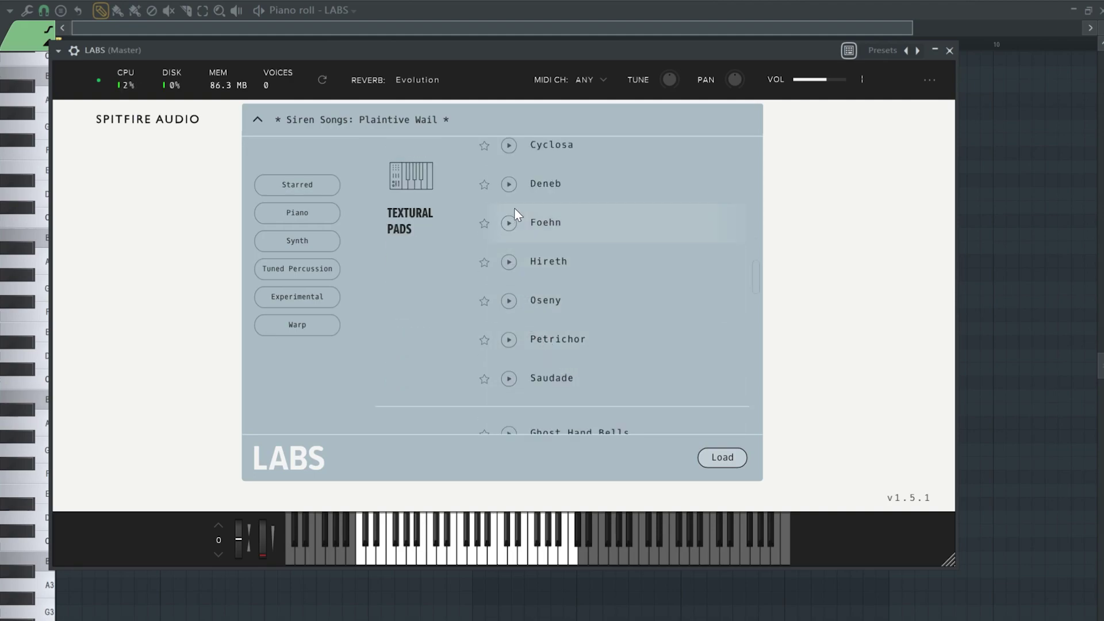
double_click(554, 184)
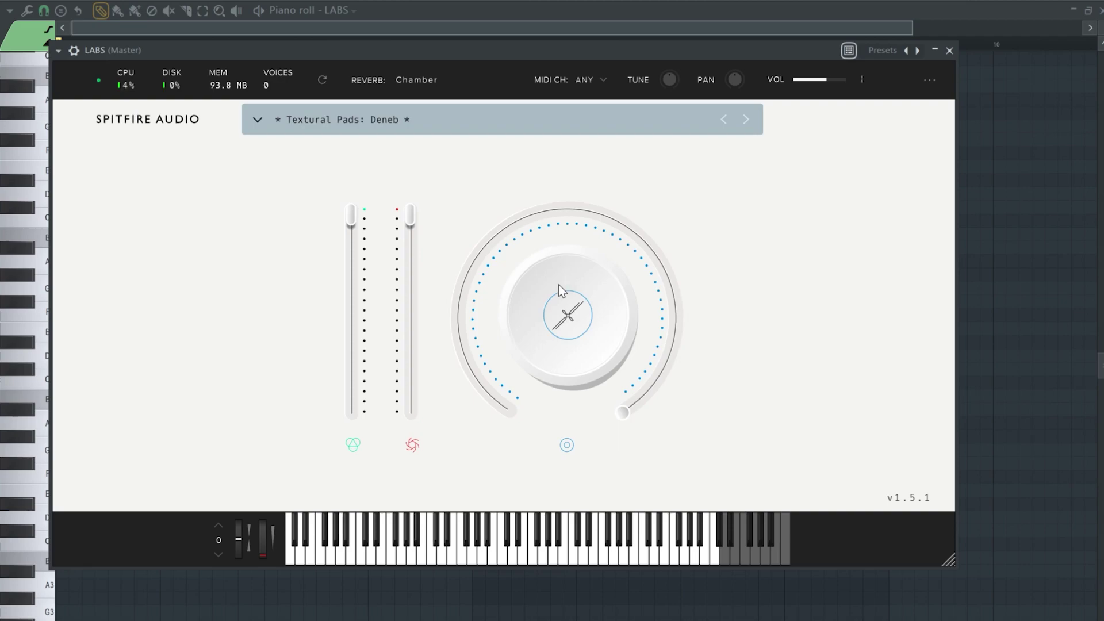
left_click(998, 272)
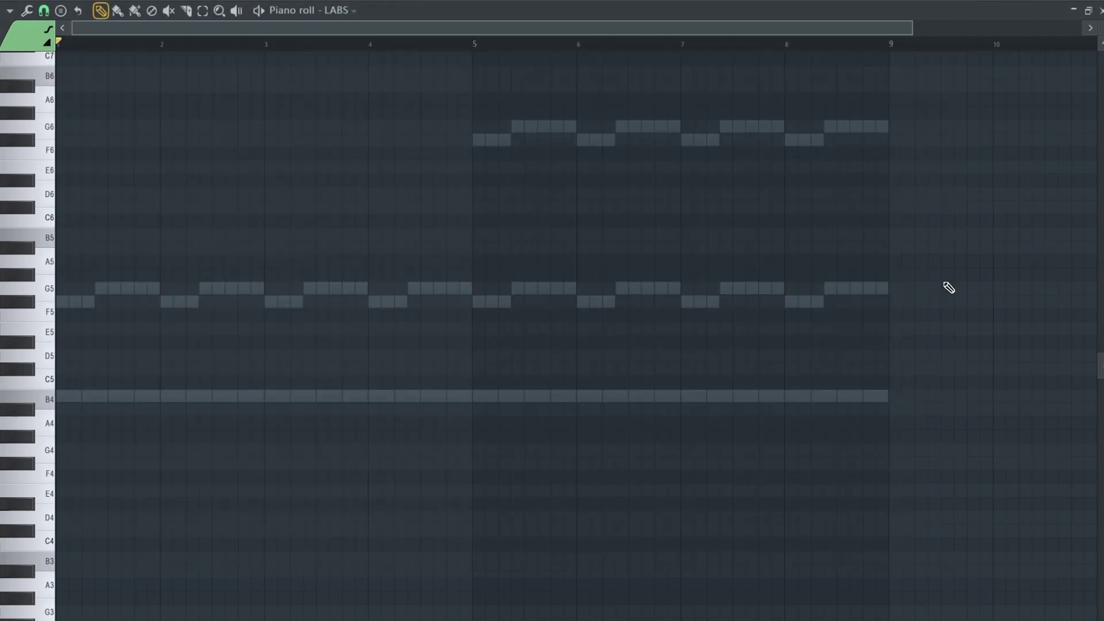
Place a B5 note from the middle of bar 1 to the start of bar 3 and an F#5 note filling bar 4.
mouse_move(133, 236)
left_mouse_down()
mouse_move(136, 180)
mouse_move(111, 217)
mouse_move(110, 248)
left_mouse_up()
key("space")
left_click_drag(419, 234, 264, 264)
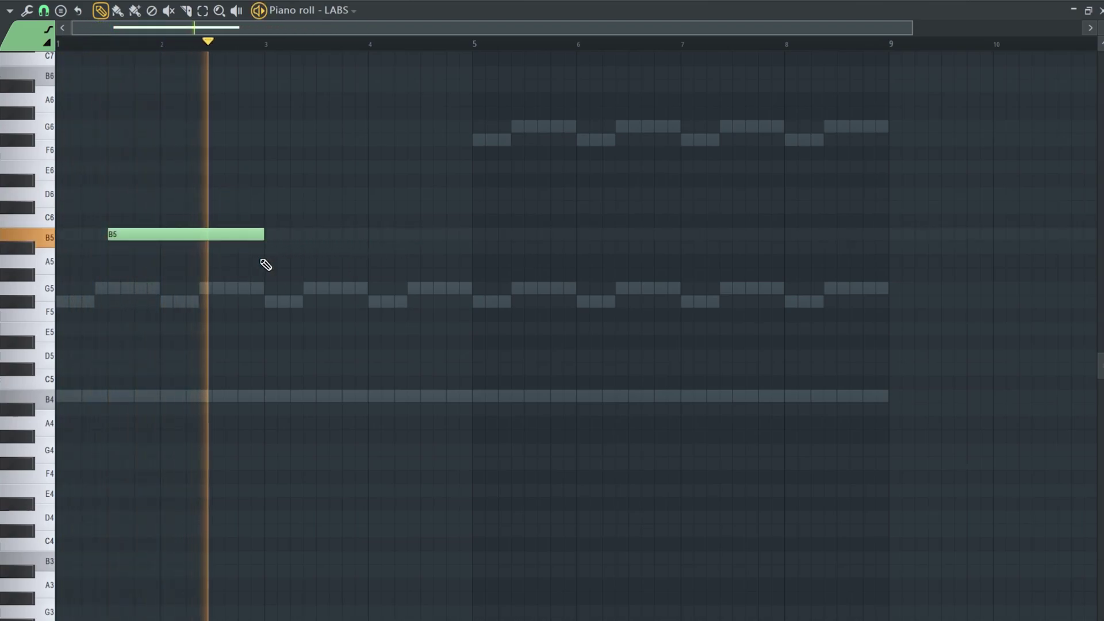
left_click(380, 308)
left_click_drag(522, 304, 475, 320)
key("space")
Duplicate the B5 and F#5 notes four bars ahead and raise the F# in bar 8 by an octave to F#6.
left_click_drag(609, 162, 178, 382, "ctrl")
left_click_drag(185, 229, 602, 232, "shift")
key("ctrl+Up")
key("space")
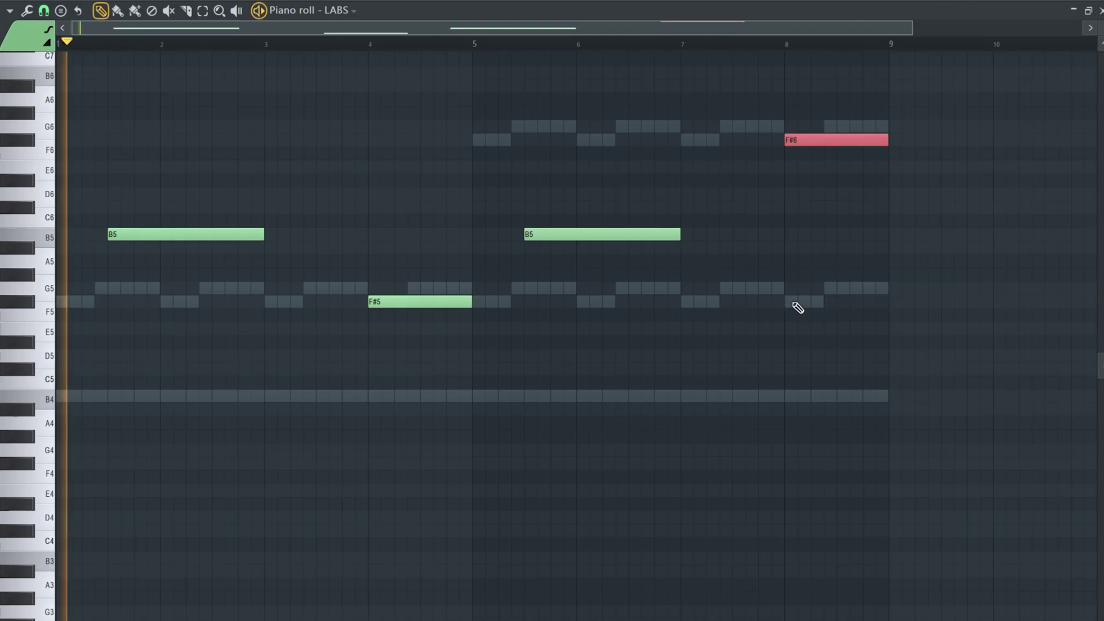
Shorten the F#6 note in bar 8, fill the rest of that bar with a G6 note, and audition the part.
left_click(838, 165)
left_click(825, 126)
left_click_drag(886, 140, 824, 141)
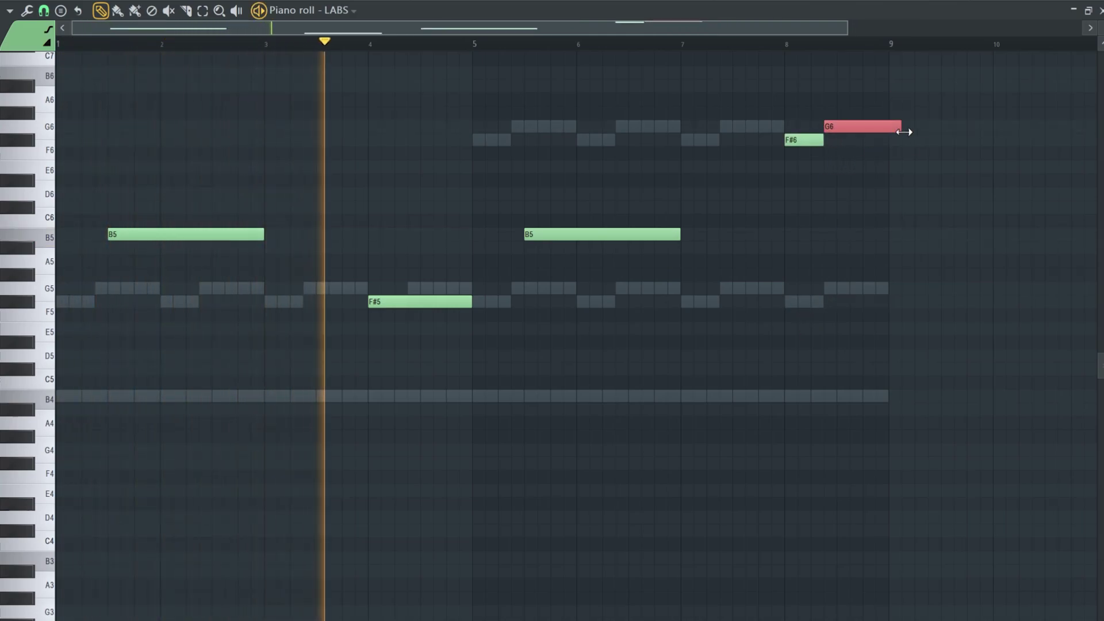
left_click(643, 308)
scroll(553, 308, "up", 2)
scroll(547, 296, "down", 2)
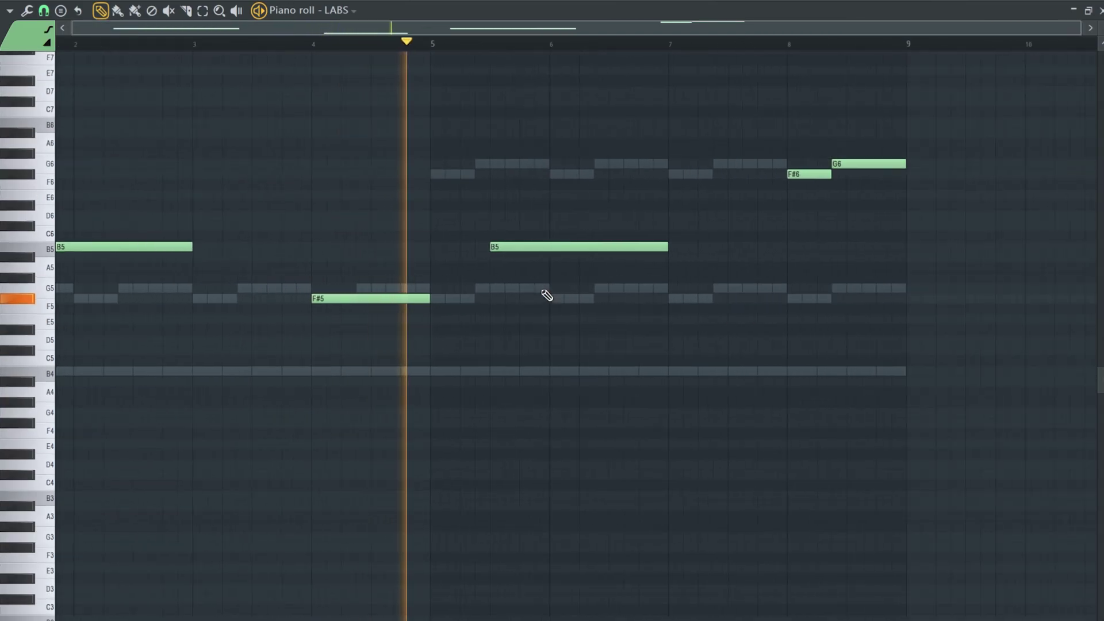
scroll(492, 301, "up", 2)
scroll(407, 283, "down", 2)
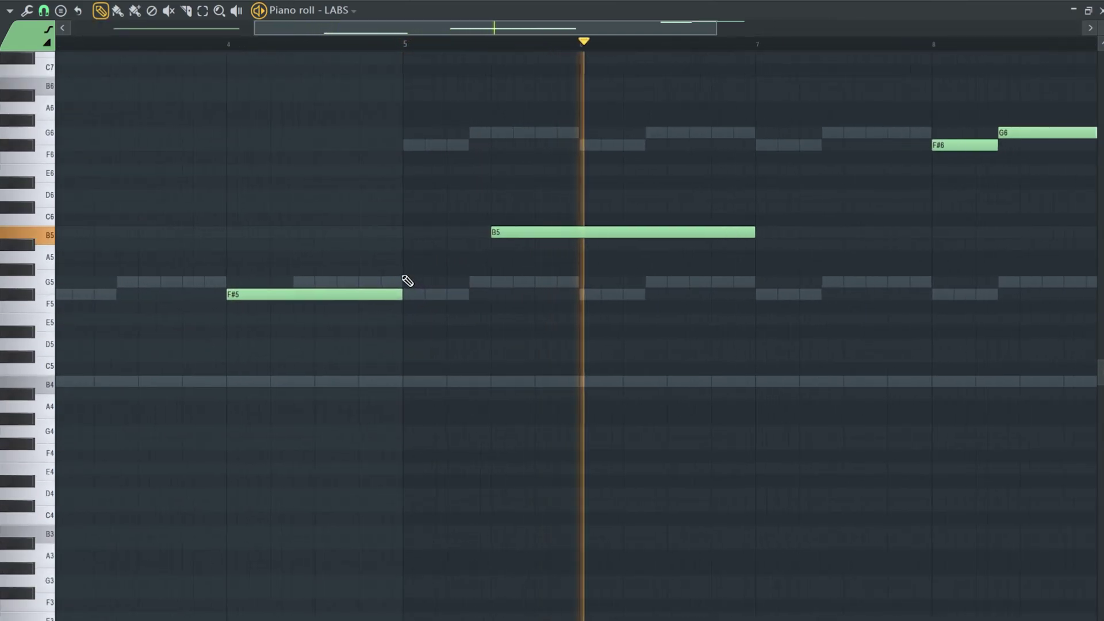
scroll(377, 254, "down", 2)
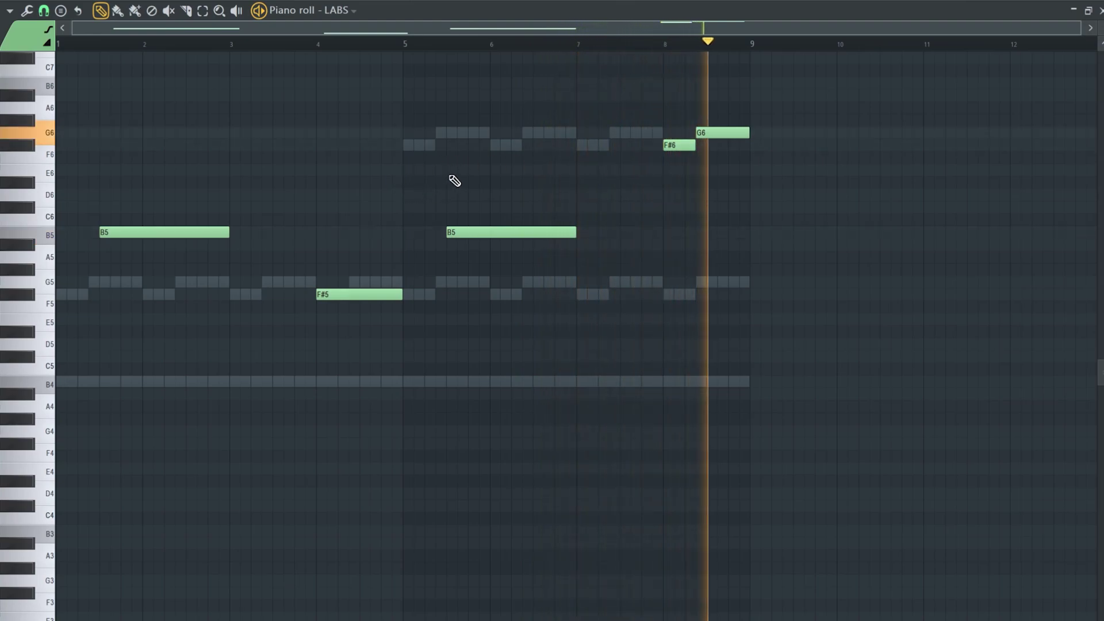
Stop playback and route the LABS channel to mixer track 3.
key("F6")
key("space")
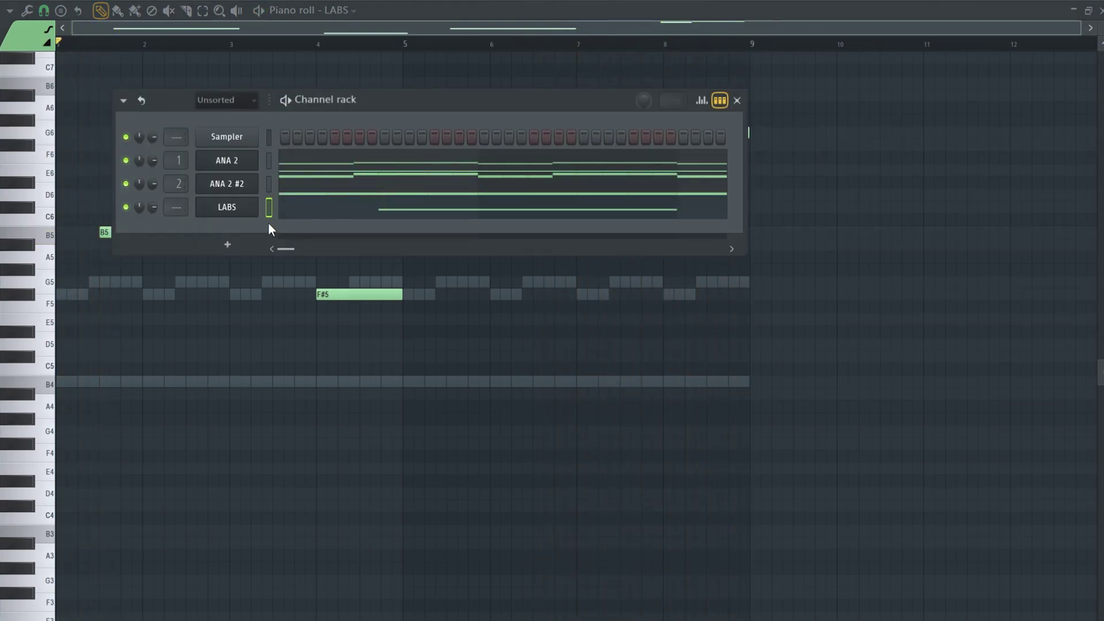
key("ctrl+l")
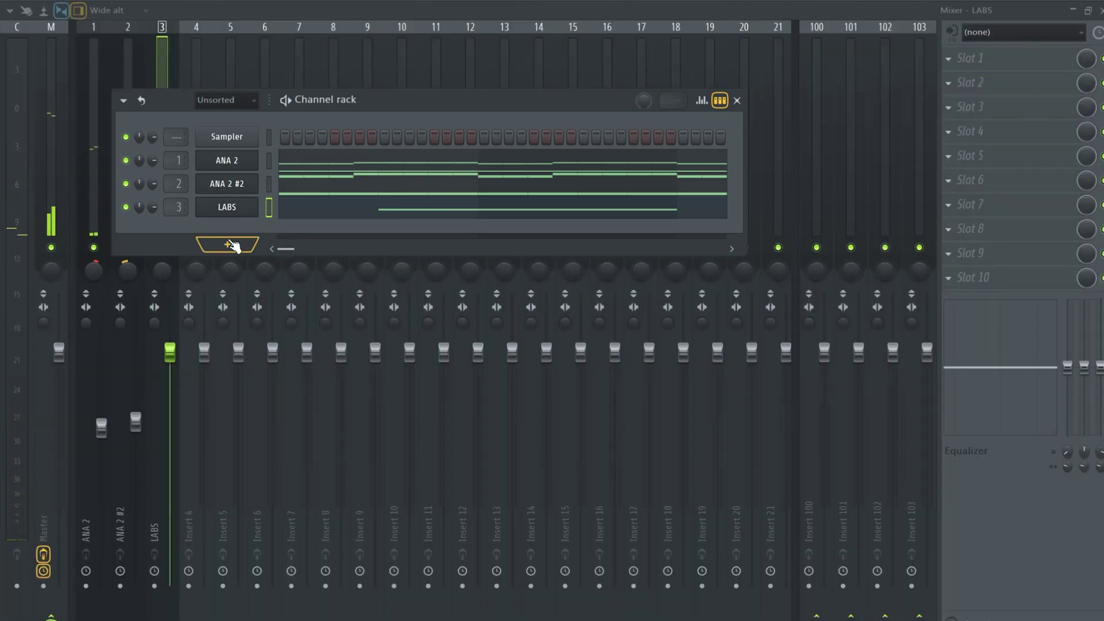
left_click(232, 245)
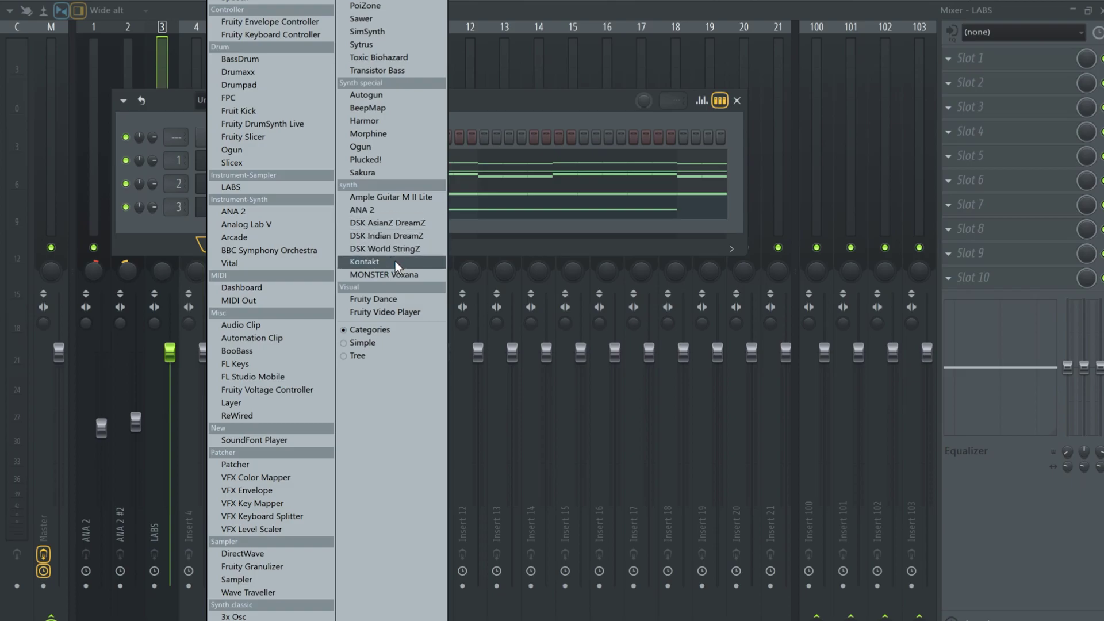
Add Fruity Parametric EQ 2 to slot 4 of the ANA 2 track, cutting the lows around 258 Hz and reducing the highs.
left_click(97, 86)
key("space")
left_click(1012, 131)
left_click(621, 309)
left_click_drag(217, 345, 296, 421)
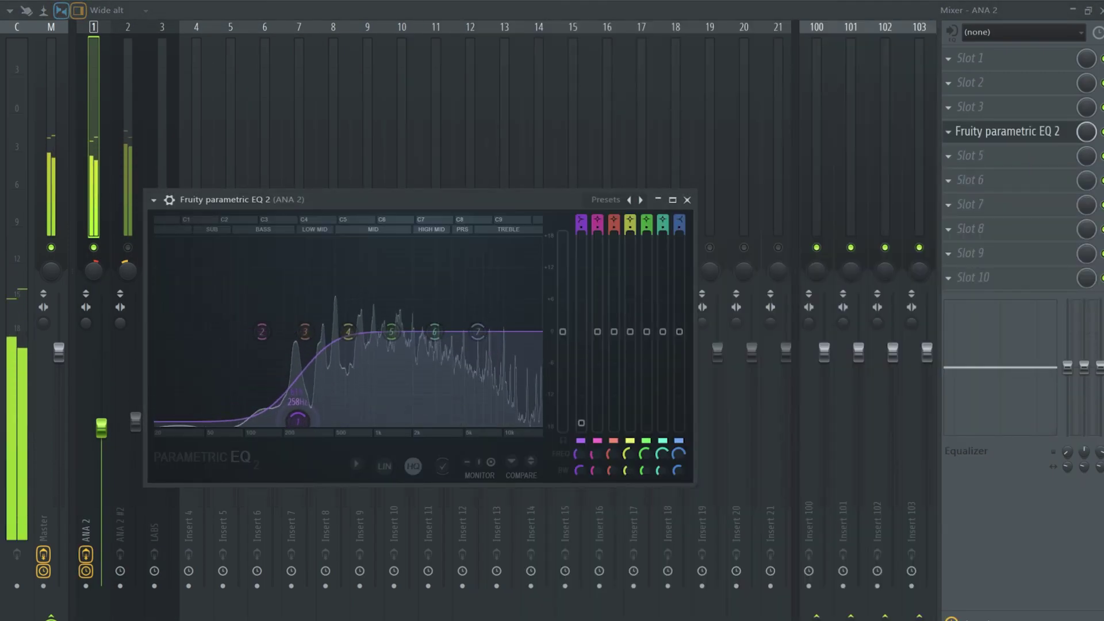
left_click_drag(477, 331, 485, 359)
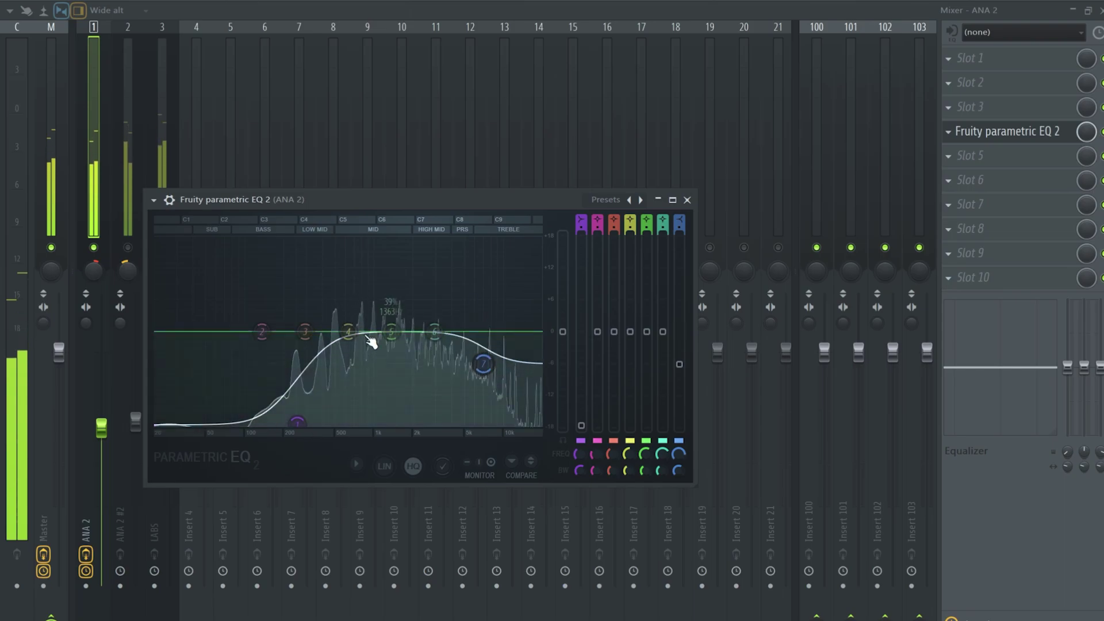
Add Fruity Parametric EQ 2 to slot 5 of the ANA 2 #2 track, cut its lows and highs, and dip the mids near 700 Hz.
left_click(128, 236)
left_click(979, 173)
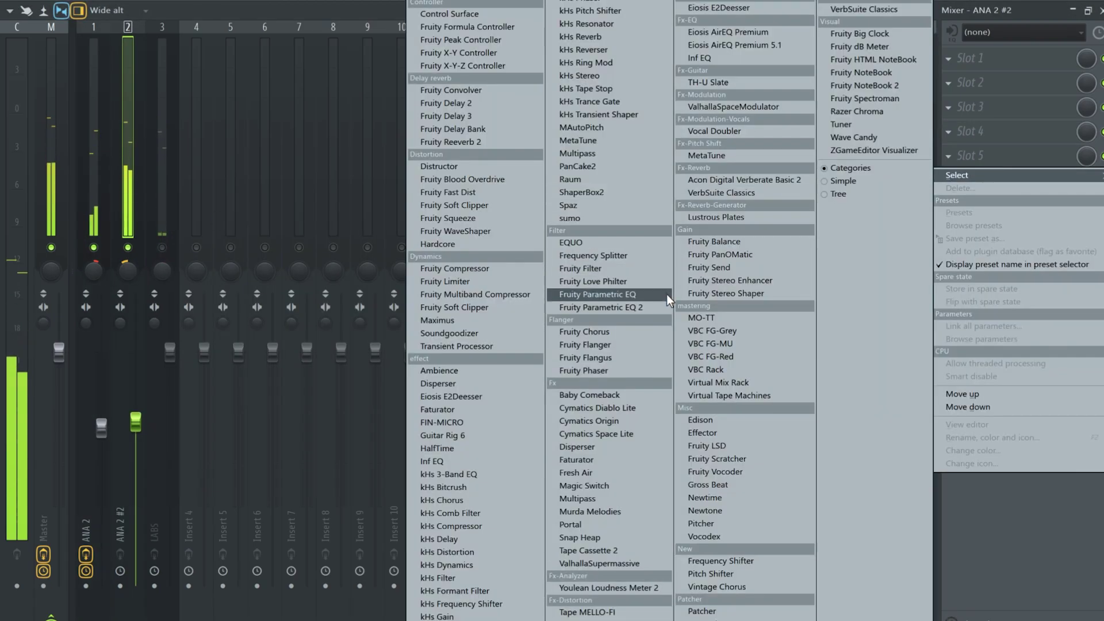
left_click(601, 307)
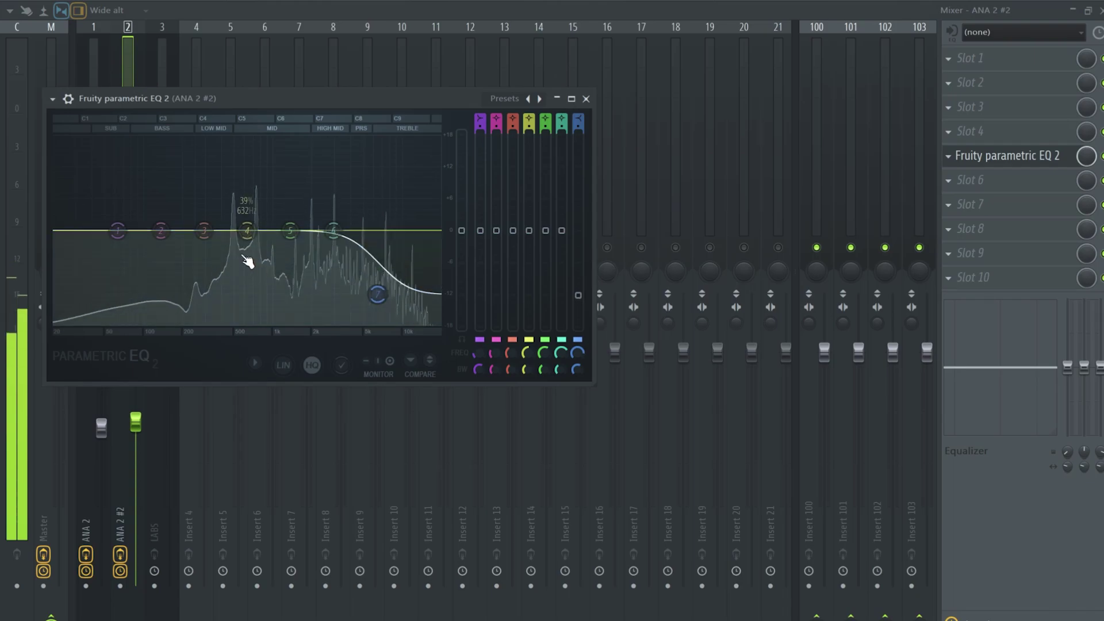
left_click_drag(118, 230, 165, 307)
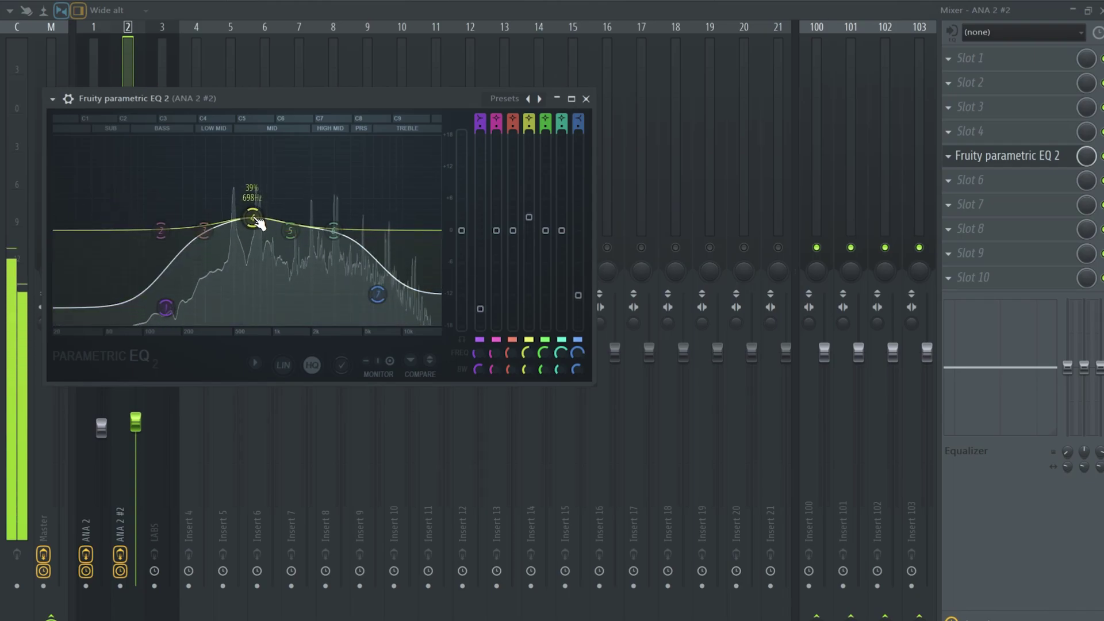
left_click_drag(254, 229, 257, 251)
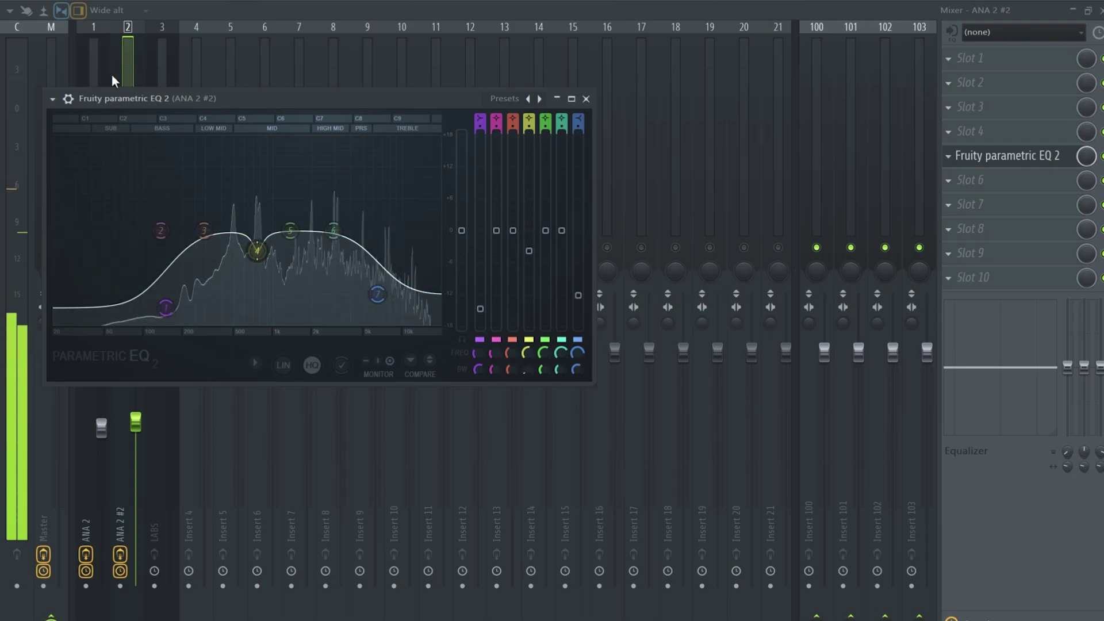
left_click(122, 65)
Lower the LABS mixer fader moderately while the pattern plays.
left_click(173, 263)
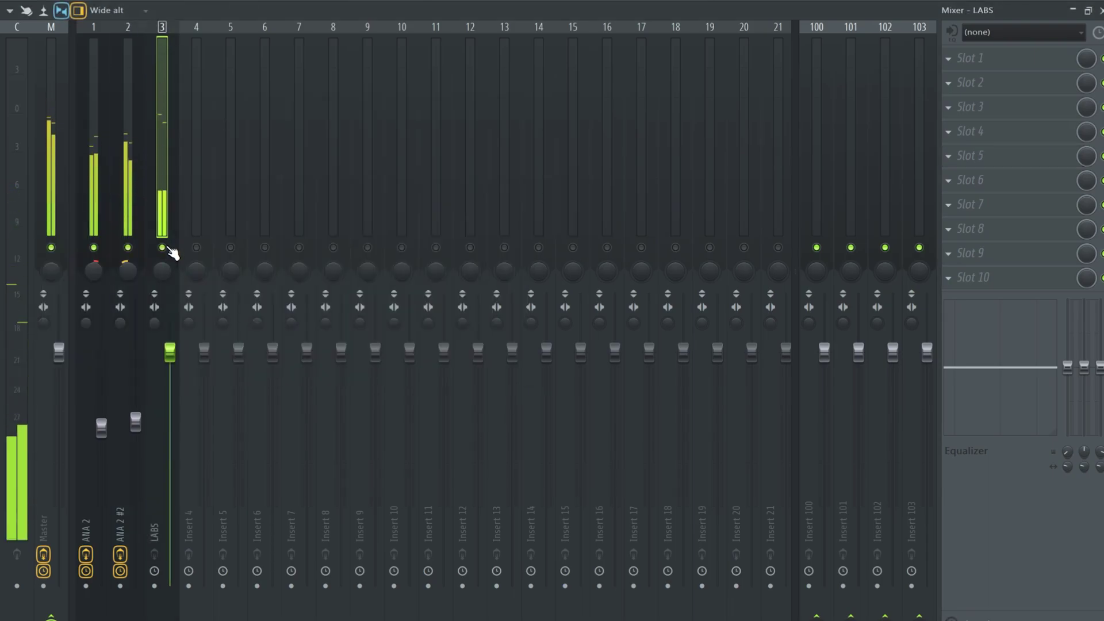
left_click_drag(171, 366, 174, 391)
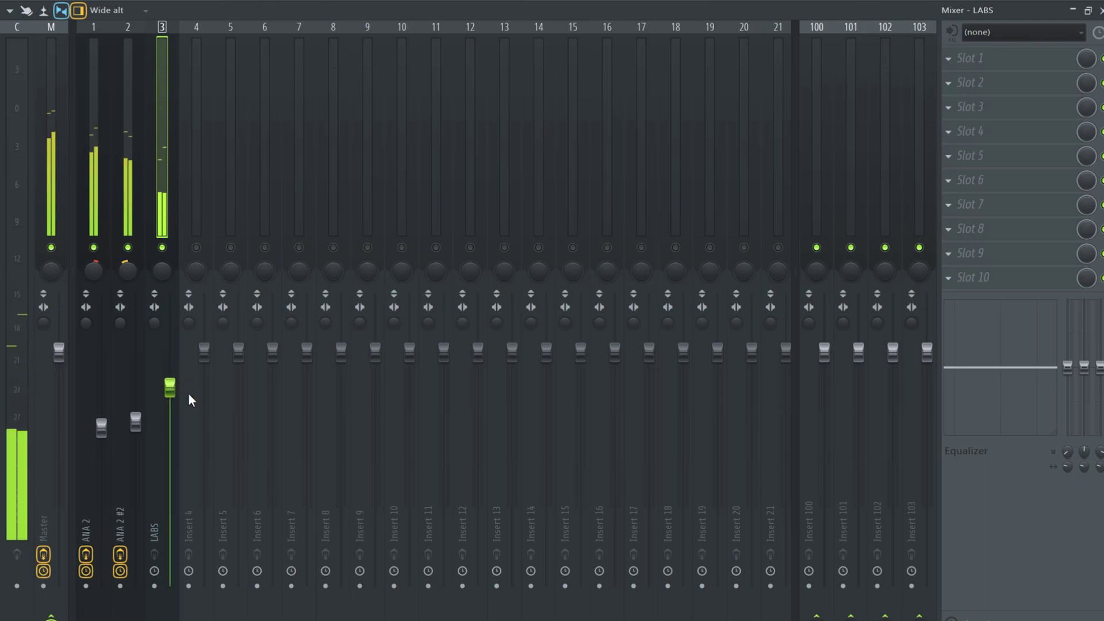
Add the Lustrous Plates reverb to slot 7 of the ANA 2 #2 track and audition the Osmium and Platinum plates.
left_click(130, 214)
left_click(1025, 209)
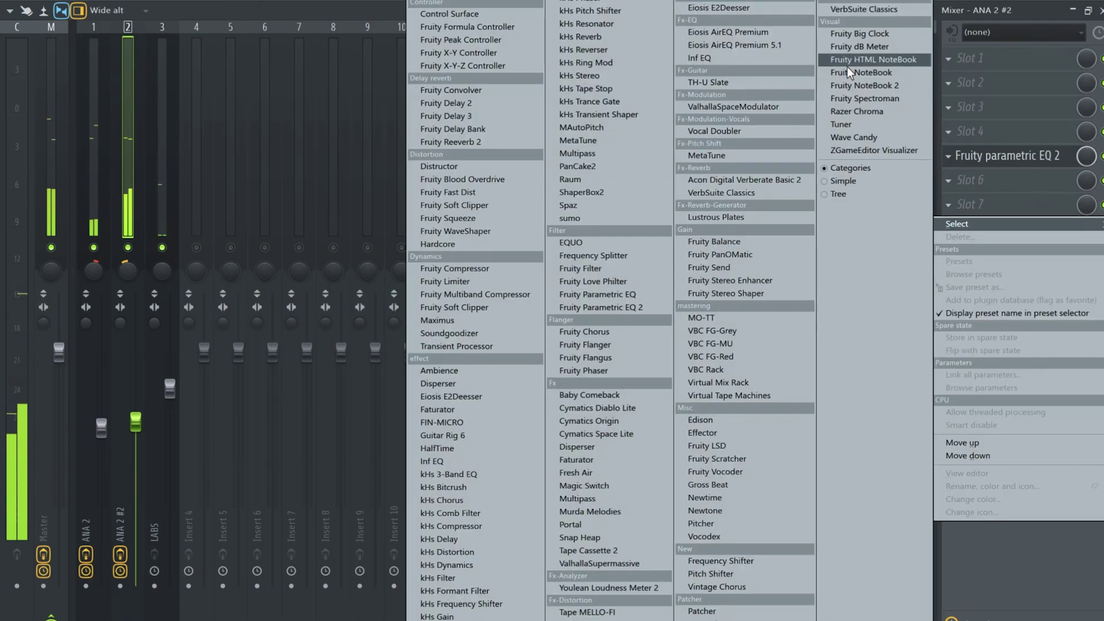
left_click(716, 217)
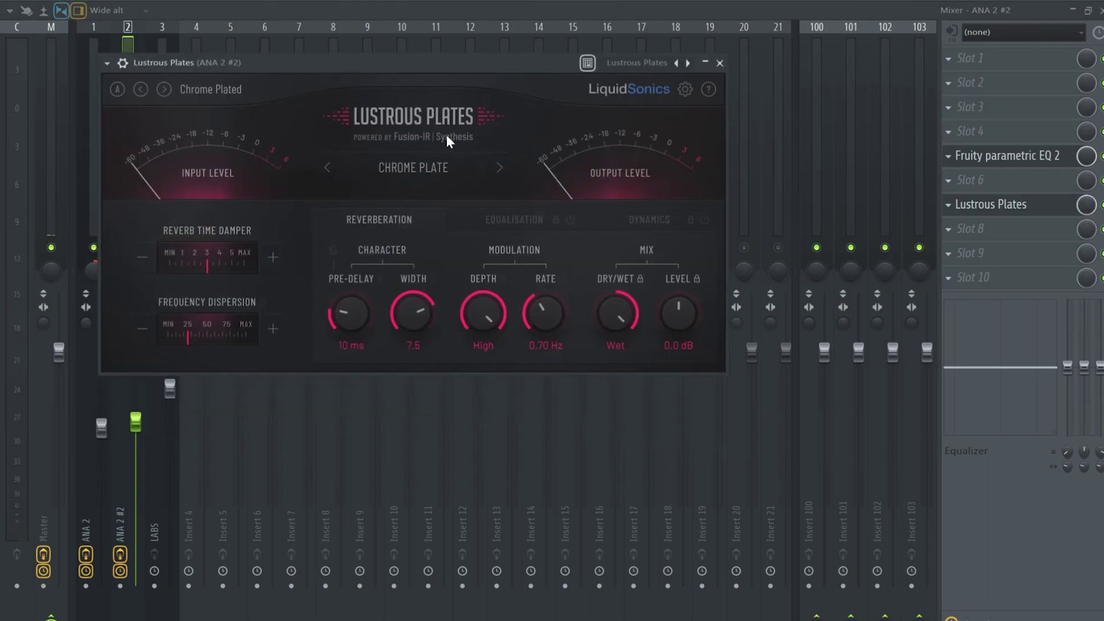
left_click(441, 168)
left_click(442, 361)
left_click_drag(450, 57, 481, 63)
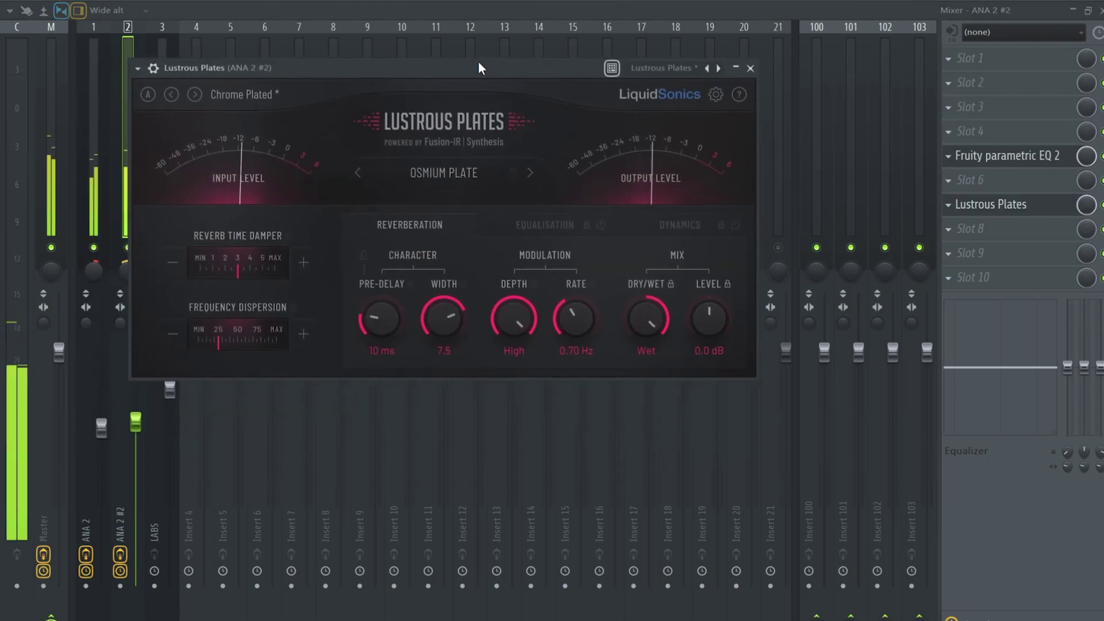
left_click(530, 184)
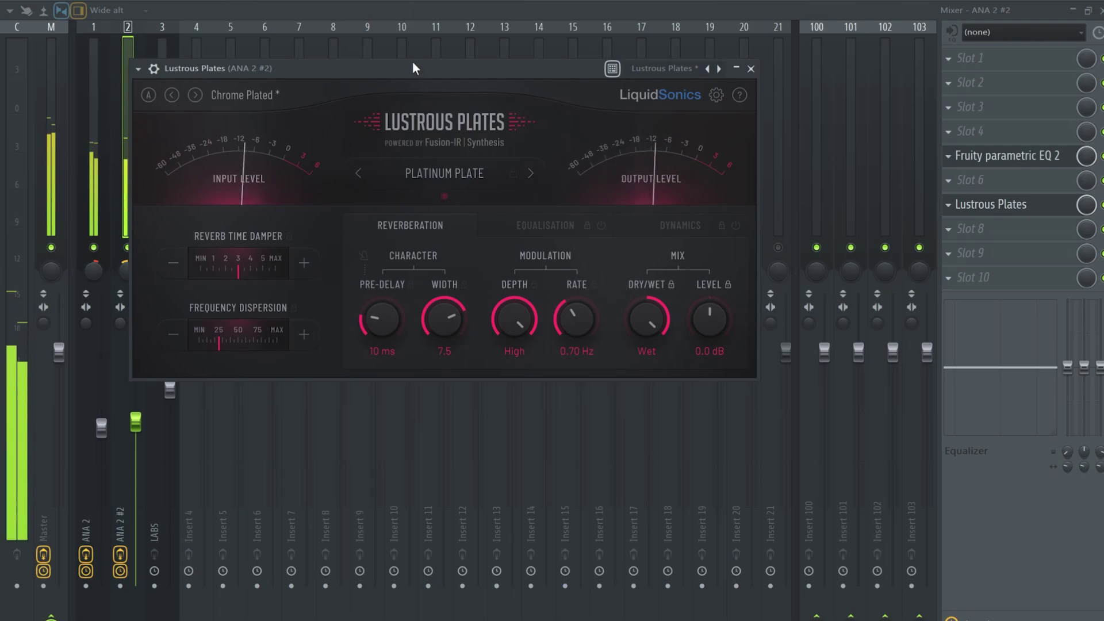
left_click_drag(408, 68, 375, 97)
left_click(364, 175)
key("Escape")
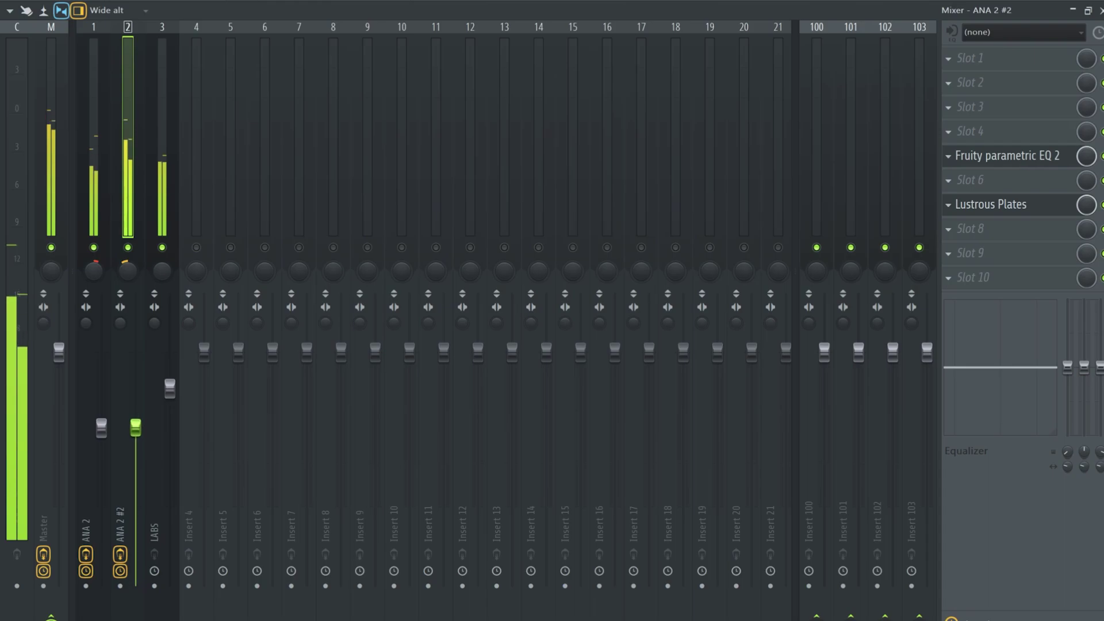
Raise the ANA 2 mixer fader slightly and lower the ANA 2 #2 fader a little.
key("Left")
left_click(136, 440)
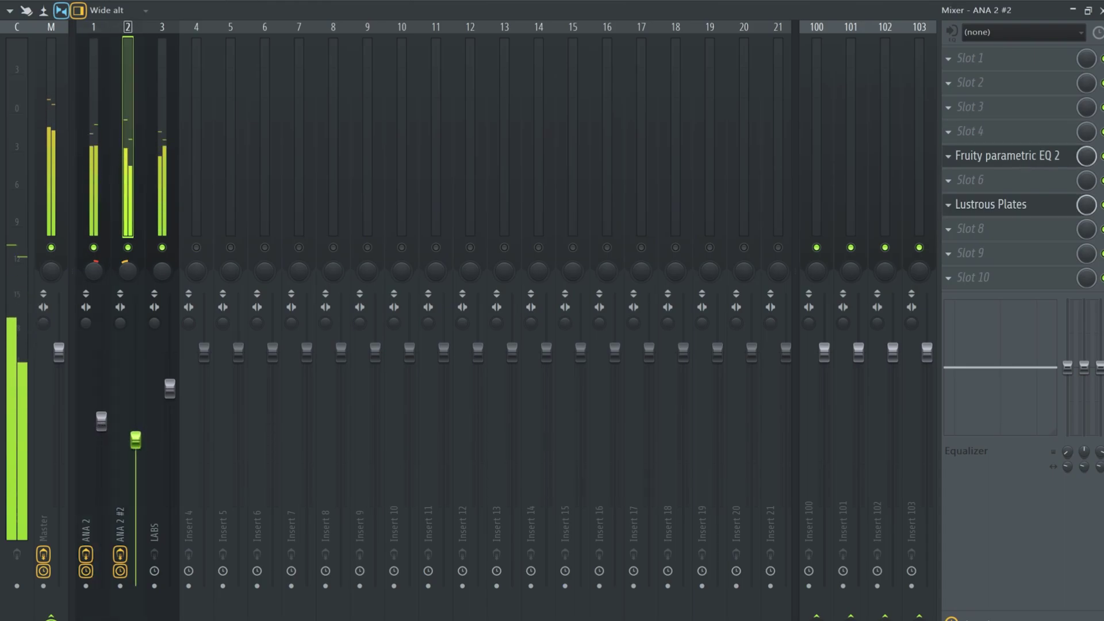
left_click(171, 250)
Add an Arcade instrument channel to the channel rack and move its window fully into view.
key("F6")
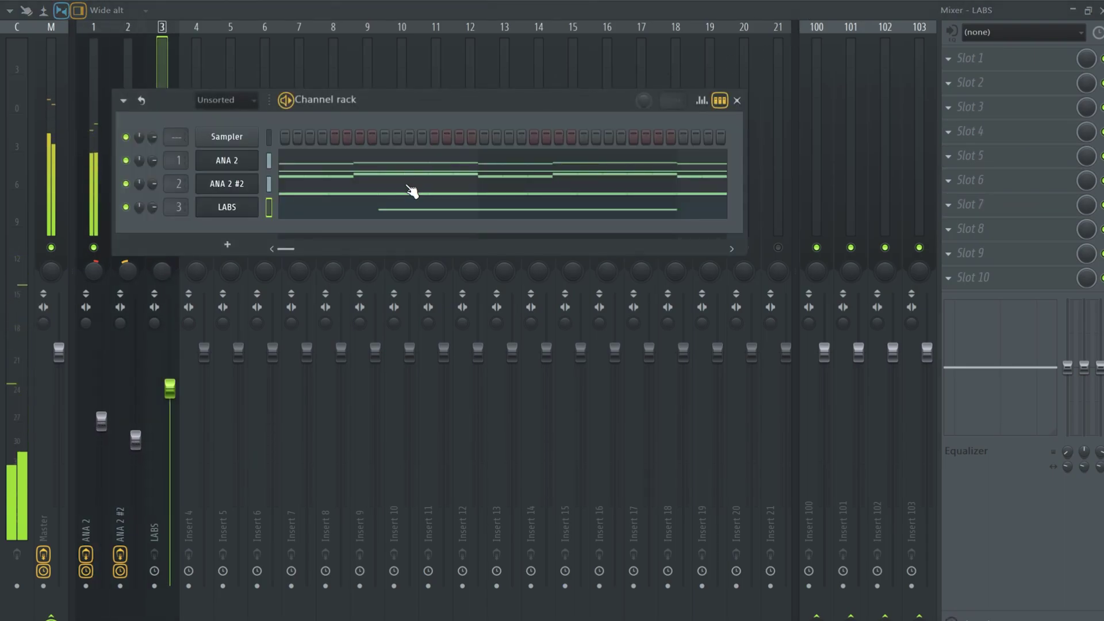
left_click(243, 245)
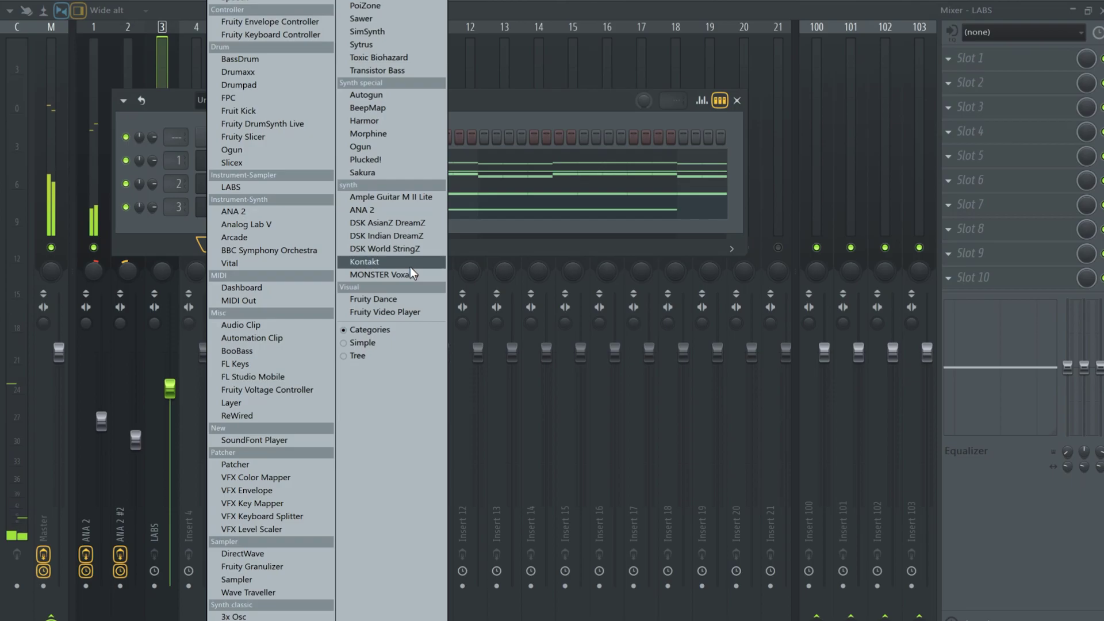
left_click(271, 237)
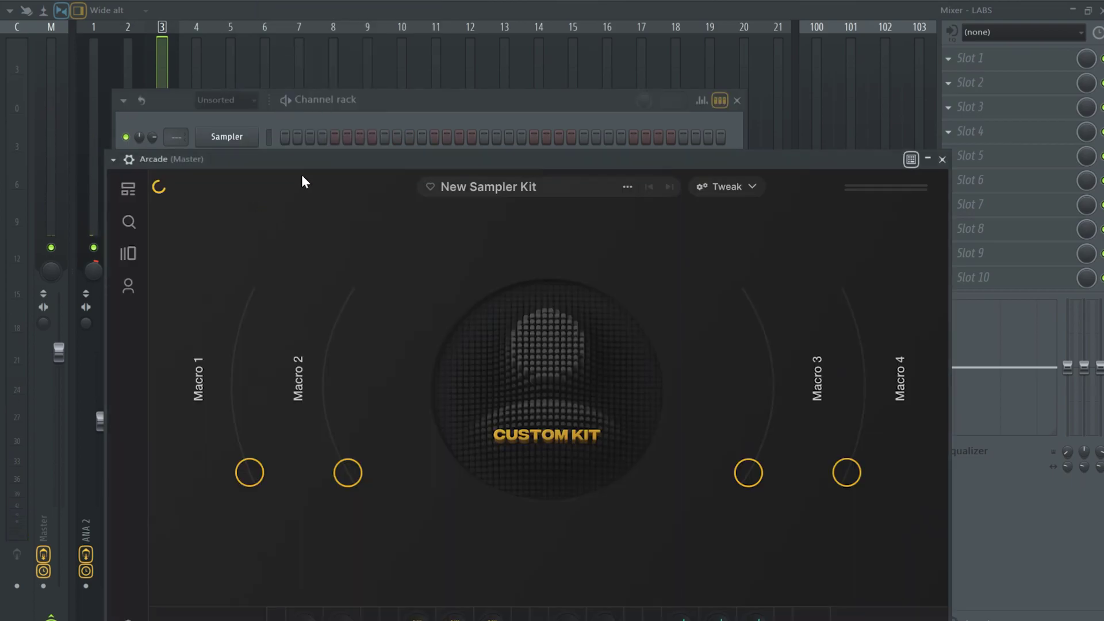
left_click_drag(301, 174, 276, 56)
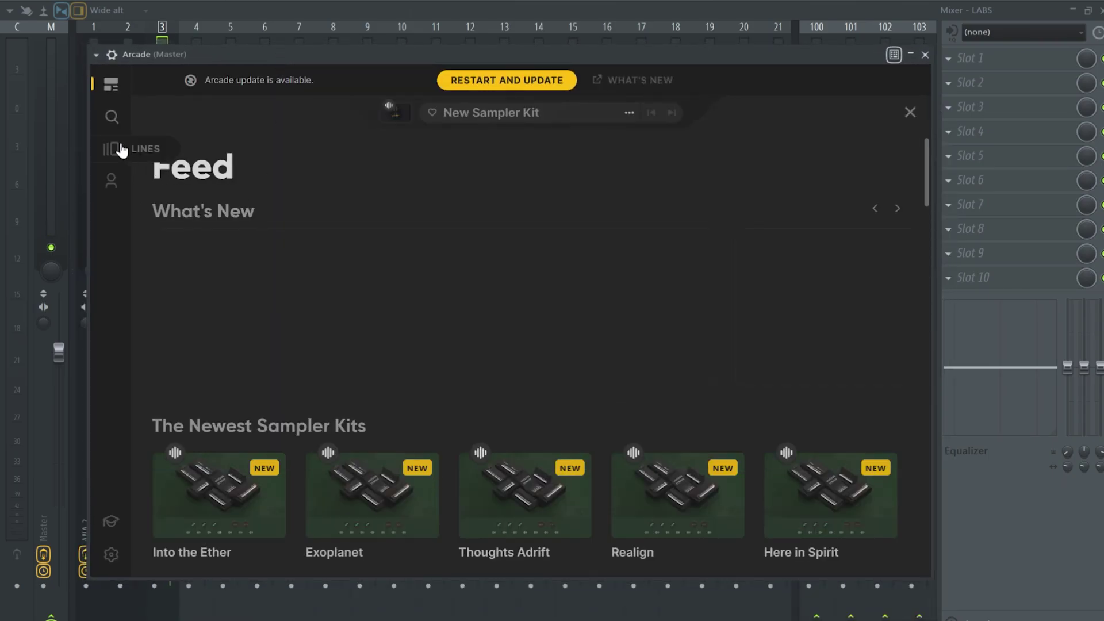
Load the Endless Night sampler kit from Arcade's Drip line.
left_click(122, 150)
scroll(761, 361, "down", 5)
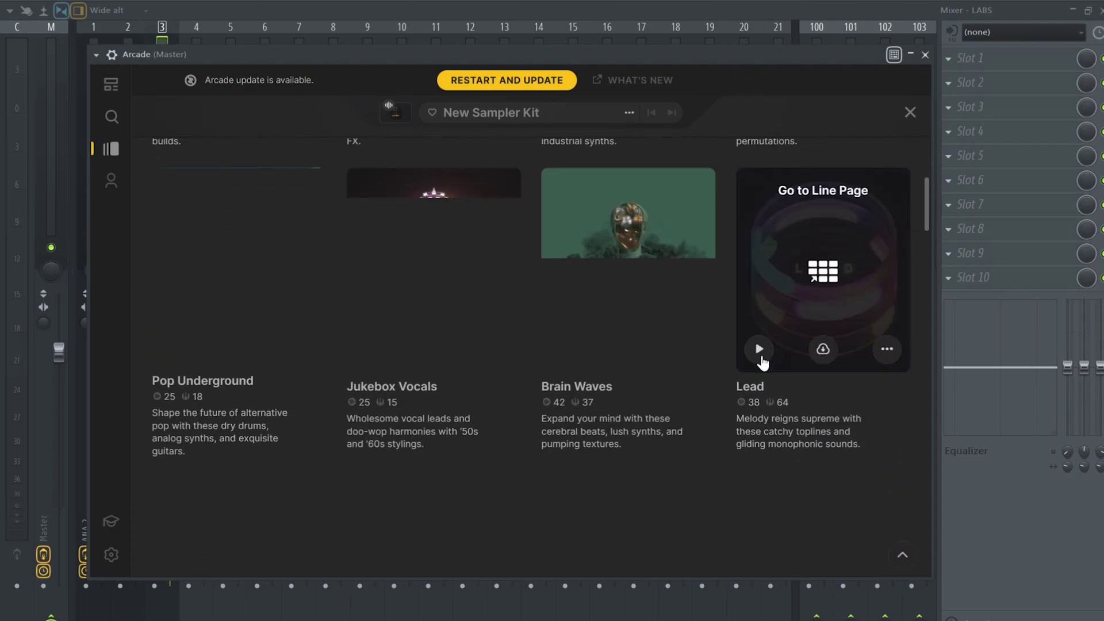
scroll(760, 361, "down", 5)
left_click(823, 445)
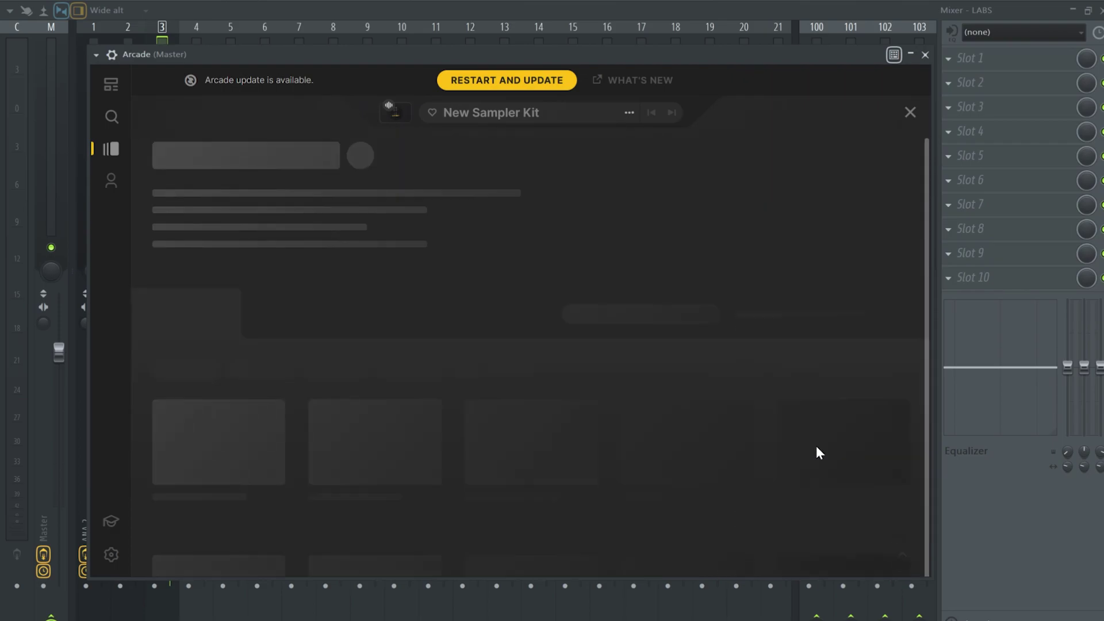
scroll(344, 419, "down", 3)
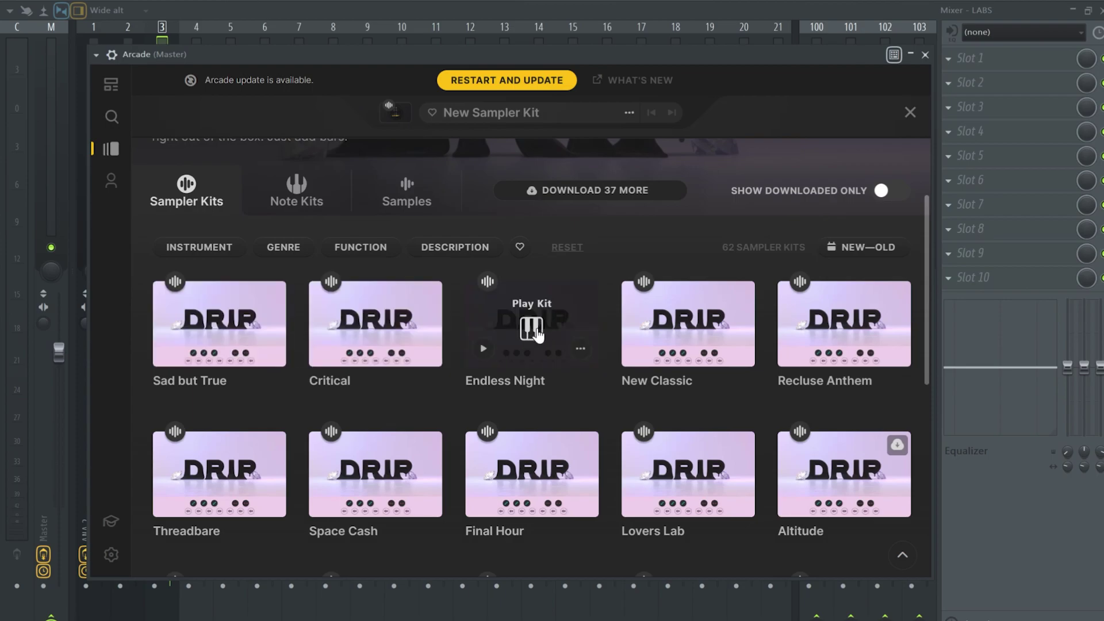
left_click(536, 332)
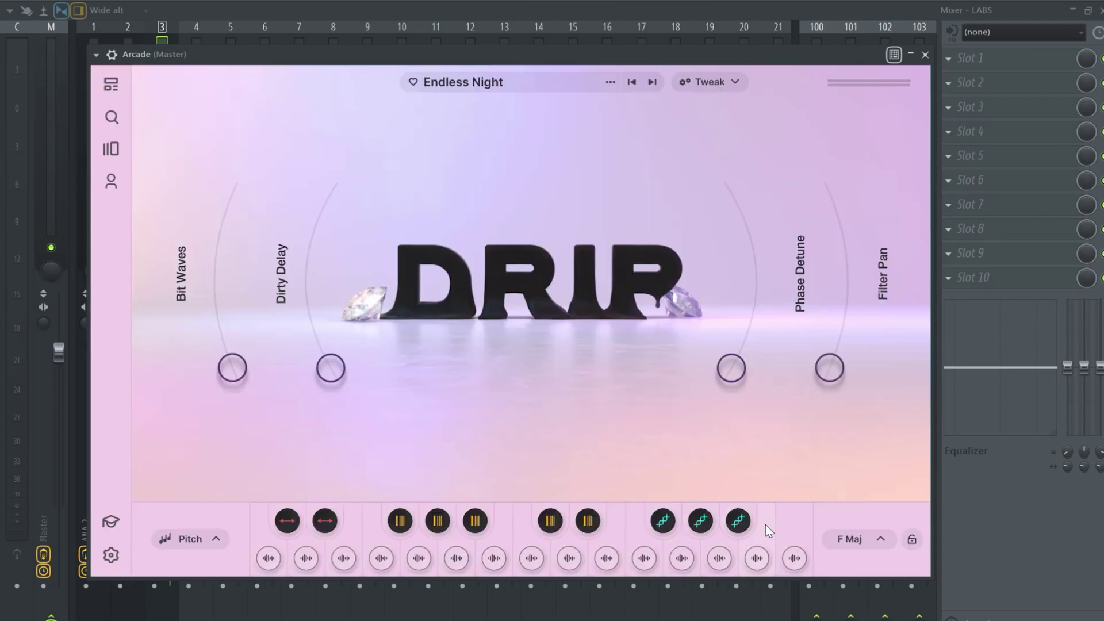
Set the Arcade session key to B minor.
left_click(868, 538)
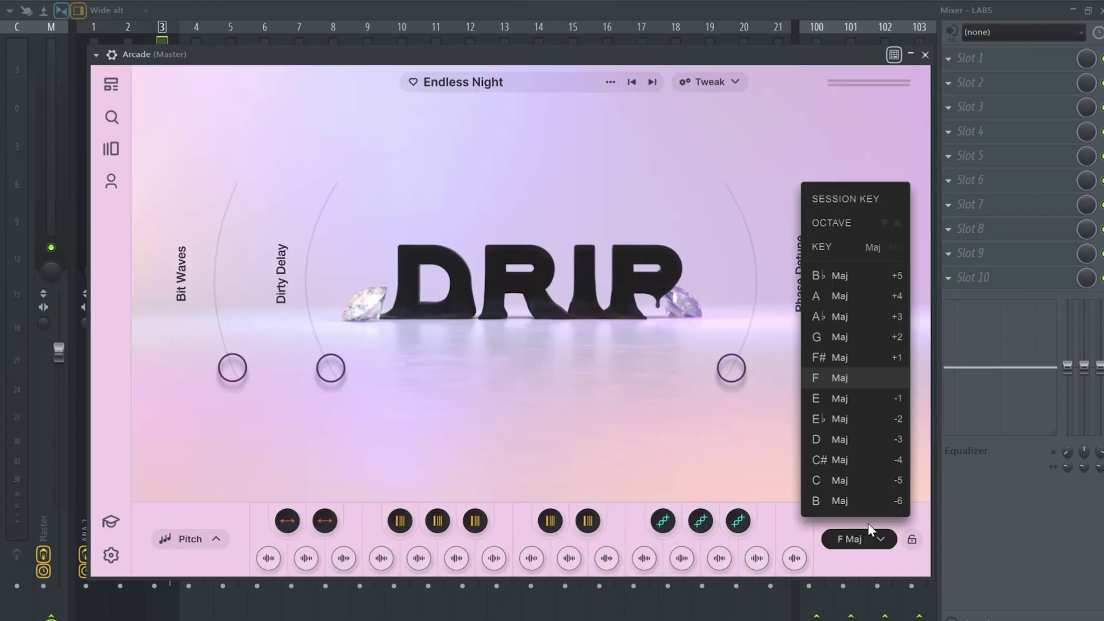
left_click(895, 248)
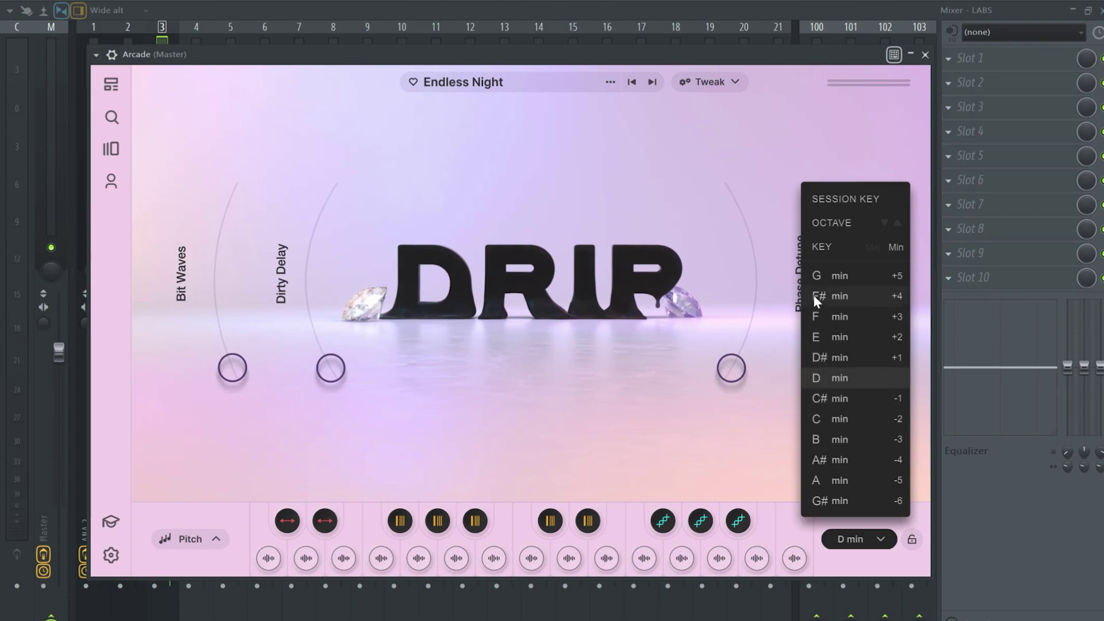
left_click(816, 439)
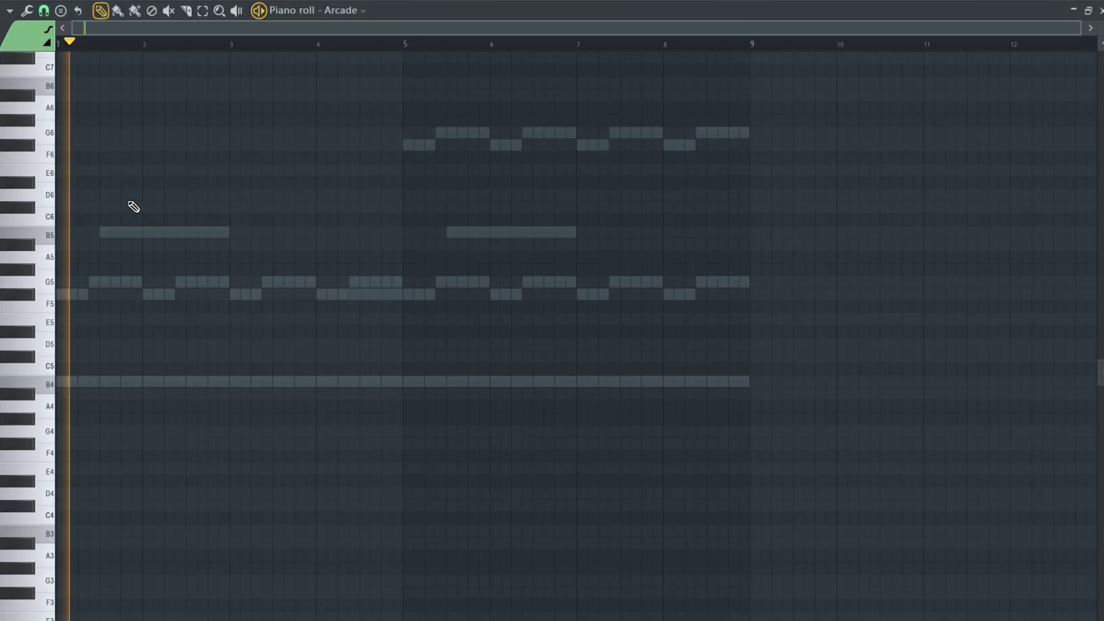
Place one-bar C6 notes in bars 2 and 4 of the Arcade piano roll and duplicate them into bars 6 and 8.
left_click(100, 219)
key("space")
left_click_drag(100, 217, 228, 228)
left_click(333, 219)
key("ctrl+a")
key("ctrl+b")
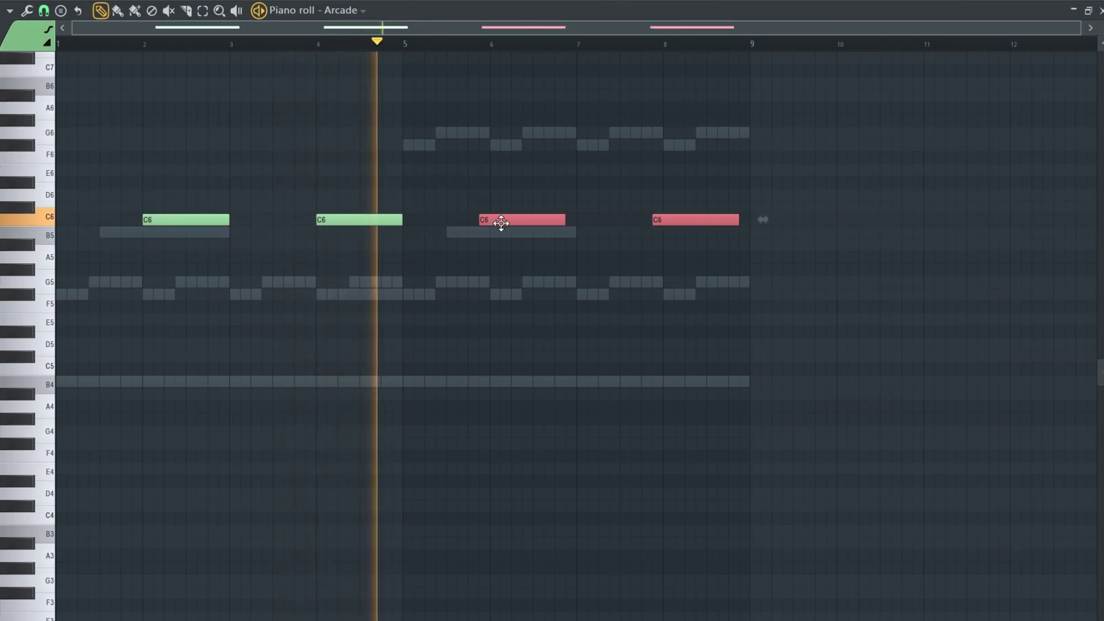
key("ctrl+d")
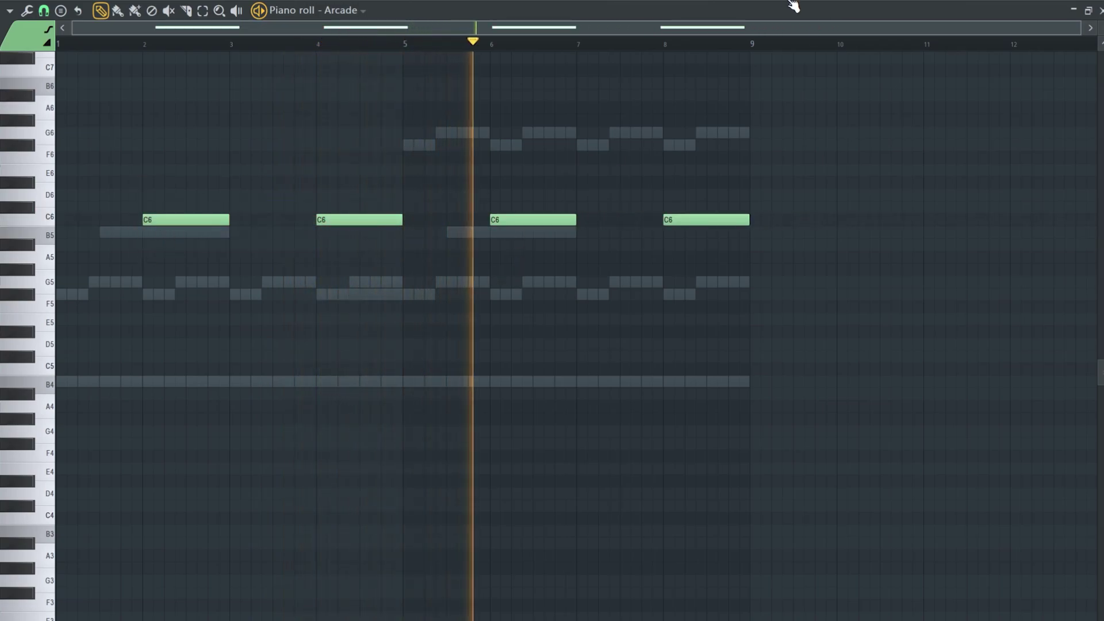
Stop playback and switch to the playlist.
key("space")
key("F5")
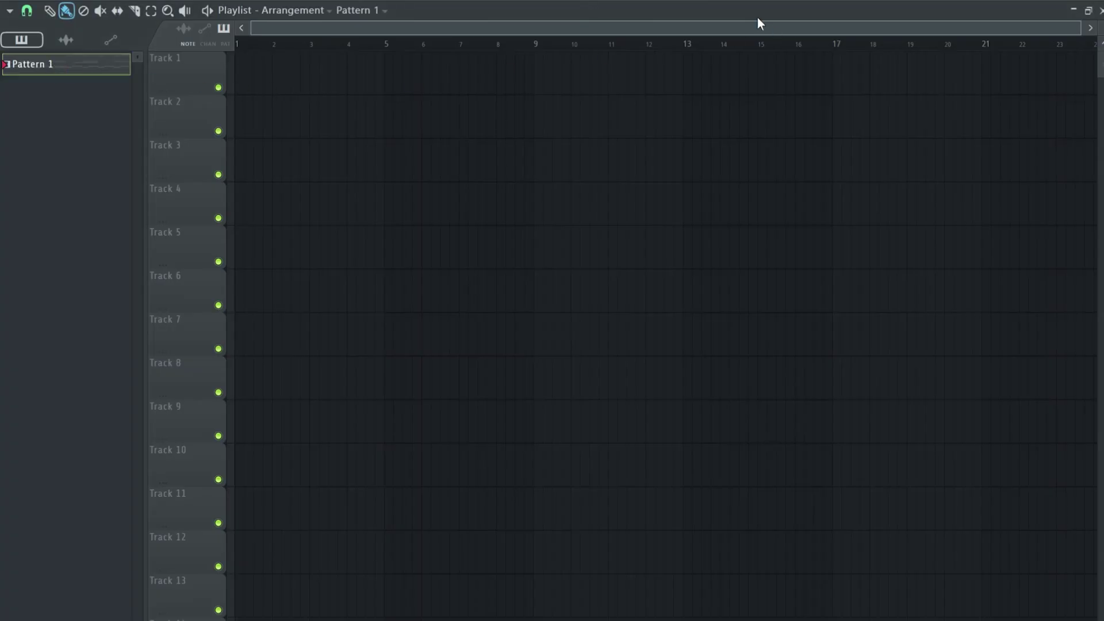
Render Pattern 1 as an audio clip with only the Arcade melody layer active, and place the clip at bar 1 of Track 4.
key("F6")
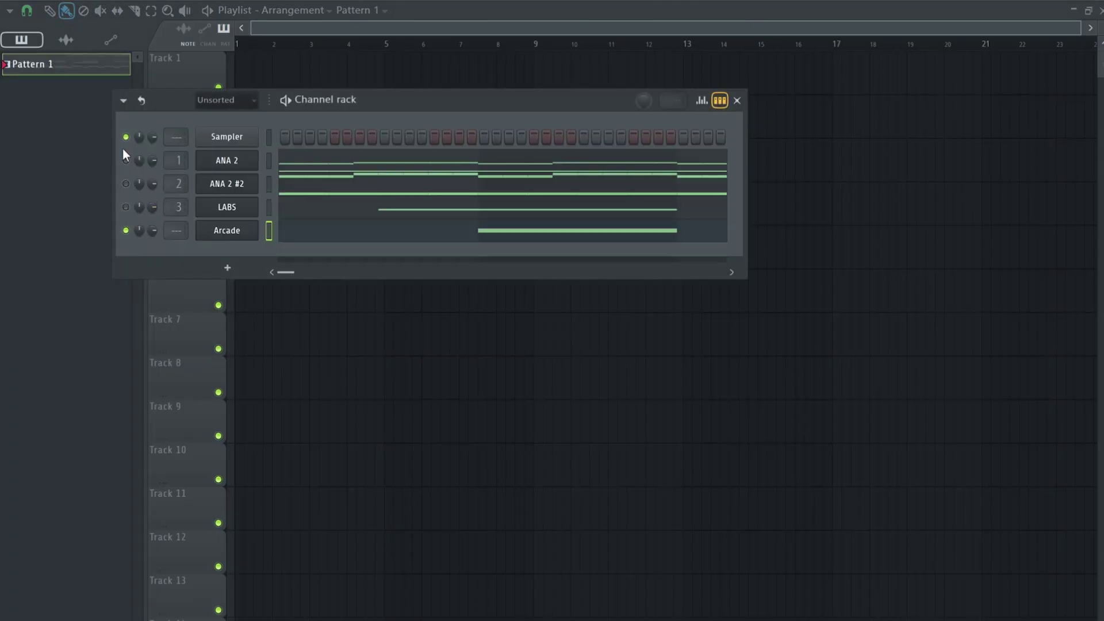
right_click(57, 68)
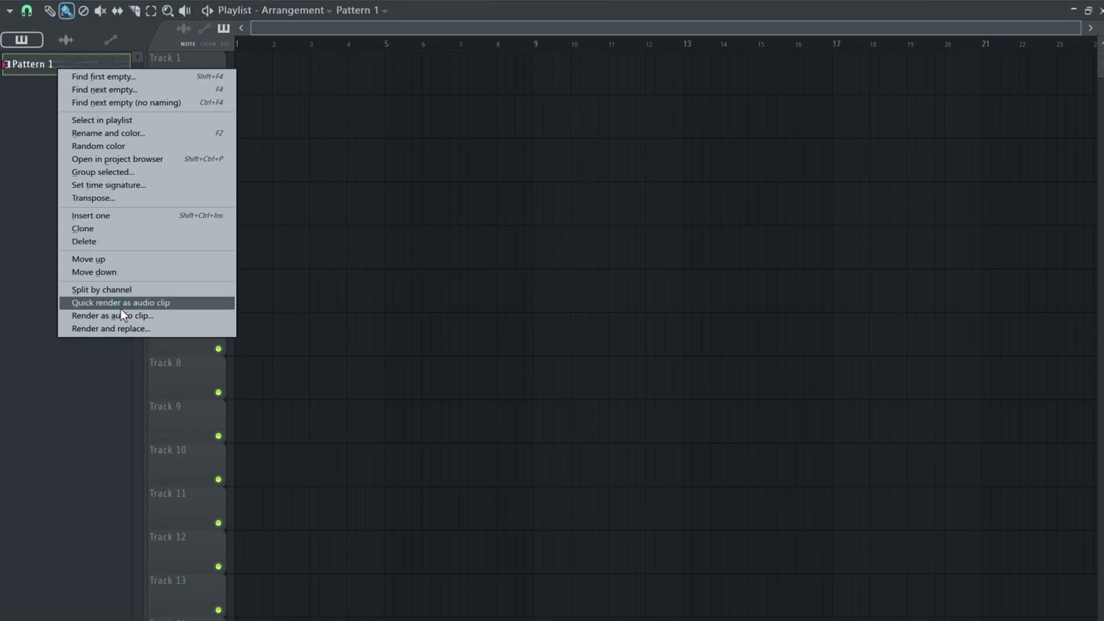
left_click(122, 316)
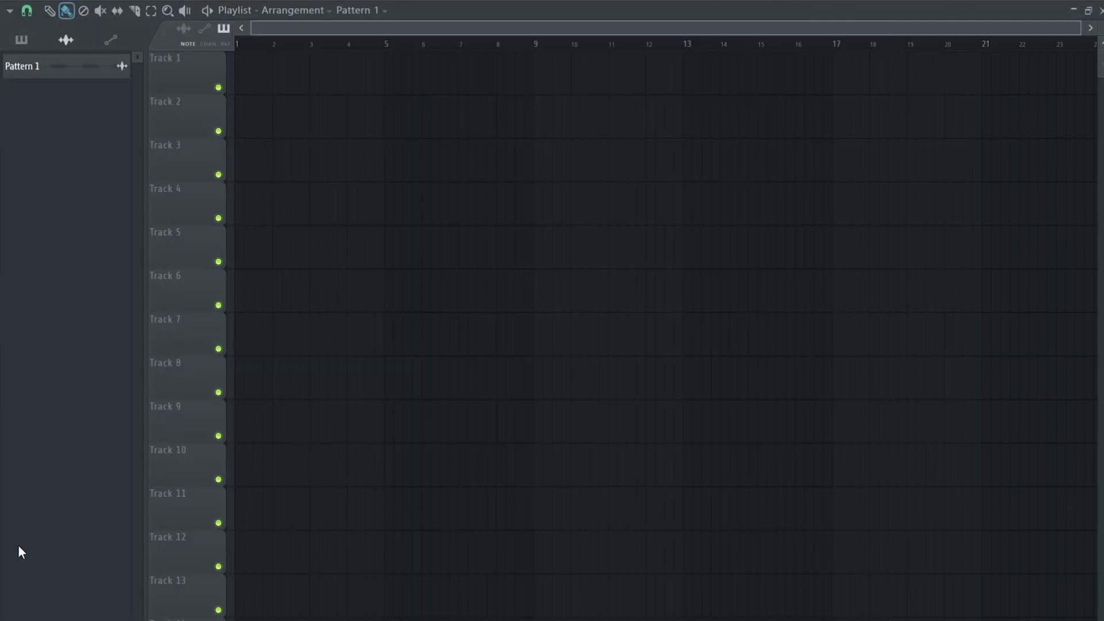
key("alt+Tab")
key("alt+Tab")
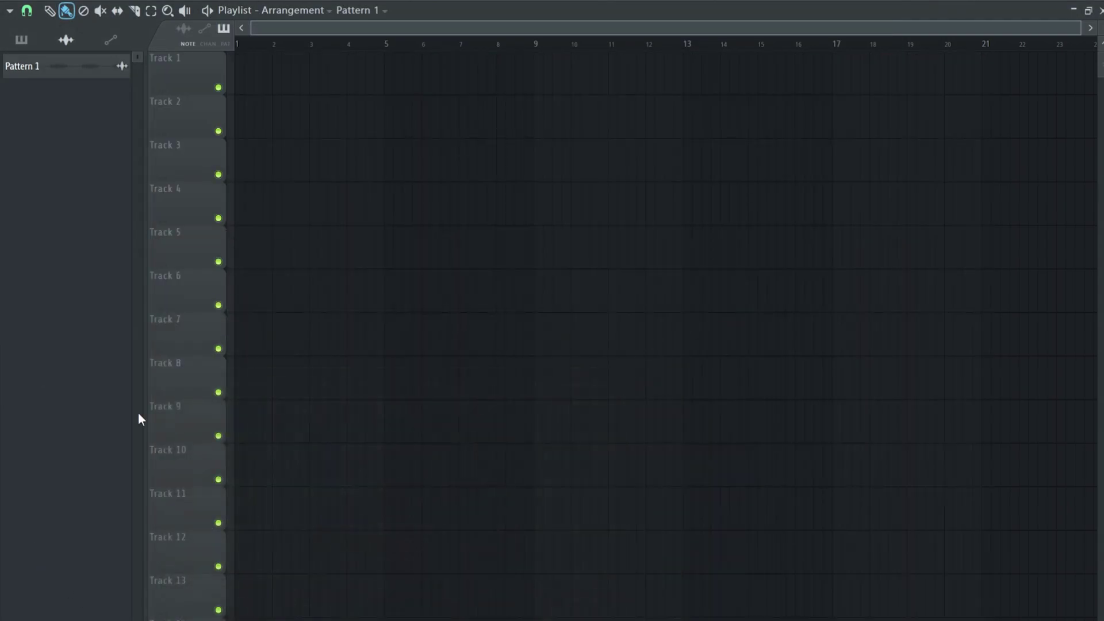
left_click_drag(41, 70, 286, 214)
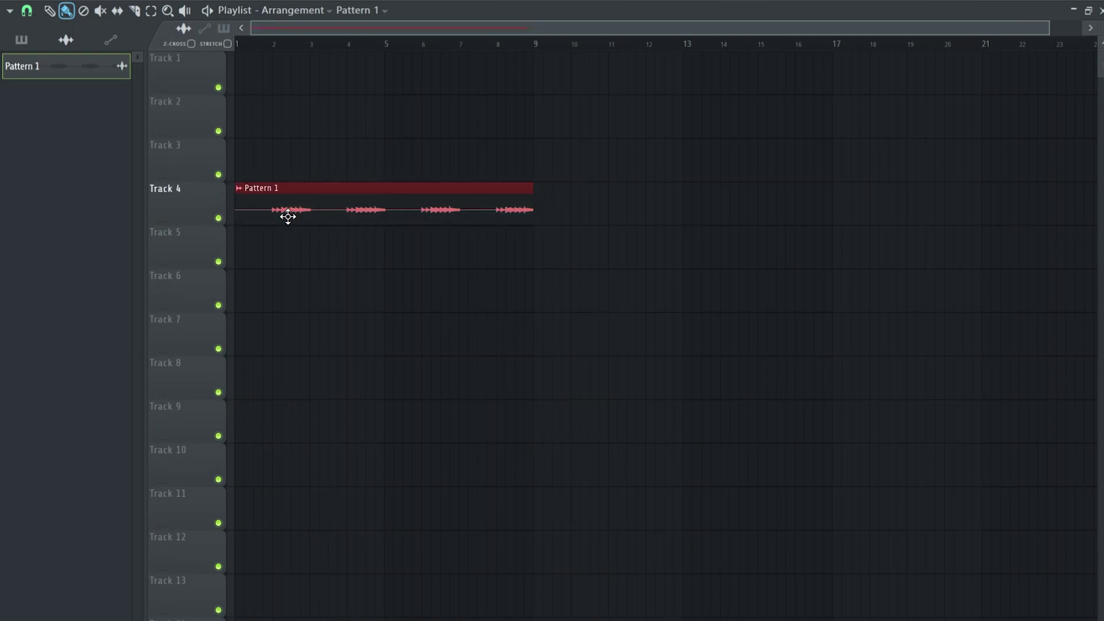
Reverse the Pattern 1 audio clip, with declicking mode Generic (bleeding) and time-stretching mode Stretch.
double_click(285, 215)
left_click(296, 333)
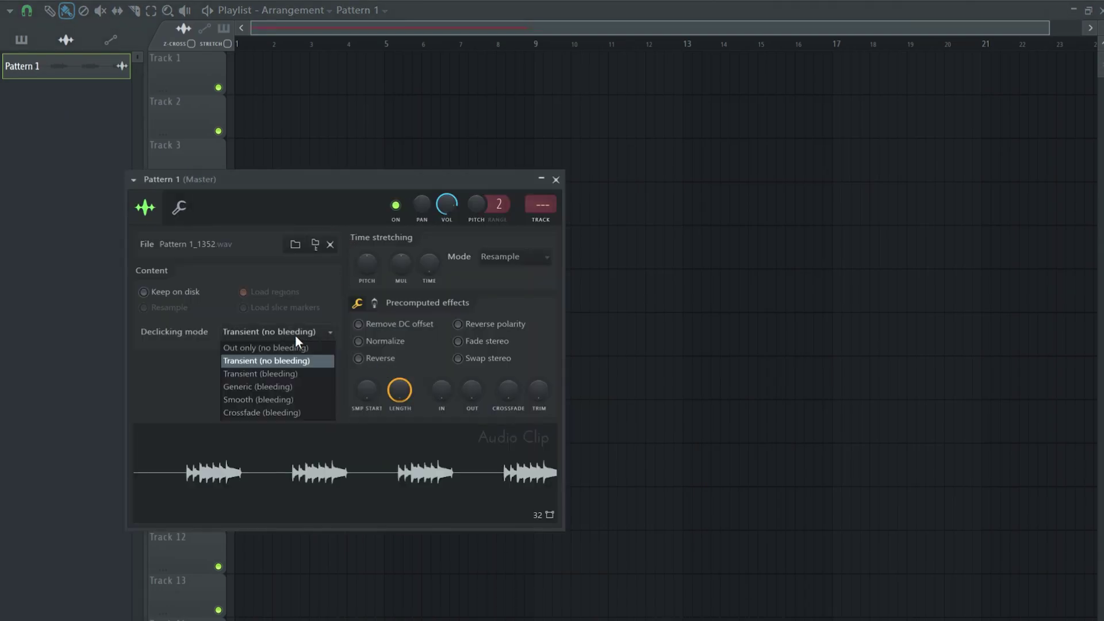
left_click(262, 385)
left_click(368, 357)
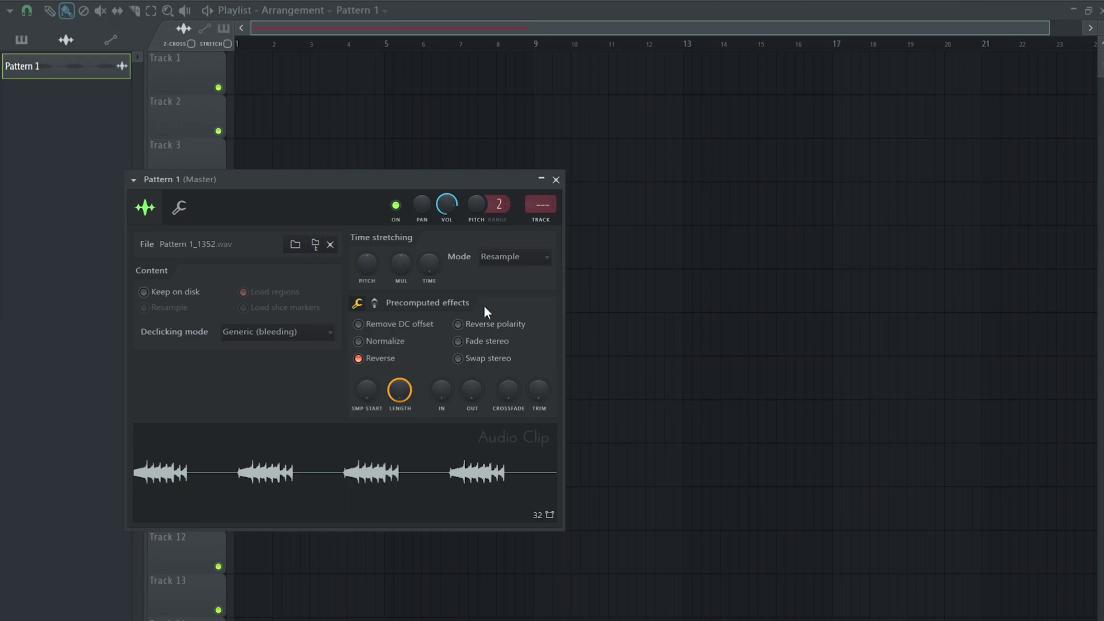
left_click(524, 258)
left_click(509, 288)
key("Escape")
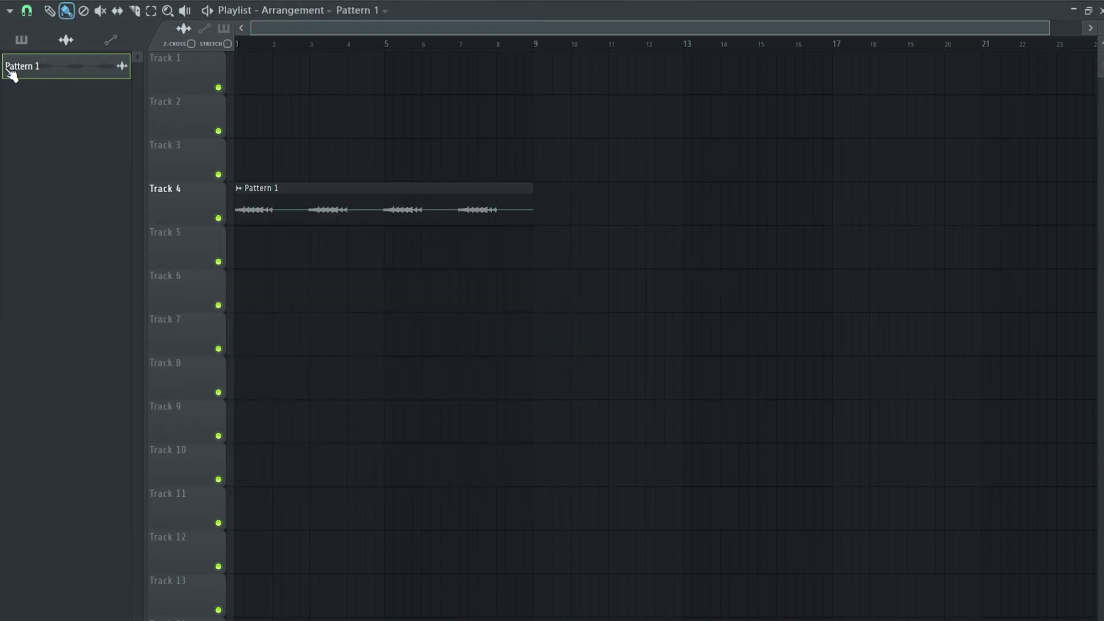
Place the Pattern 1 note clip at bar 1 of Track 3, unmute all Unsorted channels, and play the arrangement.
left_click(22, 44)
left_click_drag(49, 74, 241, 160)
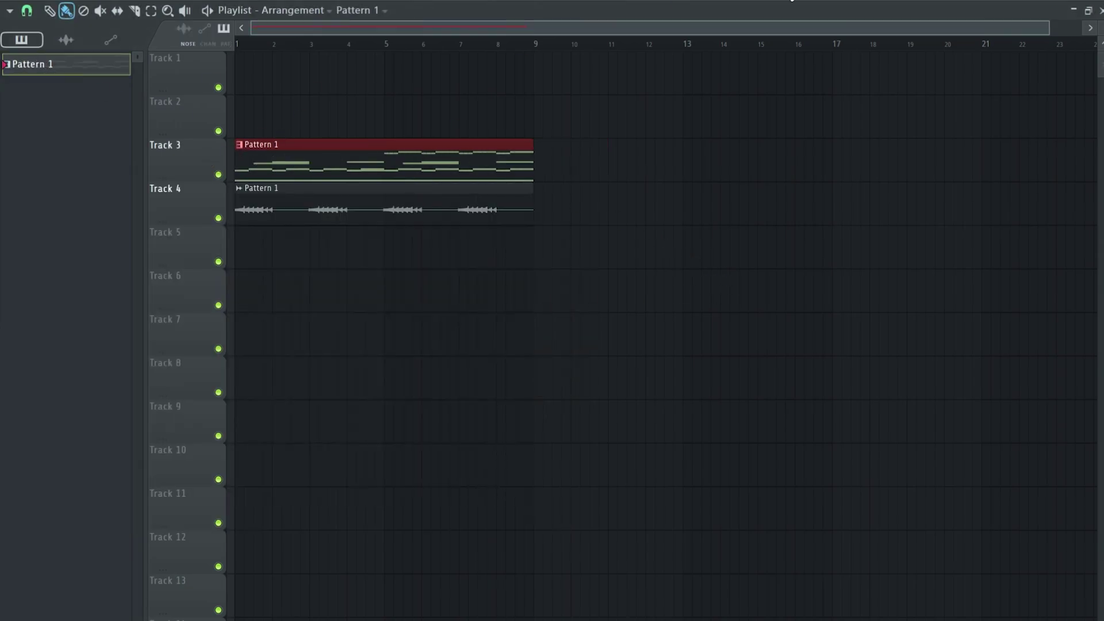
double_click(281, 160)
left_click(221, 153)
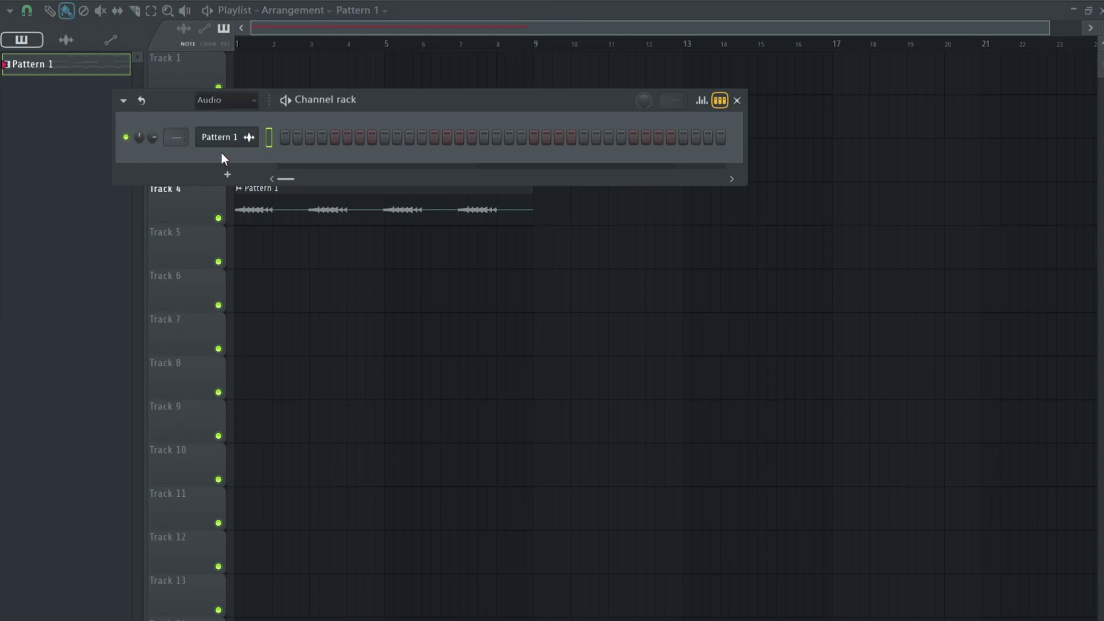
left_click(229, 102)
left_click(219, 145)
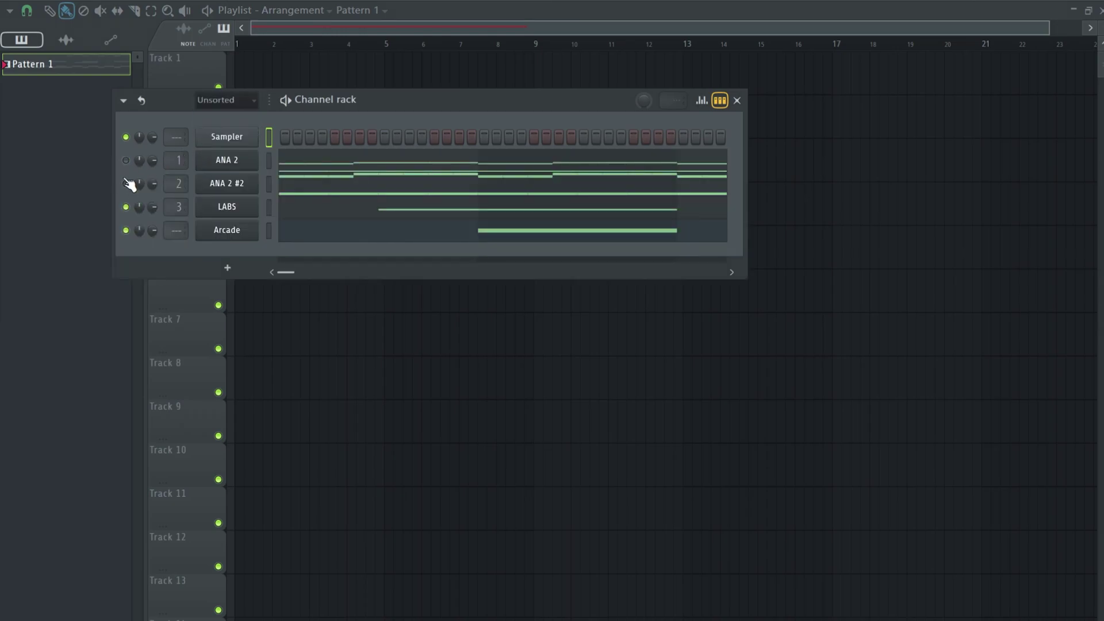
key("F6")
key("space")
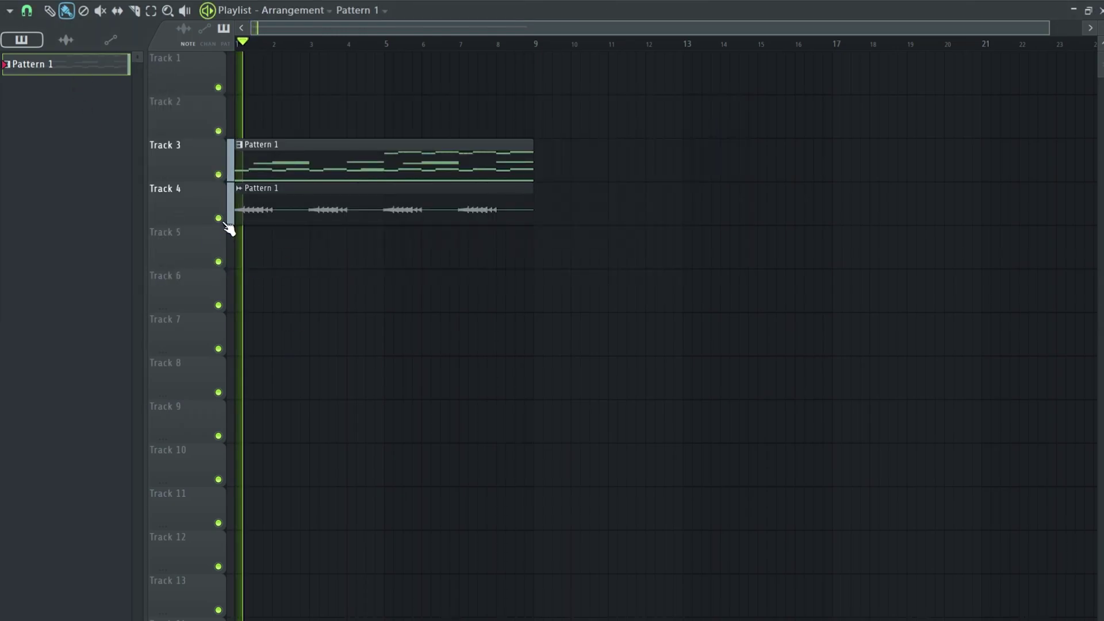
Lower the volume of the reversed Pattern 1 audio clip during playback.
double_click(237, 213)
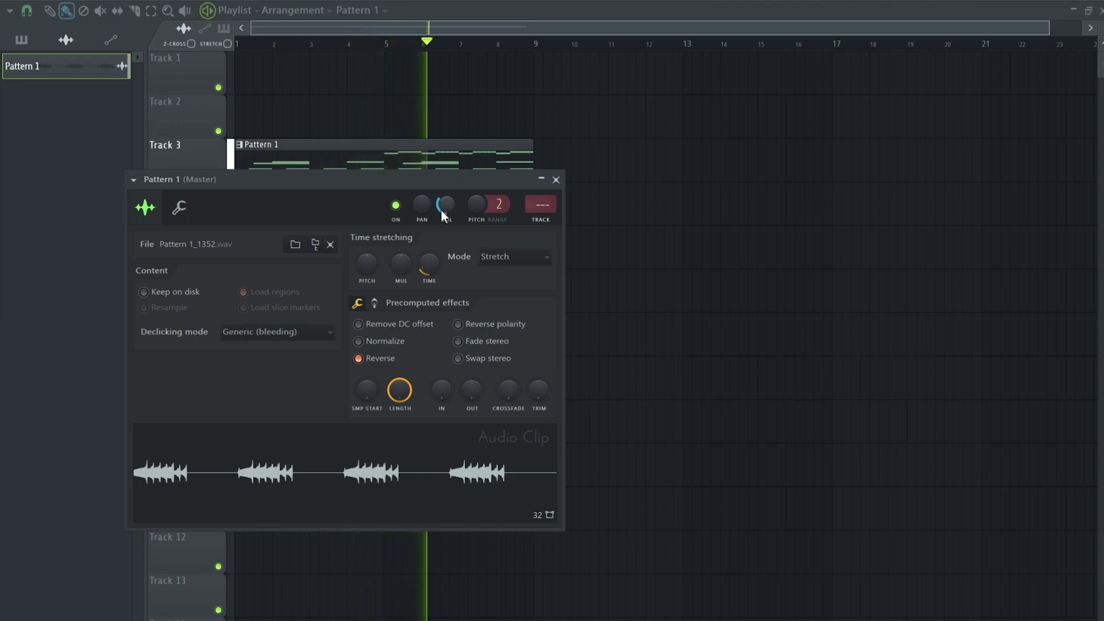
left_click(555, 179)
left_click_drag(596, 264, 227, 224)
key("ctrl+d")
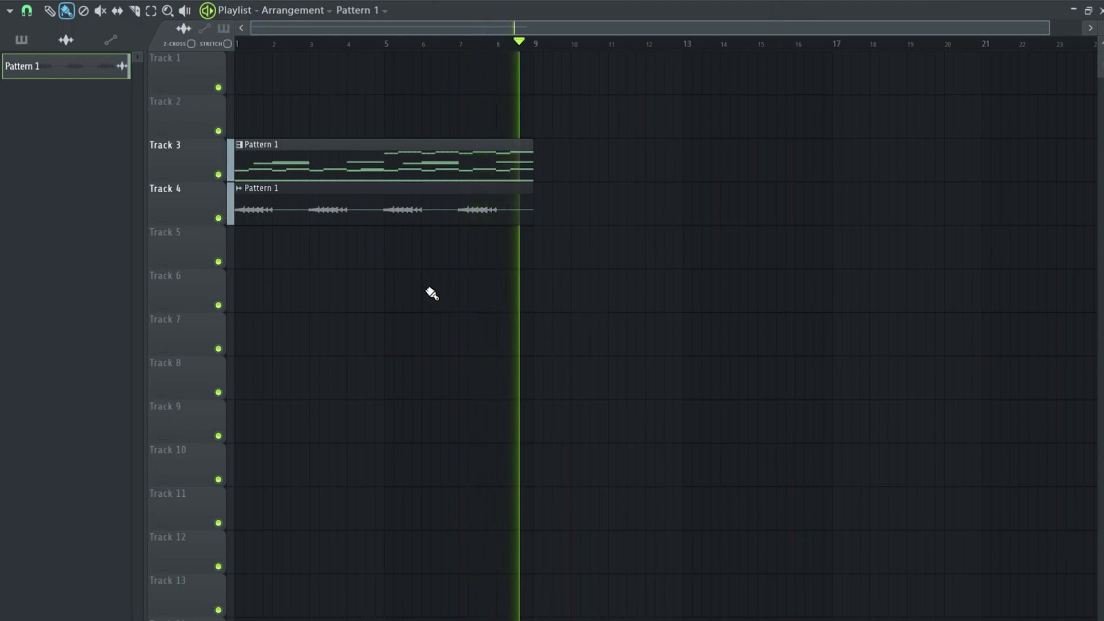
Stop playback and route the Arcade channel to mixer track 4.
key("F6")
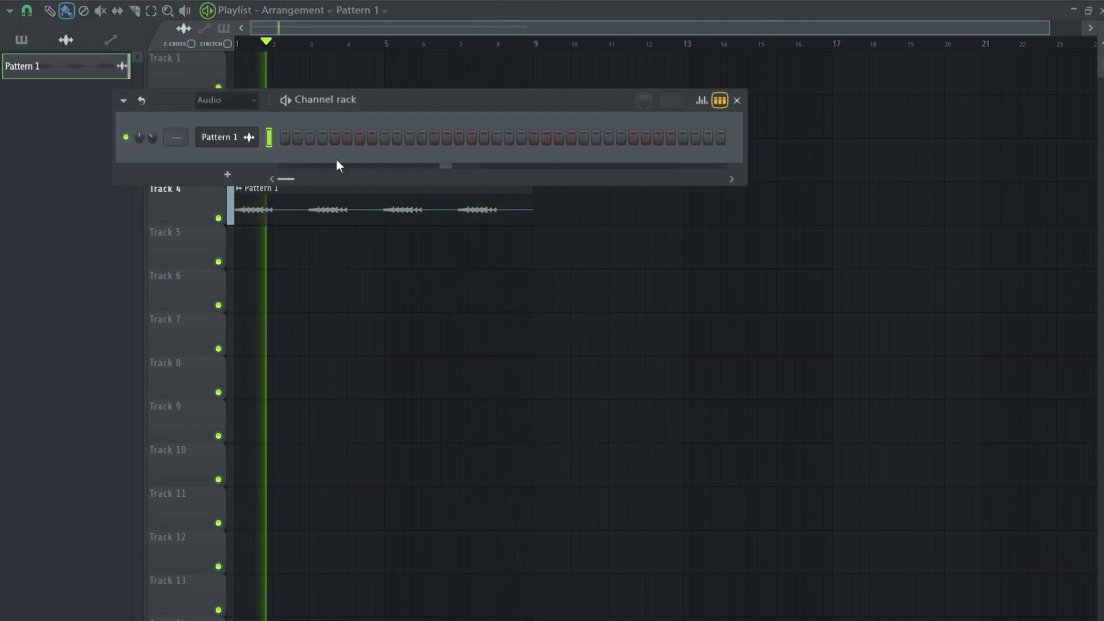
left_click(218, 101)
left_click(237, 142)
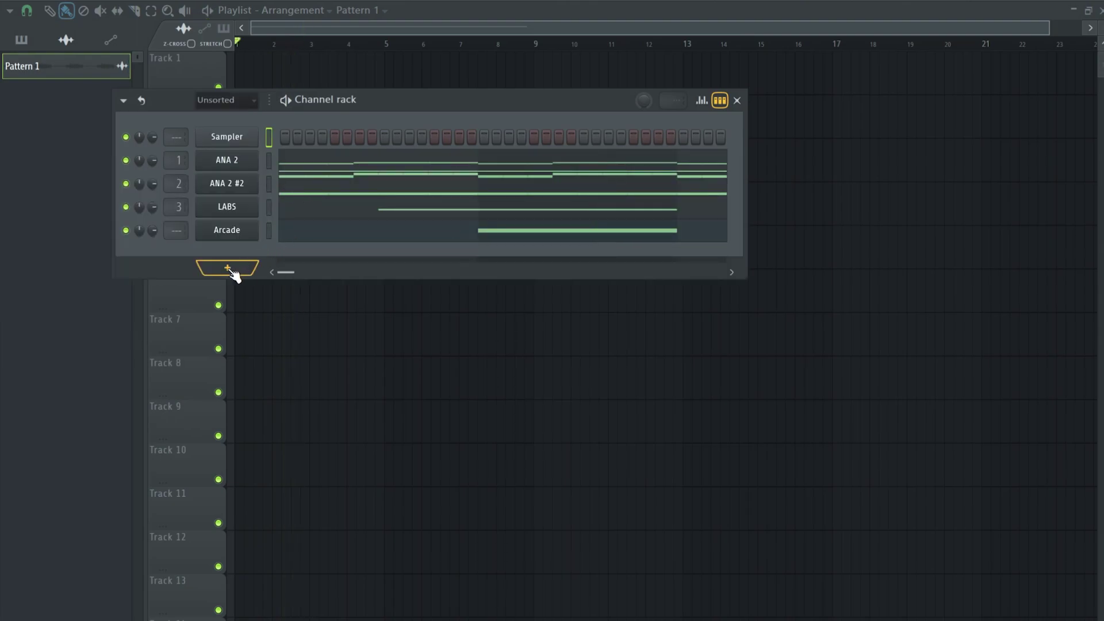
key("ctrl+l")
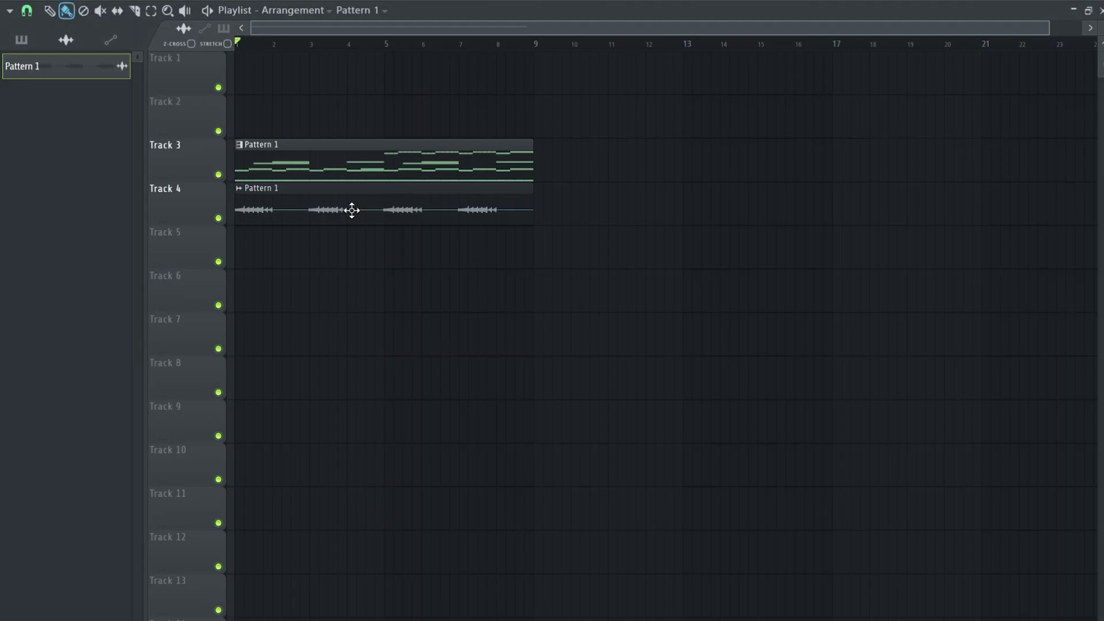
Select the Arcade mixer track and adjust the mixer track routing of the reversed Pattern 1 audio clip.
double_click(350, 209)
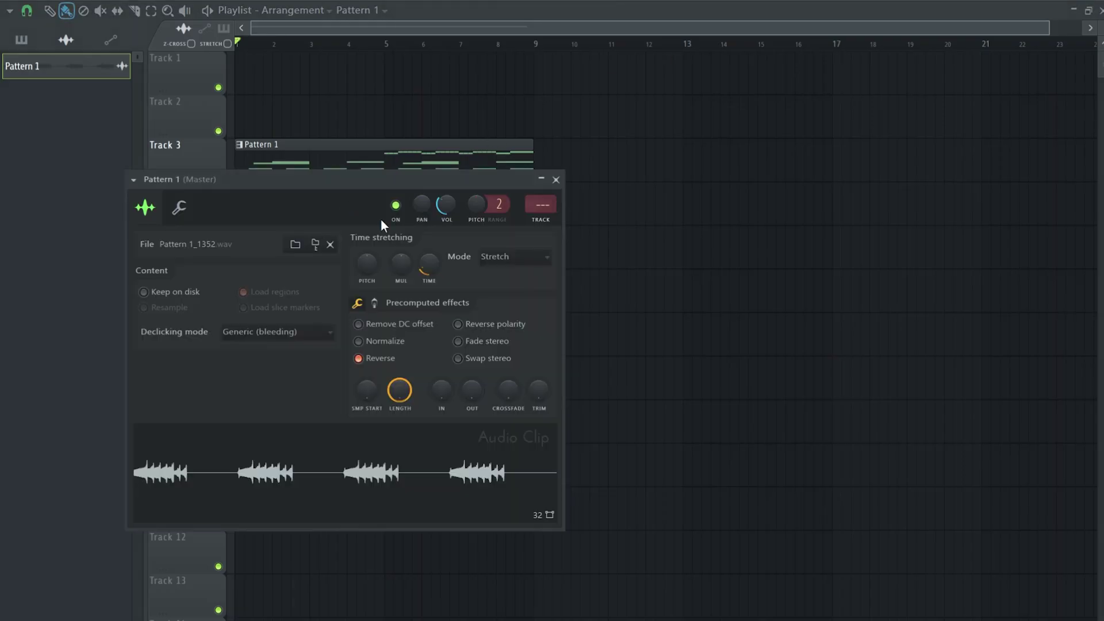
key("F9")
left_click(194, 139)
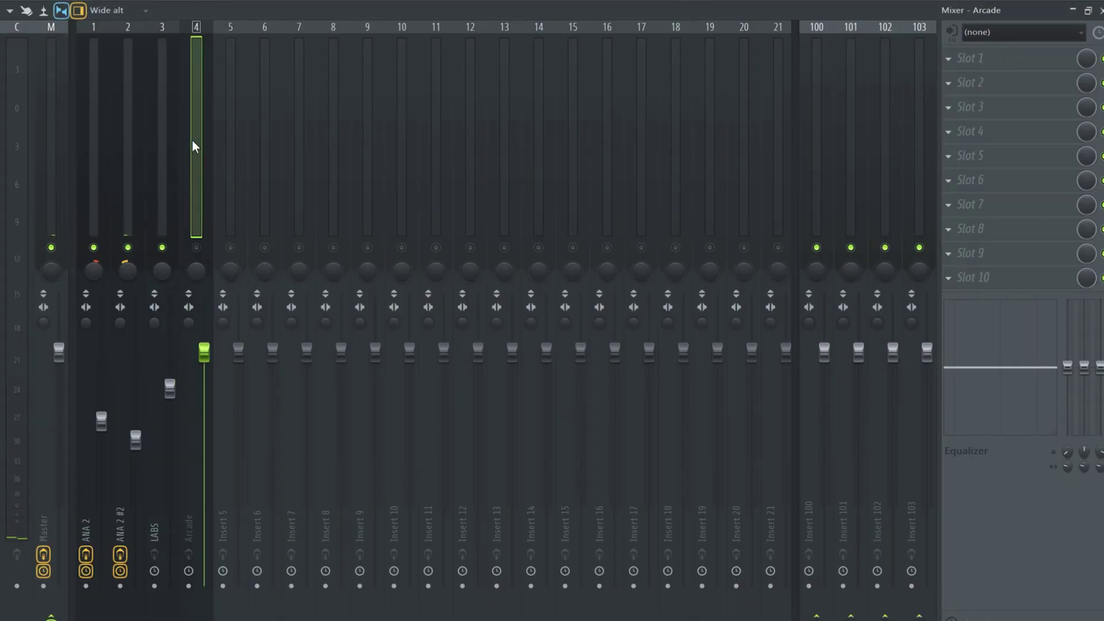
key("F6")
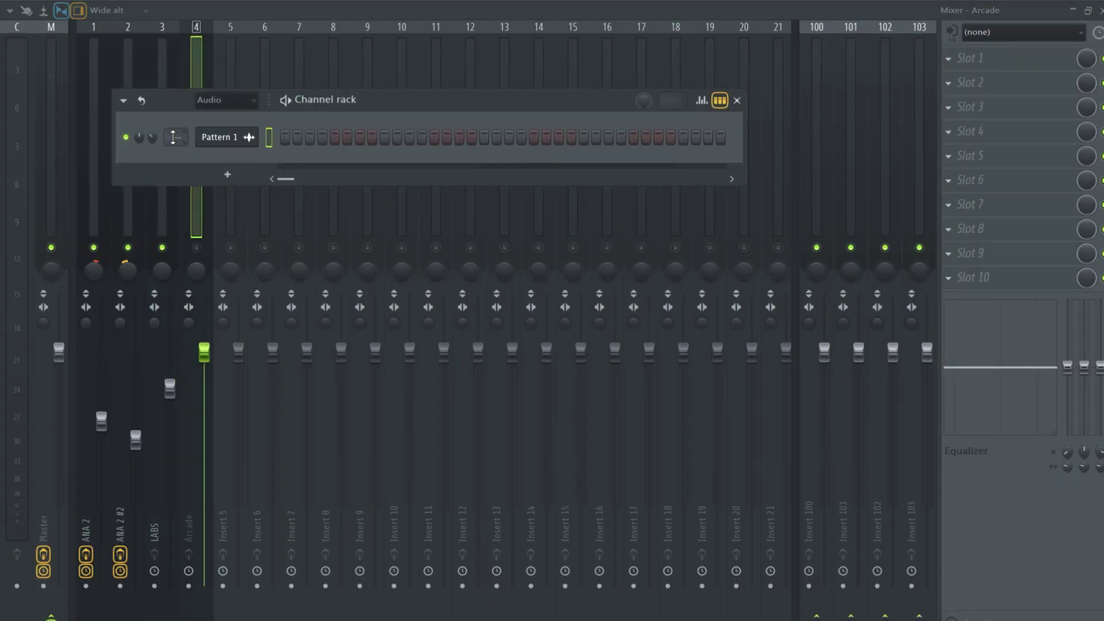
key("Right")
key("Right")
key("Left")
key("Left")
key("F6")
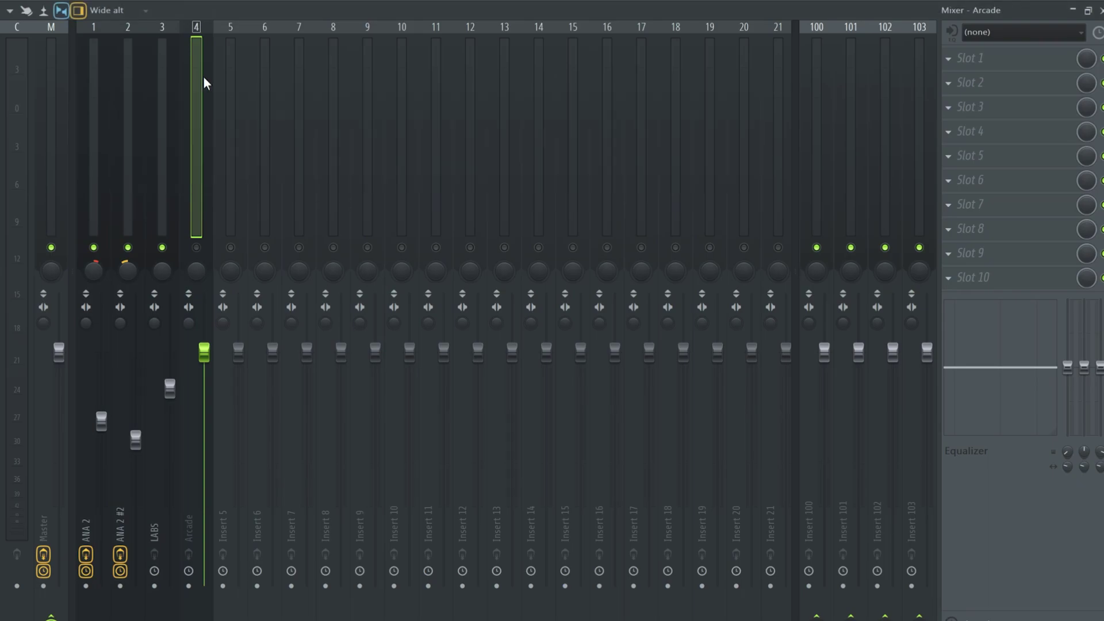
Try Lustrous Plates in slot 5 of the Arcade mixer track, auditioning Osmium Plate, Platinum Plate and Gold Plate.
left_click(1083, 179)
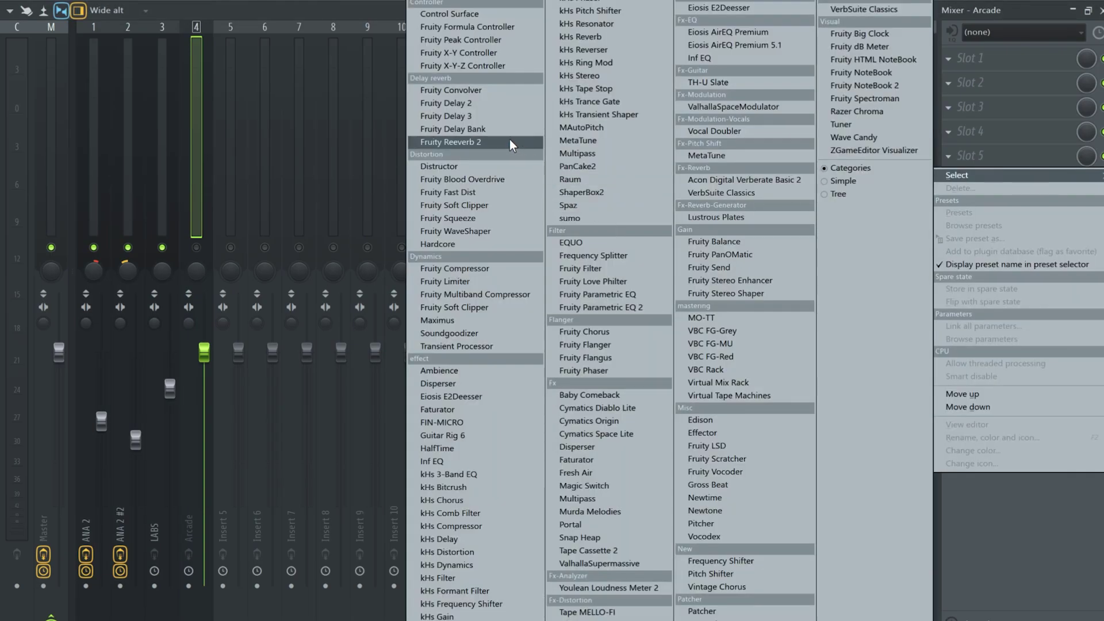
left_click(733, 217)
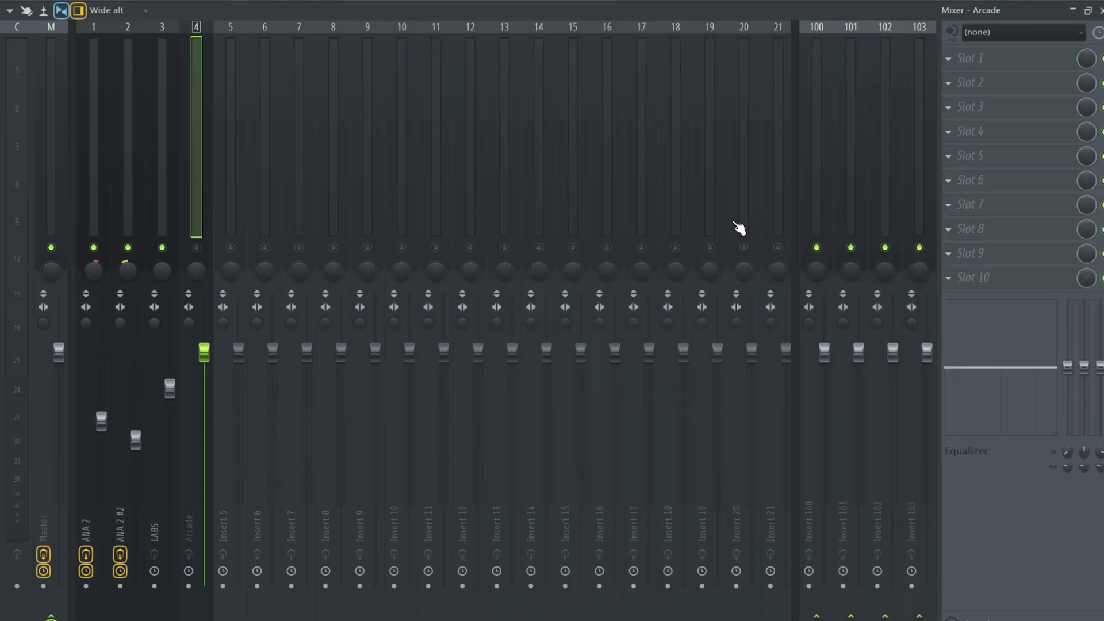
left_click(440, 211)
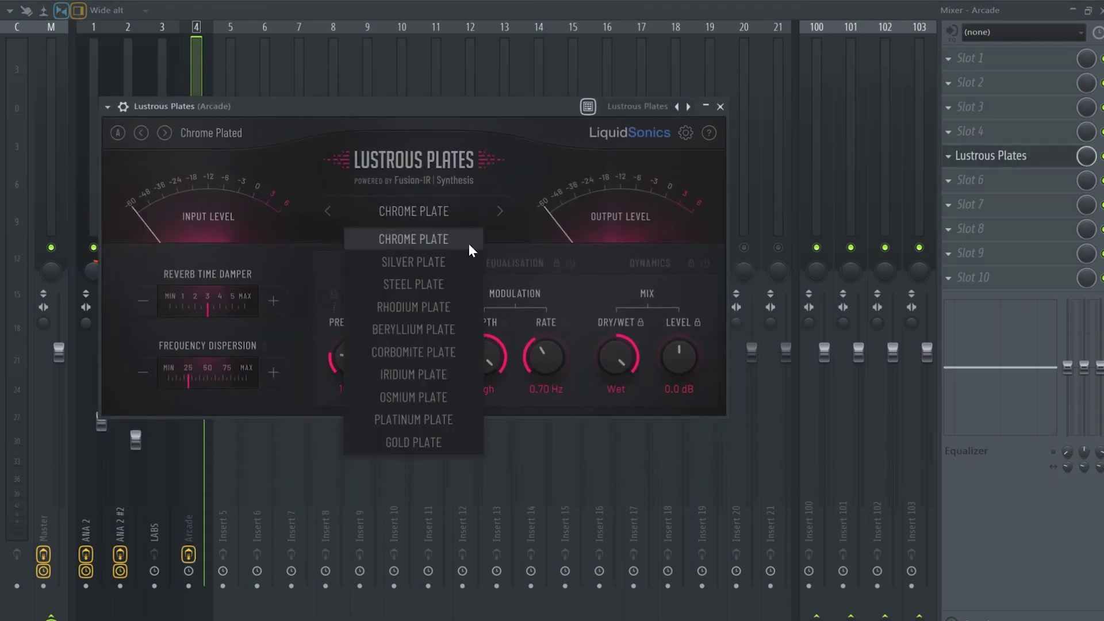
left_click(429, 398)
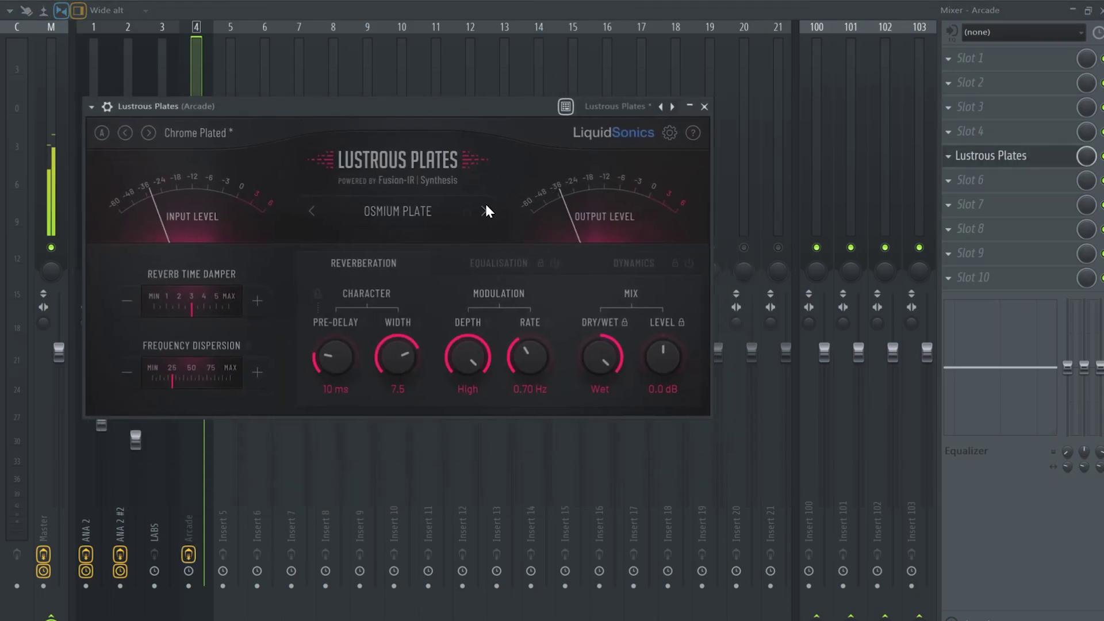
left_click(484, 212)
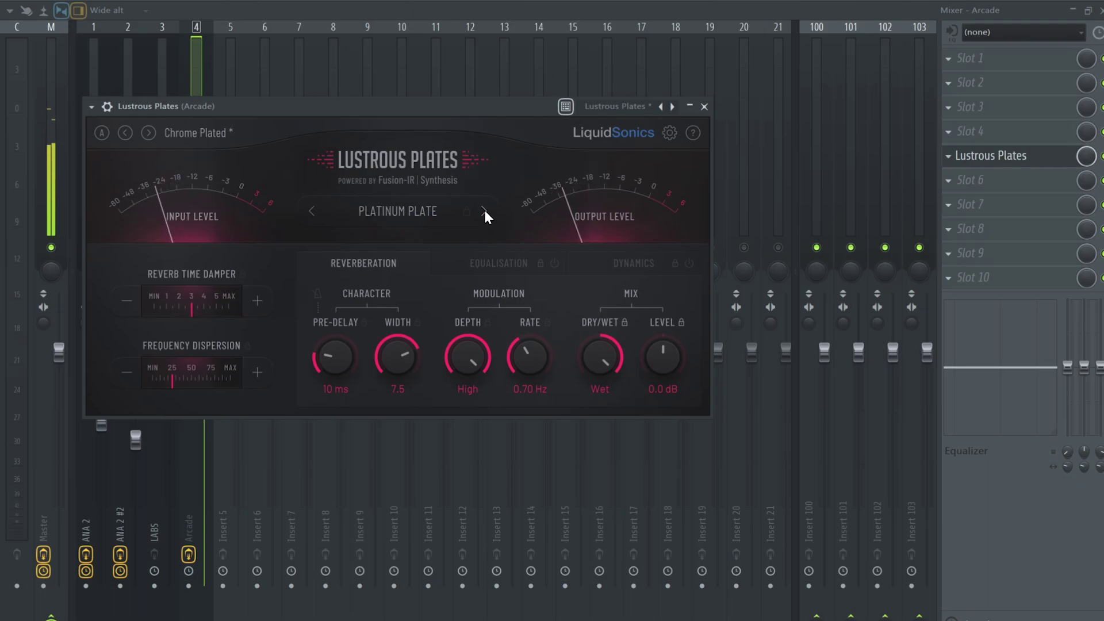
left_click(483, 212)
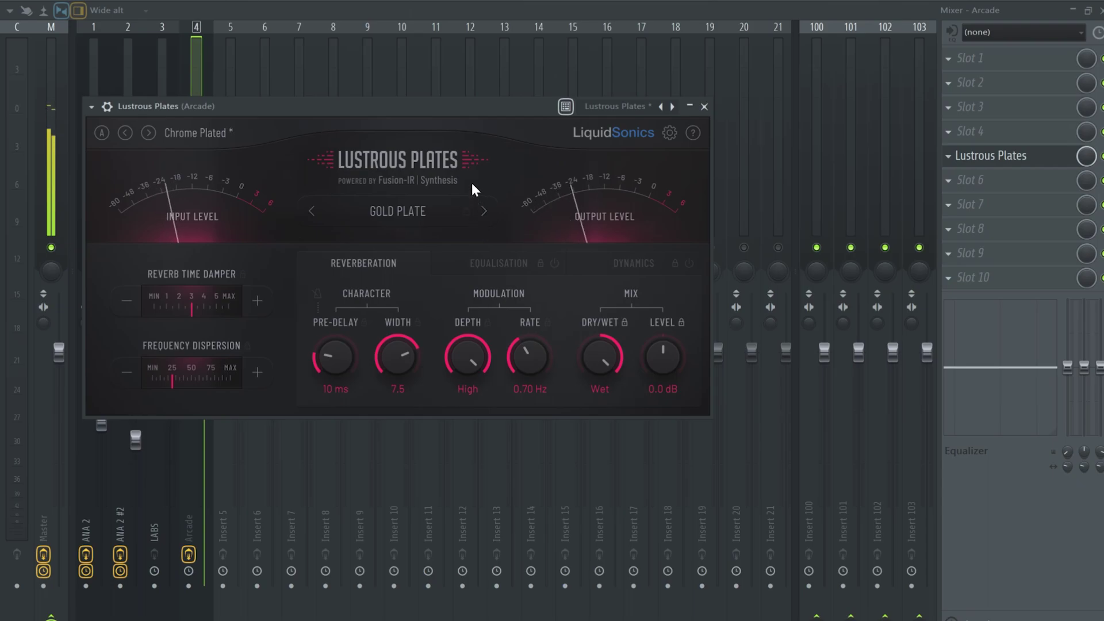
left_click_drag(435, 106, 472, 131)
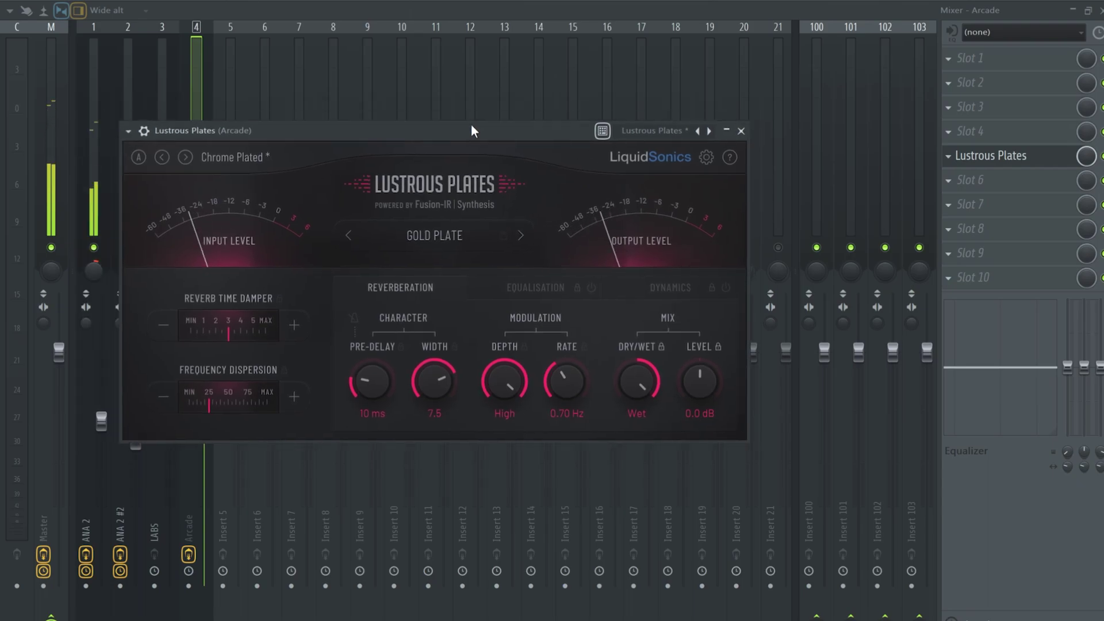
Remove Lustrous Plates from slot 5 of the Arcade mixer track.
left_click(947, 156)
left_click(960, 188)
left_click(606, 357)
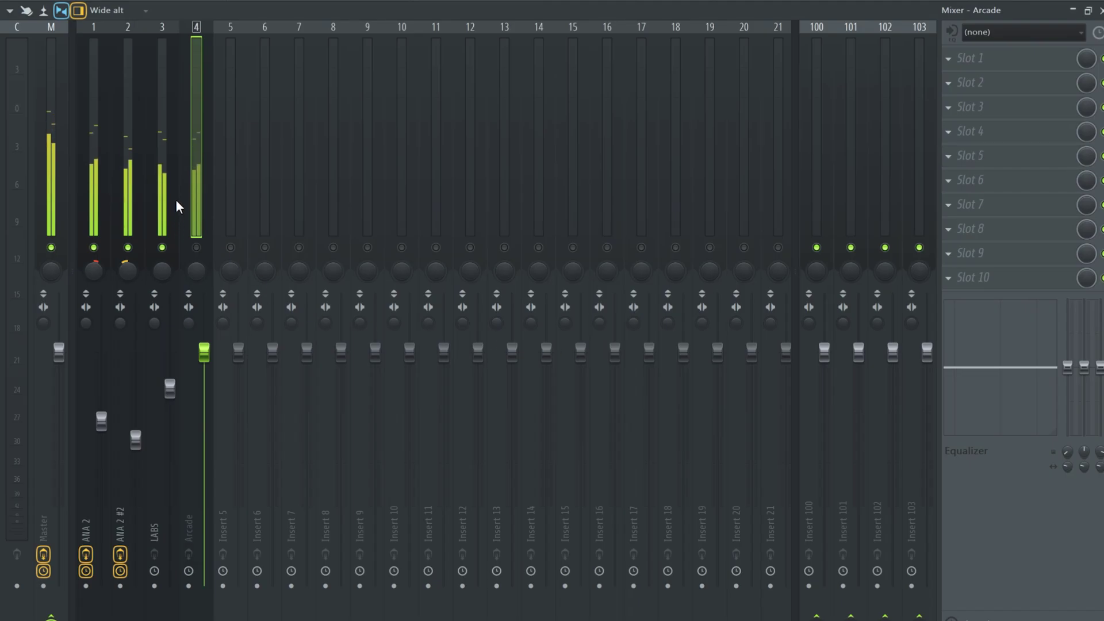
Load Lustrous Plates in slot 4 of the Arcade mixer track with Iridium Plate selected and its mix level reduced.
left_click(1062, 132)
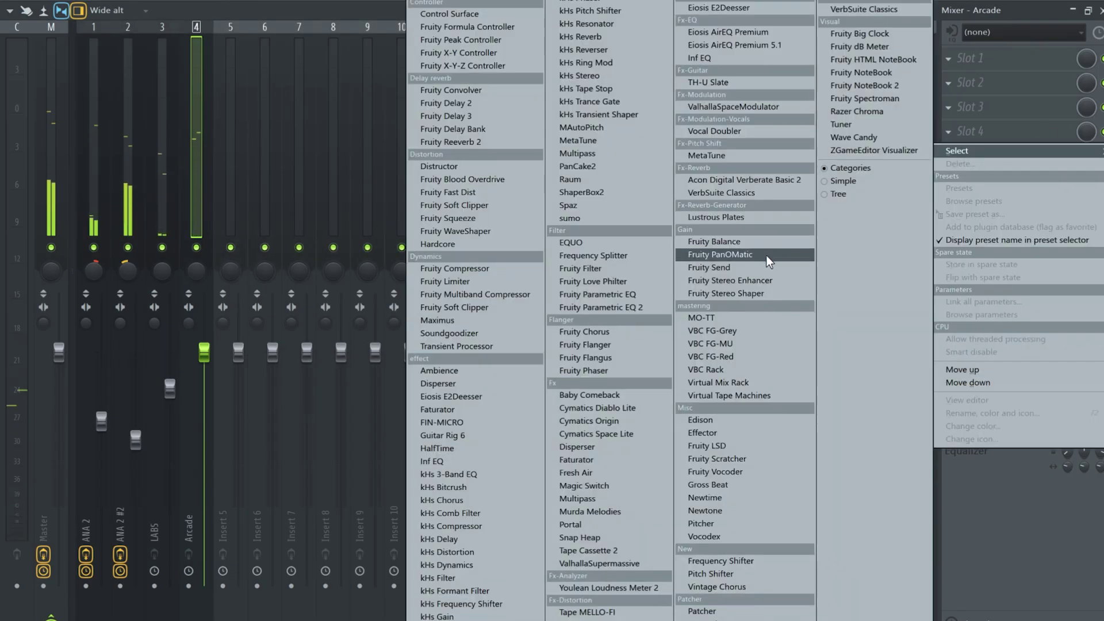
left_click(740, 216)
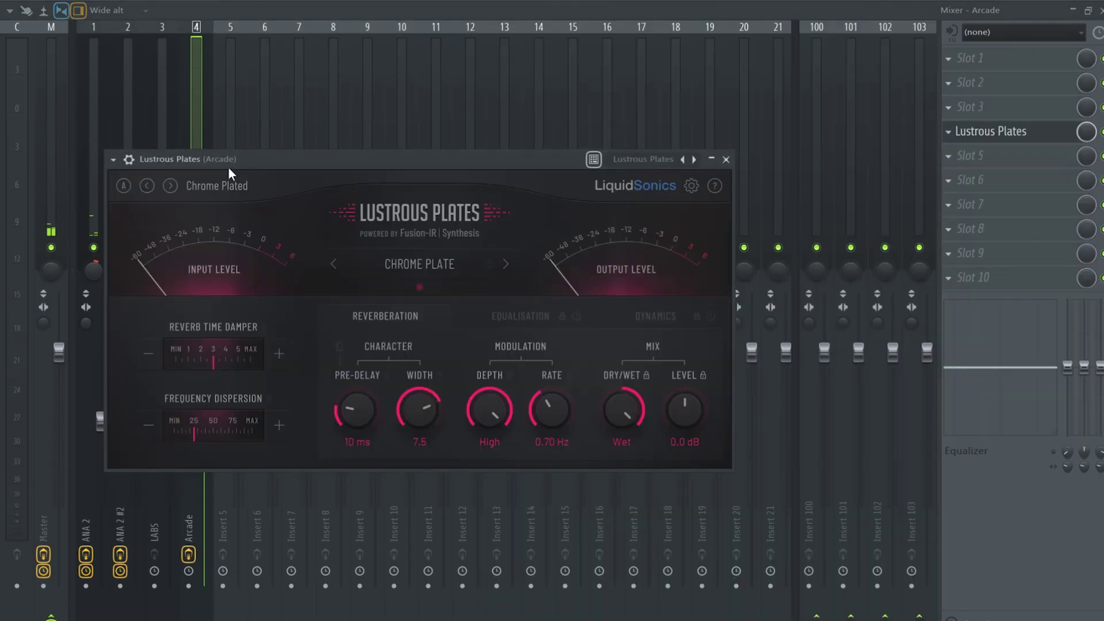
left_click_drag(227, 168, 300, 167)
left_click(504, 274)
left_click(509, 435)
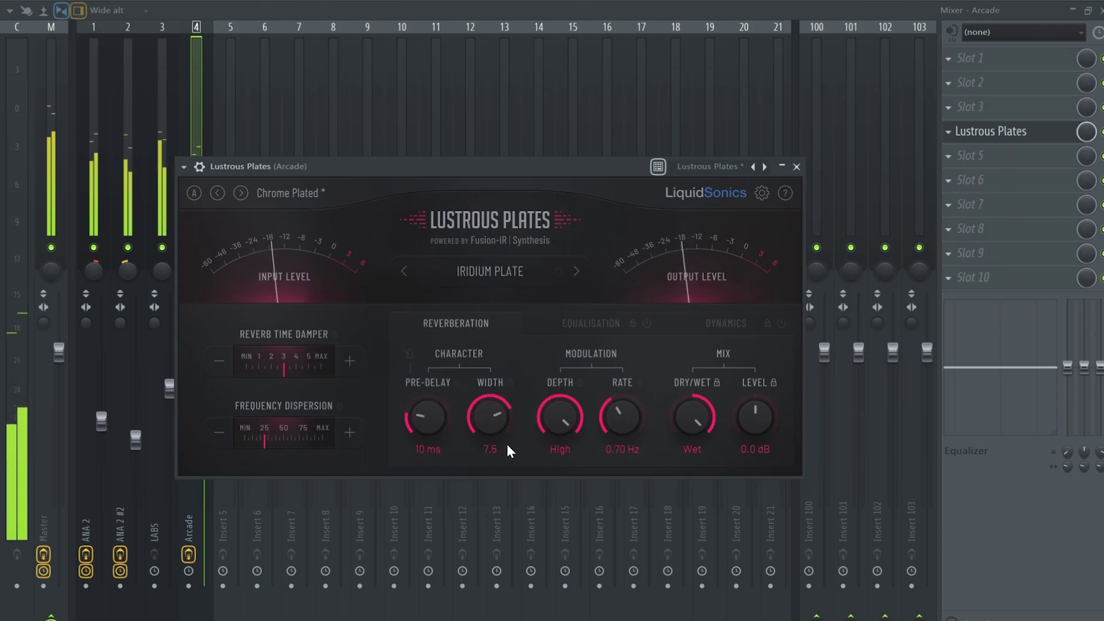
left_click(199, 167)
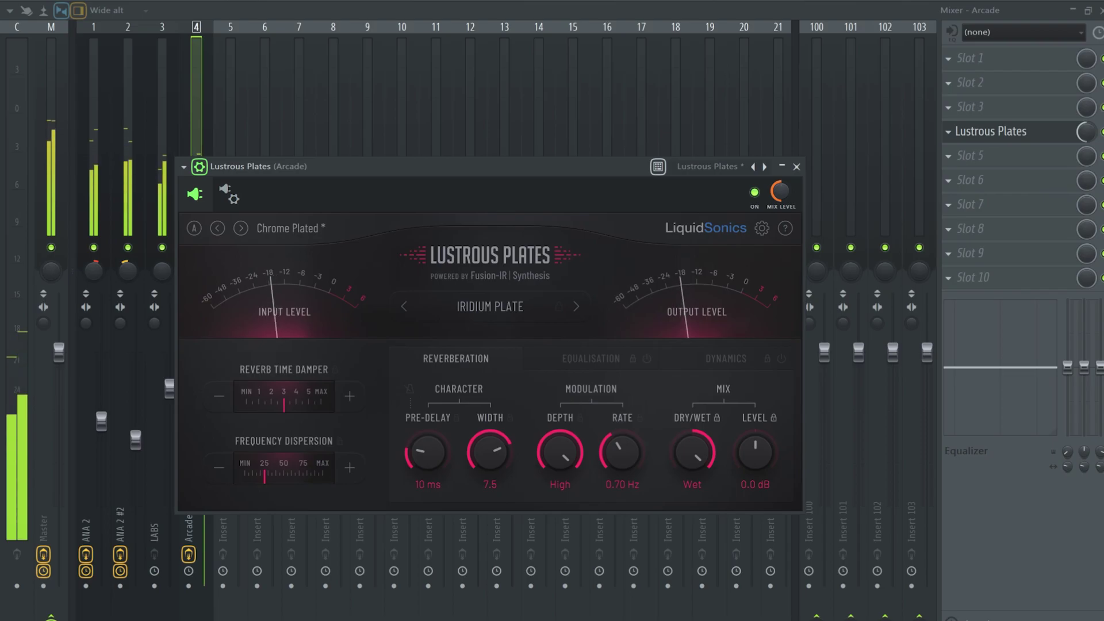
left_click(197, 165)
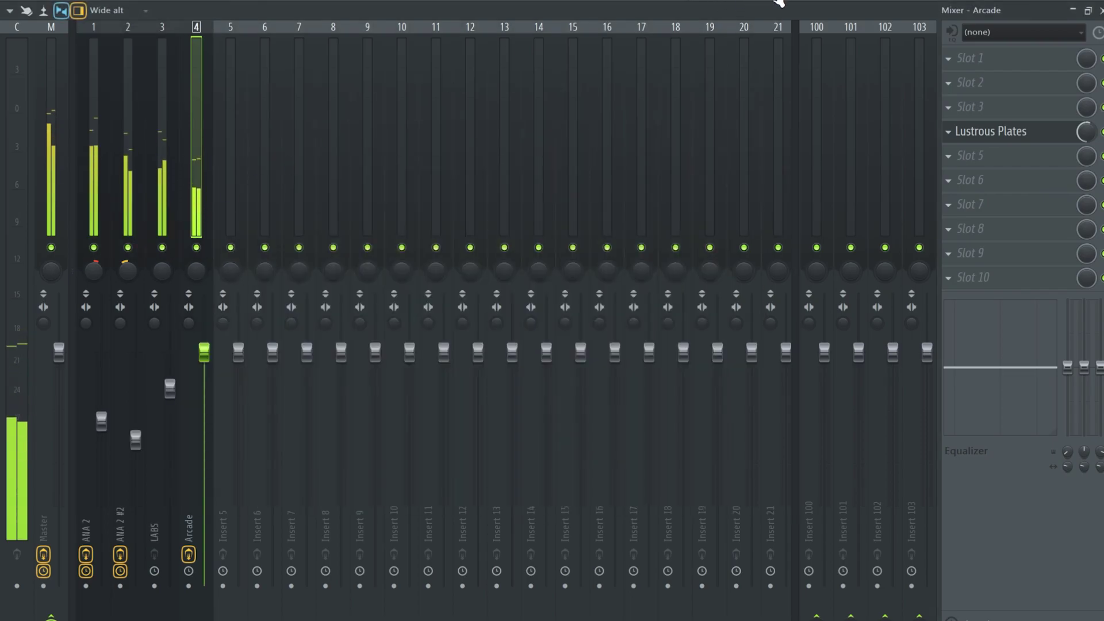
Filter the channel rack to show the Unsorted channel group.
key("F6")
left_click(232, 106)
left_click(222, 151)
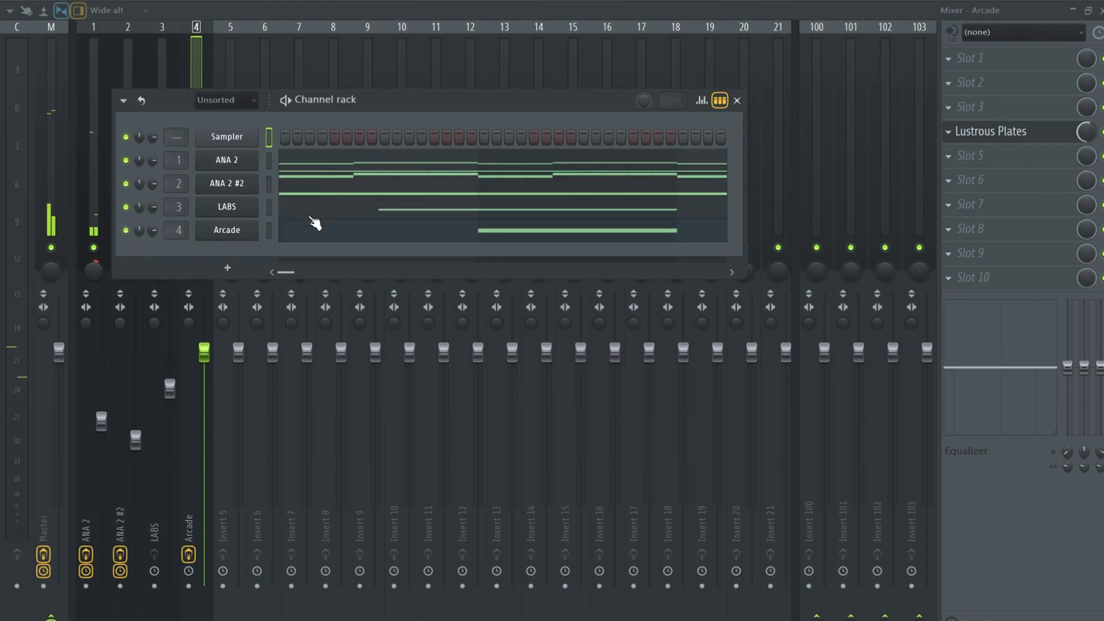
left_click(228, 268)
left_click(163, 264)
Split Pattern 1 by channel into separate patterns and delete the original pattern clip from Track 3.
key("F5")
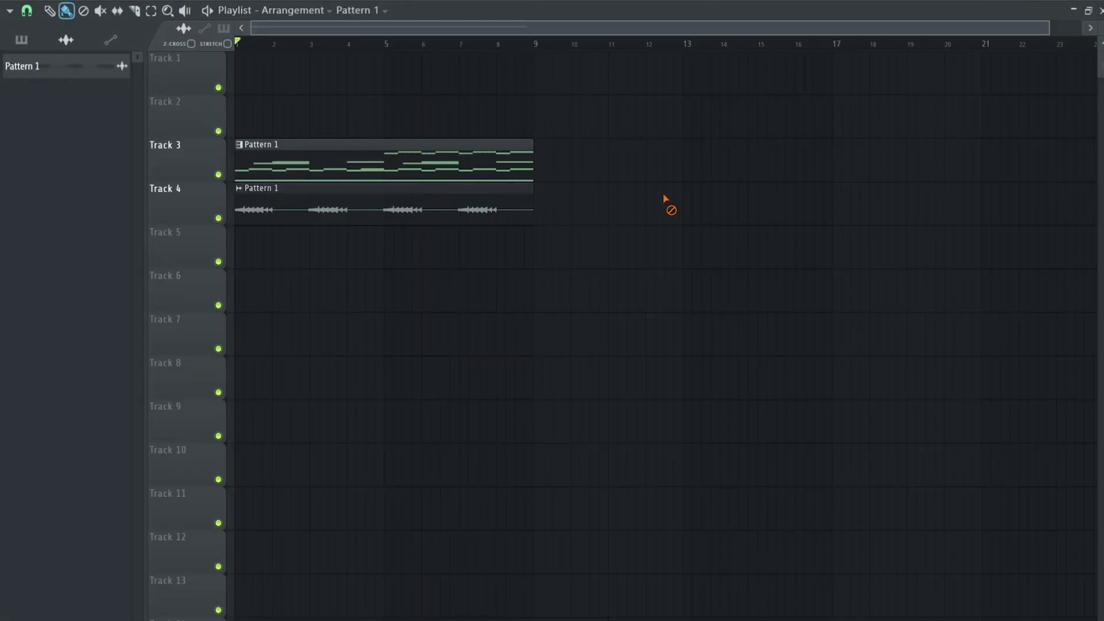
right_click(32, 76)
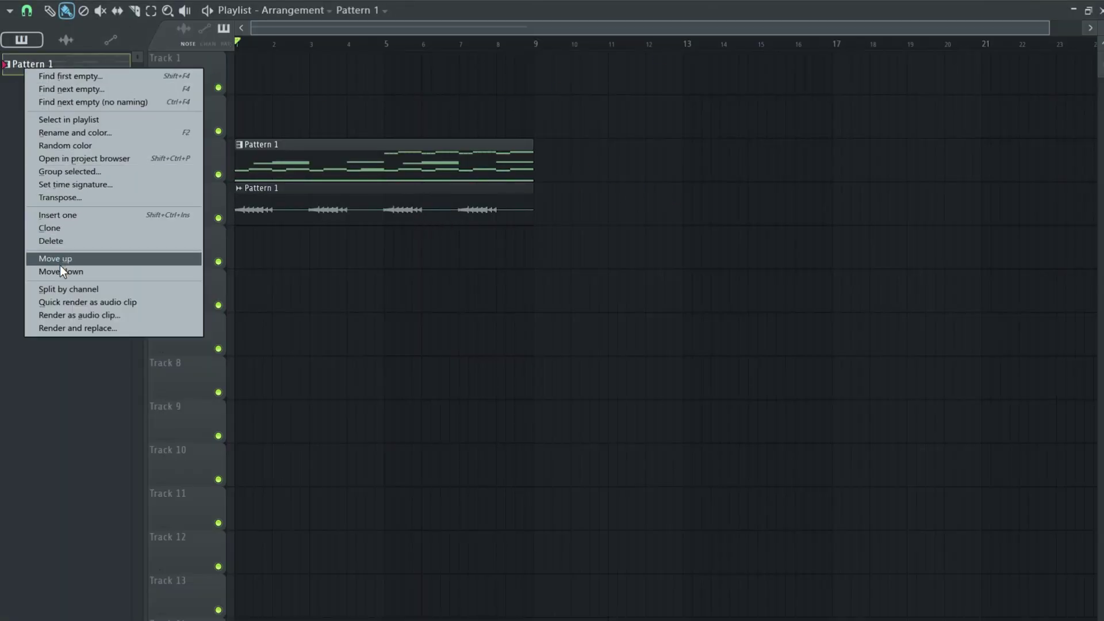
left_click(56, 286)
right_click(279, 152)
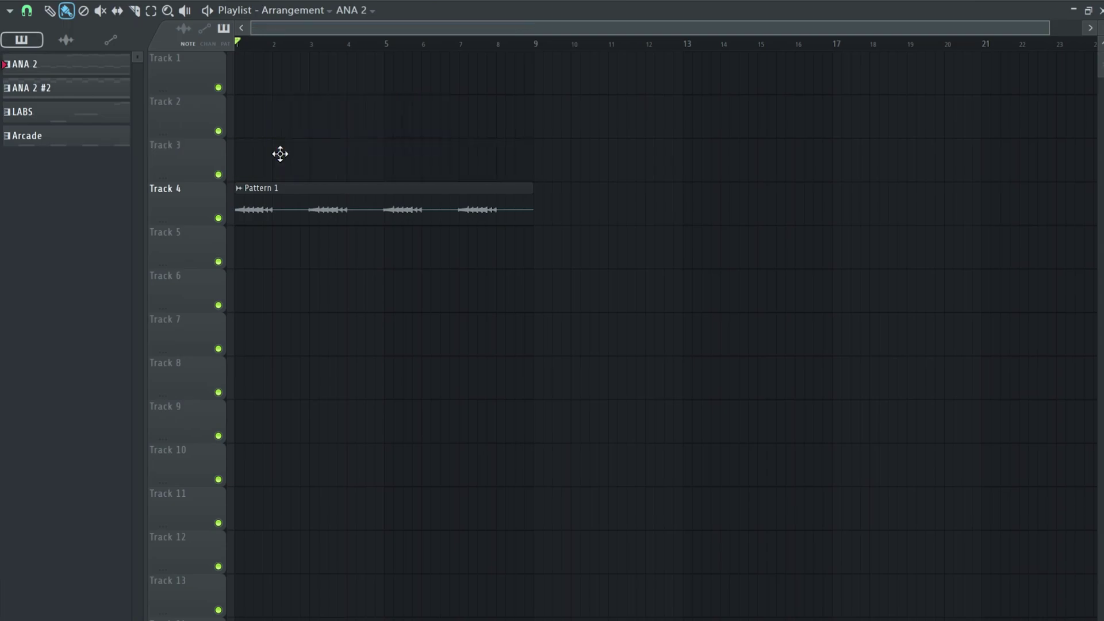
Move the reversed Pattern 1 audio clip to Track 6 and place the ANA 2, ANA 2 #2, LABS and Arcade patterns on Tracks 2 to 5 from bar 1.
left_click_drag(323, 215, 302, 301)
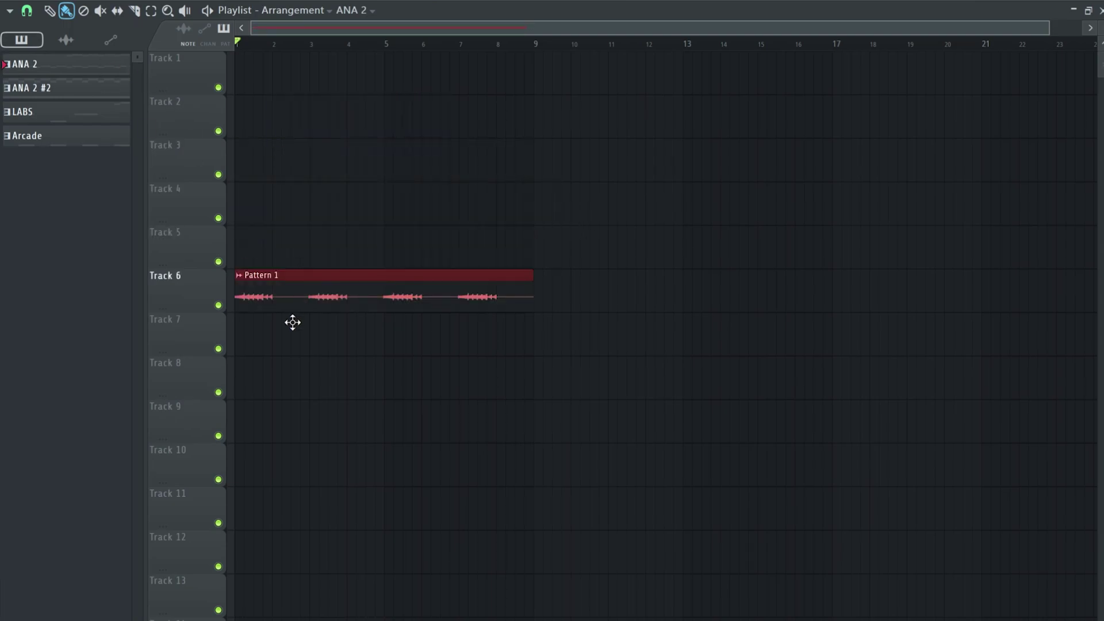
left_click(50, 148, "shift")
left_click_drag(60, 65, 328, 95)
left_click_drag(397, 115, 303, 116)
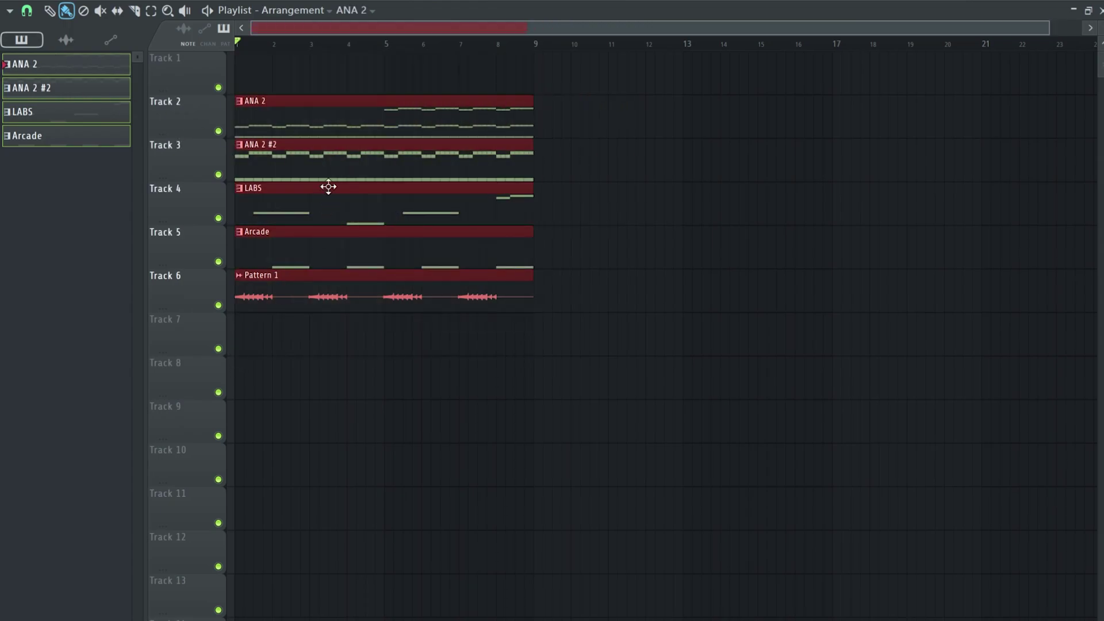
left_click(734, 167)
Play back the arrangement of split pattern clips and bring up the mixer.
key("space")
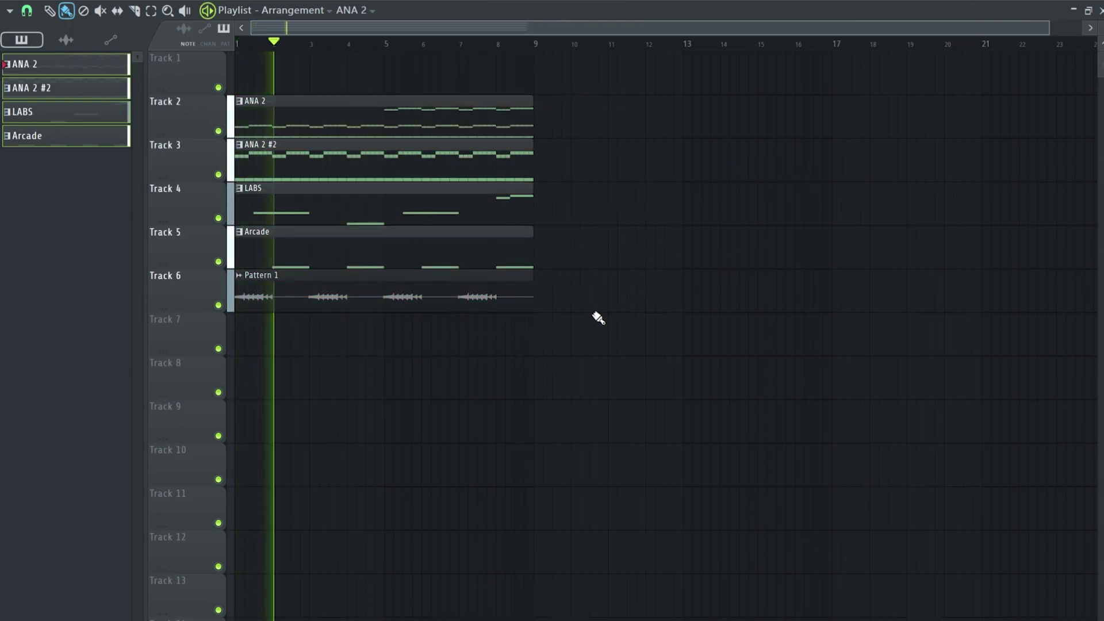
scroll(330, 180, "down", 1)
scroll(417, 202, "up", 2)
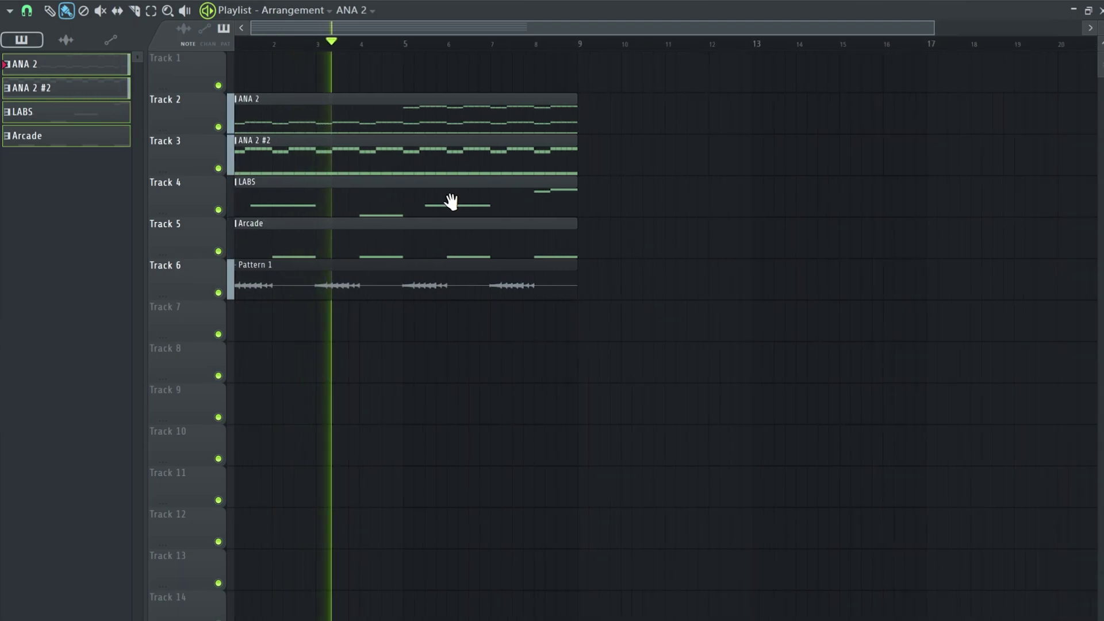
scroll(546, 202, "down", 1)
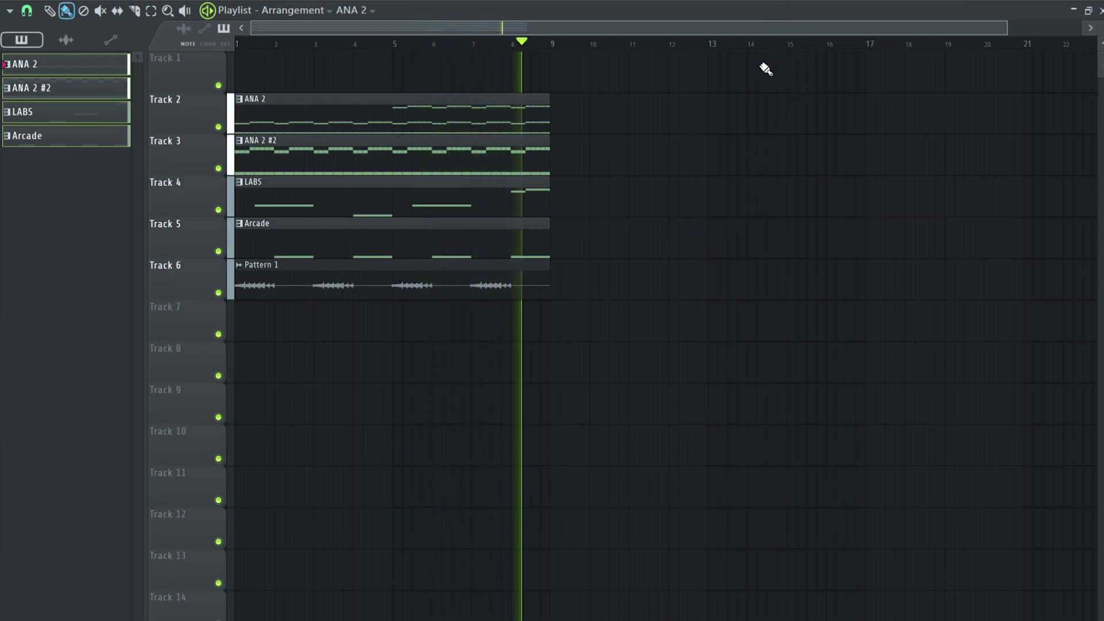
key("space")
key("F6")
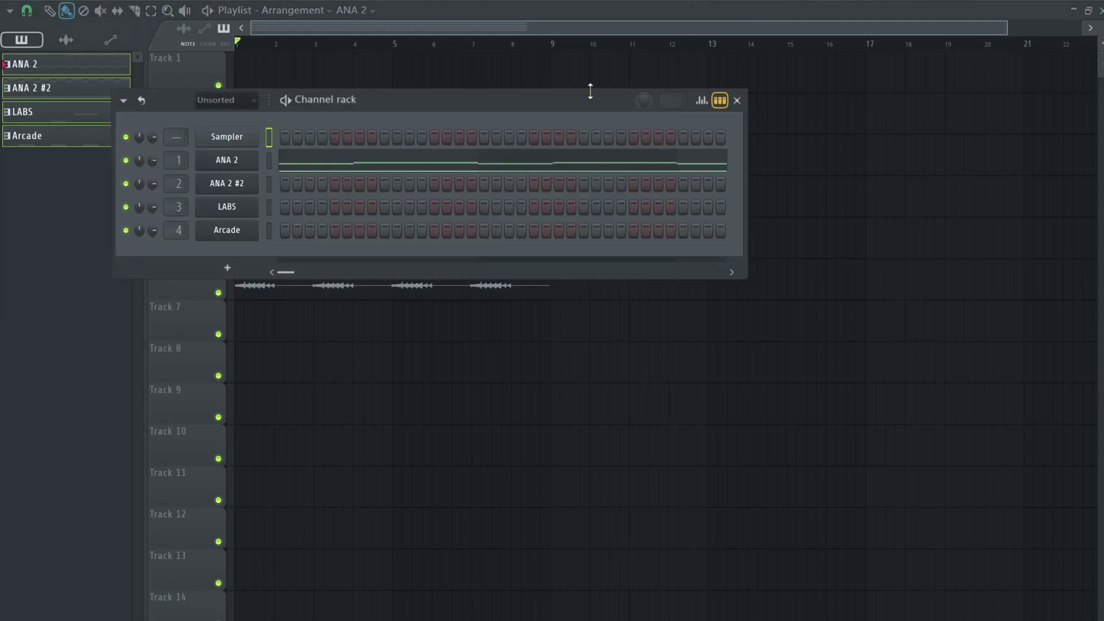
key("F6")
key("F9")
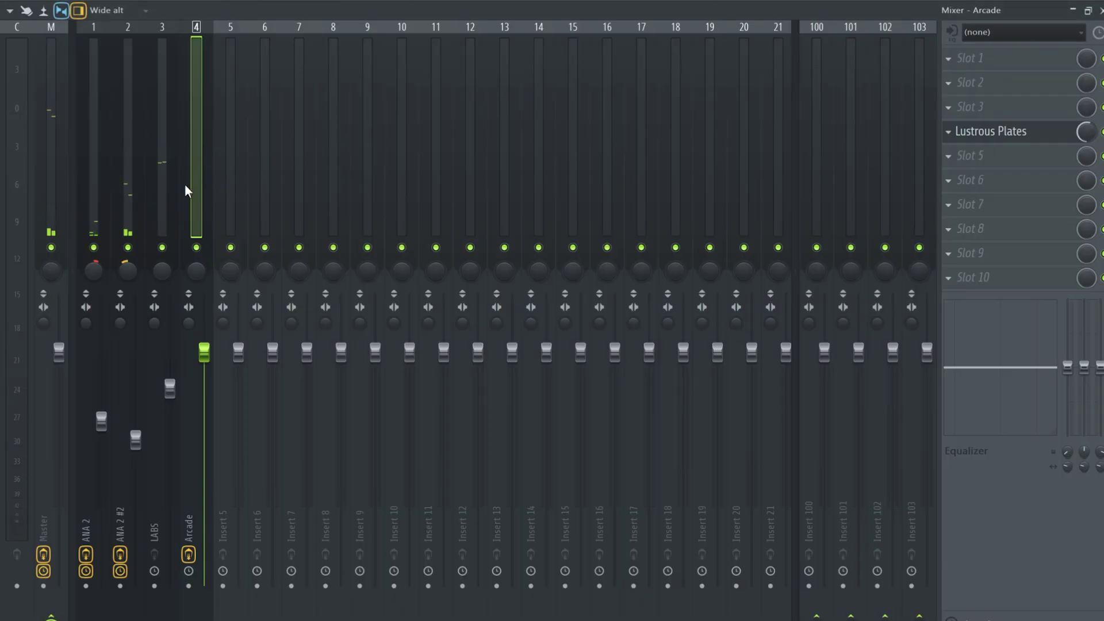
left_click(95, 208)
left_click(128, 185)
key("F2")
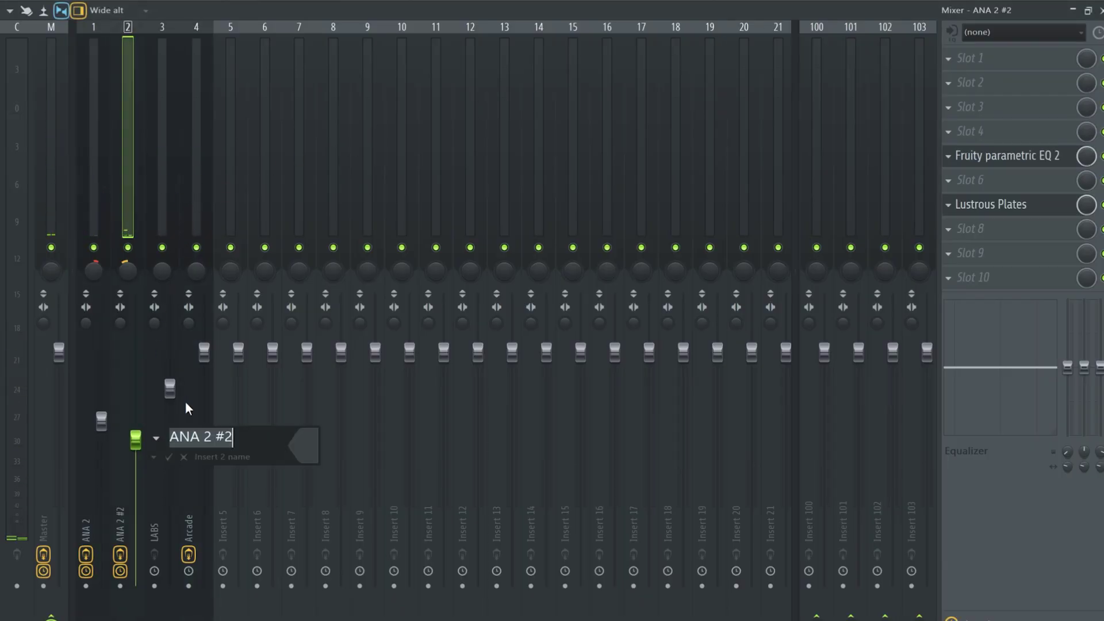
key("Escape")
Route the ANA 2, ANA 2 #2, LABS and Arcade mixer tracks to Insert 5 and rename Insert 5 as main.
left_click_drag(110, 214, 184, 224)
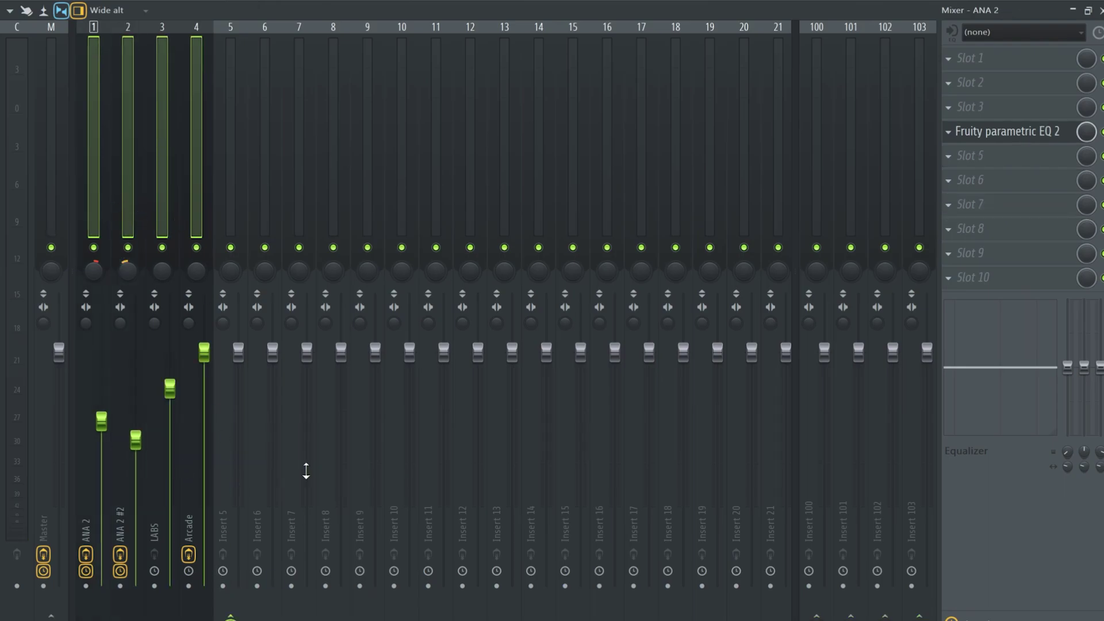
left_click(231, 197)
right_click(232, 197)
left_click(302, 66)
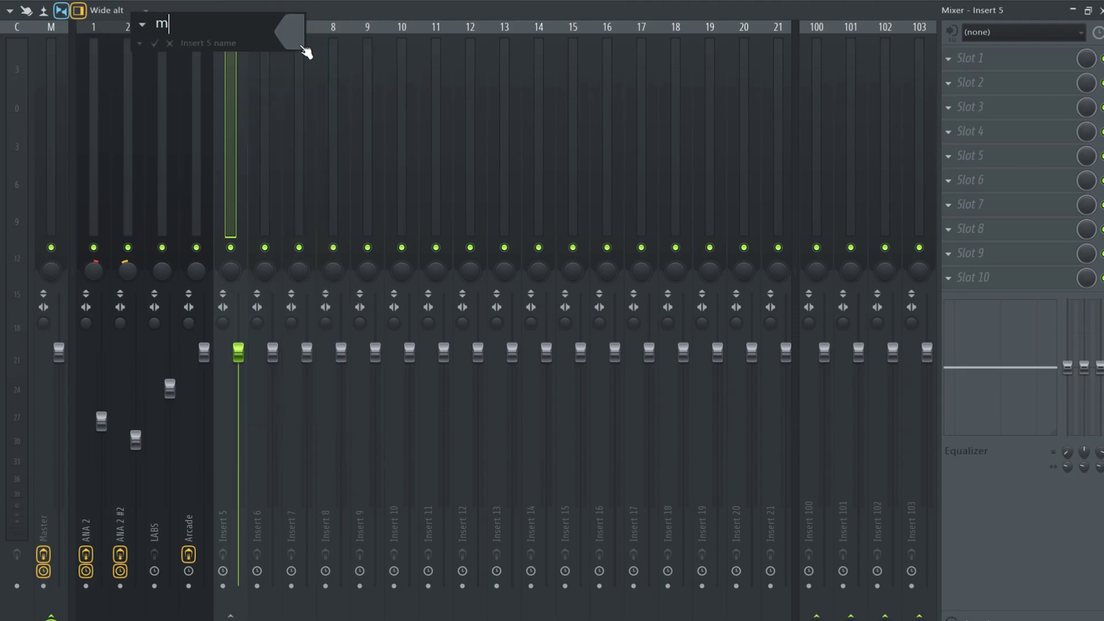
key("Return")
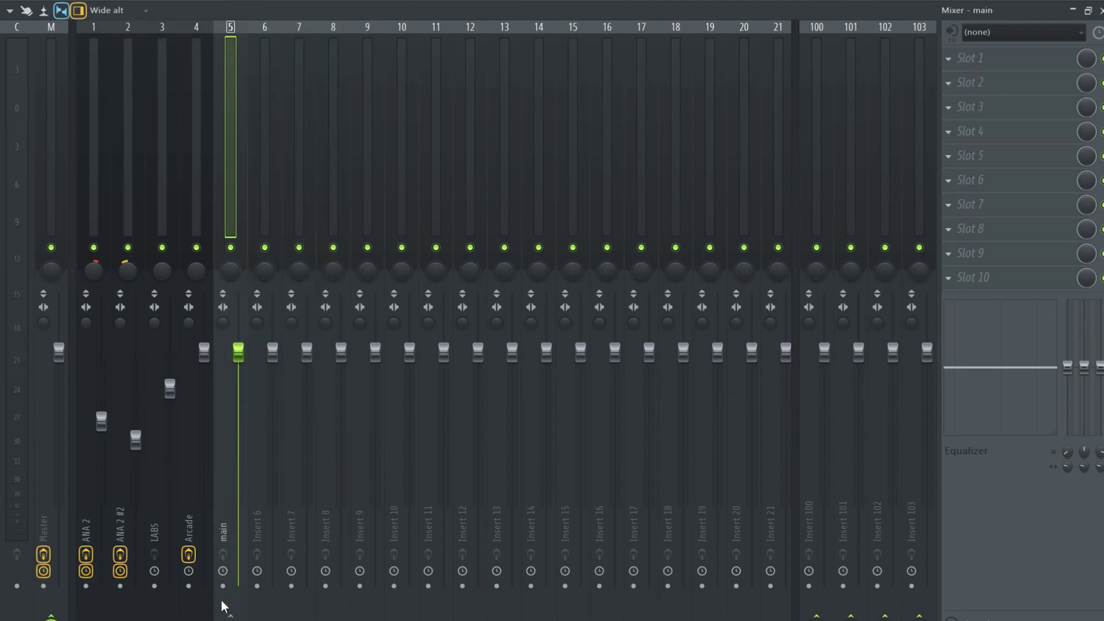
Arm the main mixer track and render it to a wave file.
left_click(12, 10)
mouse_move(101, 42)
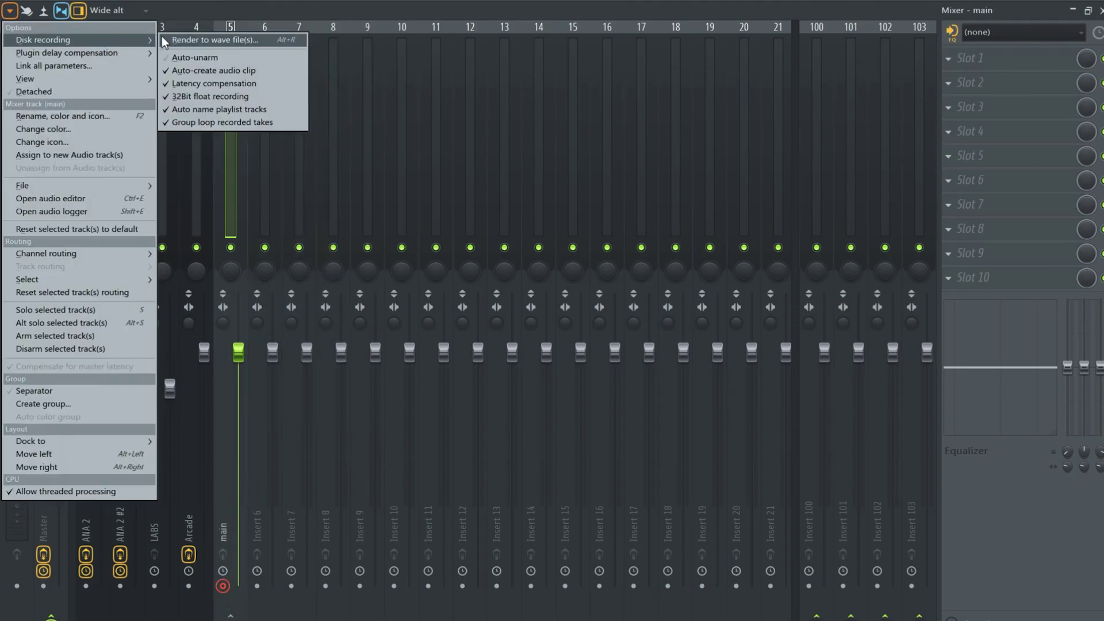
left_click(191, 52)
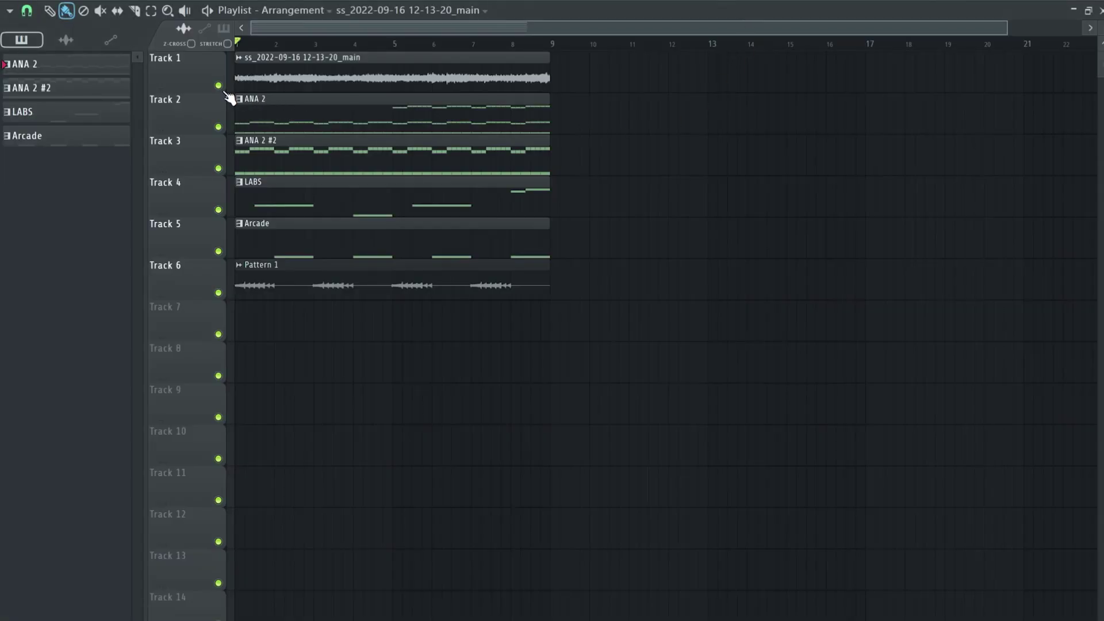
Move the rendered main audio clip from Track 1 to Track 7 and solo Track 7.
left_click_drag(247, 81, 253, 313)
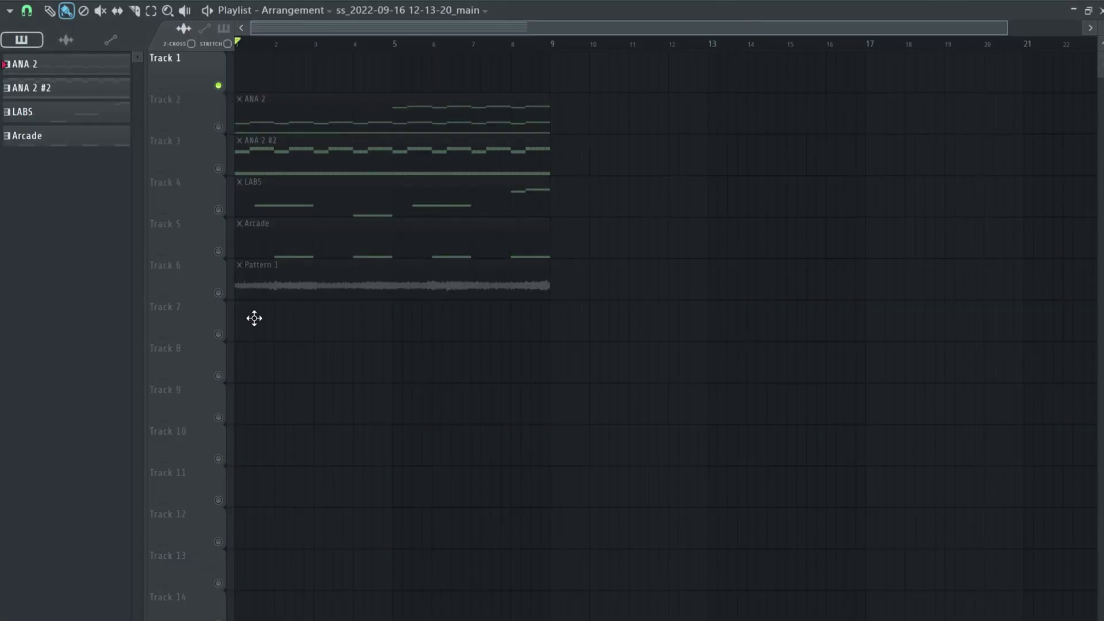
right_click(219, 334)
scroll(247, 288, "down", 3)
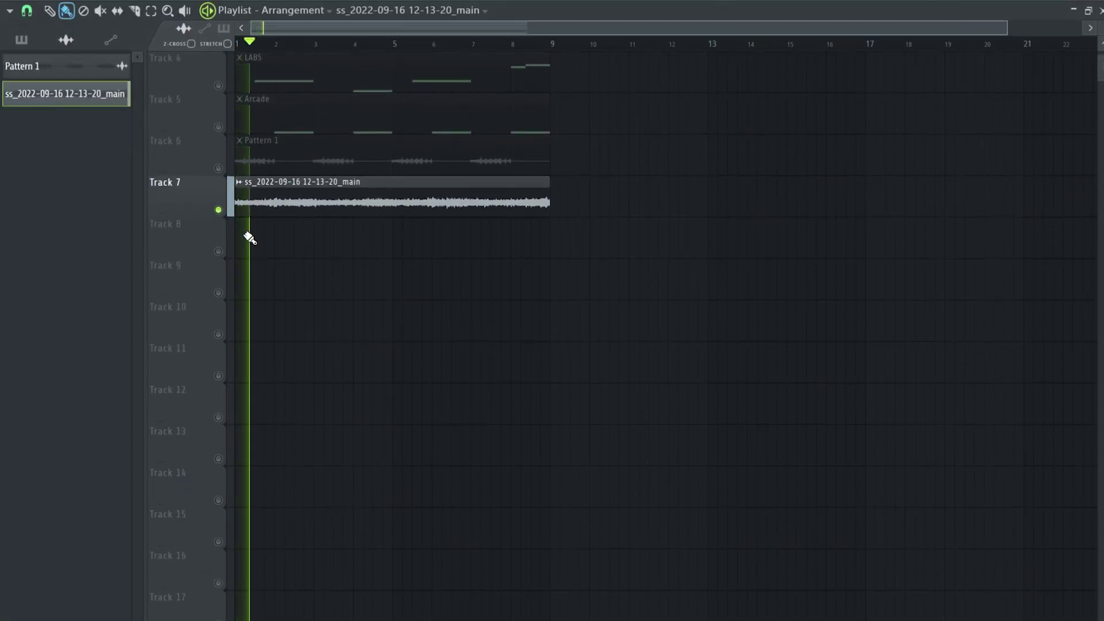
Set the rendered main clip's time stretching mode to Stretch and its declicking mode to Generic (bleeding).
double_click(267, 203)
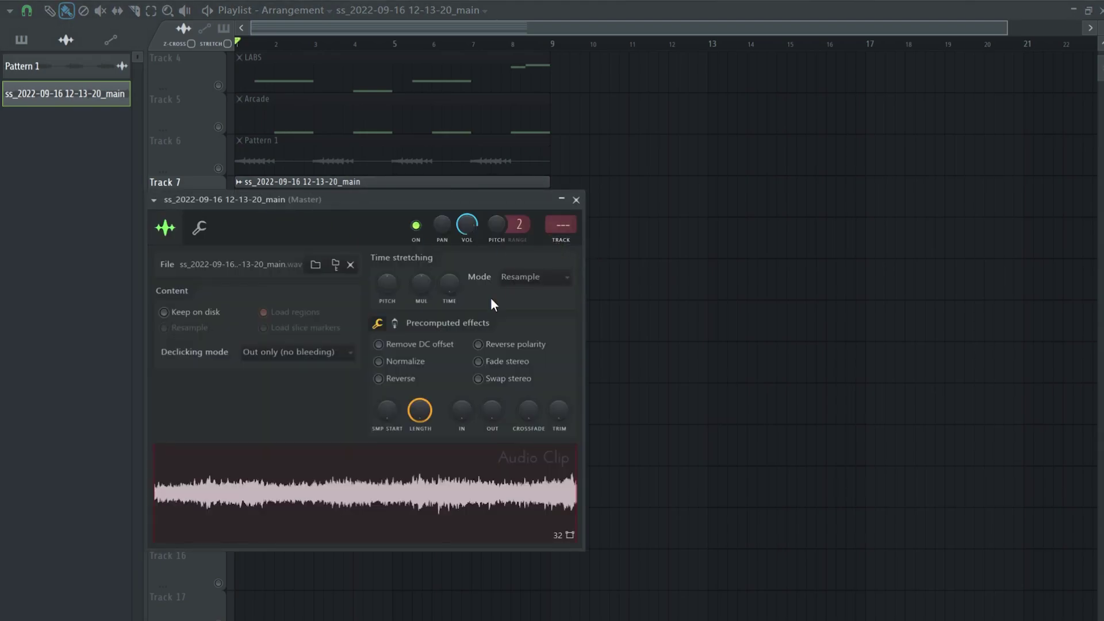
left_click(531, 277)
left_click(520, 318)
left_click(339, 358)
left_click(306, 405)
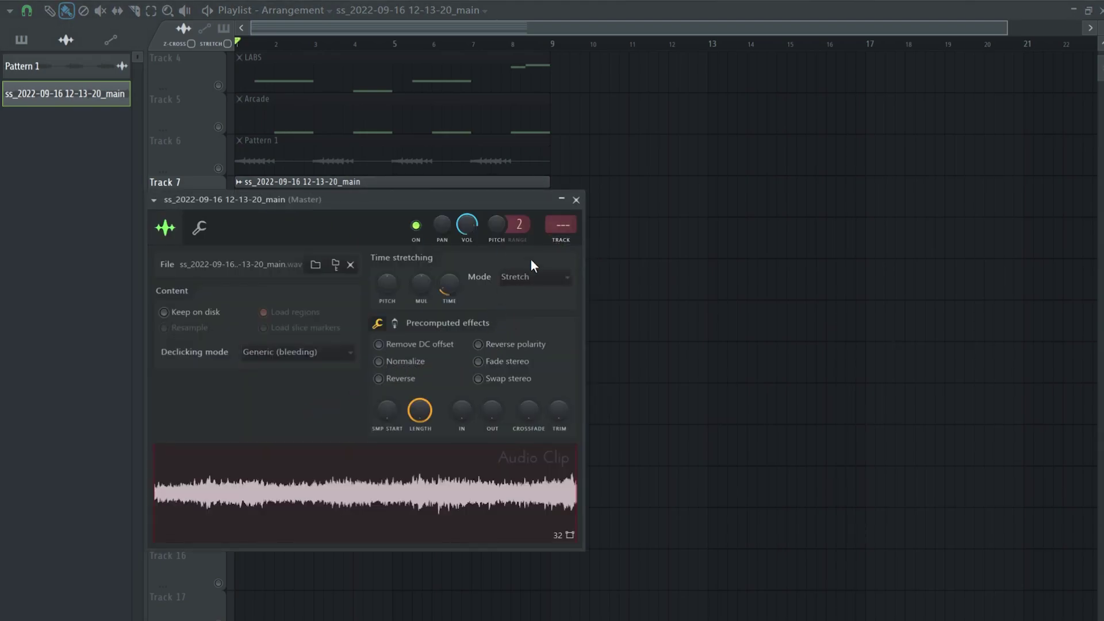
Route the rendered main clip to mixer track 6 and load HalfTime in slot 6 with its mix at 81%.
left_click(566, 248)
left_click(945, 198)
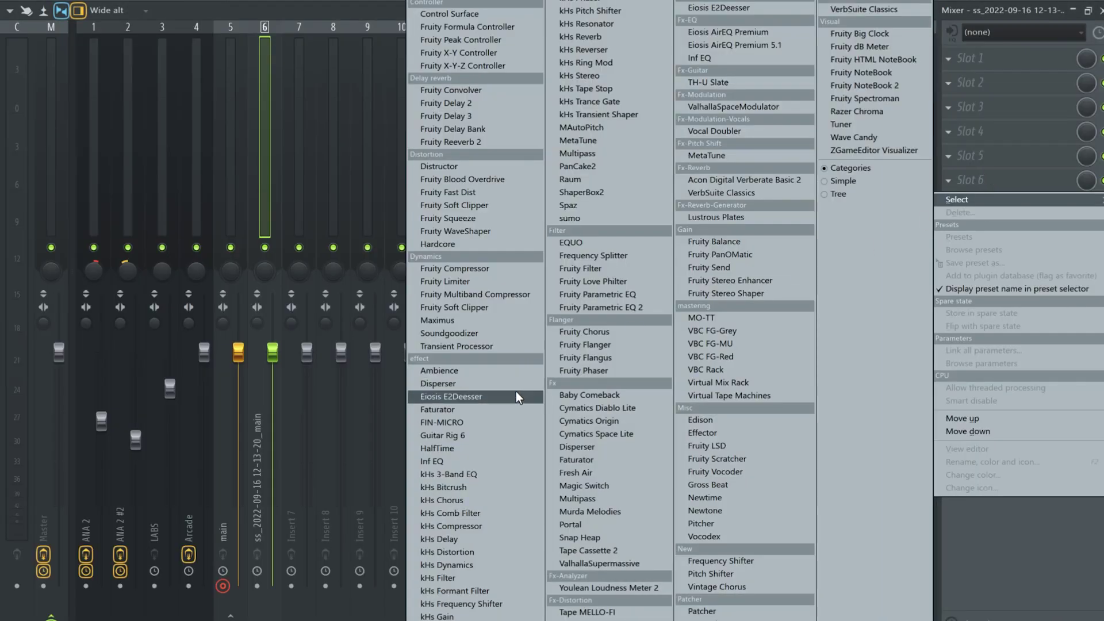
left_click(484, 450)
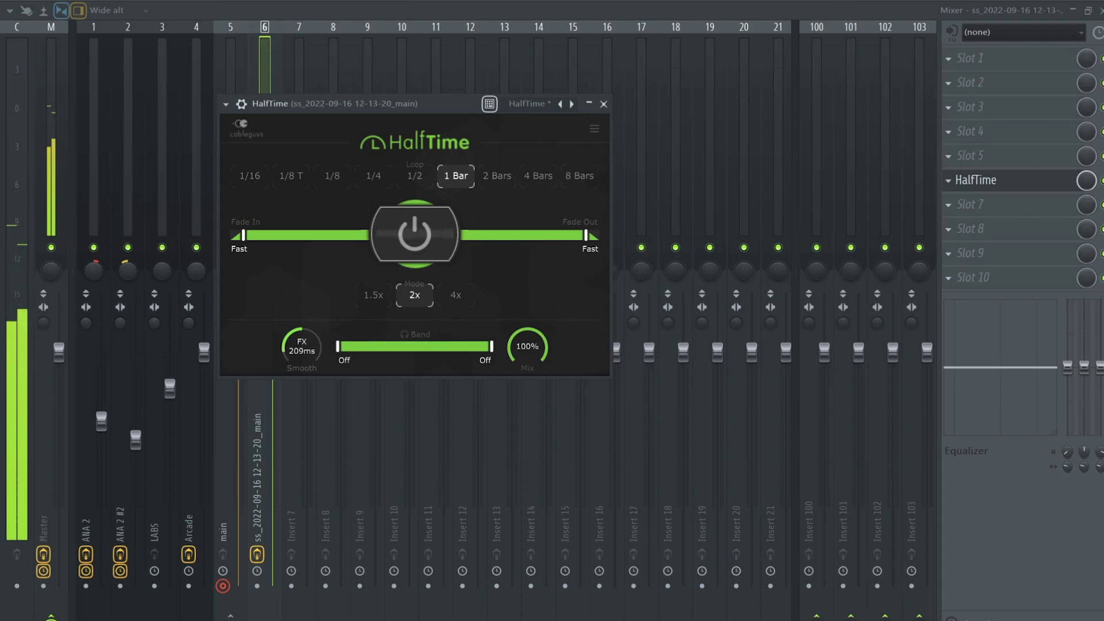
left_click_drag(527, 346, 528, 362)
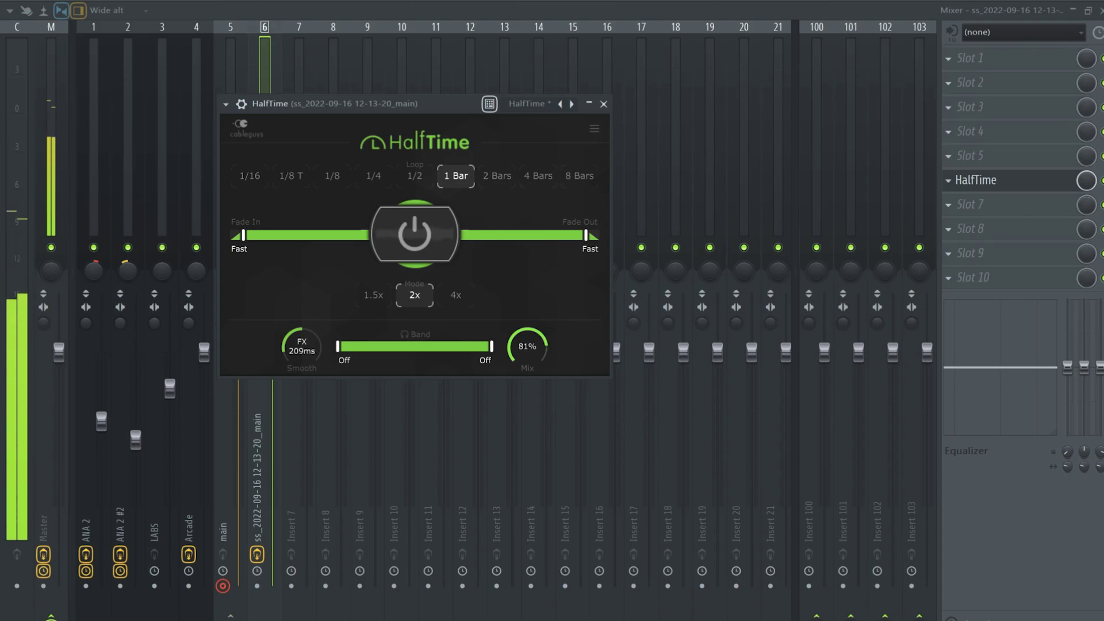
left_click(294, 77)
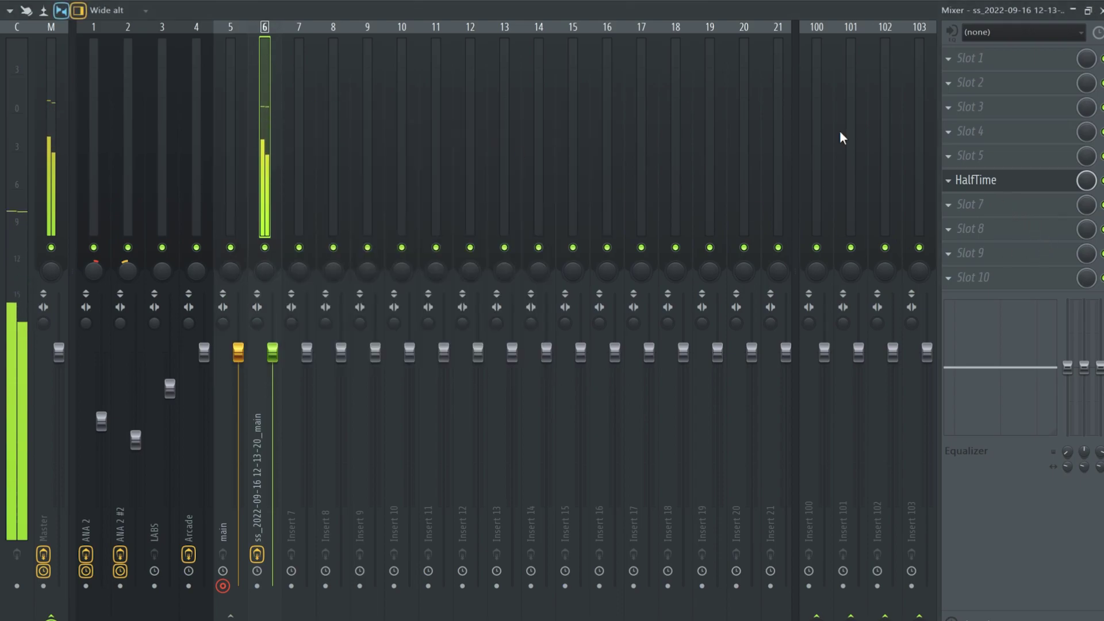
Show the Unsorted channels in the channel rack and add a second LABS instrument.
key("F6")
left_click(227, 100)
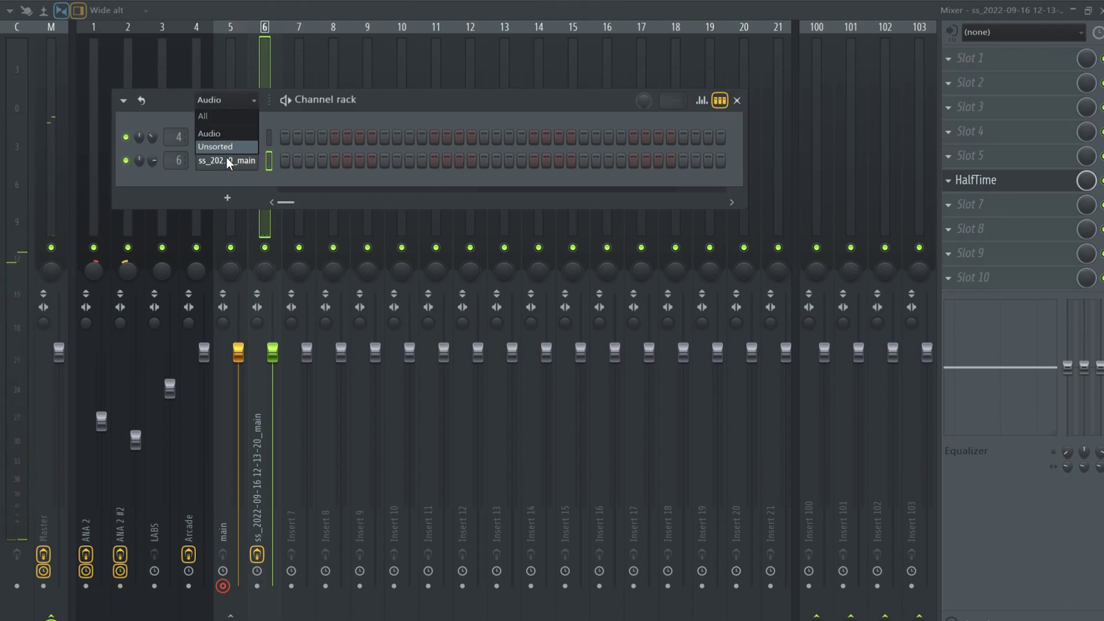
left_click(221, 151)
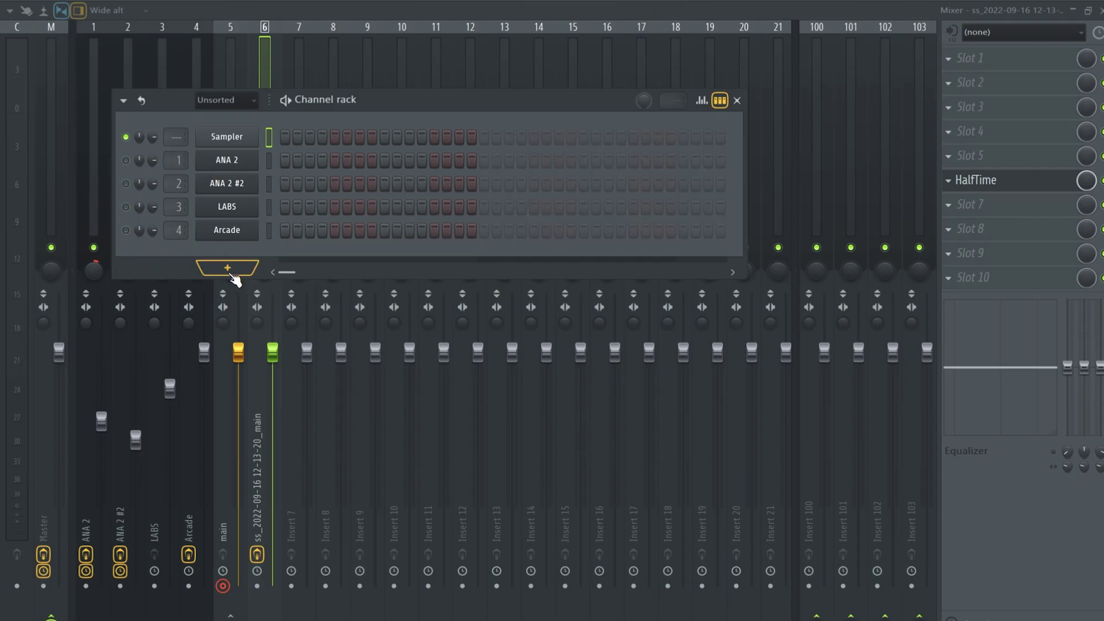
left_click(230, 270)
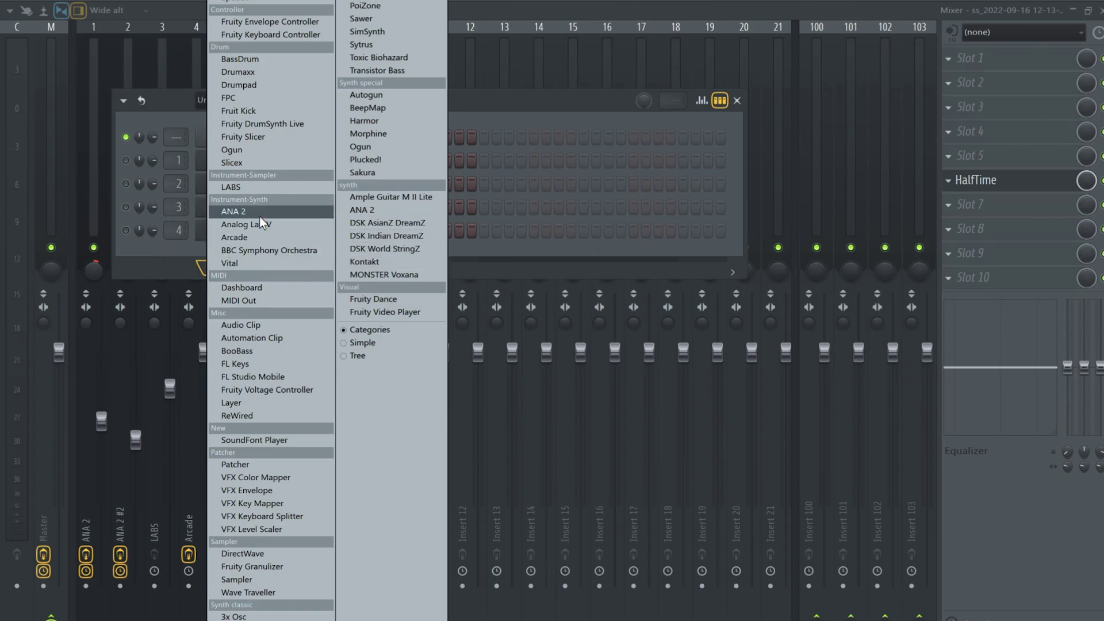
left_click(284, 191)
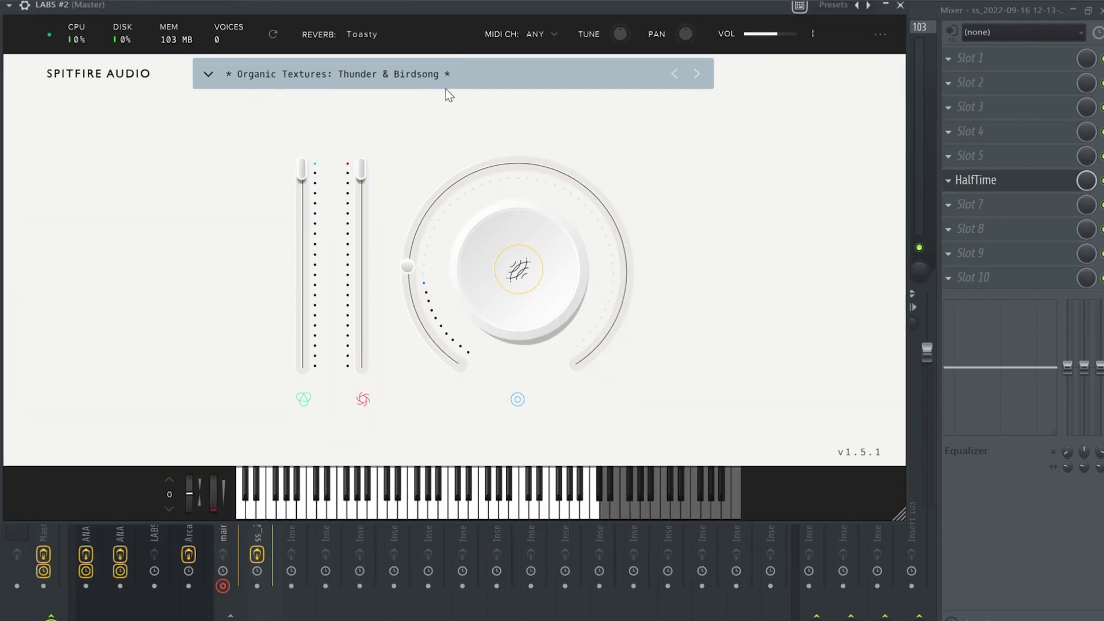
Load Hannah Peel's Music Box from the Experimental presets in the new LABS instrument.
left_click(428, 83)
left_click(248, 251)
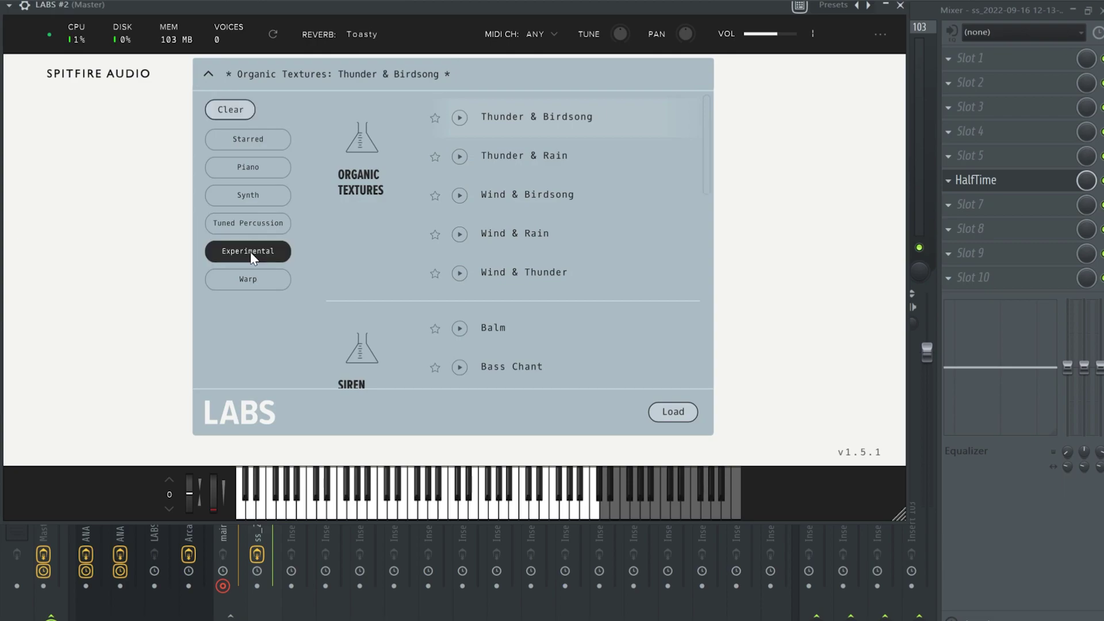
scroll(574, 268, "down", 5)
scroll(518, 258, "down", 5)
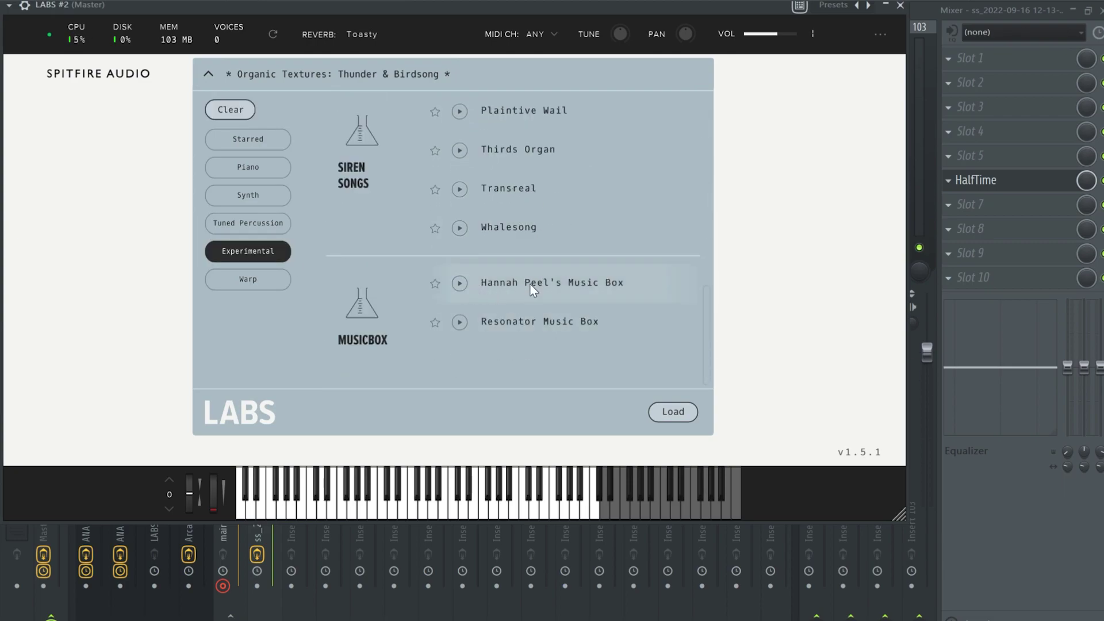
double_click(529, 284)
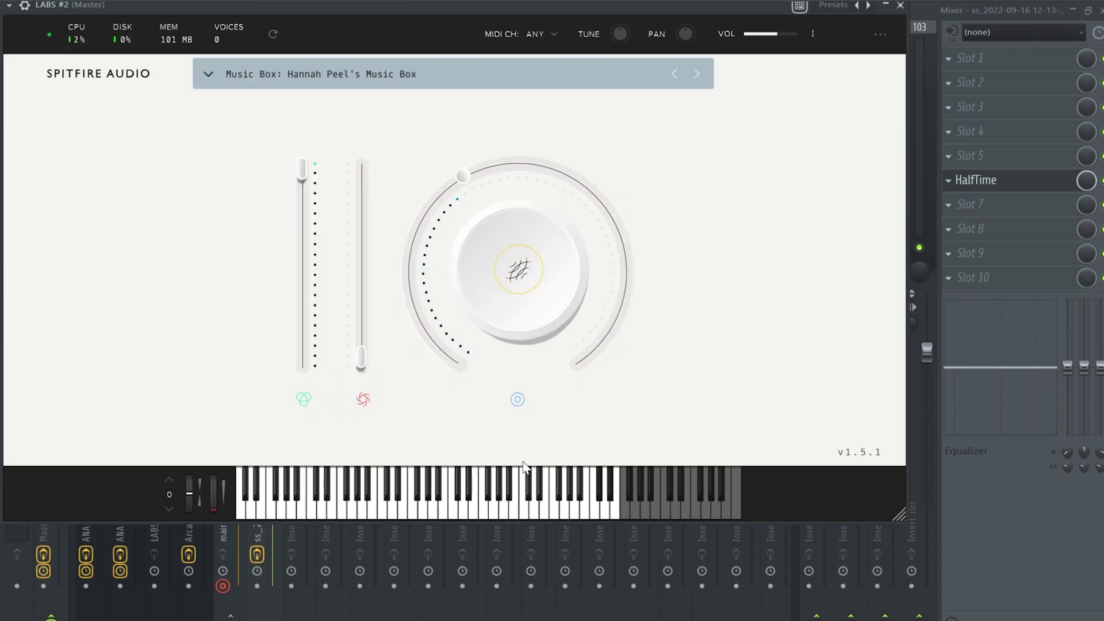
Place Pattern 5 on Track 8 from bar 1, extend it to bar 9 alongside the rendered clip, and start playback.
key("F7")
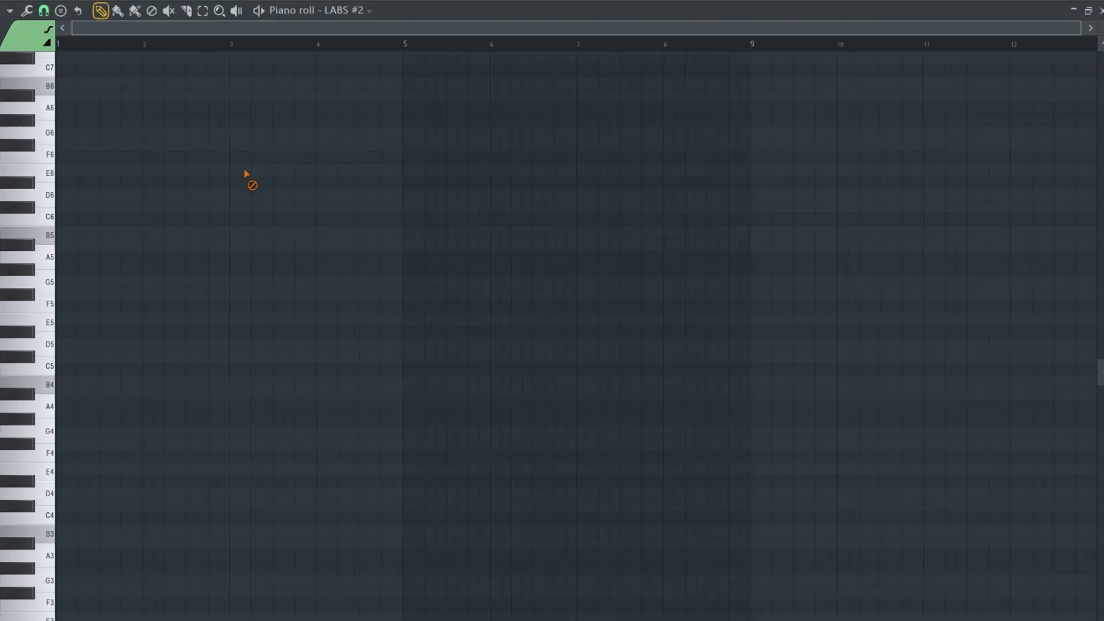
key("F5")
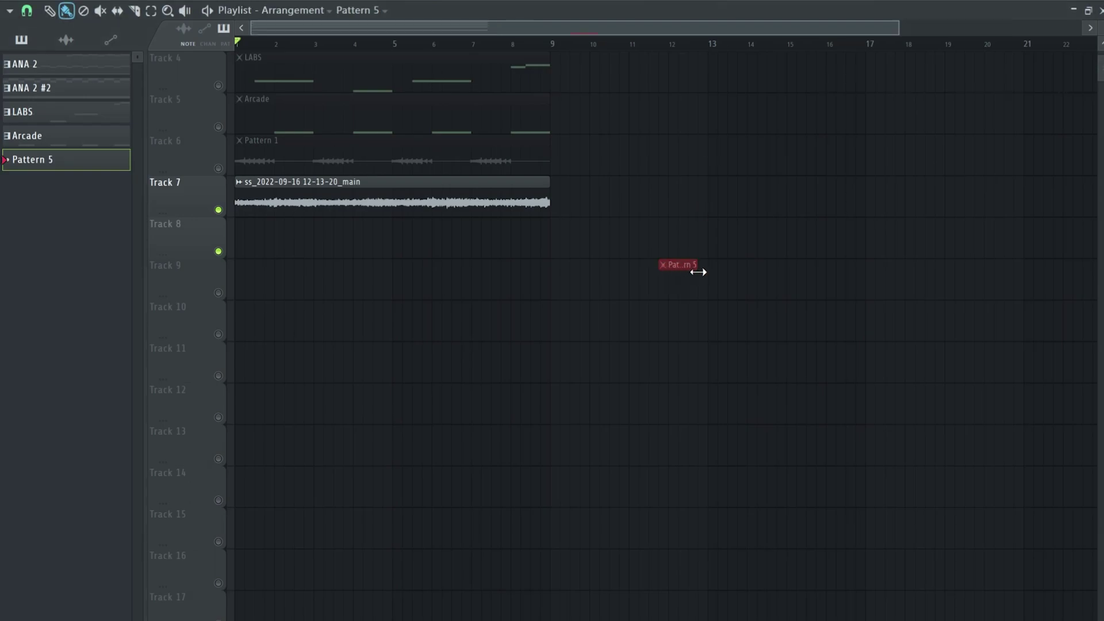
left_click(240, 242)
left_click_drag(273, 243, 553, 242)
key("space")
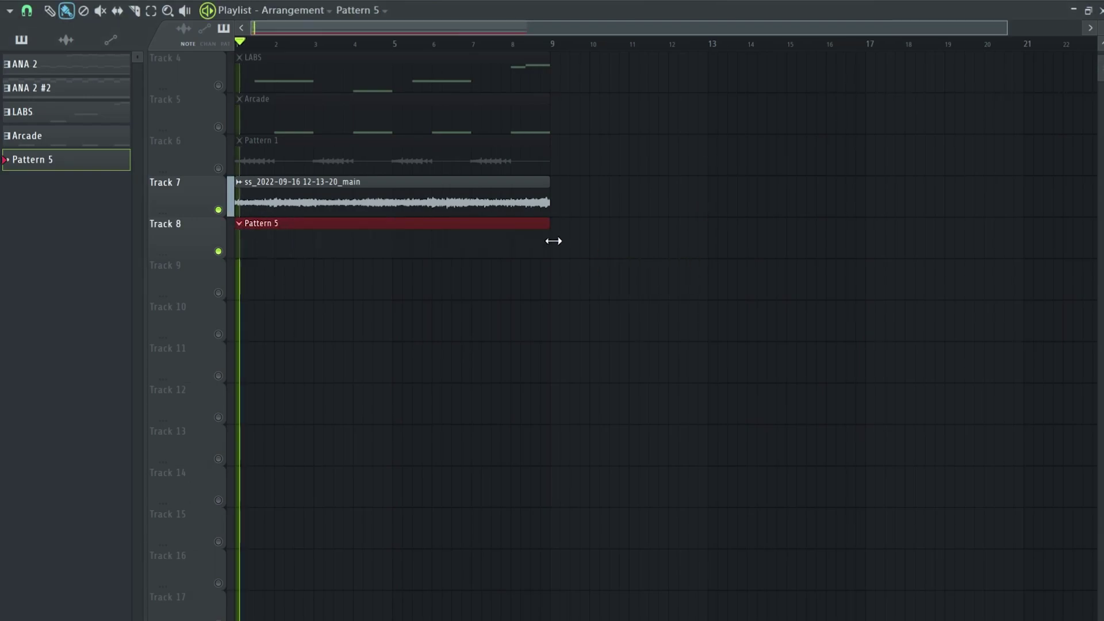
In the LABS #2 piano roll, draw a two-bar phrase with one-bar B5 and F#6 notes, a quarter-bar G6 and a closing quarter-bar F#6.
key("space")
key("F7")
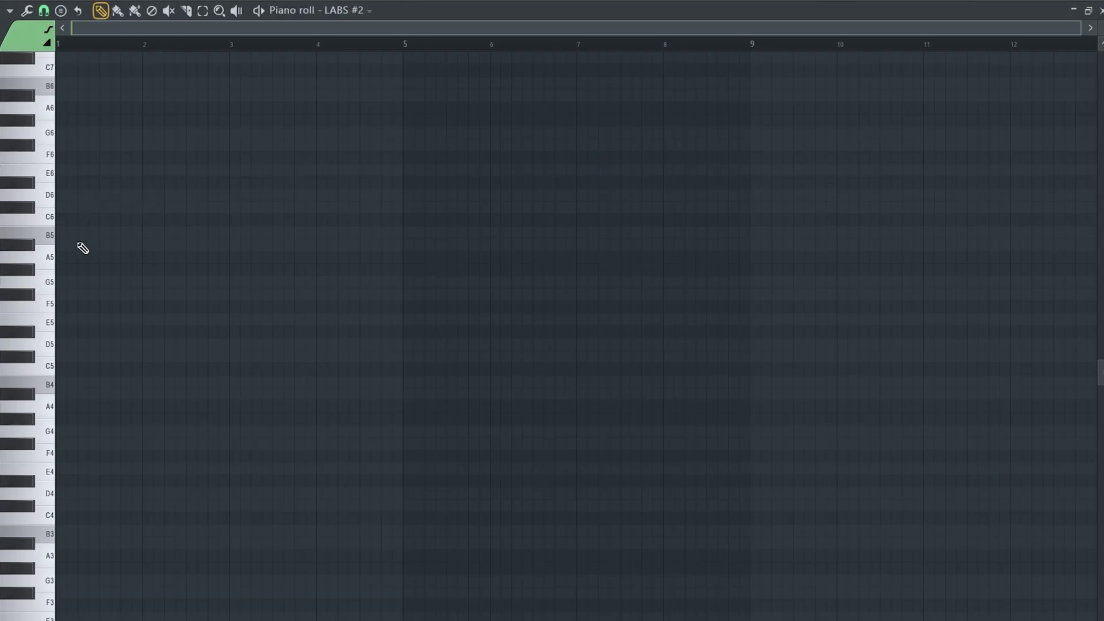
left_click_drag(81, 232, 33, 231)
left_click(98, 232)
key("space")
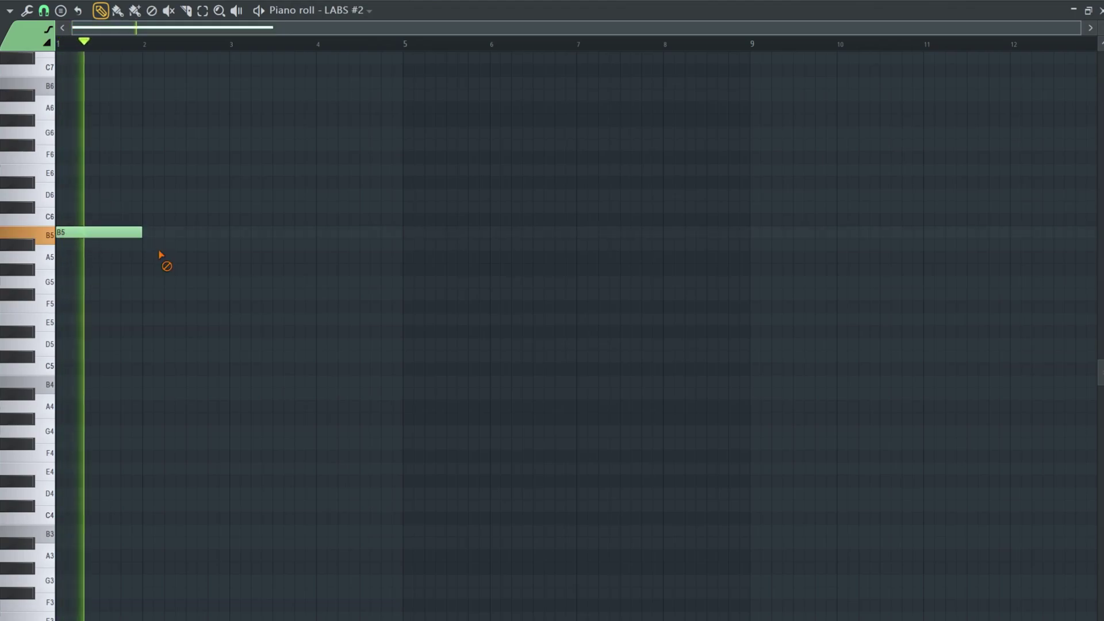
mouse_move(114, 291)
left_mouse_down()
mouse_move(133, 287)
mouse_move(141, 141)
left_mouse_up()
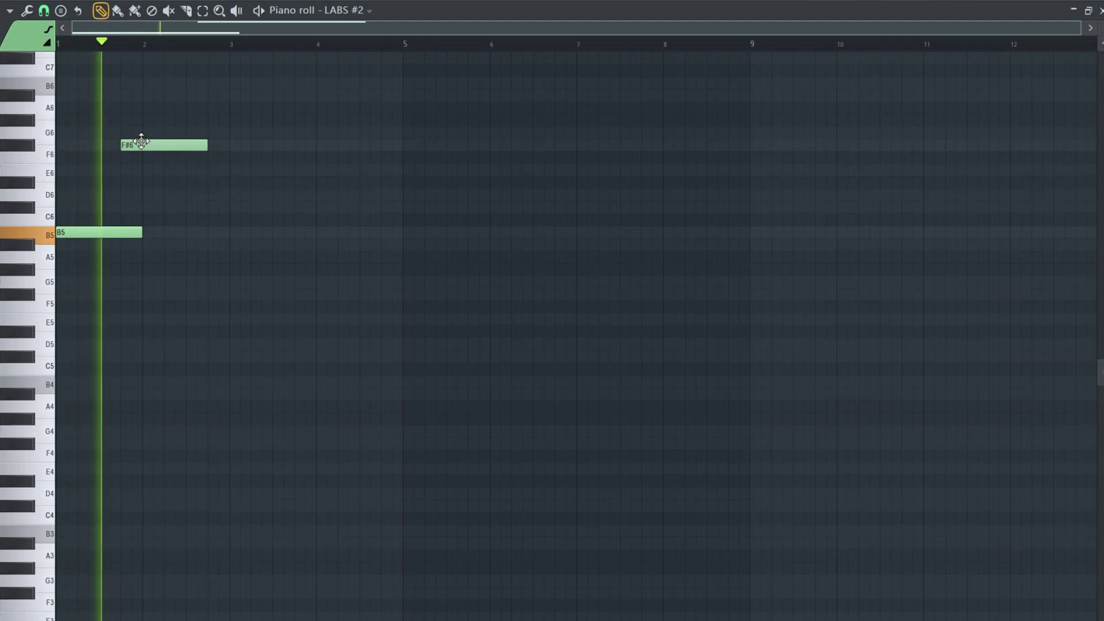
left_click(193, 133)
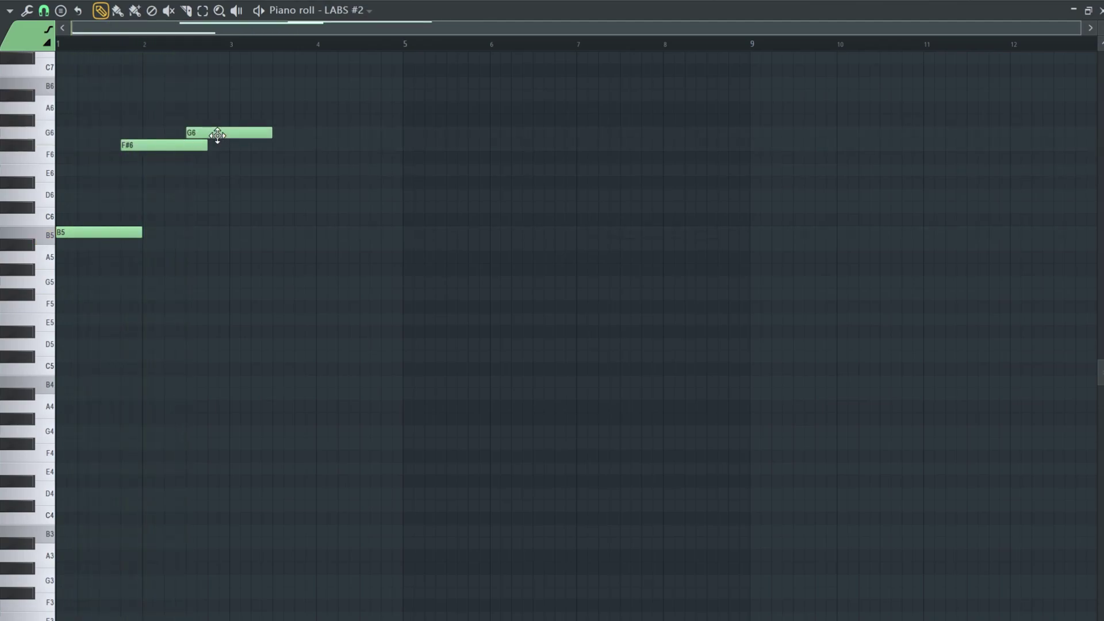
left_click_drag(270, 133, 212, 142)
left_click(217, 145)
Duplicate the two-bar music box phrase so that the copy starts at bar 3.
key("ctrl+a")
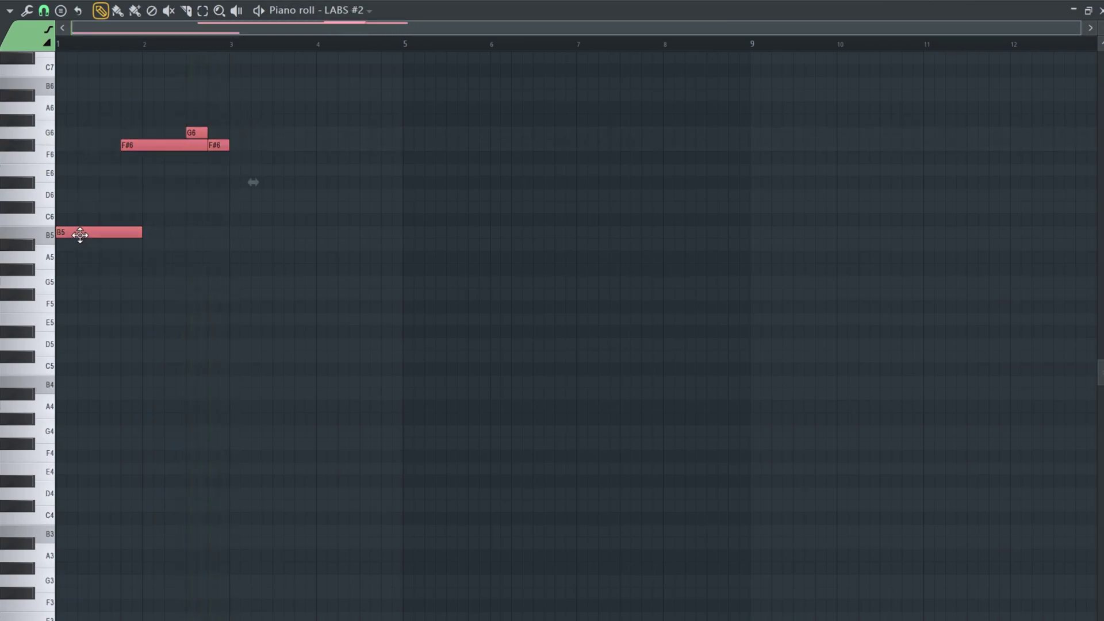
key("ctrl+b")
left_click(239, 155)
scroll(239, 156, "up", 5)
scroll(239, 156, "up", 3, "ctrl")
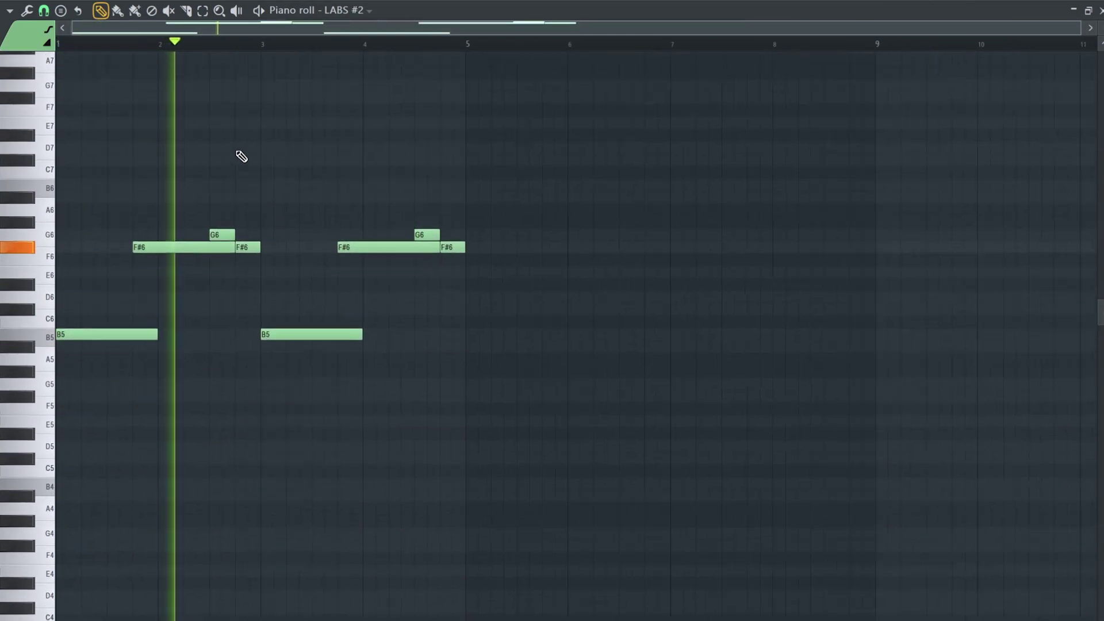
Add a quarter-bar D7 just before the first long F#6 and copy it in front of the long F#6 in bar 3.
left_click(322, 157)
key("space")
left_click_drag(349, 161, 118, 164)
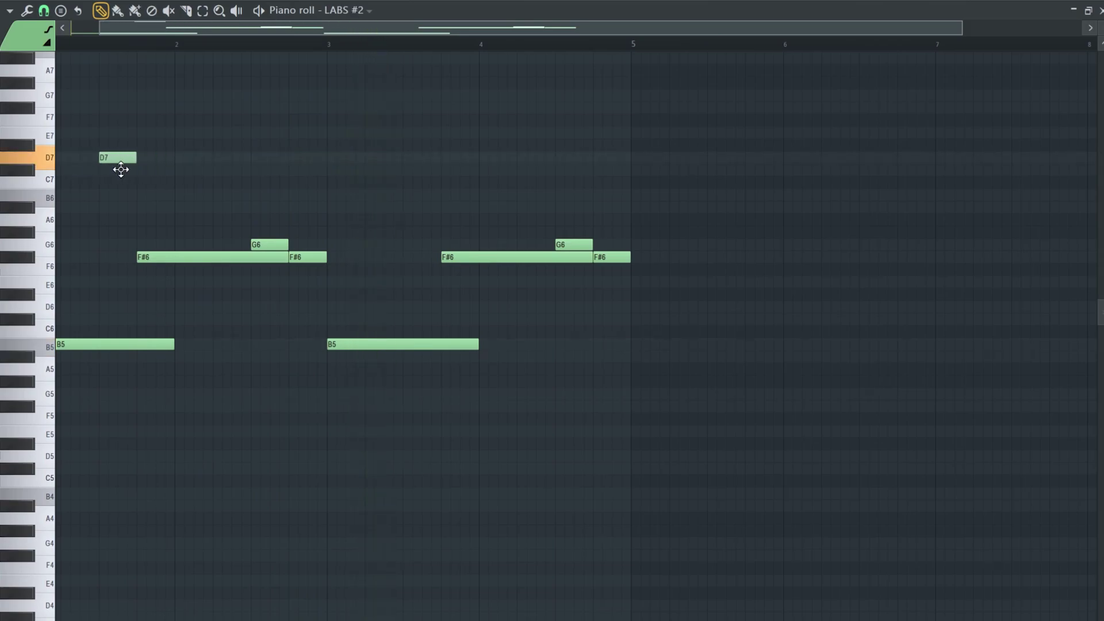
key("space")
scroll(277, 211, "up", 1)
scroll(167, 217, "down", 1, "ctrl")
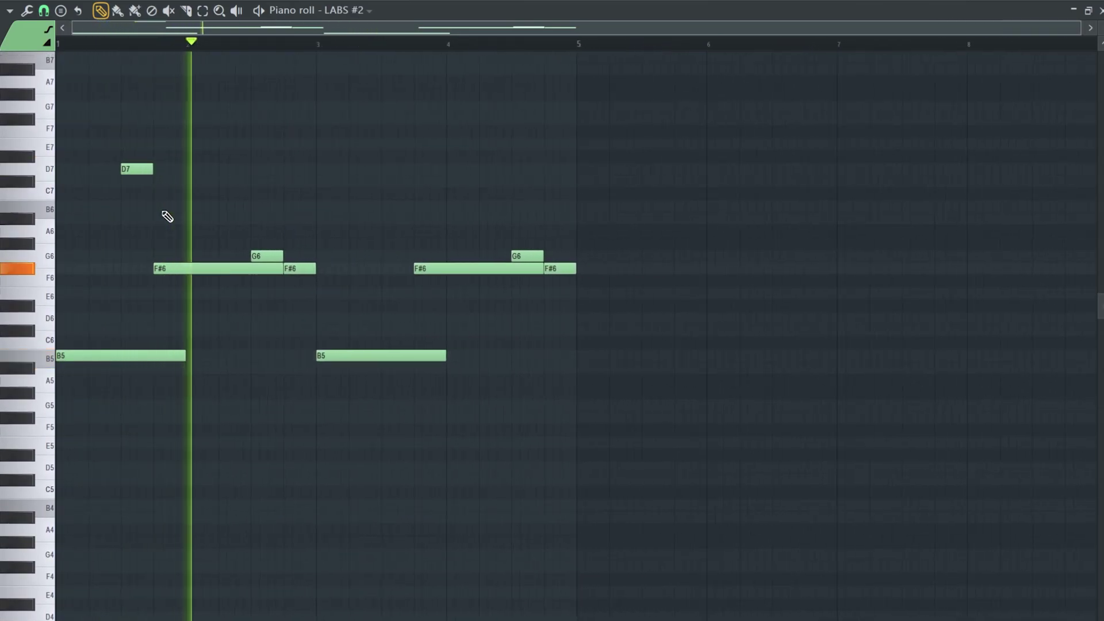
left_click(127, 169)
left_click_drag(127, 170, 388, 173, "shift")
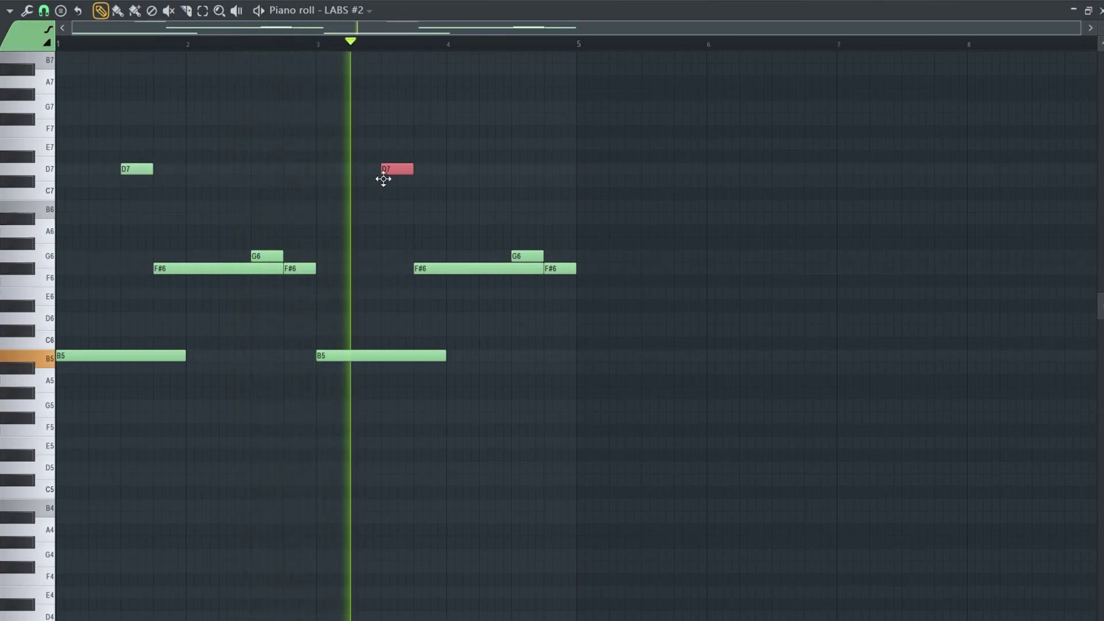
Add a half-bar E7 at the start of bar 3, leading into the second D7, and play the phrase.
key("space")
mouse_move(69, 187)
left_mouse_down()
mouse_move(35, 180)
mouse_move(20, 76)
mouse_move(1, 146)
mouse_move(109, 157)
left_mouse_up()
left_click_drag(313, 151, 377, 148)
key("space")
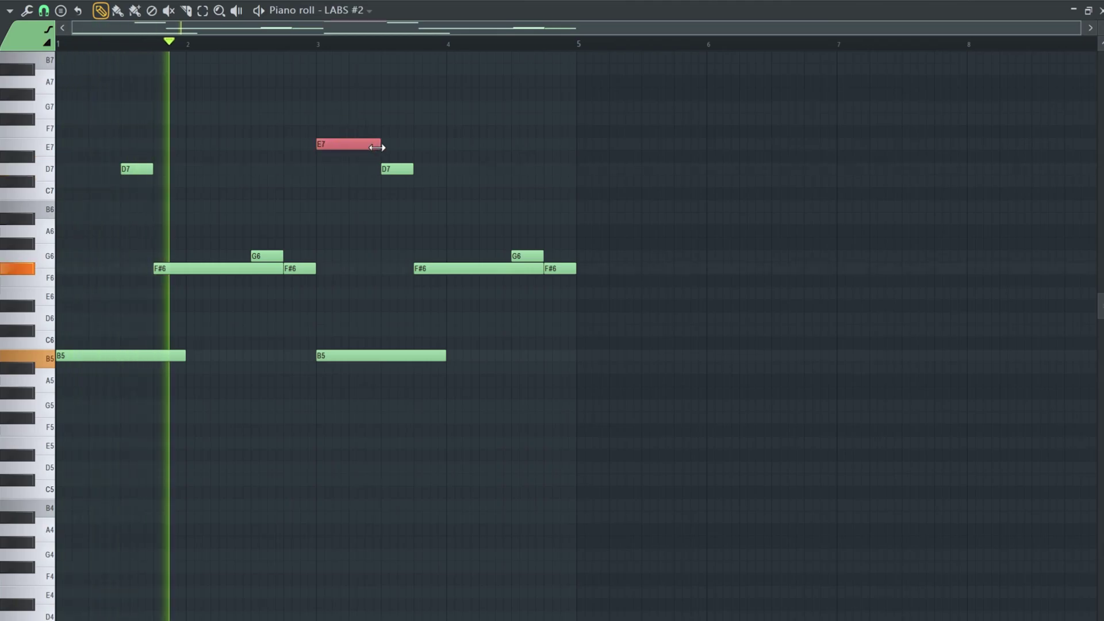
scroll(382, 138, "down", 4)
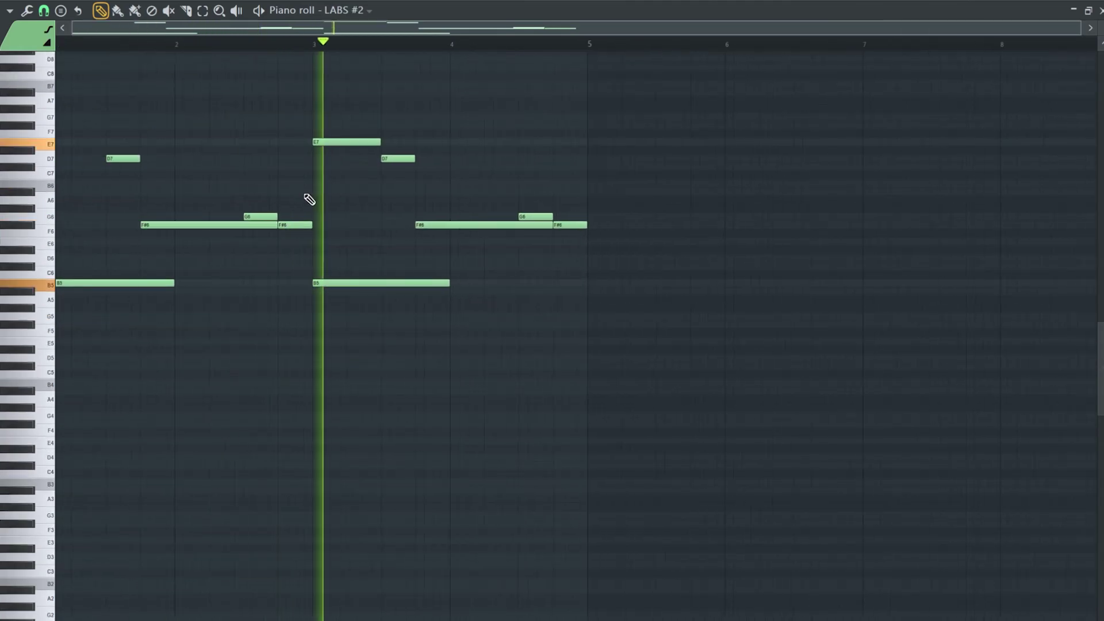
scroll(291, 170, "up", 3)
scroll(777, 97, "up", 2)
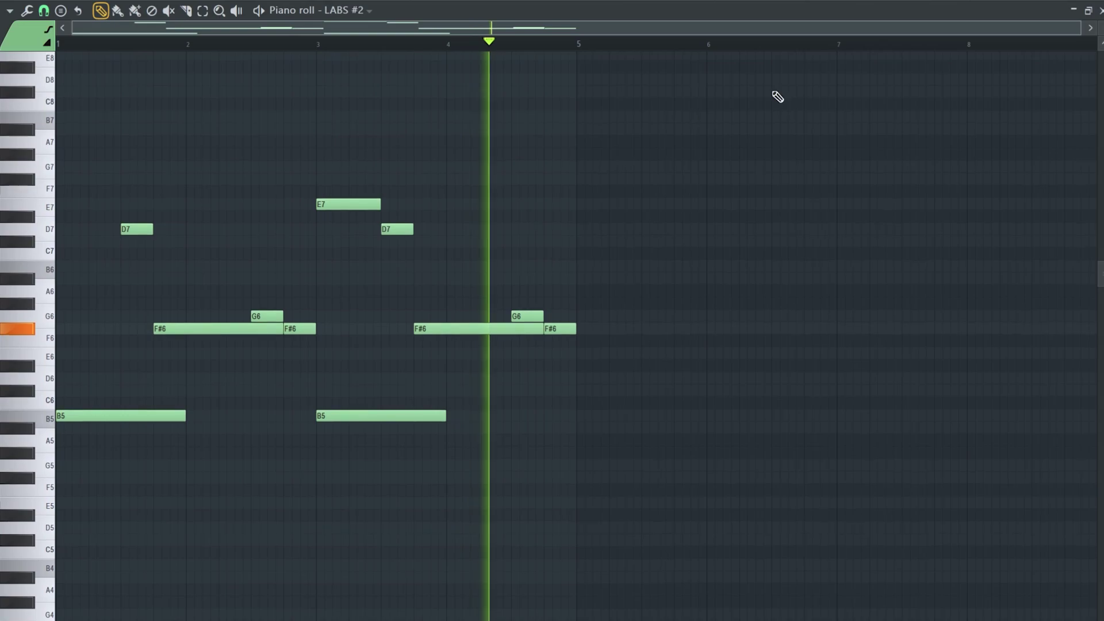
Duplicate the four-bar phrase to start at bar 5 and select all notes of the eight-bar melody.
key("ctrl+a")
key("ctrl+b")
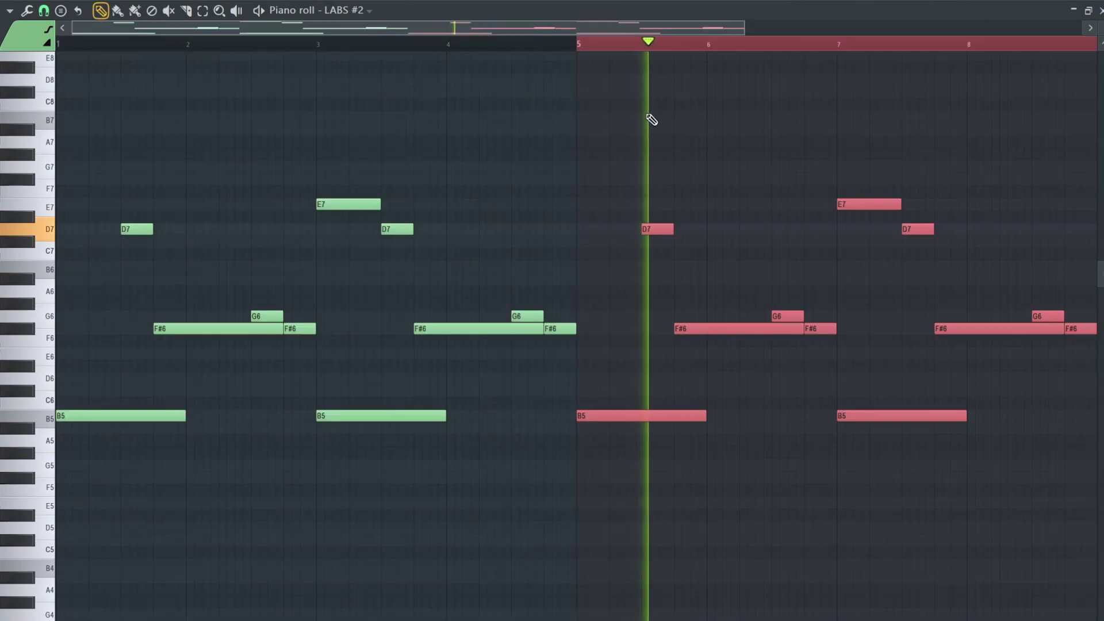
key("ctrl+a")
scroll(648, 175, "down", 2)
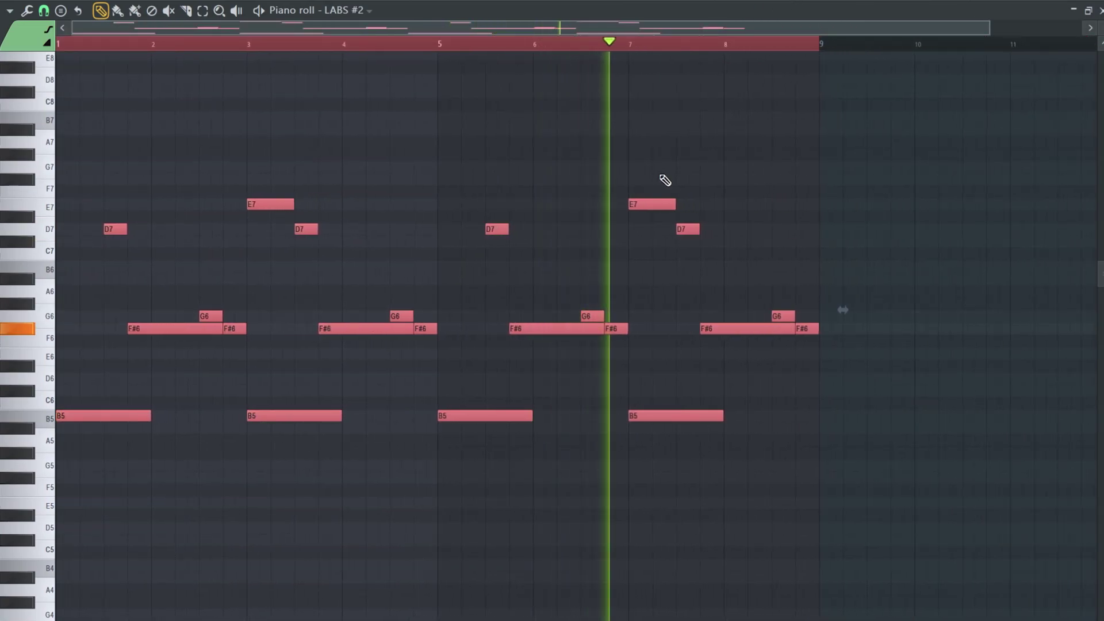
Raise the output volume of the LABS #2 music box instrument and play the melody.
key("F6")
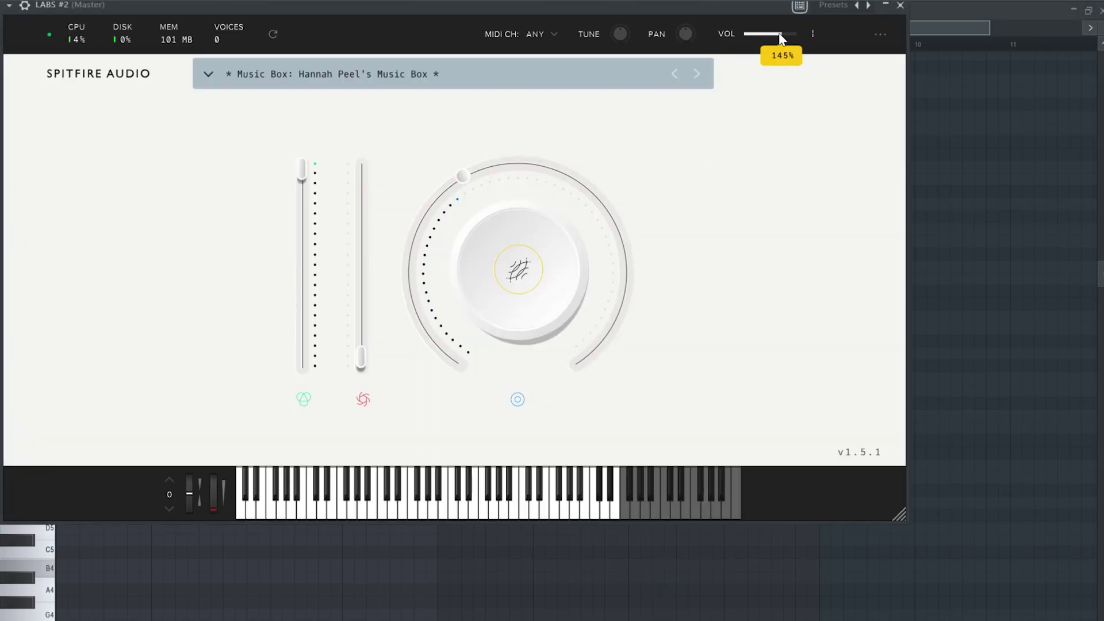
left_click_drag(749, 11, 759, 29)
key("space")
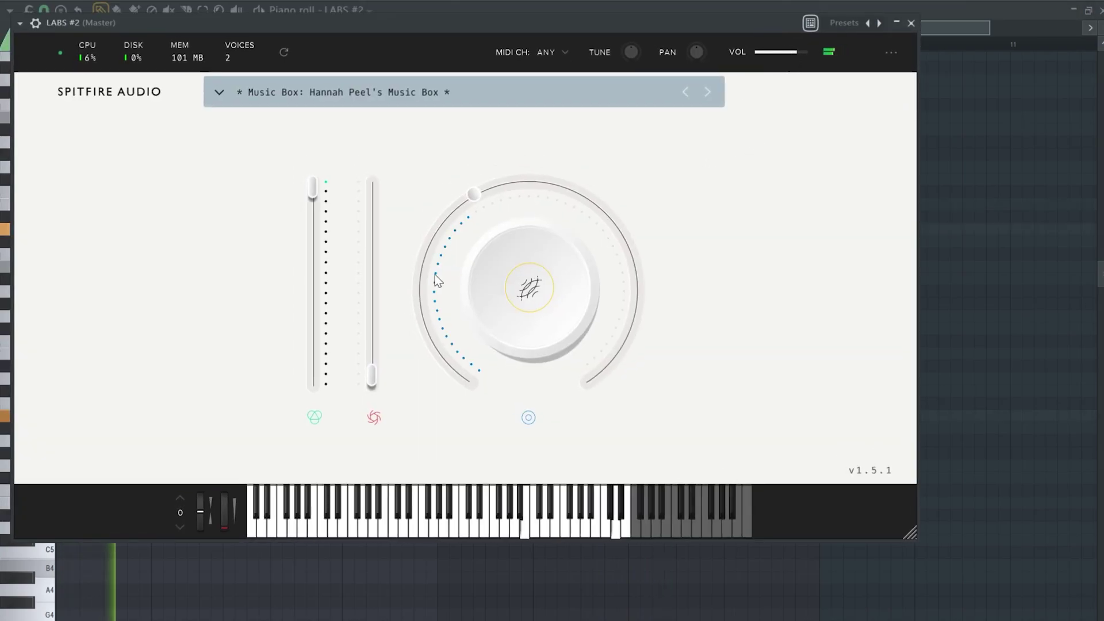
left_click_drag(368, 346, 382, 339)
Reveal the velocity control lane beneath the music box notes in the LABS #2 piano roll.
key("F7")
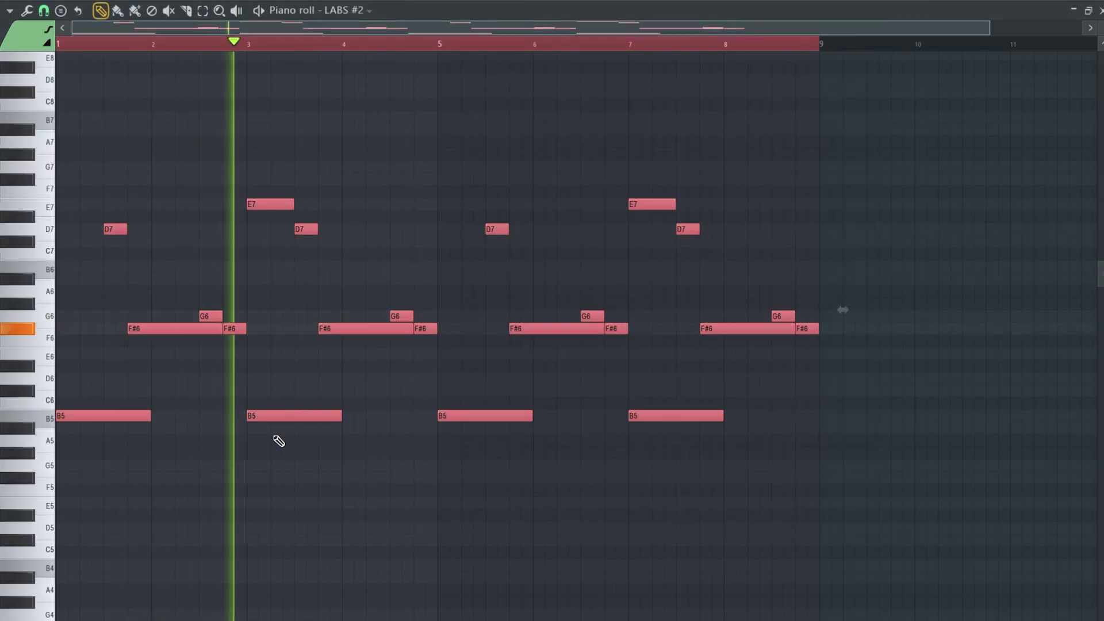
scroll(216, 493, "down", 3)
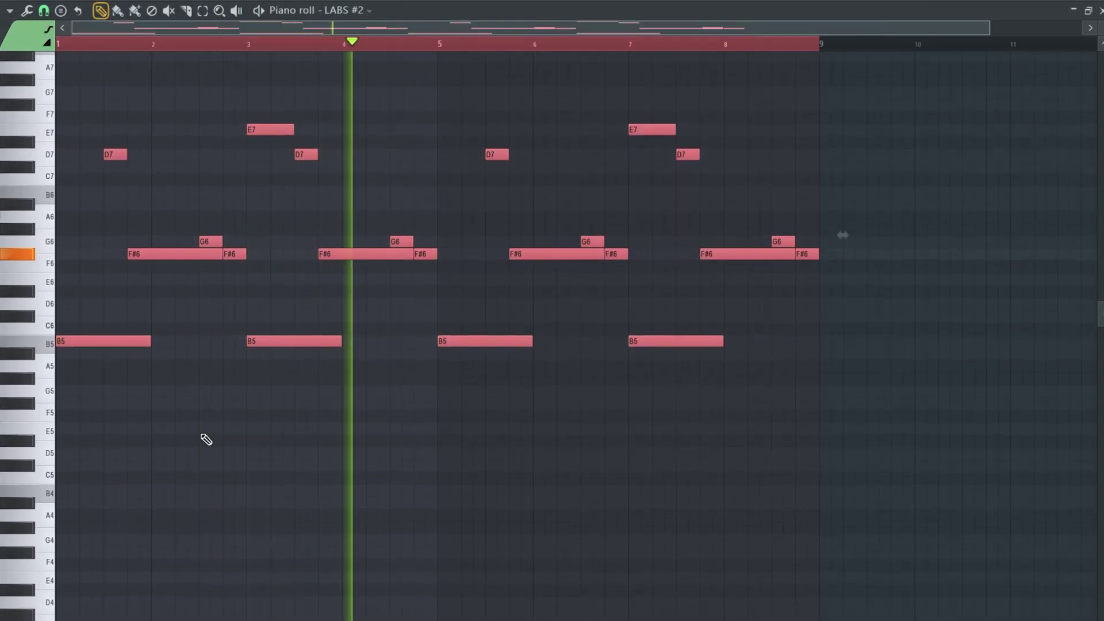
left_click_drag(241, 618, 246, 491)
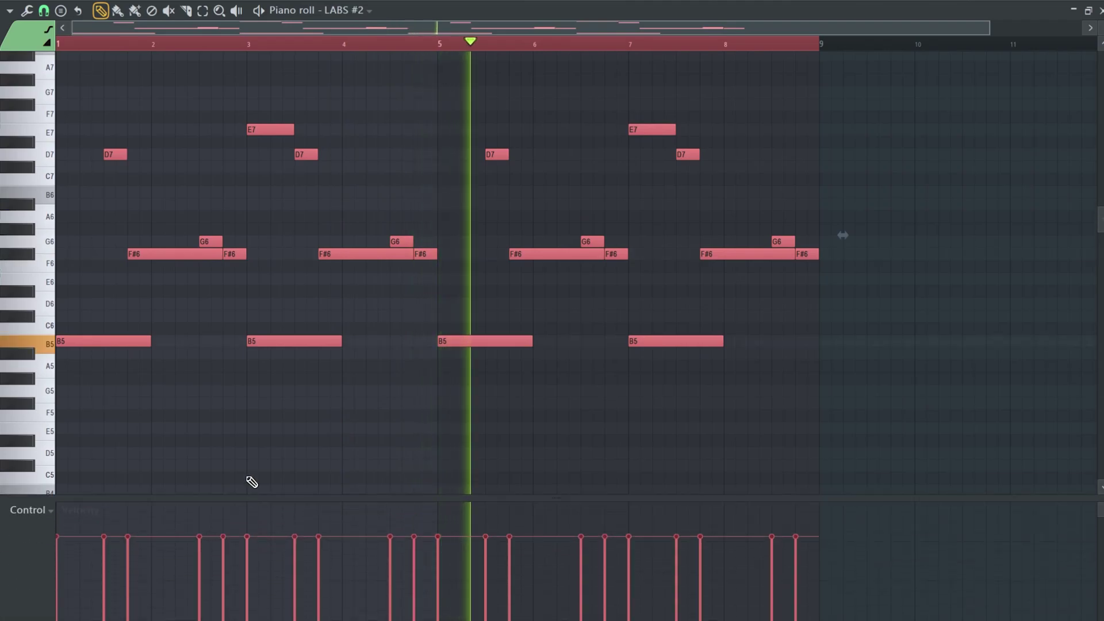
Route LABS #2 to mixer track 7 and load the Lustrous Plates reverb in slot 3.
key("F6")
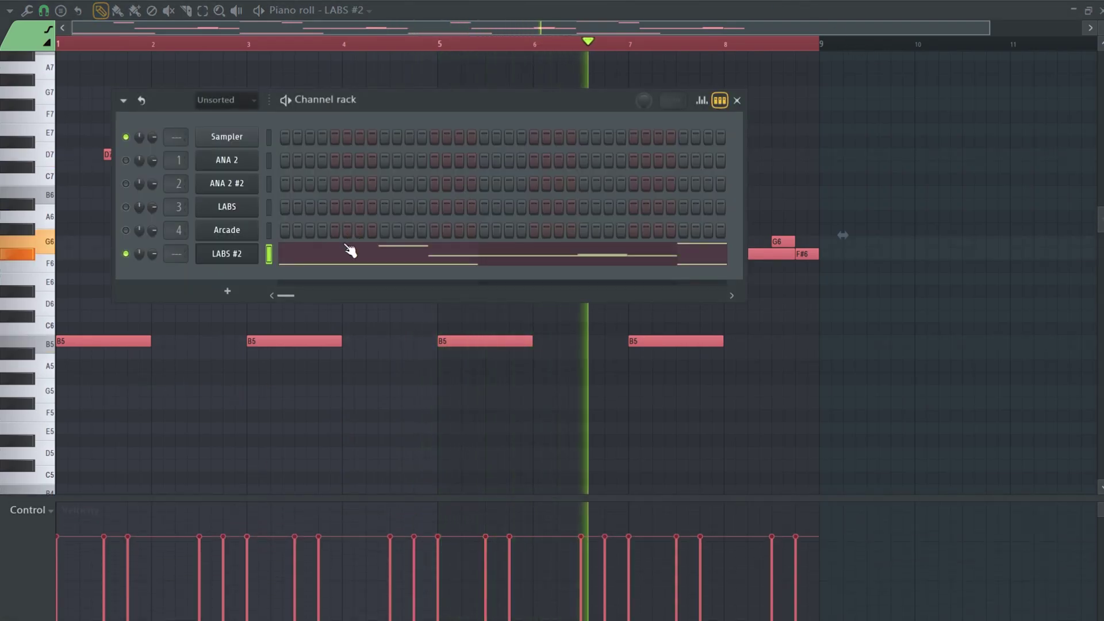
key("F9")
key("F6")
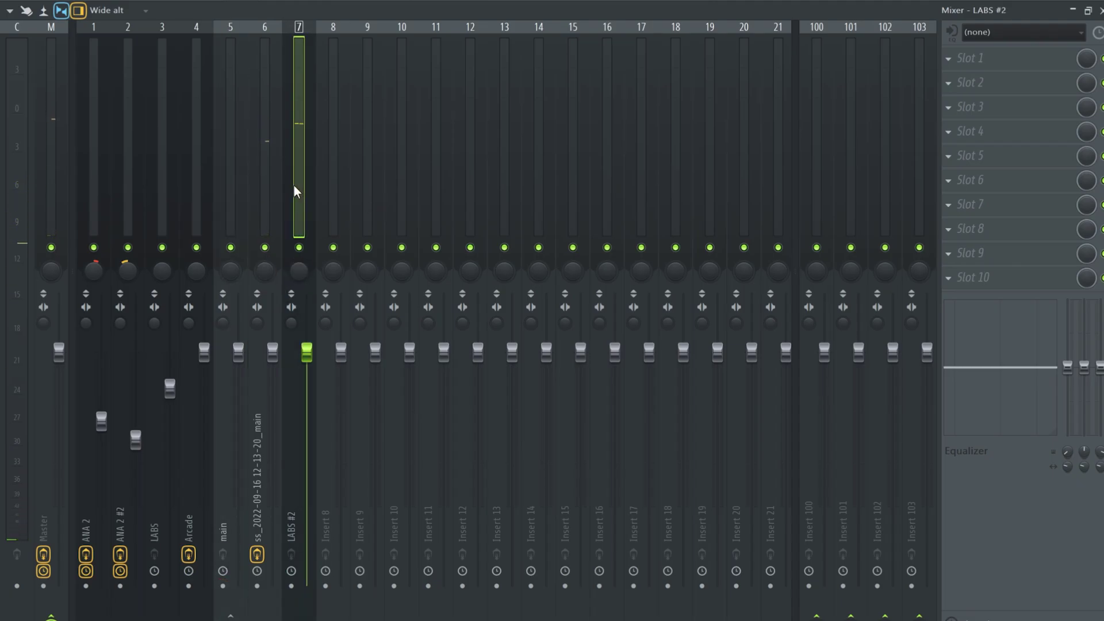
left_click(1025, 122)
left_click(1000, 128)
left_click(1007, 119)
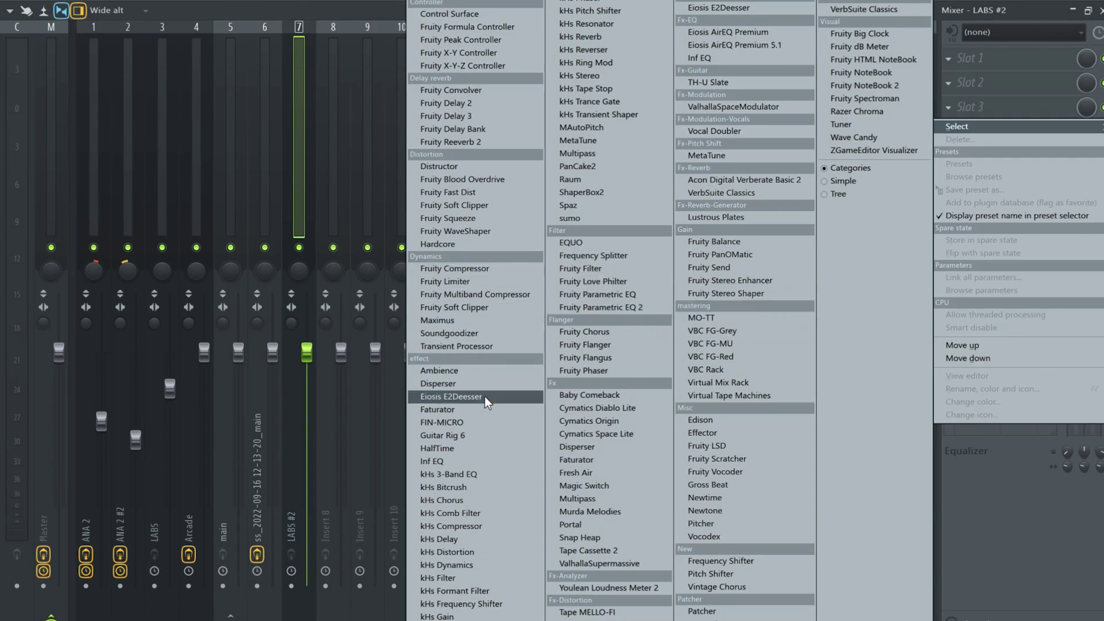
left_click(739, 220)
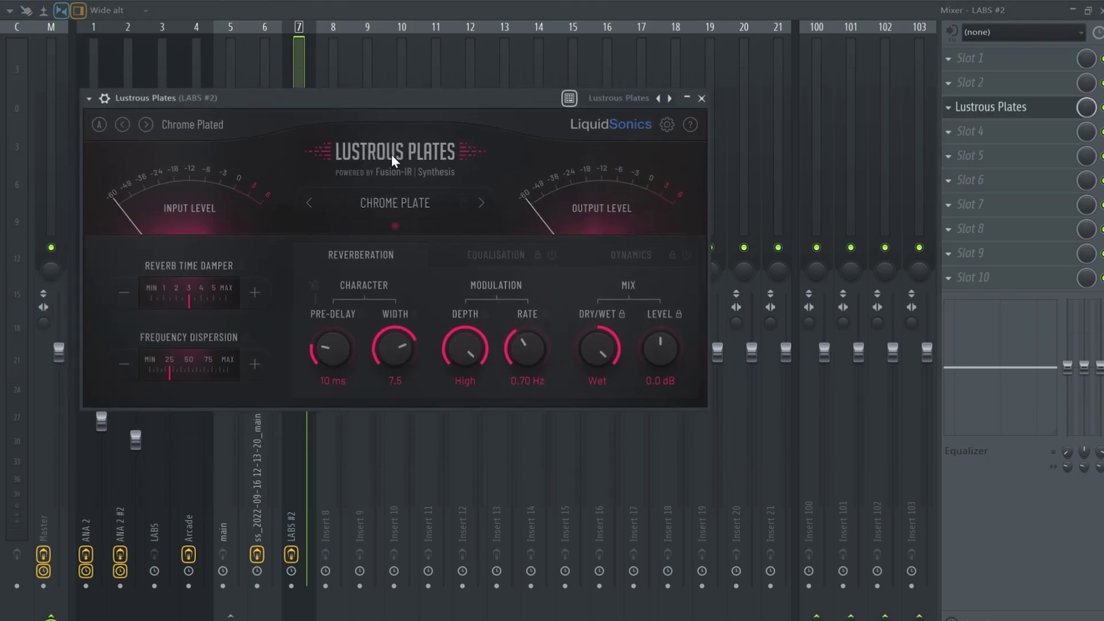
Audition the Platinum, Steel and Silver plate types in Lustrous Plates and settle on Osmium Plate.
left_click(402, 204)
left_click(410, 386)
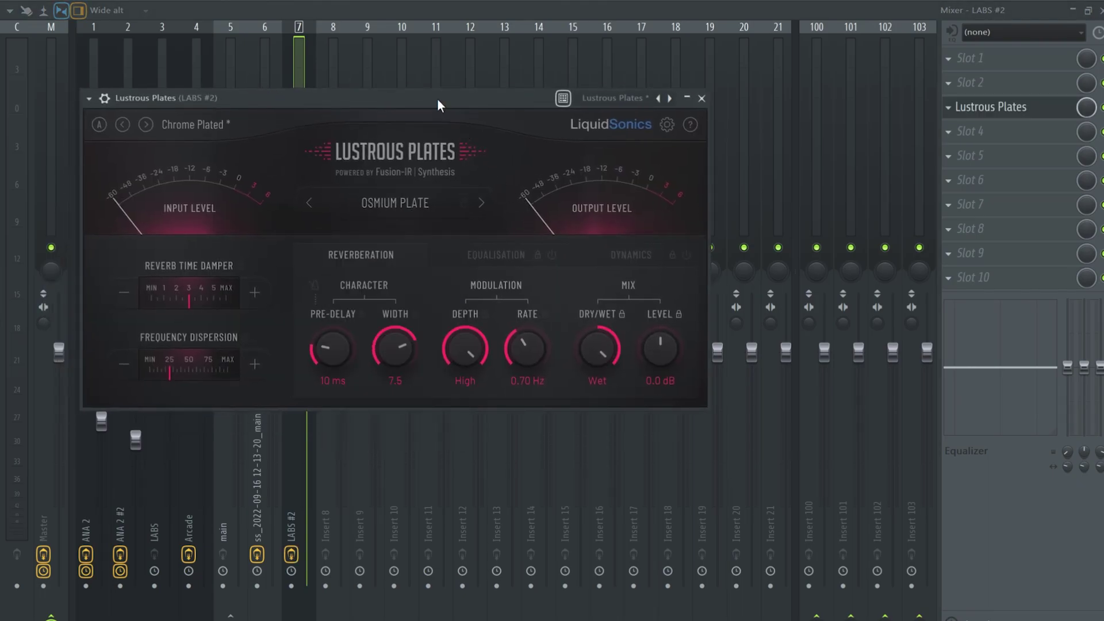
left_click(547, 200)
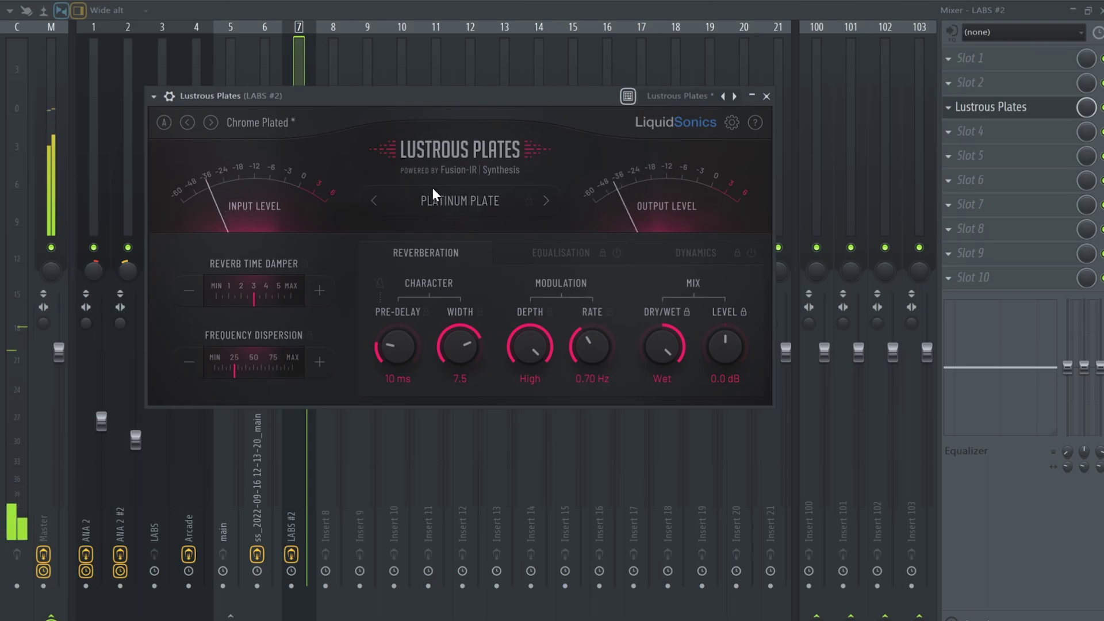
left_click(549, 201)
left_click(540, 199)
left_click(478, 207)
left_click(477, 265)
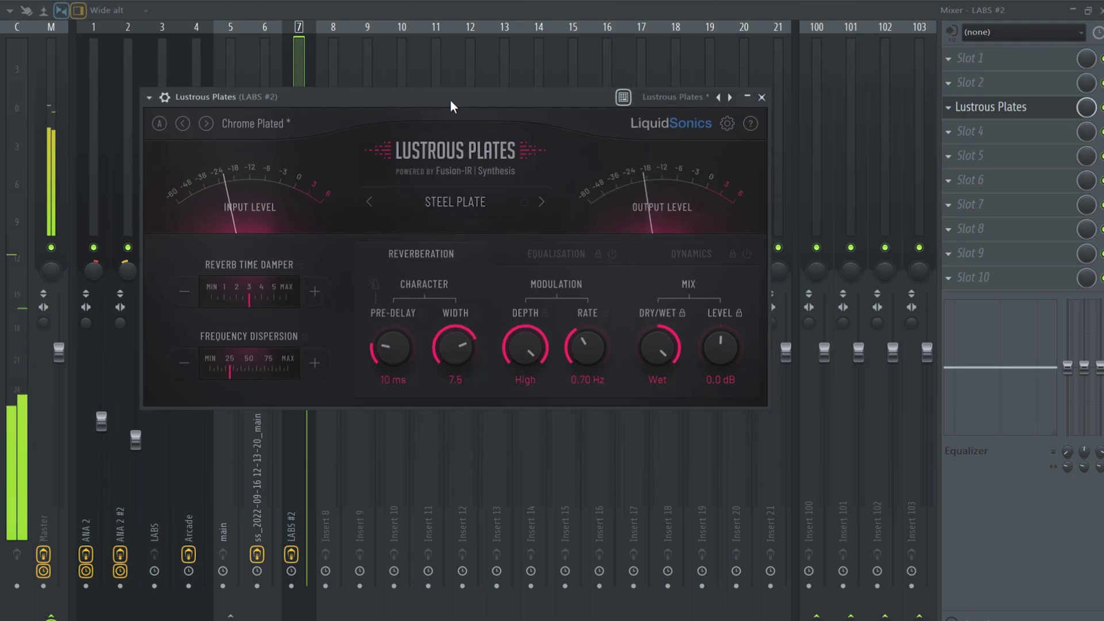
left_click_drag(450, 100, 458, 111)
left_click(381, 212)
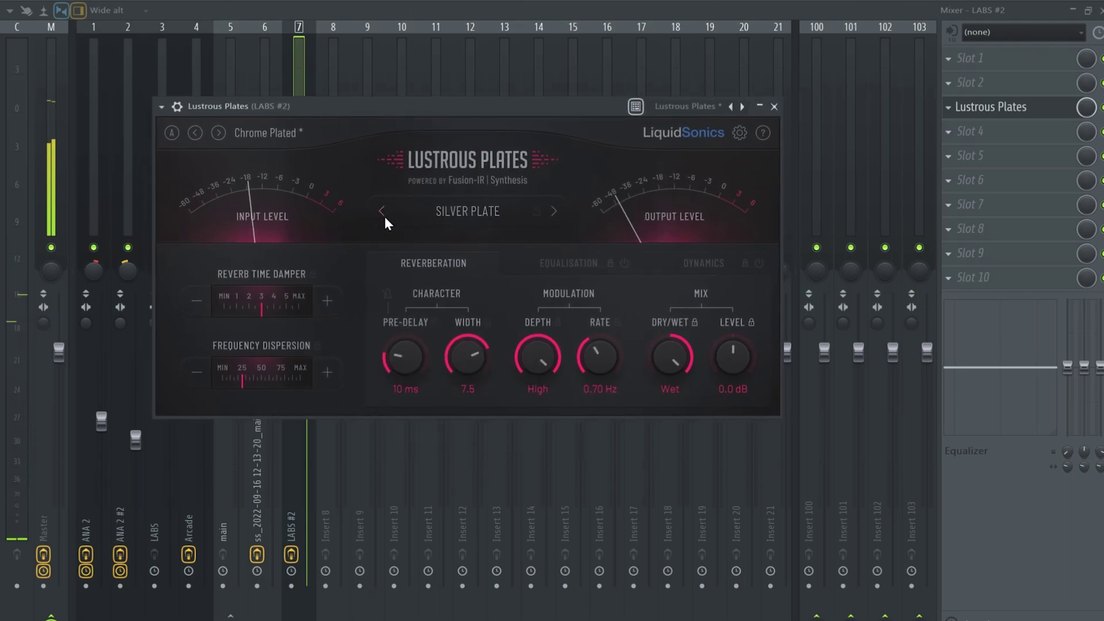
left_click(458, 214)
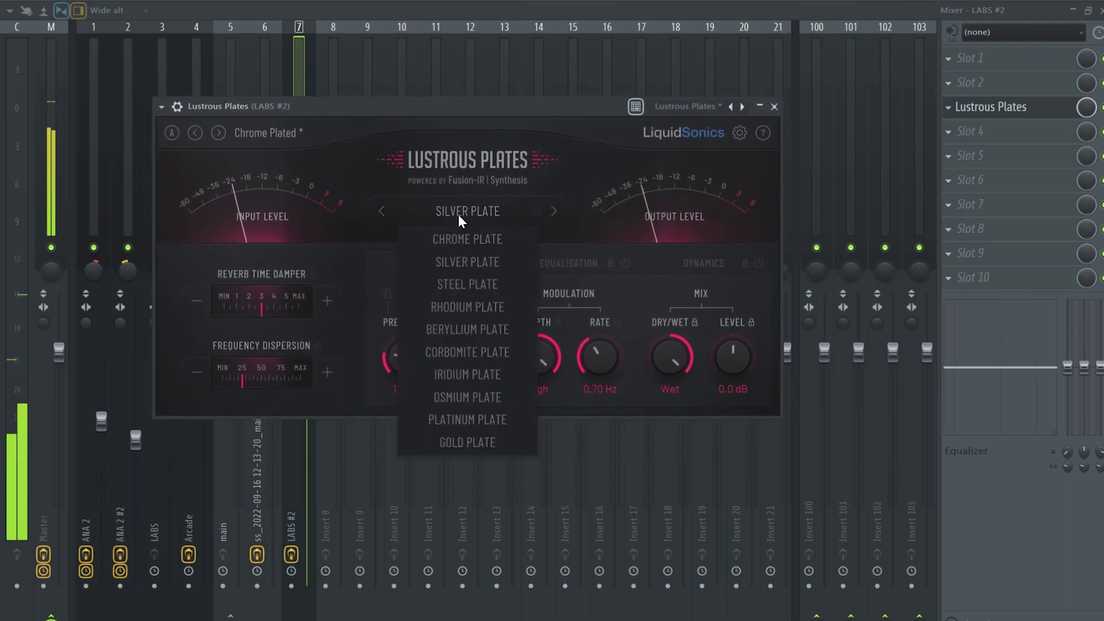
left_click(484, 398)
left_click_drag(456, 109, 465, 120)
Lower the overall mix level of Lustrous Plates in its plugin wrapper and close the plugin.
left_click(186, 117)
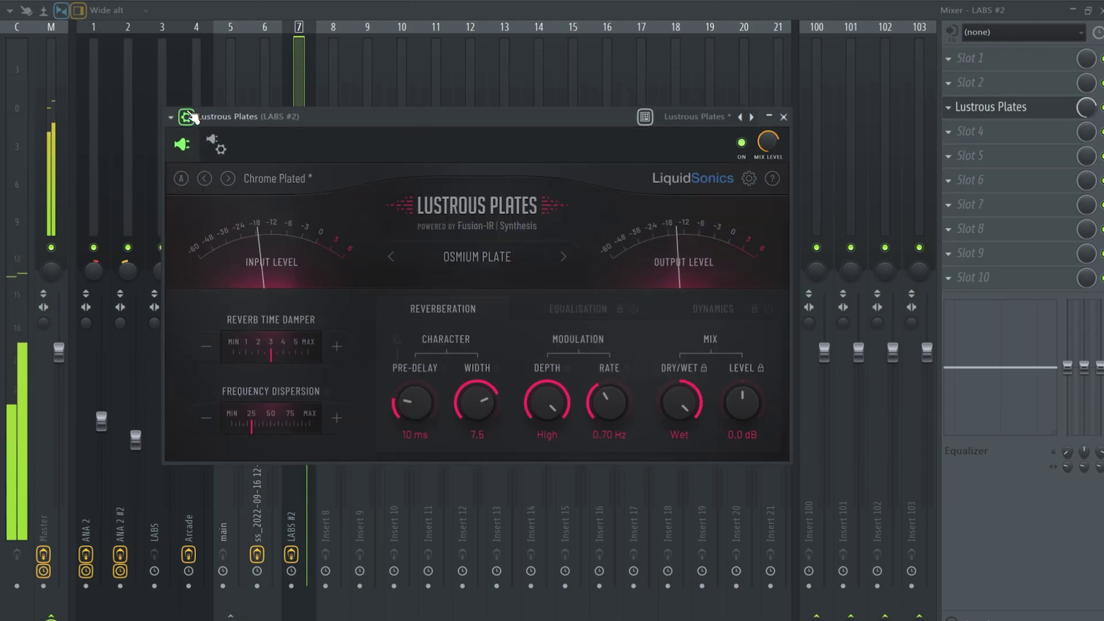
left_click(186, 117)
left_click(783, 117)
Load Fruity Delay 3 with the Tape preset on the LABS #2 mixer track and place it above Lustrous Plates in the effect chain.
left_click(976, 131)
mouse_move(957, 151)
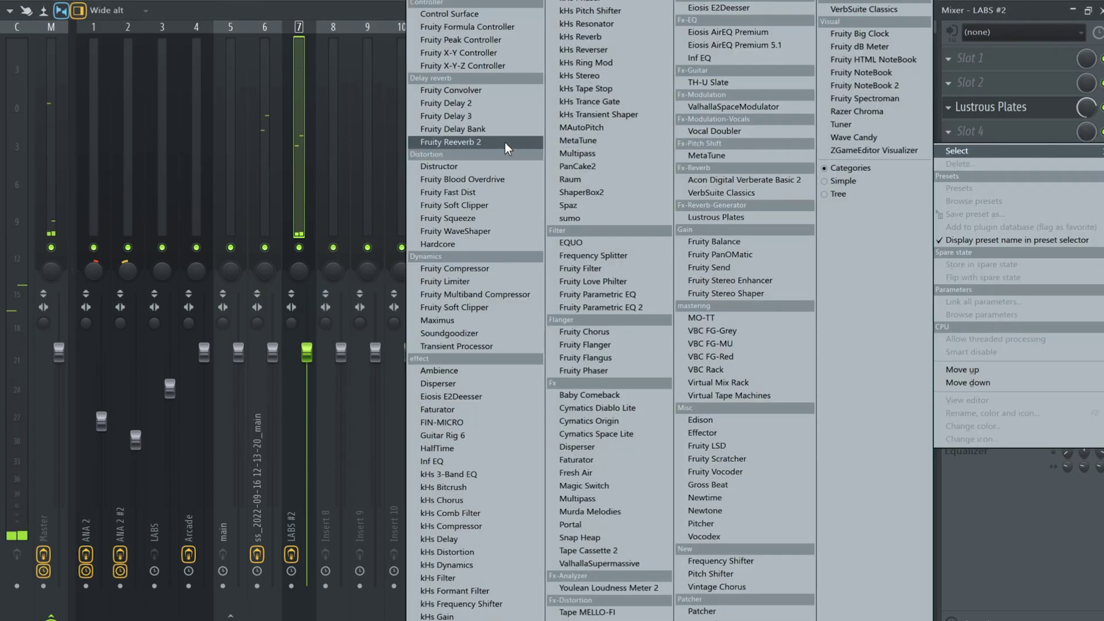
left_click(488, 118)
left_click(614, 116)
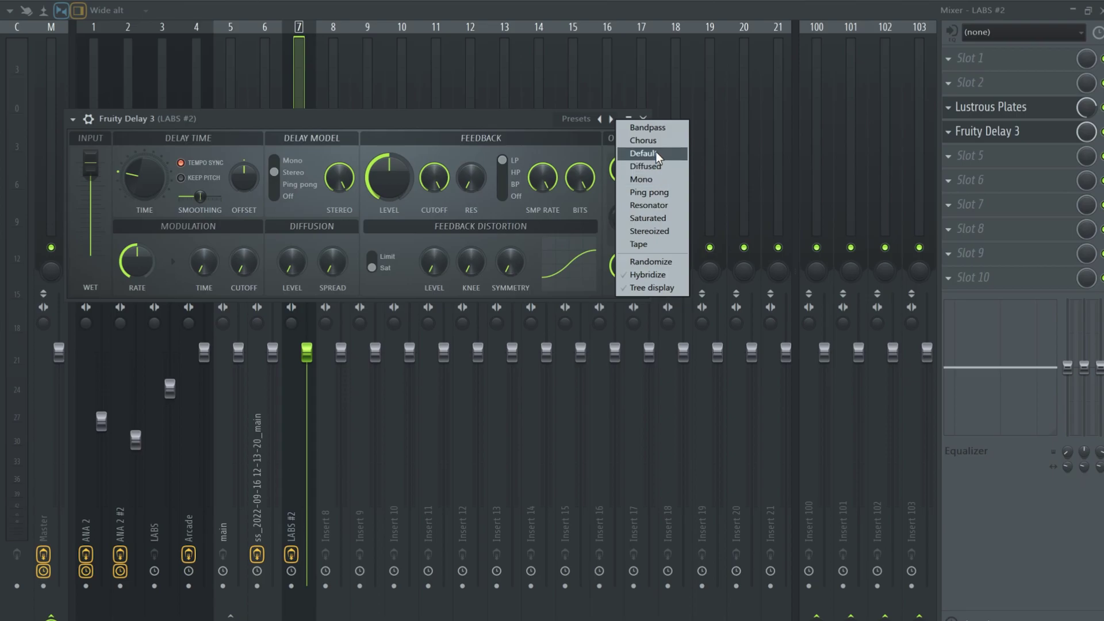
left_click(638, 243)
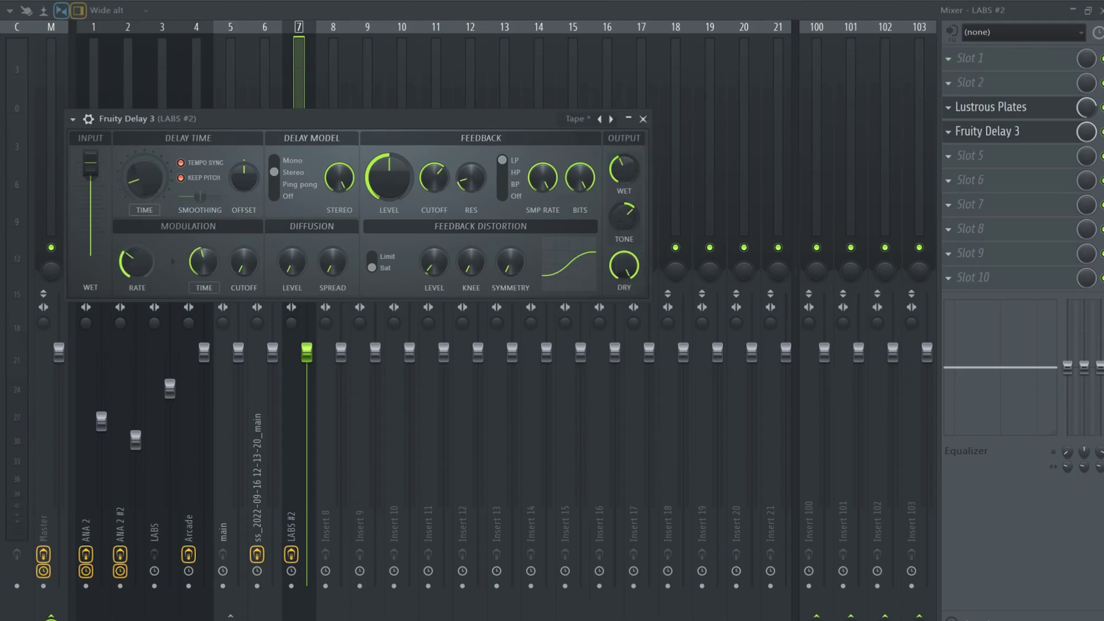
key("space")
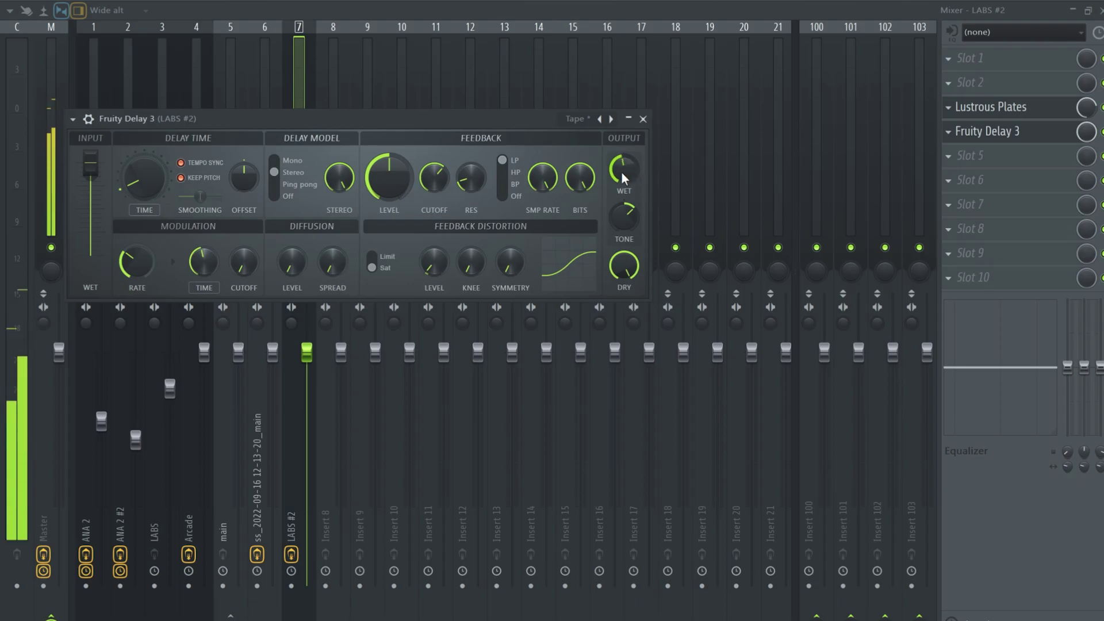
left_click_drag(1029, 133, 1029, 112)
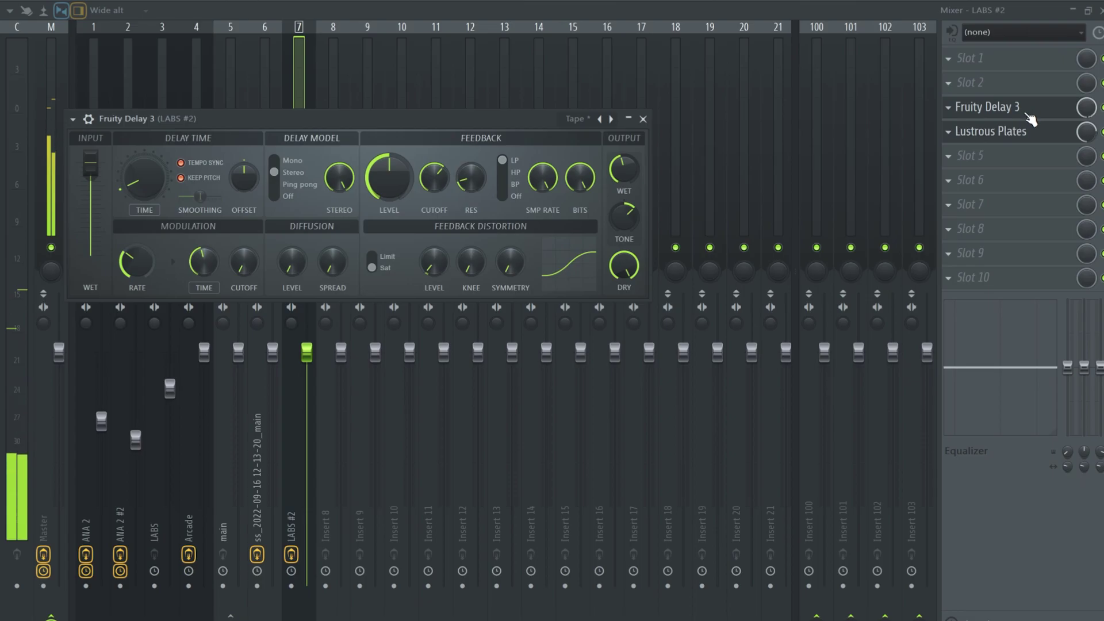
Select mixer tracks 6 and 7 together and route both to track 8 only.
left_click(300, 86)
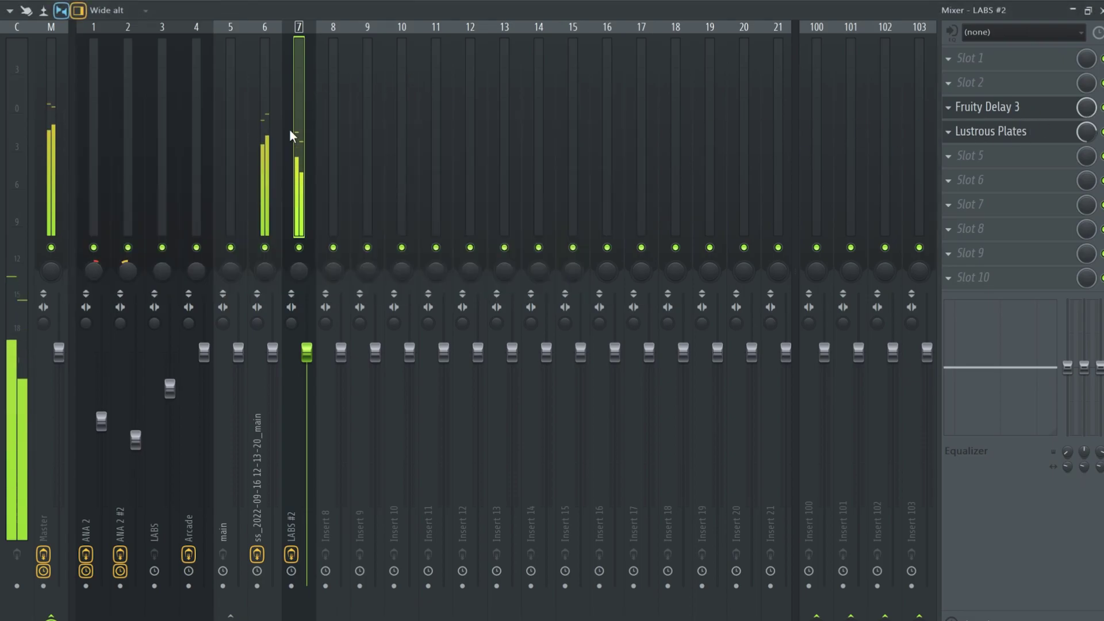
left_click(262, 193)
right_click(332, 594)
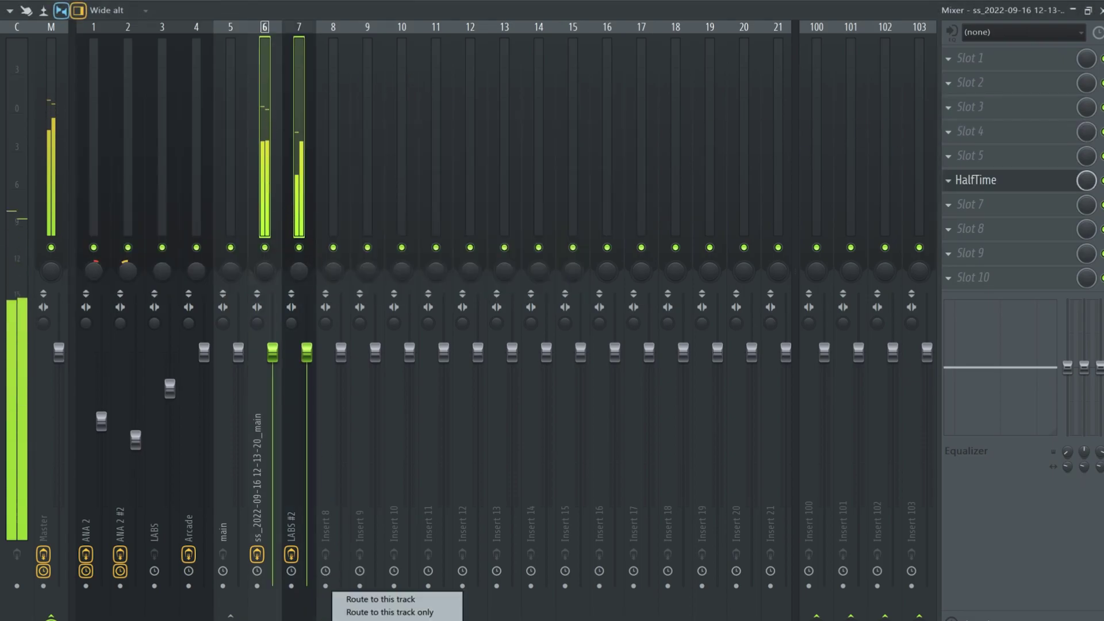
left_click(369, 612)
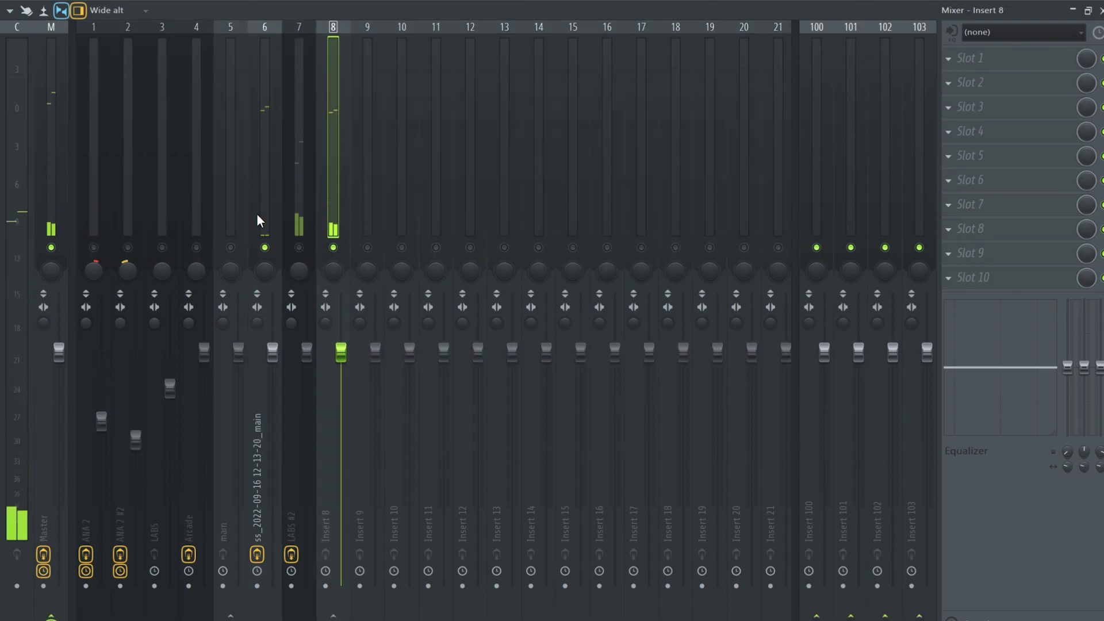
left_click_drag(279, 350, 275, 401)
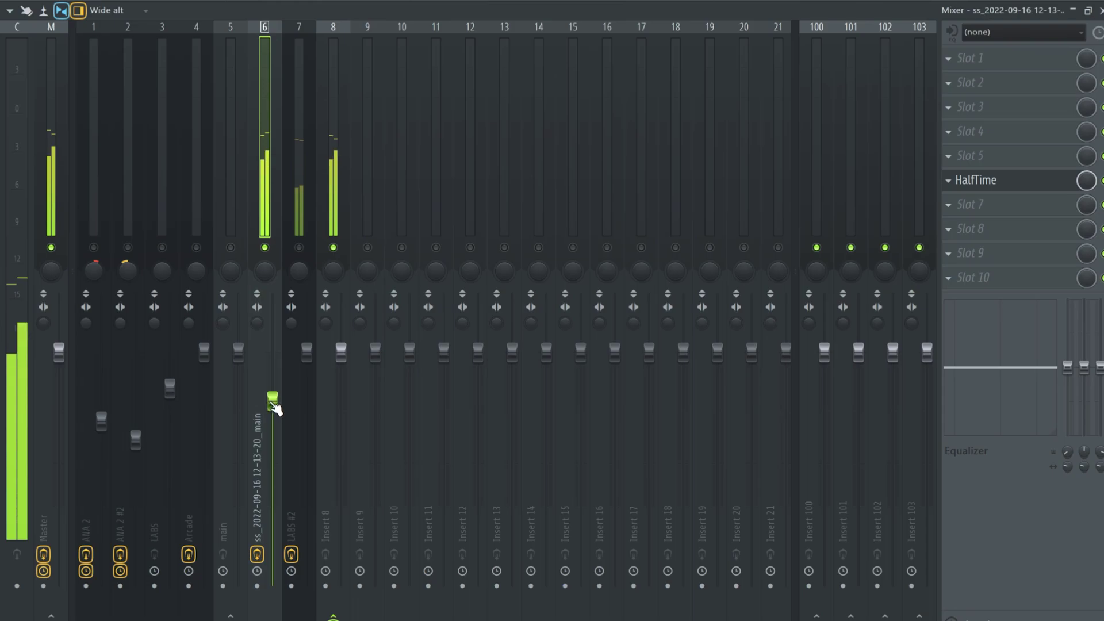
left_click(306, 278)
left_click_drag(309, 361, 306, 381)
left_click(330, 206)
left_click(300, 253)
key("F6")
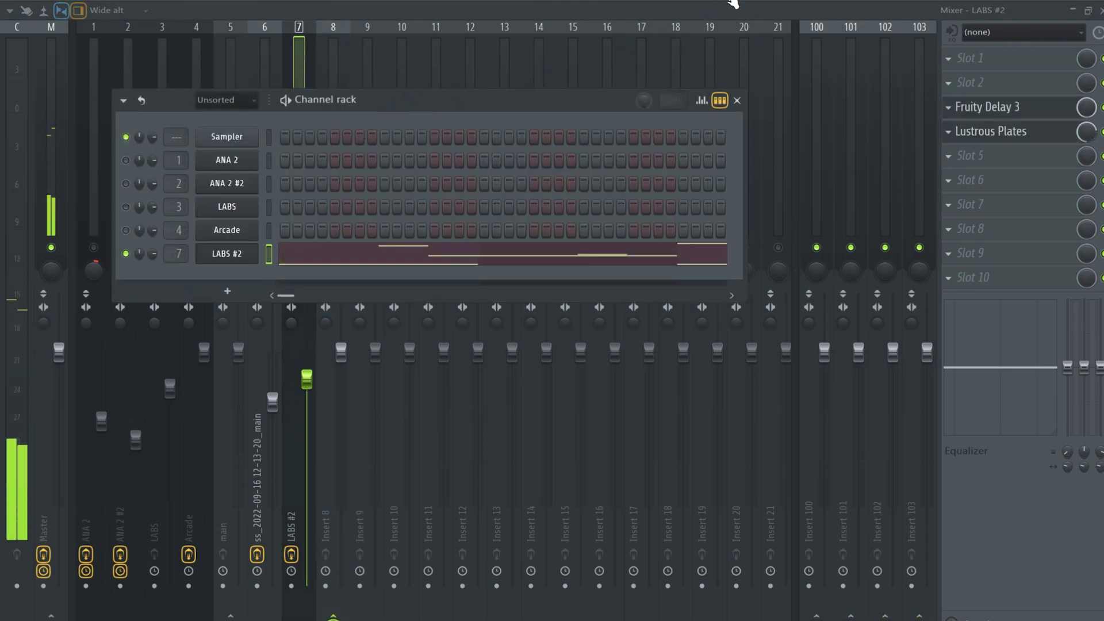
key("F5")
left_click(245, 298)
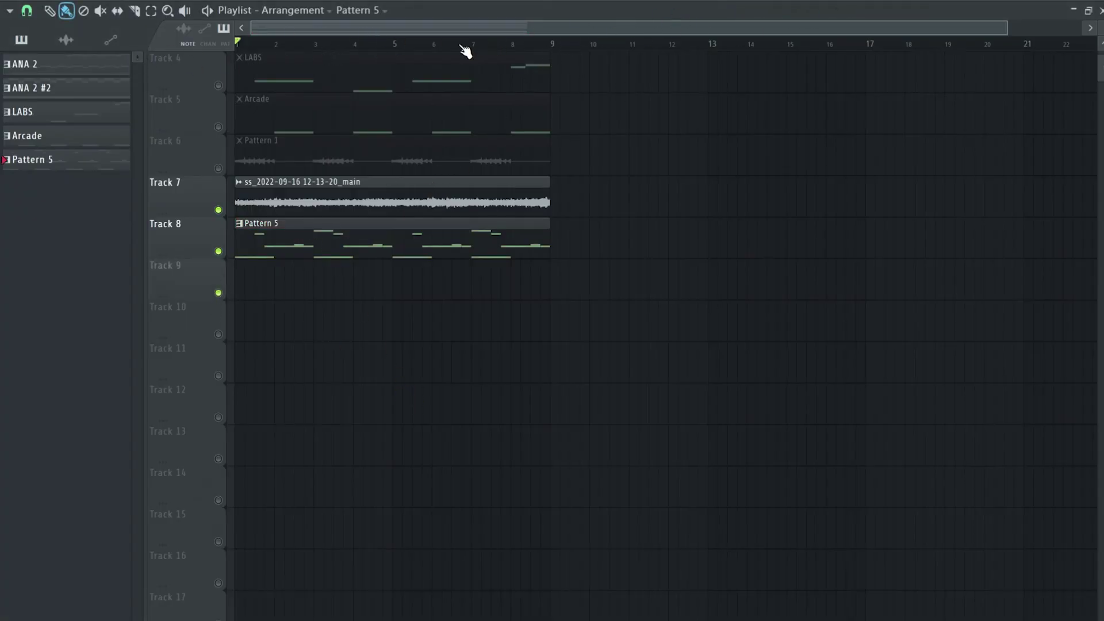
left_click(288, 10)
key("F9")
Arm mixer Insert 8 for recording and load MO-TT into its effect slot 5.
left_click(265, 217)
left_click(296, 210)
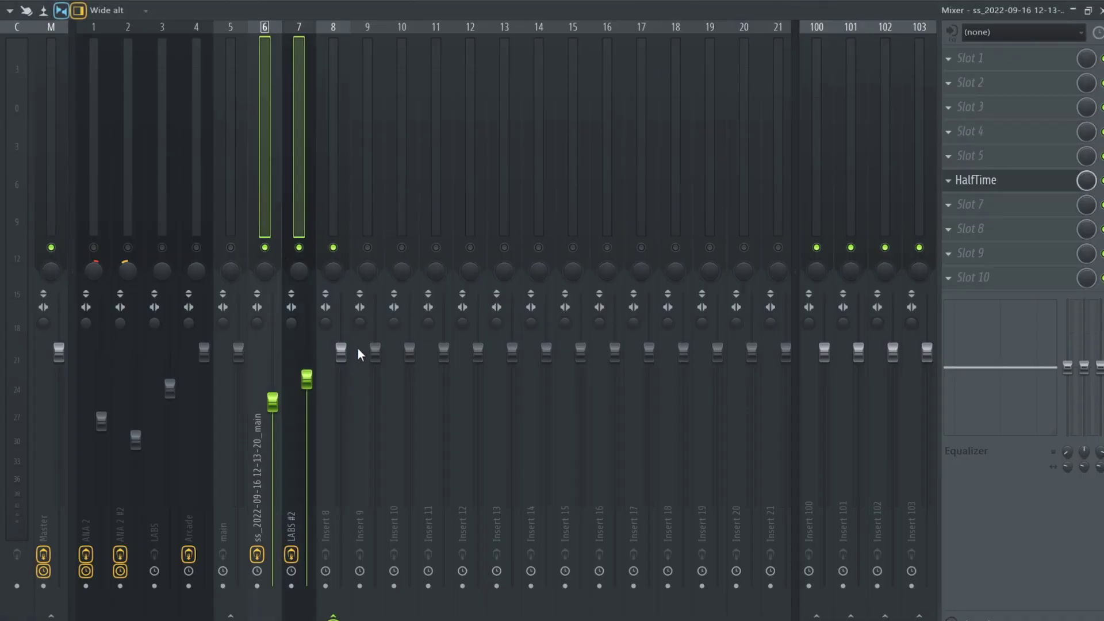
left_click(341, 190)
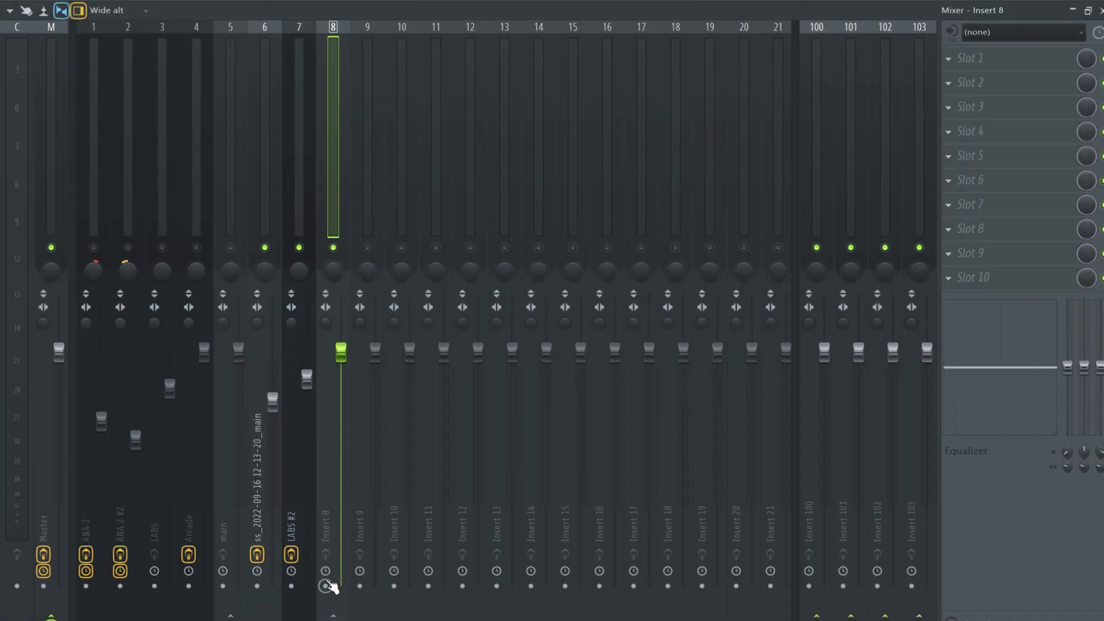
left_click(1023, 155)
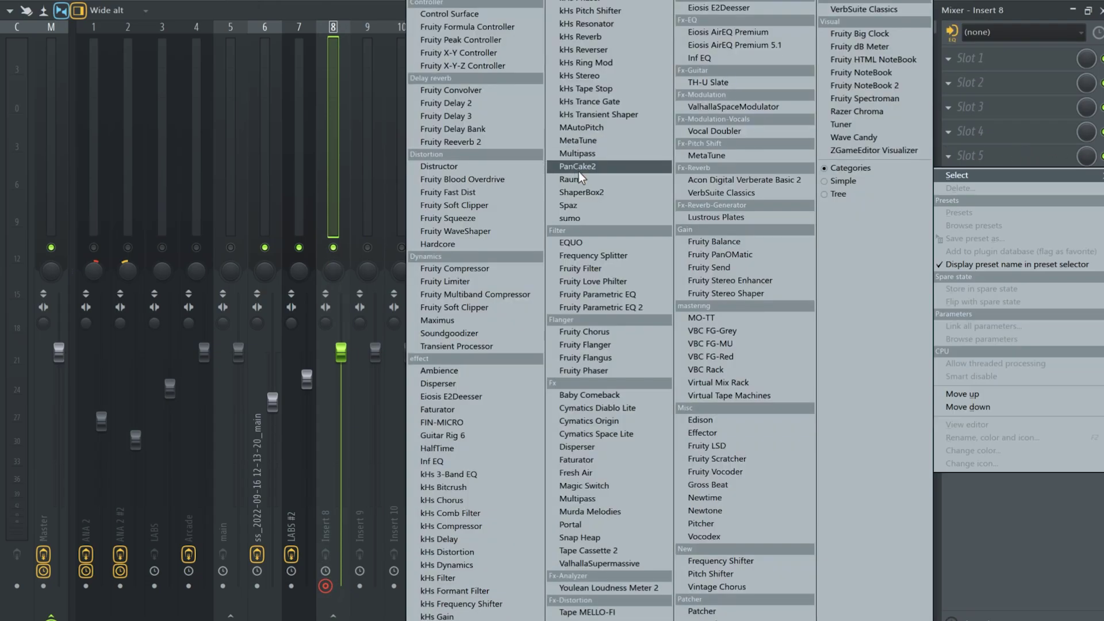
left_click(713, 322)
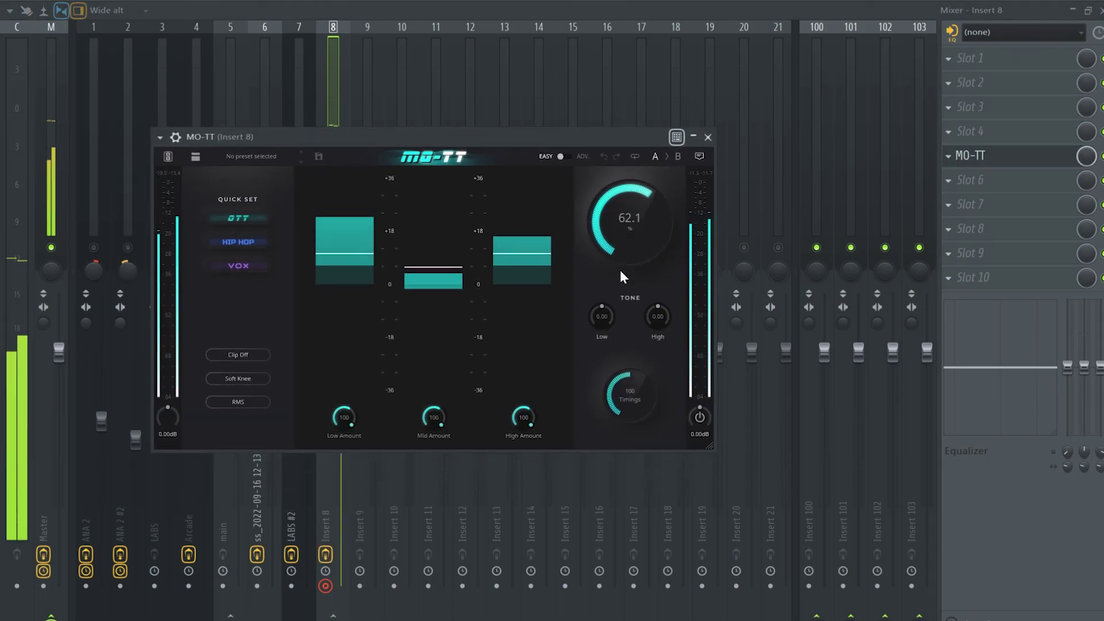
Set MO-TT's amount to 28.7, its mid band to 8.51 dB and its low band to 8.19 dB, and close the plugin.
left_click_drag(616, 293, 613, 302)
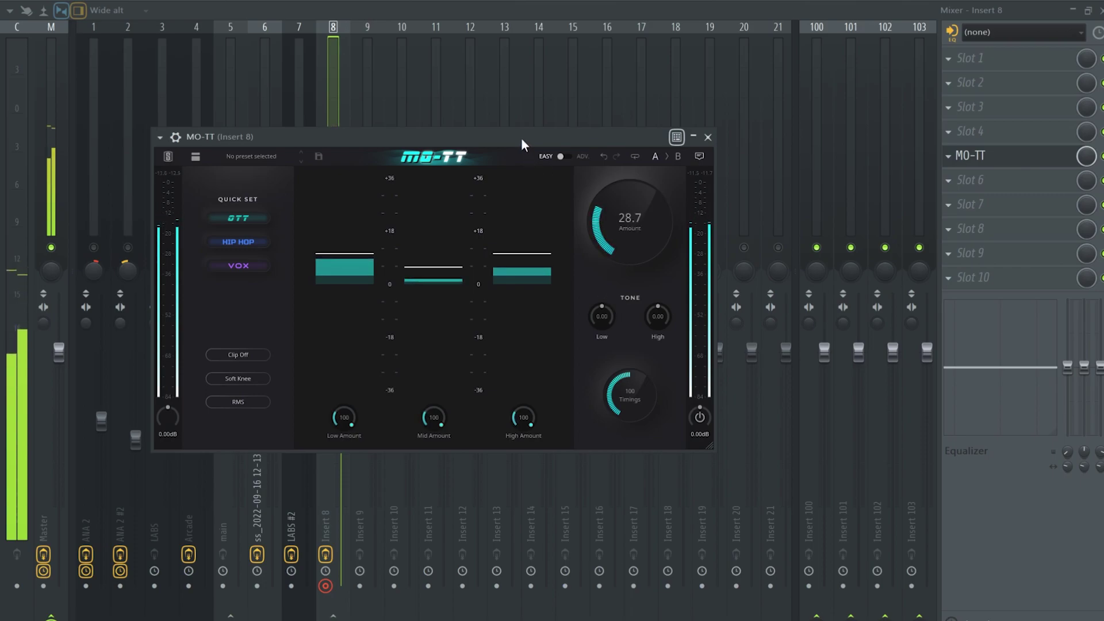
left_click_drag(520, 138, 526, 139)
left_click_drag(452, 268, 451, 260)
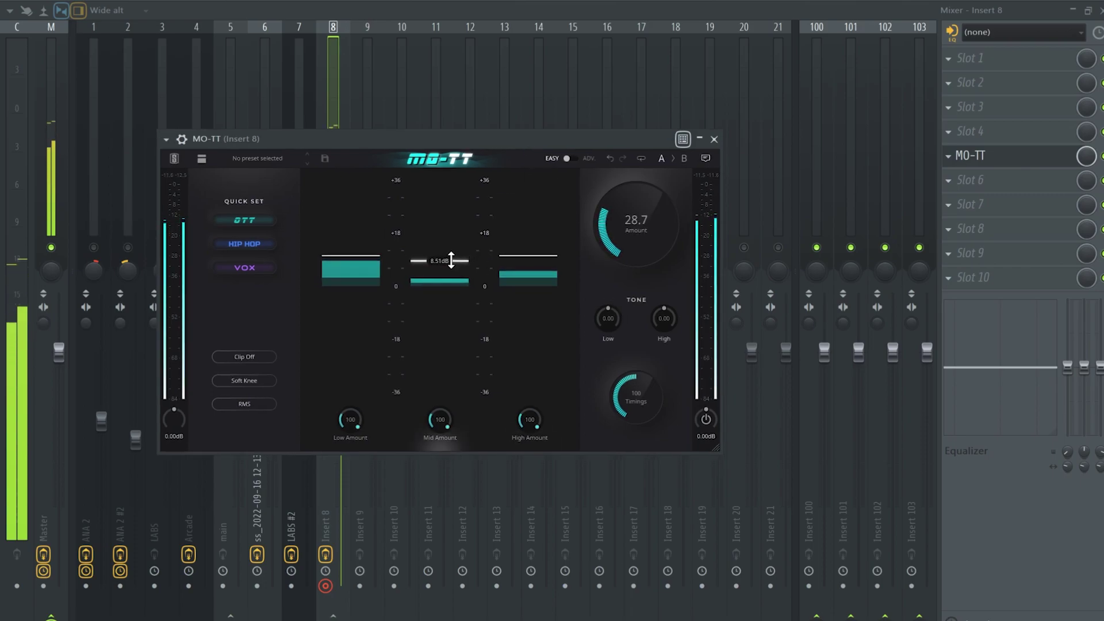
left_click_drag(357, 256, 374, 229)
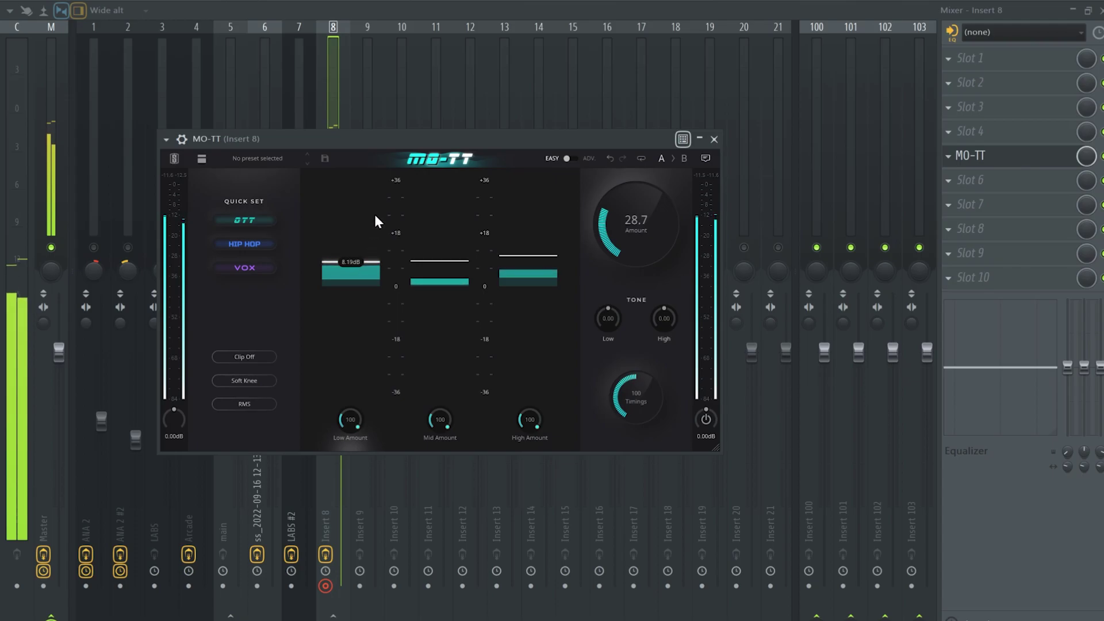
left_click(334, 128)
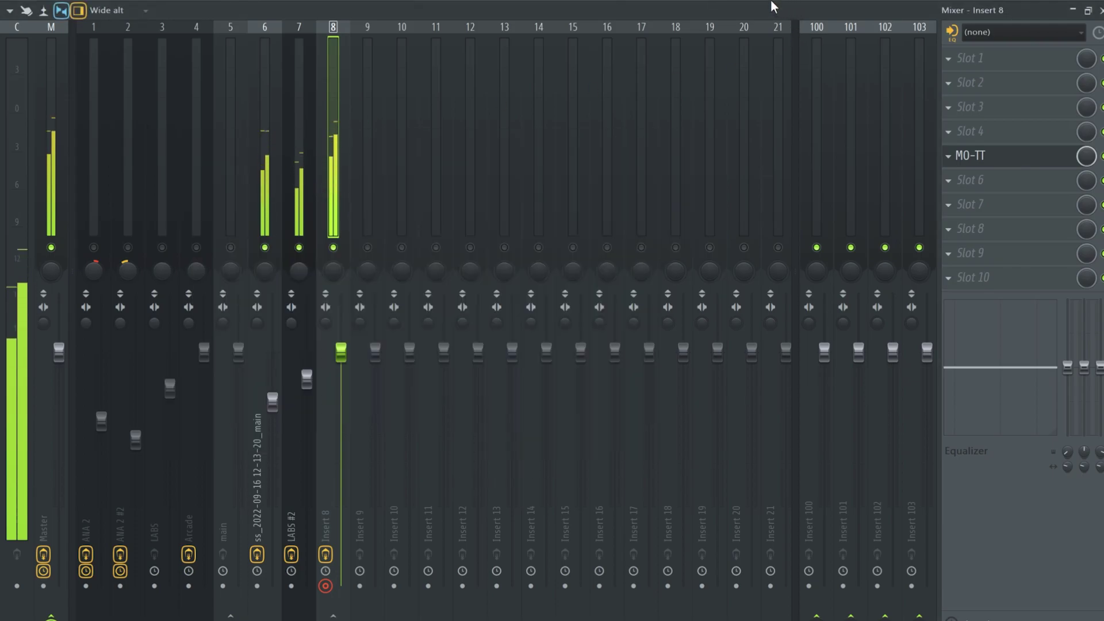
Unmute all playlist tracks, mute Tracks 2 through 6, and play the arrangement briefly.
key("F5")
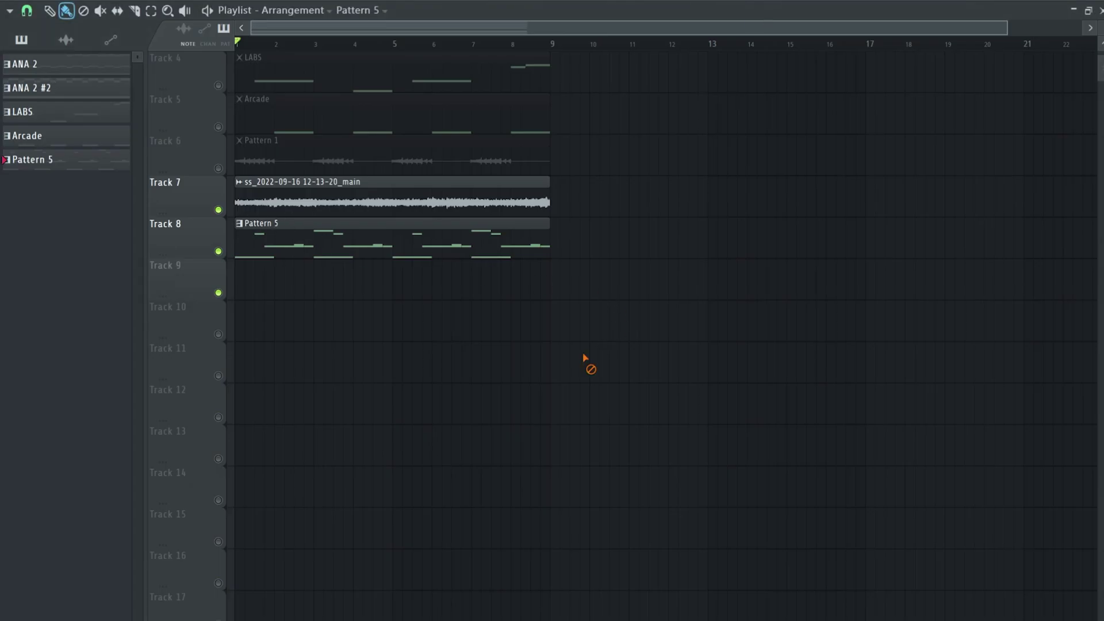
left_click(222, 296, "ctrl")
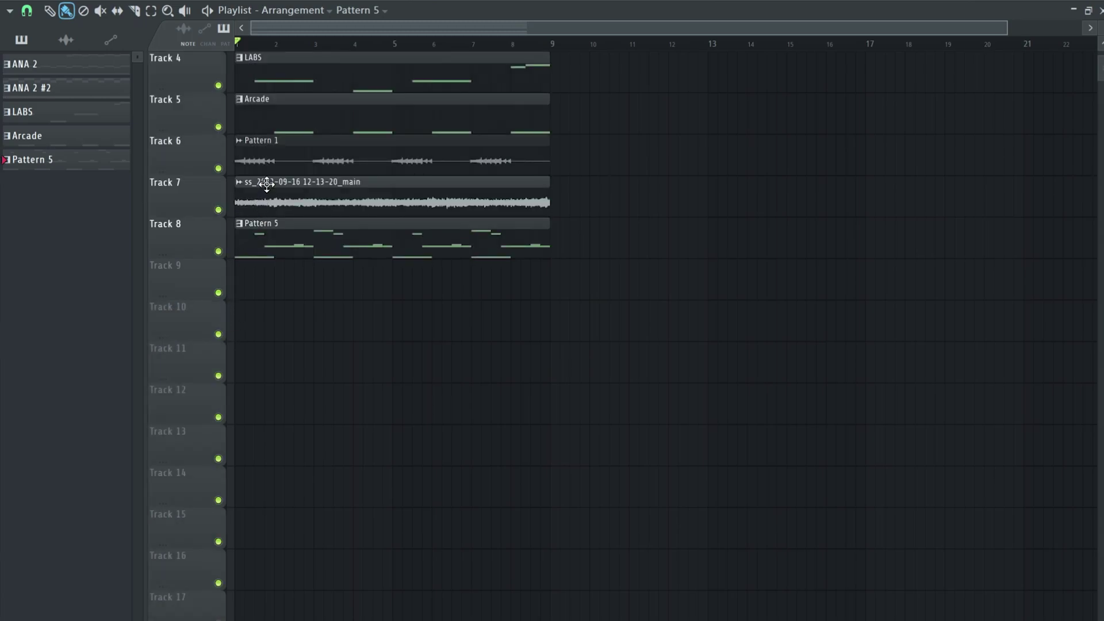
left_click_drag(227, 166, 221, 91)
scroll(222, 115, "up", 3)
left_click(218, 126)
left_click(219, 169)
scroll(291, 264, "up", 3)
key("space")
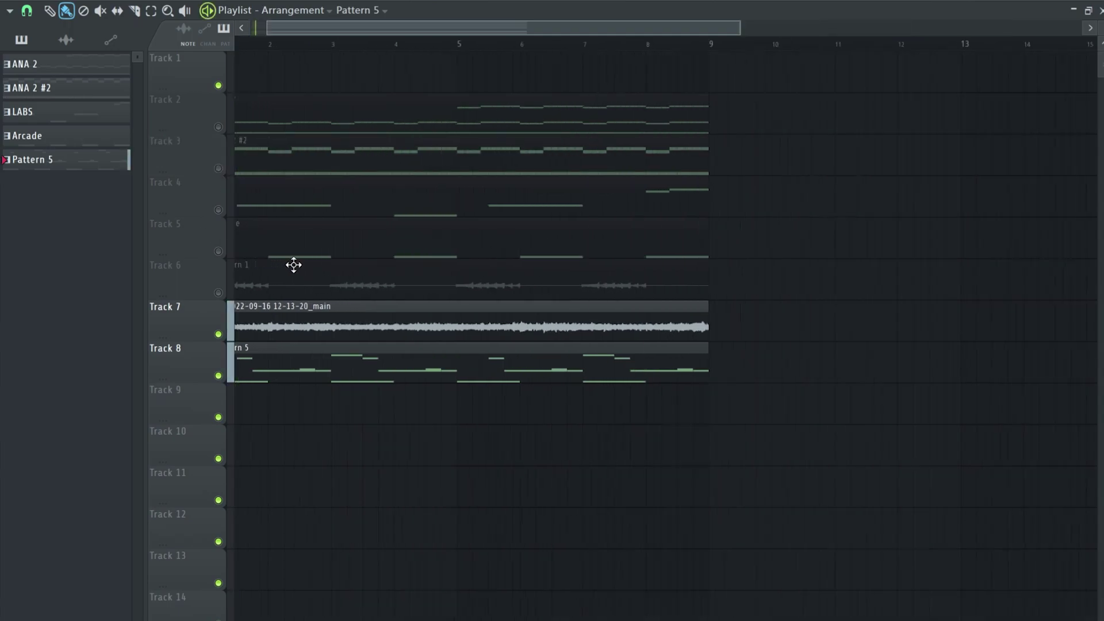
key("space")
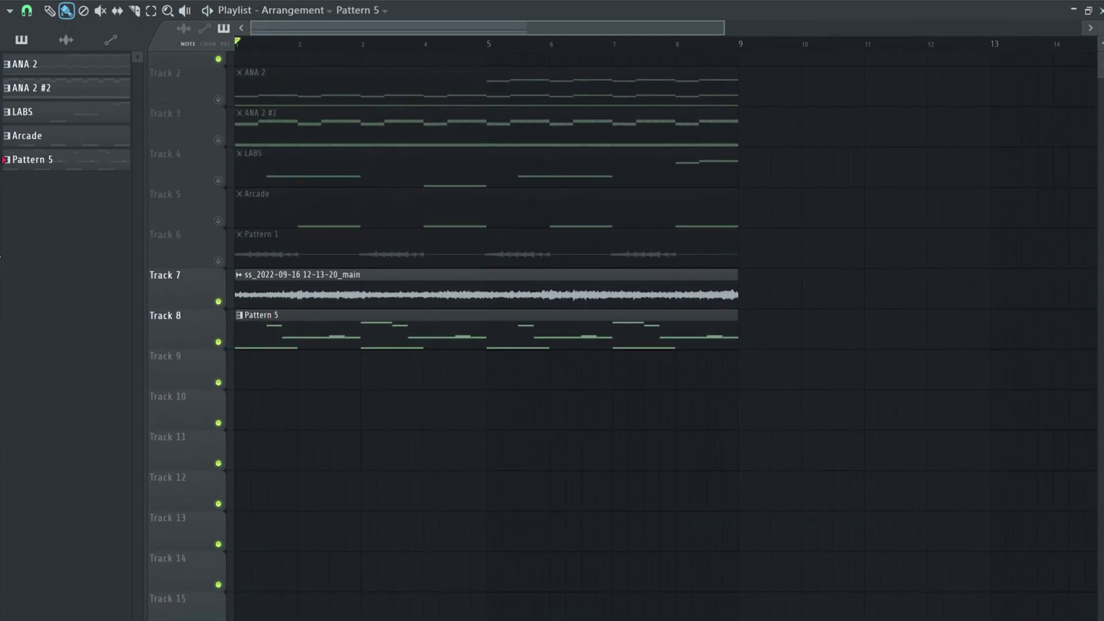
Find the EXPERIMENT CLUB 01 [Starter Edition] kit in the sample browser and open its PG EC1 - Instrument Shots folder.
key("alt+F8")
scroll(161, 437, "down", 5)
left_click_drag(141, 398, 166, 425)
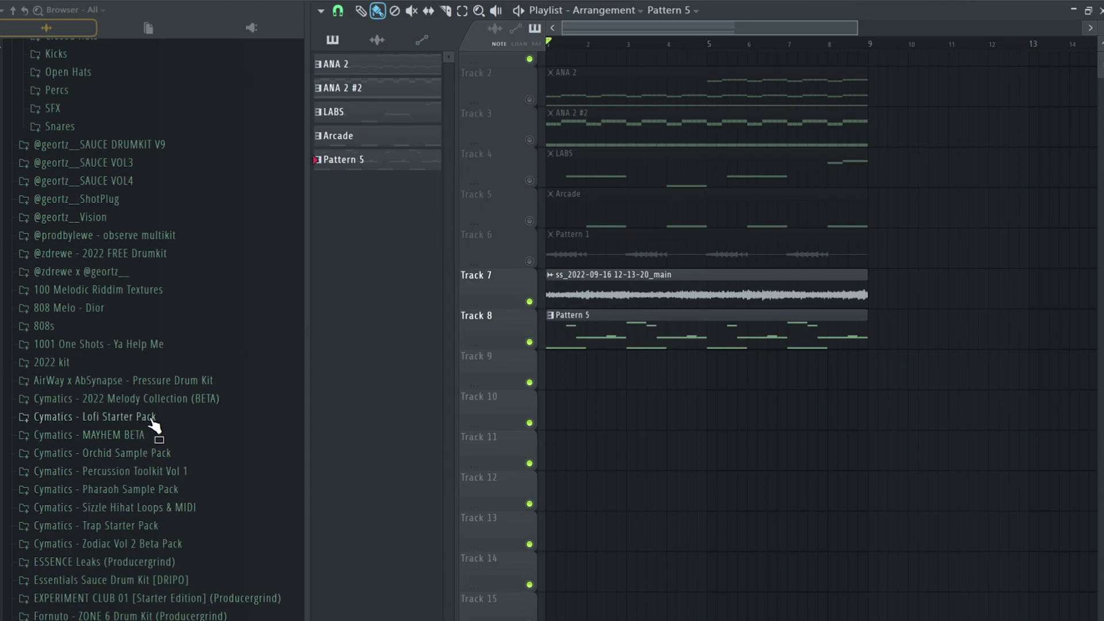
scroll(144, 415, "down", 4)
left_click_drag(149, 428, 148, 390)
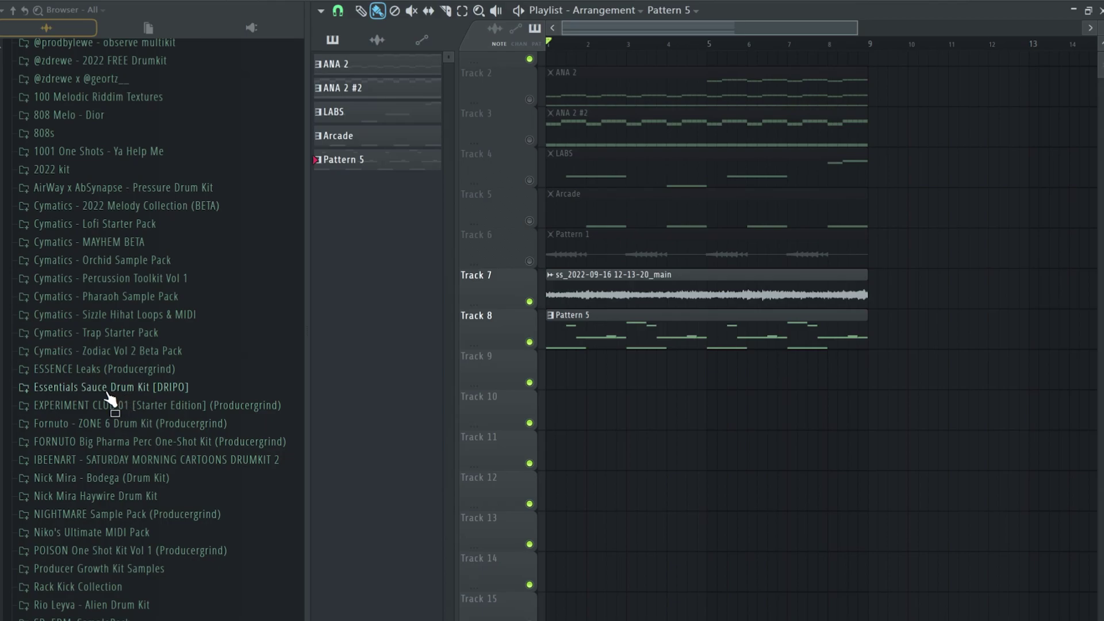
left_click(86, 408)
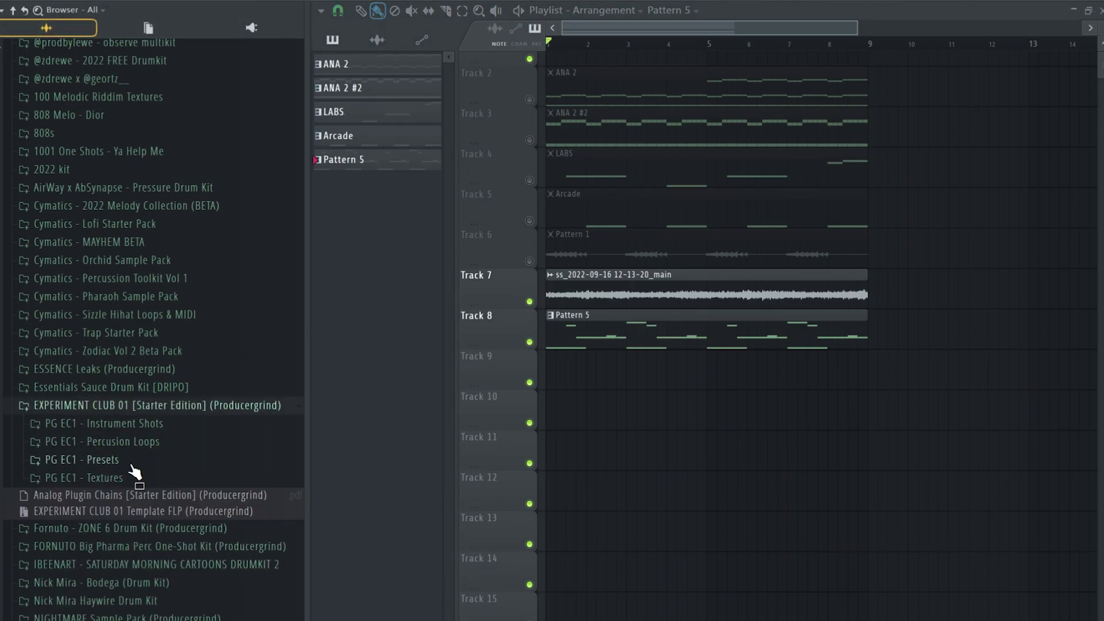
left_click(134, 479)
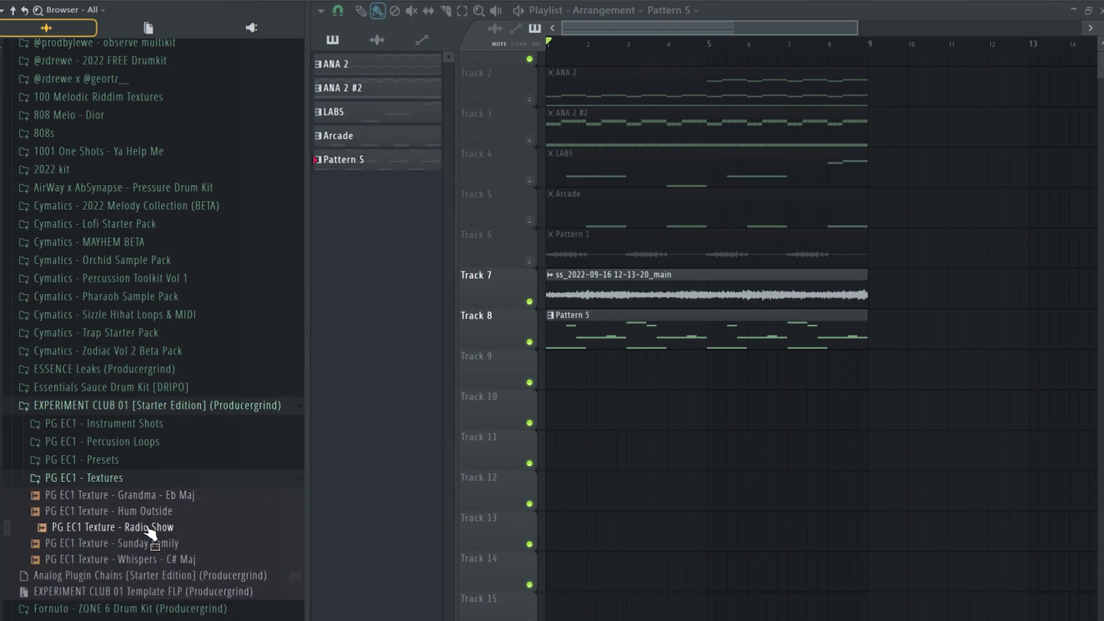
left_click(81, 424)
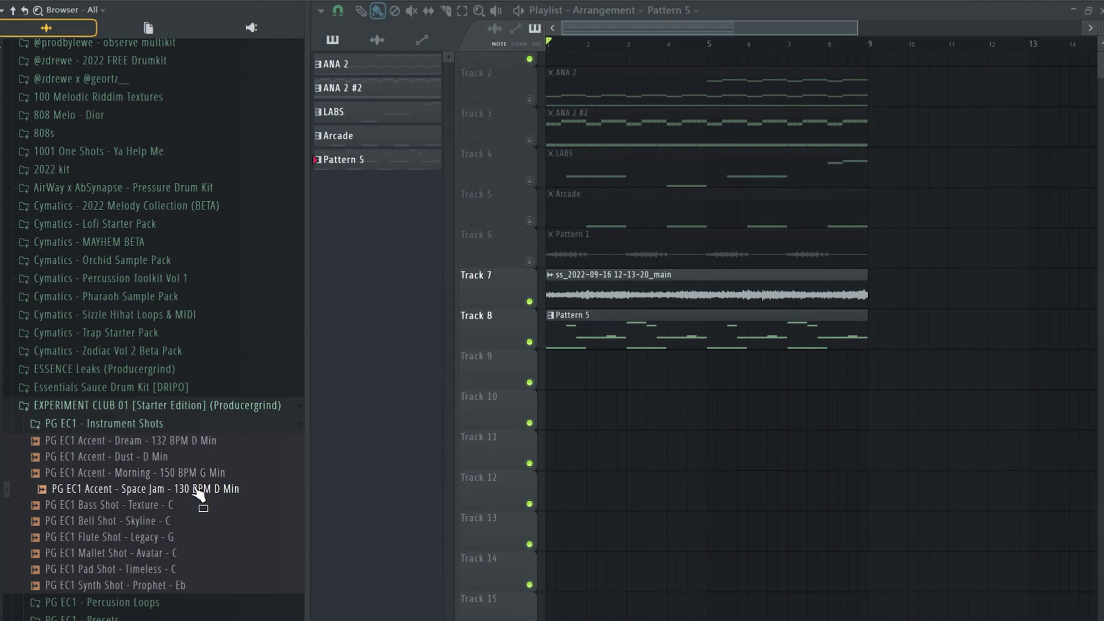
Place PG EC1 Accent - Space Jam on Track 9 at bar 5, using Stretch time stretching and Generic (bleeding) declicking.
left_click_drag(197, 500, 738, 378)
left_click(723, 156)
left_click(713, 196)
left_click(485, 230)
left_click(467, 285)
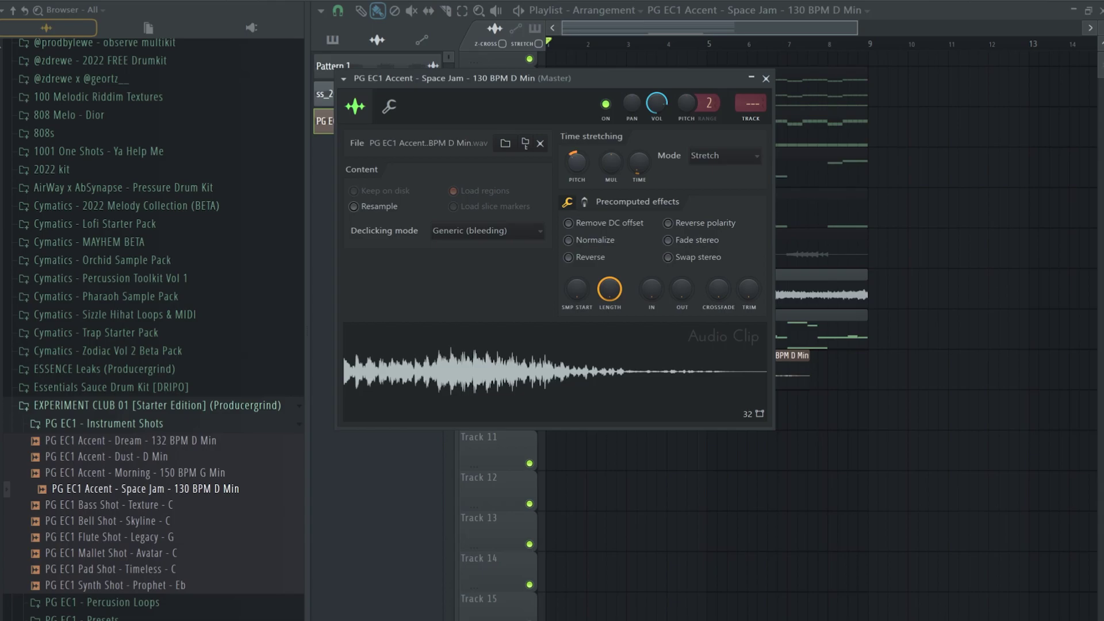
Lower the Space Jam clip's volume while playing the arrangement, and close its settings.
key("space")
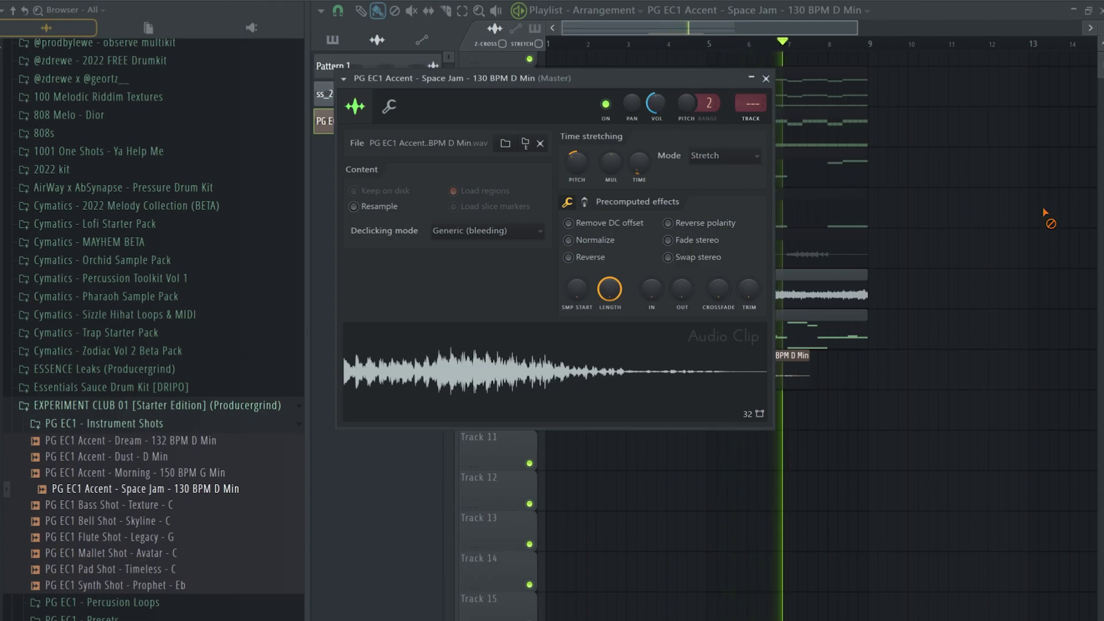
key("Escape")
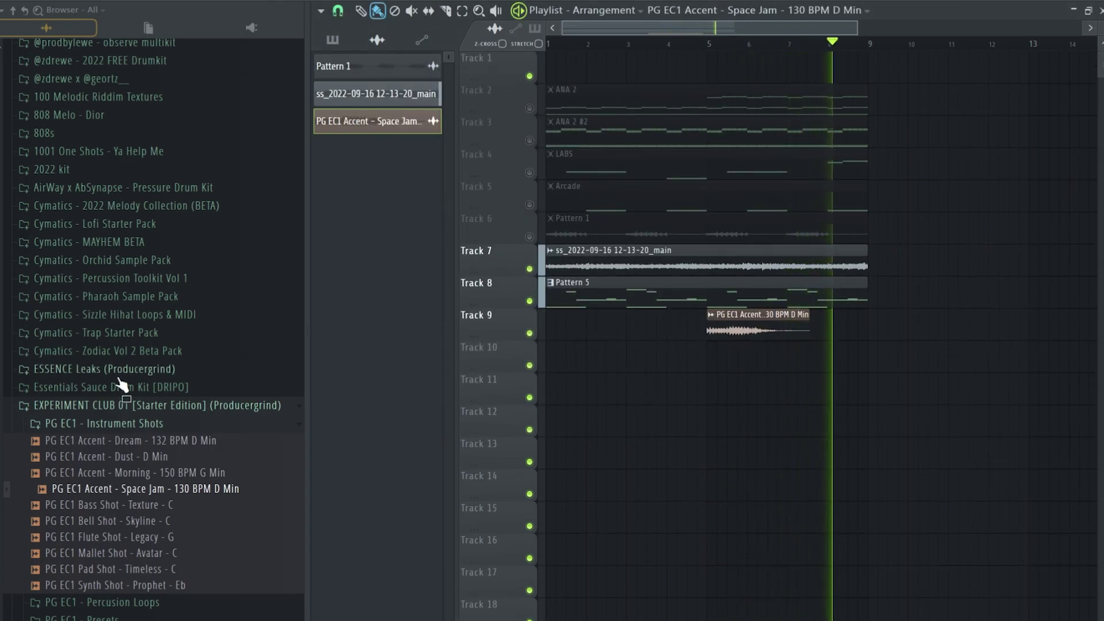
key("space")
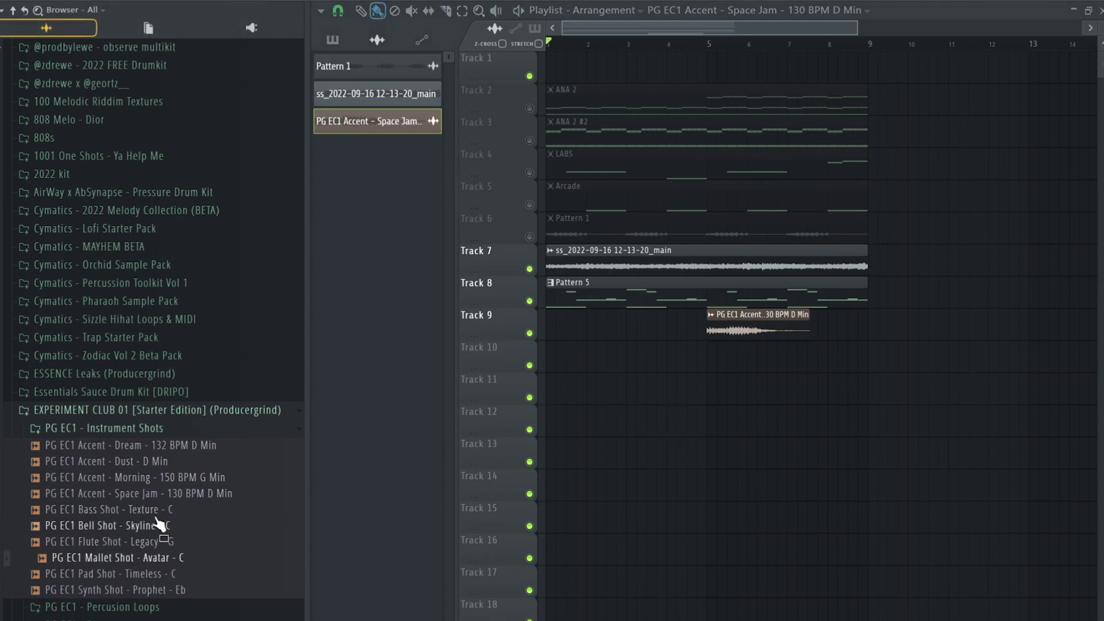
Audition the Dream and Dust accents, place PG EC1 Accent - Dust on Track 10 at bar 3, and open its settings.
left_click(139, 449)
left_click(137, 462)
left_click_drag(149, 470, 655, 368)
double_click(658, 370)
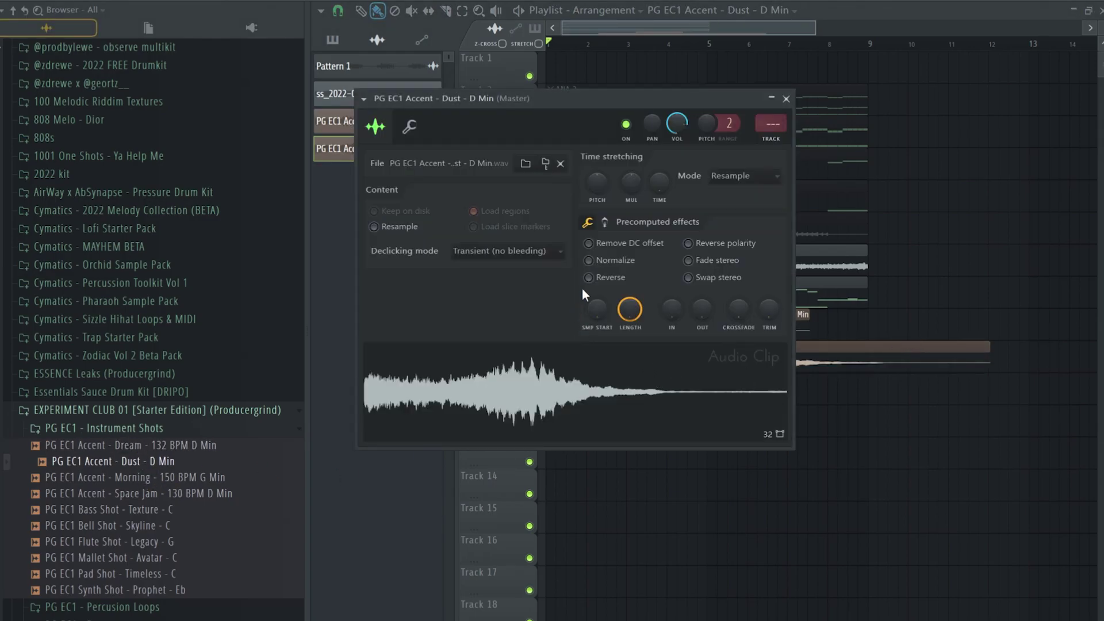
Set the Dust clip's time stretching mode to Stretch and its declicking mode to Generic (bleeding).
left_click(748, 178)
left_click(739, 216)
left_click(560, 253)
left_click(520, 302)
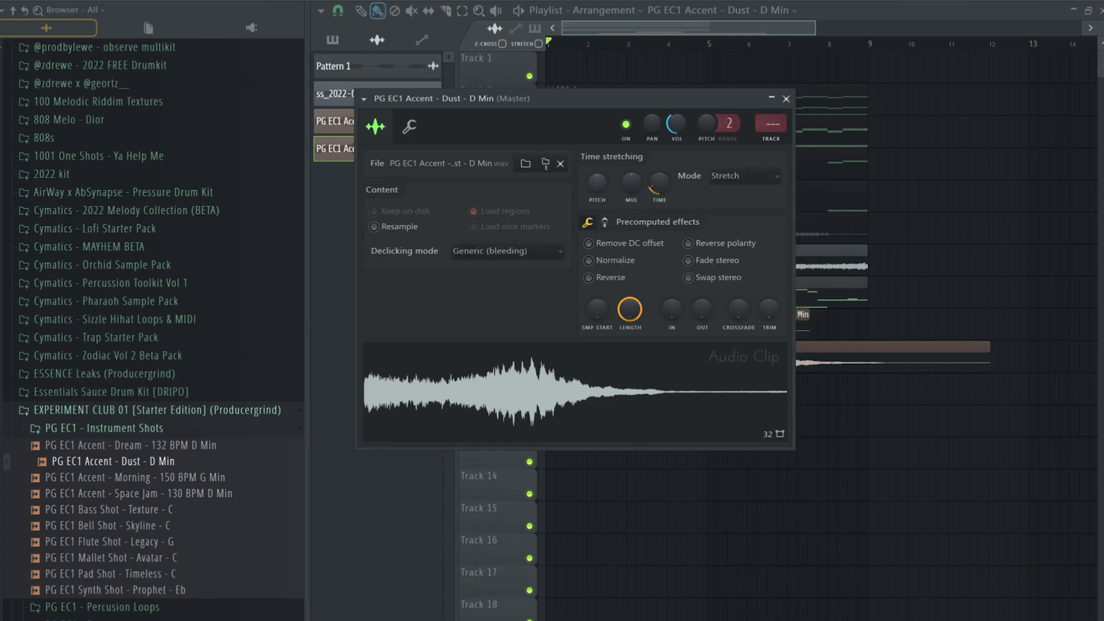
Lower the Dust clip's pitch and volume while playing the arrangement, and trim its end to just before bar 9.
key("space")
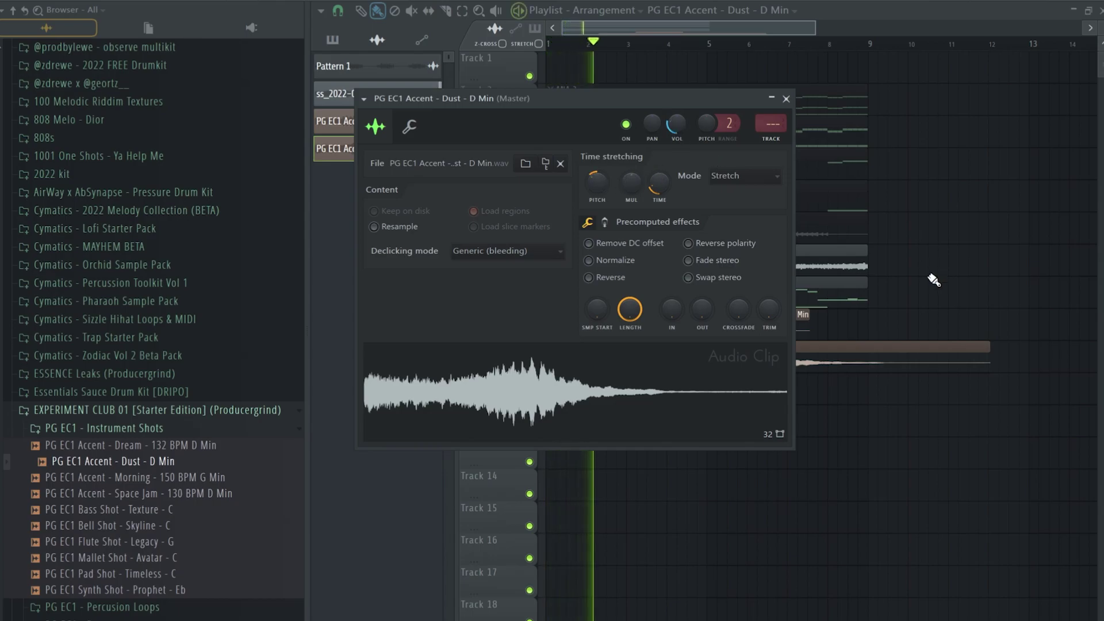
key("Escape")
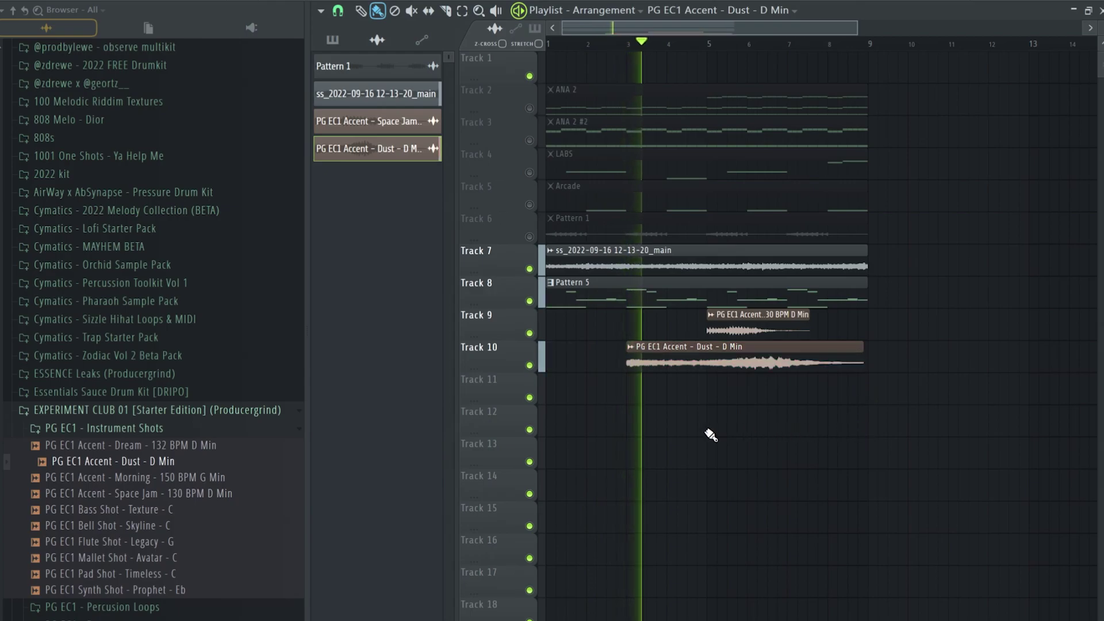
scroll(697, 409, "up", 5, "alt")
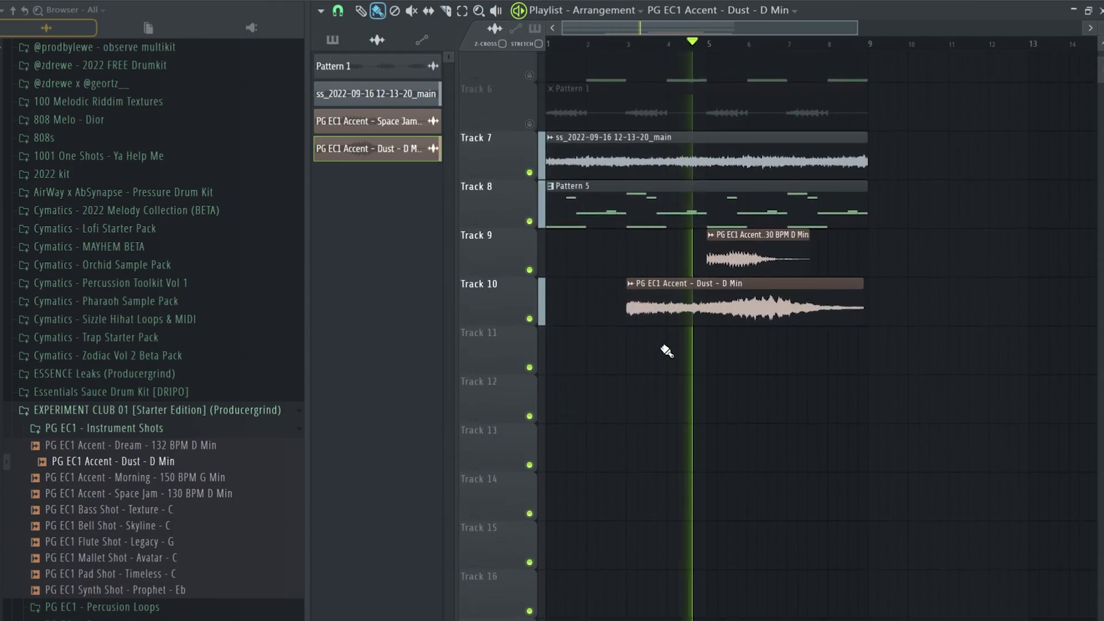
scroll(668, 354, "up", 3, "ctrl")
scroll(664, 345, "down", 2, "alt")
double_click(665, 319)
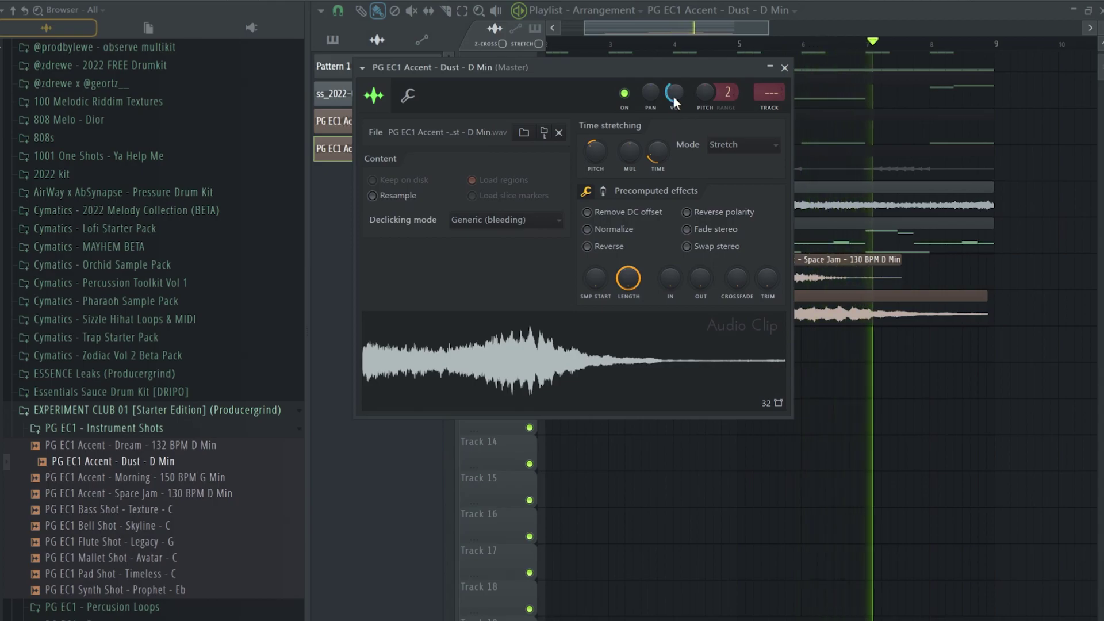
left_click(784, 67)
scroll(747, 397, "down", 3, "ctrl")
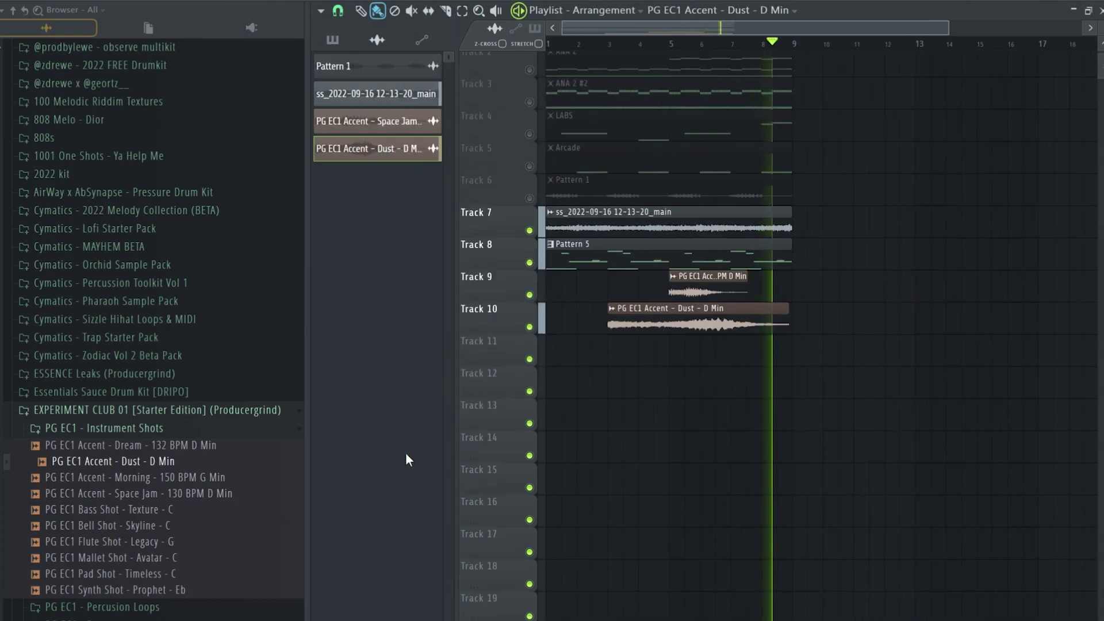
key("space")
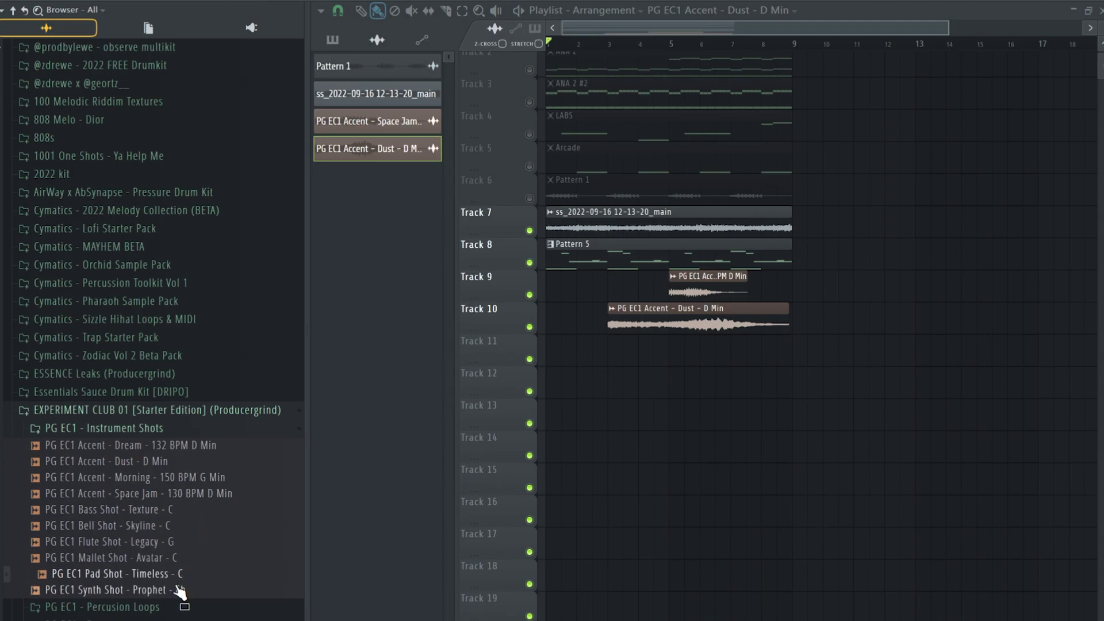
Place PG EC1 Pad Shot - Timeless - C on Track 11 at bar 1, using Stretch time stretching and Generic (bleeding) declicking.
left_click_drag(175, 583, 556, 355)
double_click(555, 355)
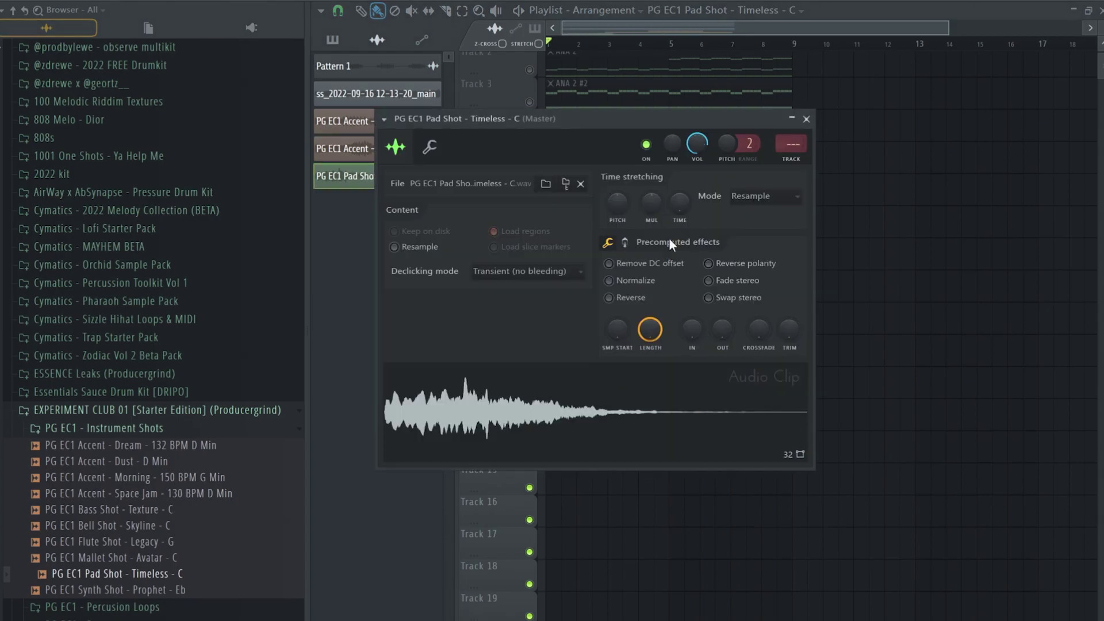
left_click(764, 196)
left_click(748, 224)
left_click(526, 271)
left_click(506, 325)
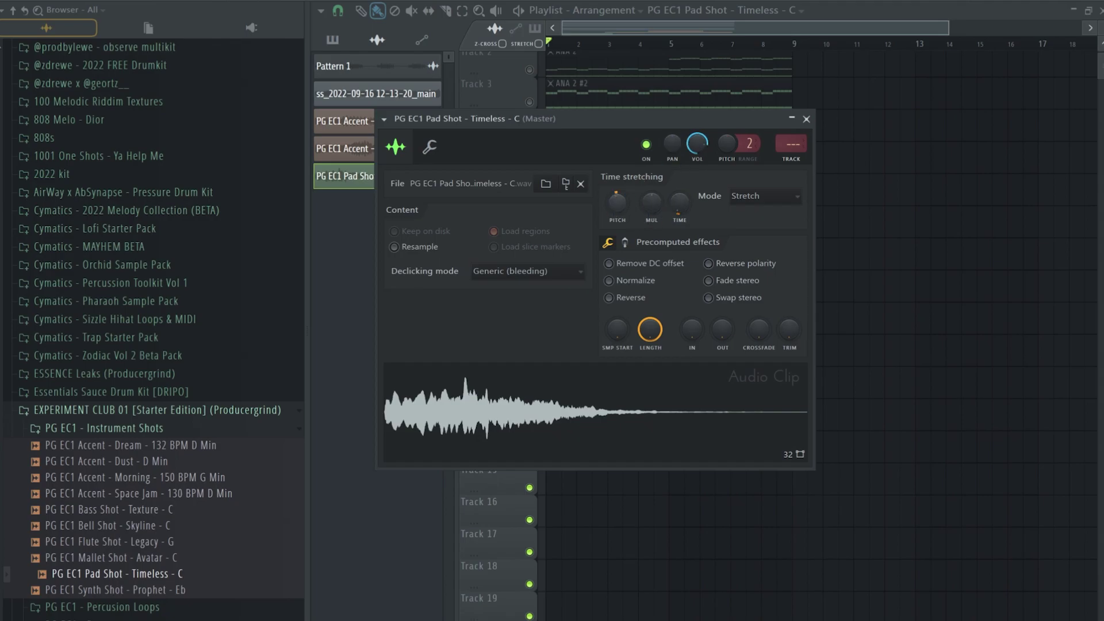
Lower the Timeless pad clip's volume and shift its pitch using a range of 12, and play the arrangement.
left_click(806, 119)
double_click(598, 349)
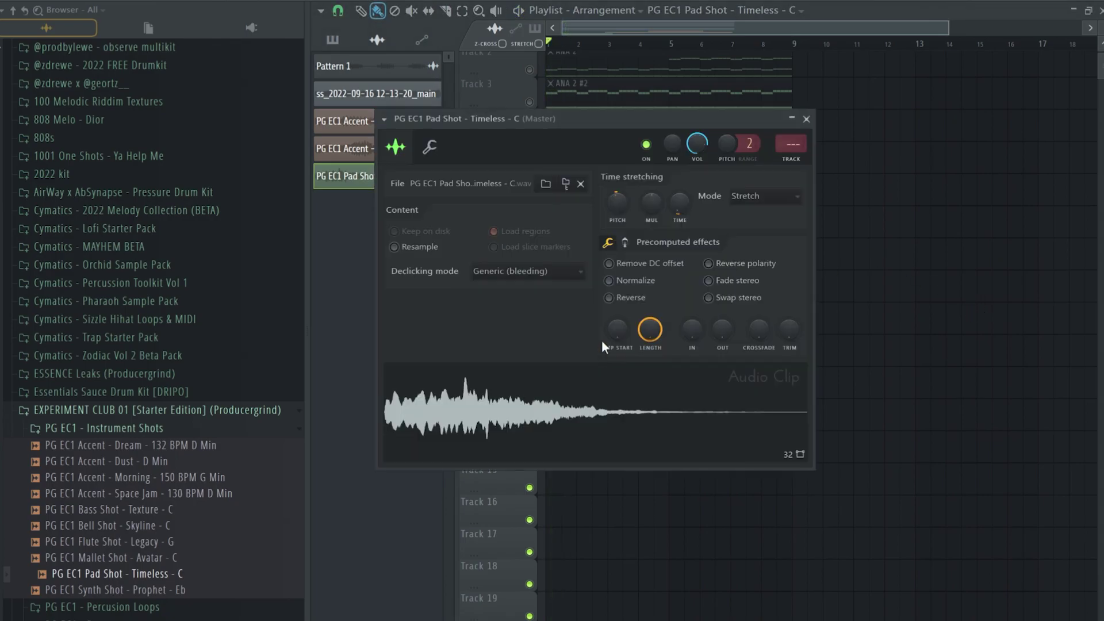
left_click_drag(749, 144, 749, 137)
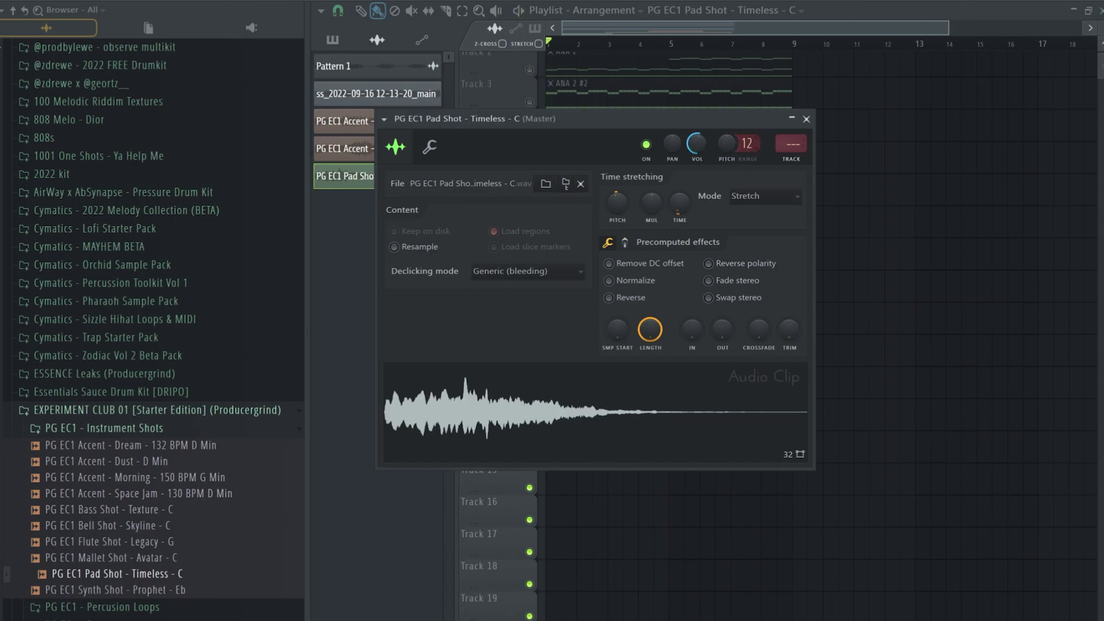
key("space")
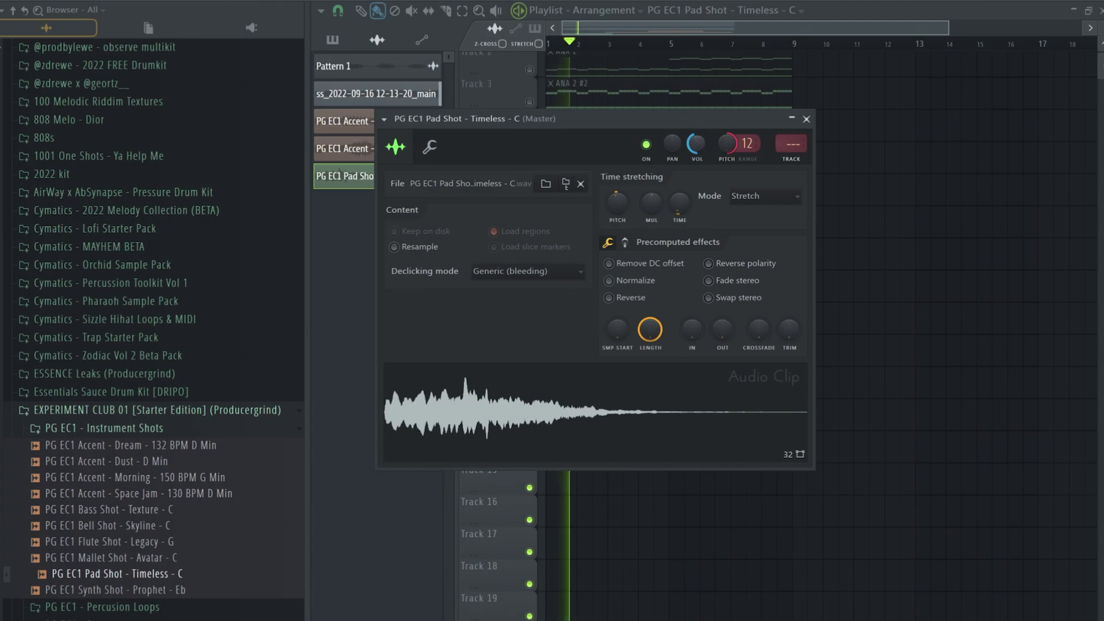
Assign the Timeless pad to mixer track 9 and add Fruity Reeverb 2 in Slot 6, based on the Cathedral preset.
left_click(793, 144)
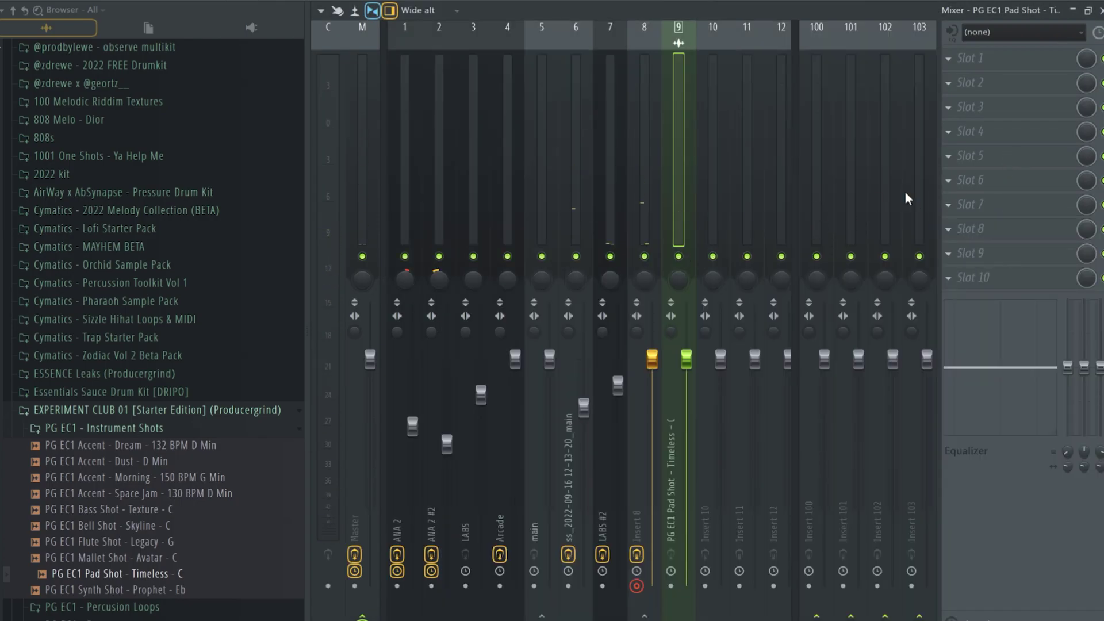
left_click(972, 189)
left_click(450, 142)
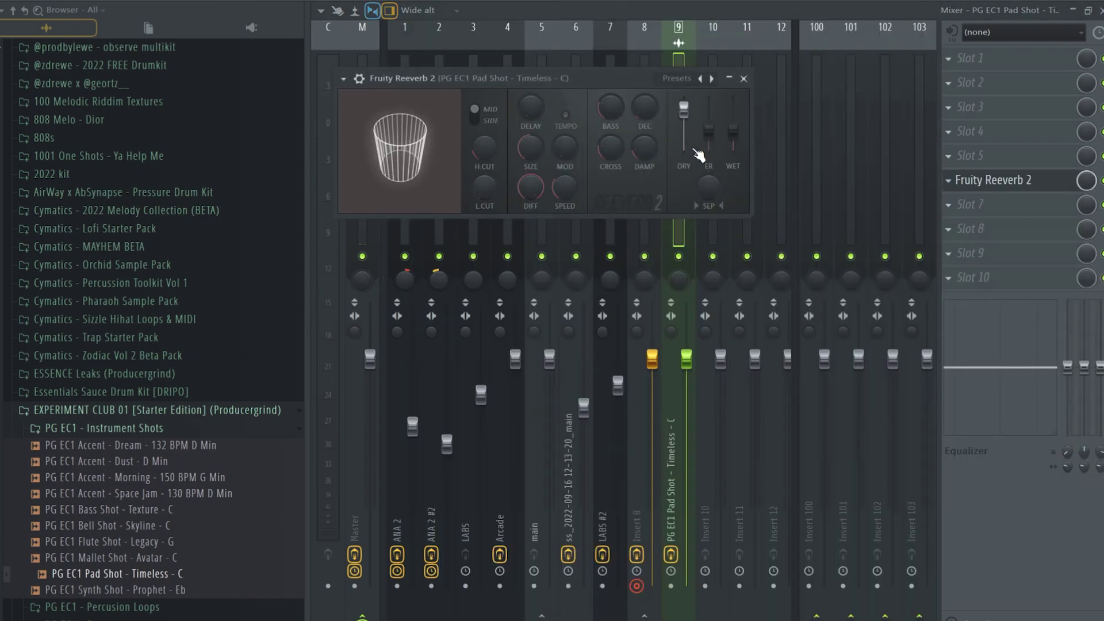
left_click_drag(684, 119, 684, 123)
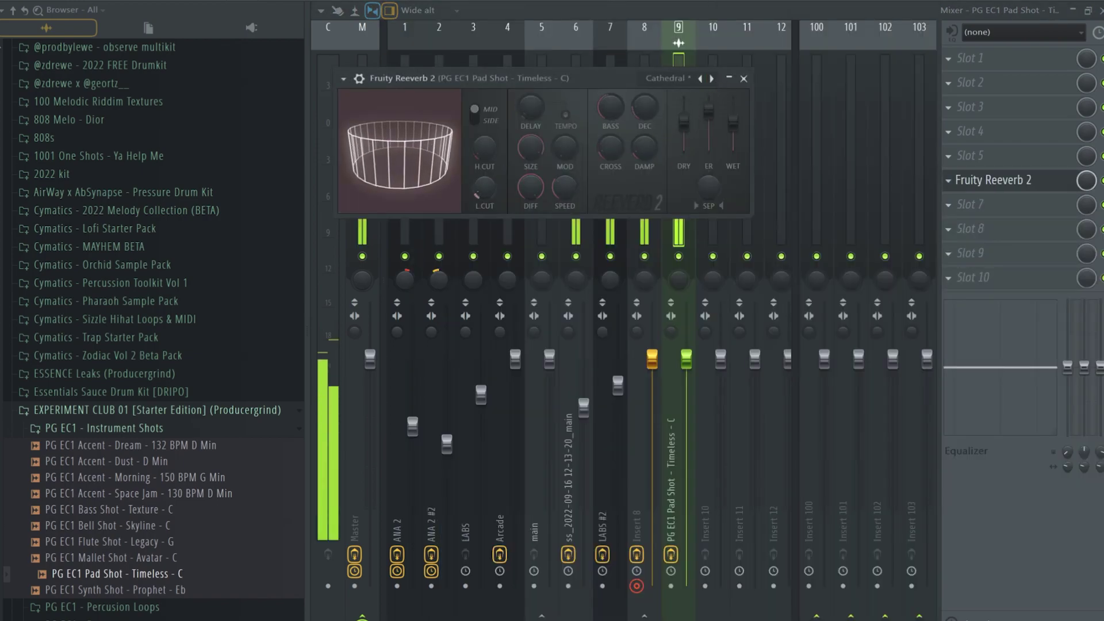
left_click(744, 78)
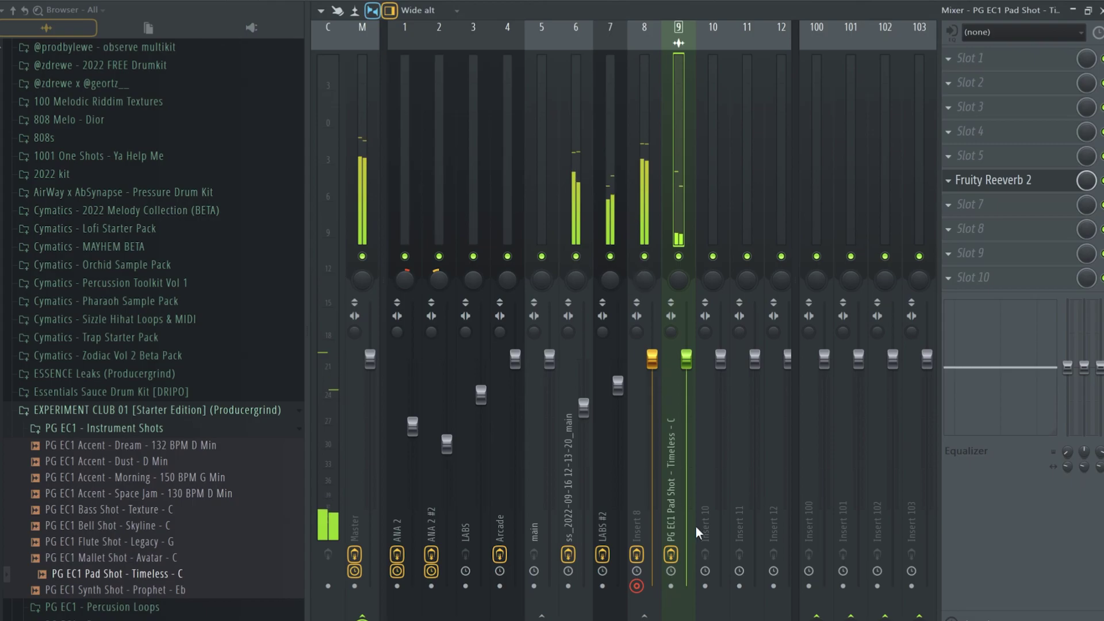
Assign the Dust and Space Jam clips to mixer tracks 10 and 11, and route all three sample tracks only to Insert 8.
right_click(645, 615)
left_click(688, 613)
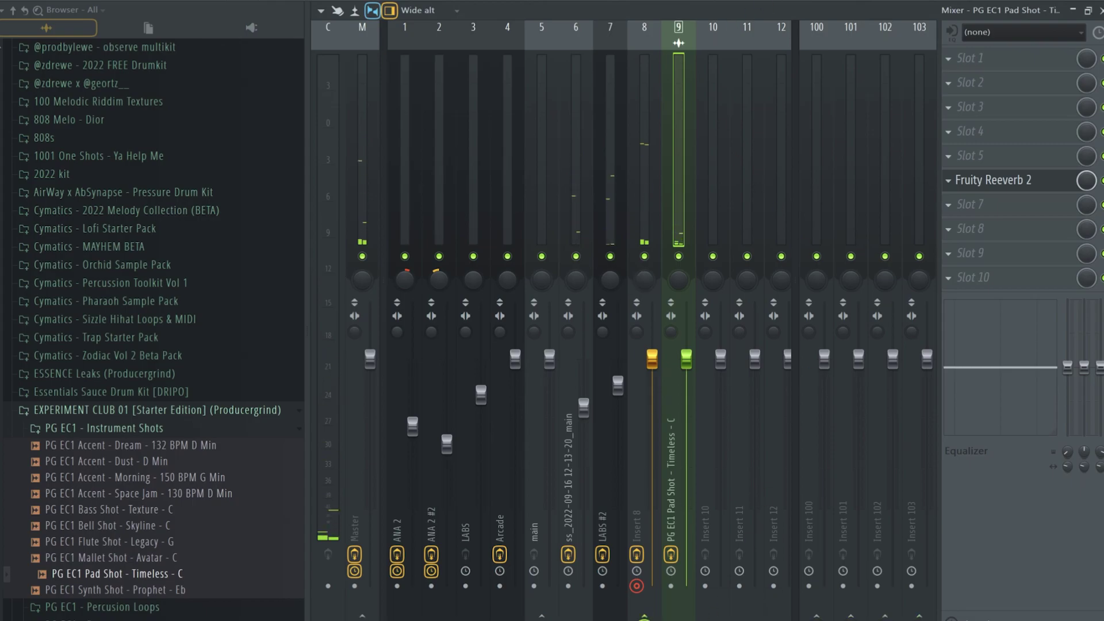
key("F5")
double_click(720, 320)
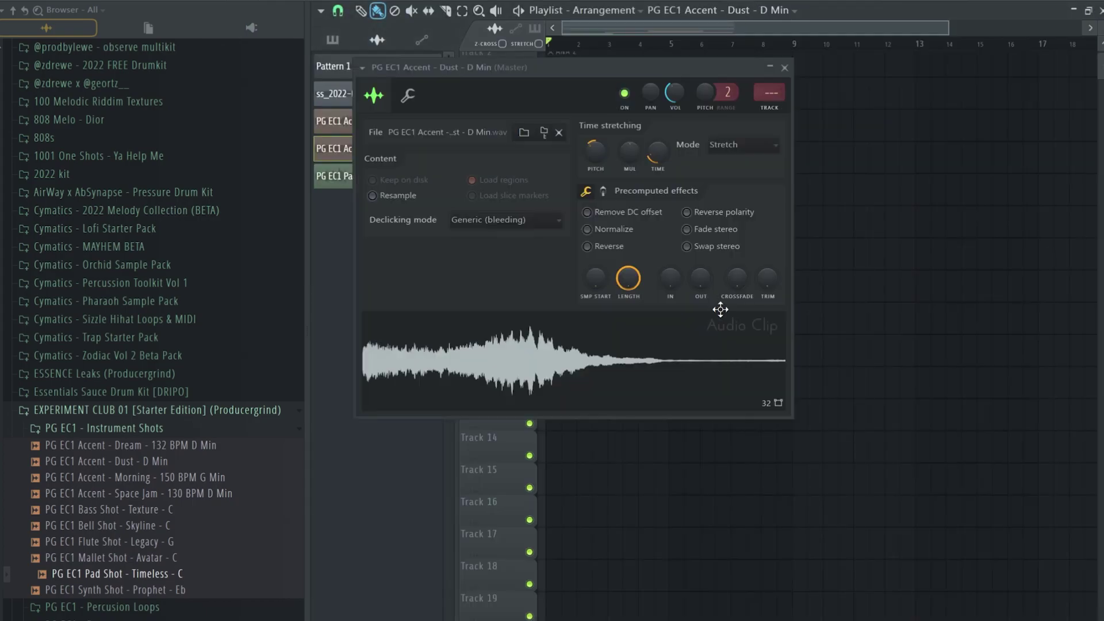
left_click(769, 113)
key("F6")
key("ctrl+l")
key("F6")
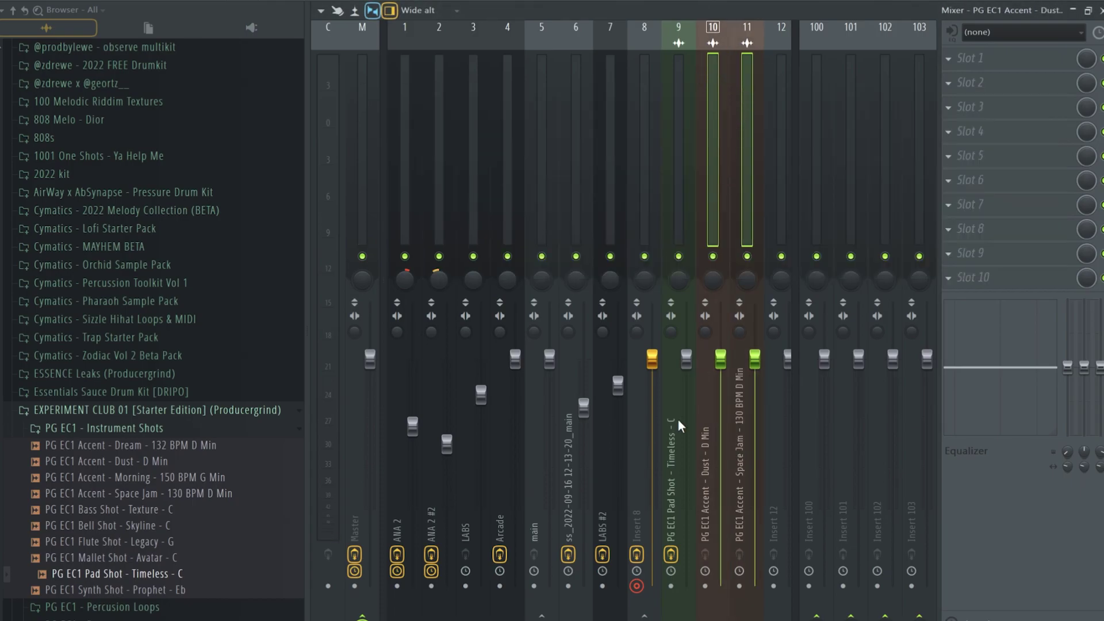
right_click(689, 618)
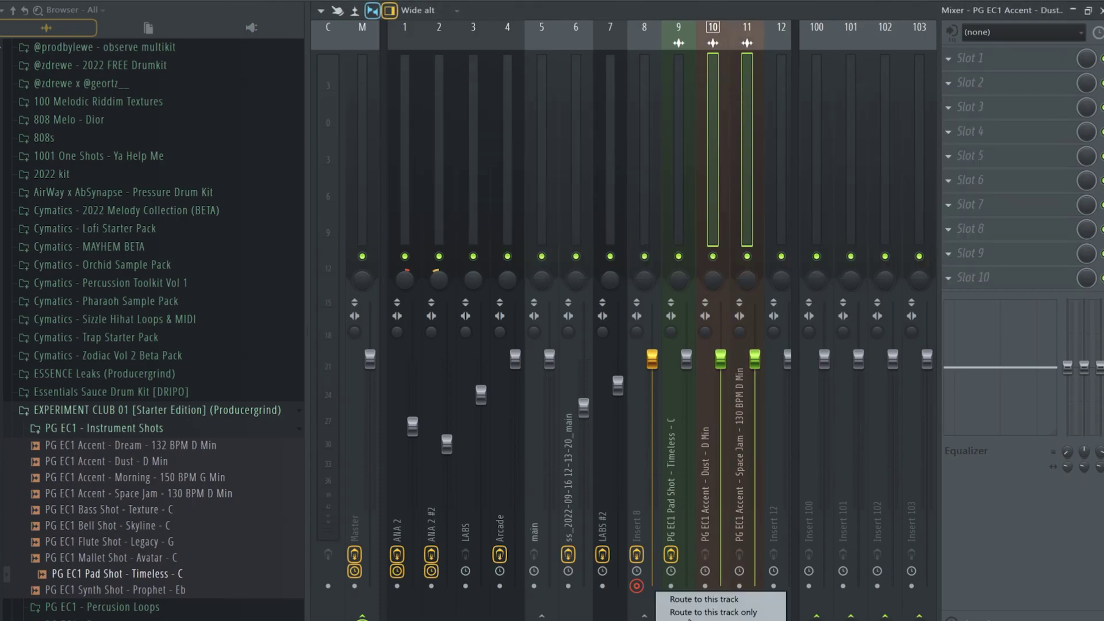
left_click(544, 193)
Play the arrangement, compare the mixer tracks, and lower the Dust track's volume well below the other samples.
key("space")
left_click(565, 197)
left_click(598, 205)
left_click(680, 220)
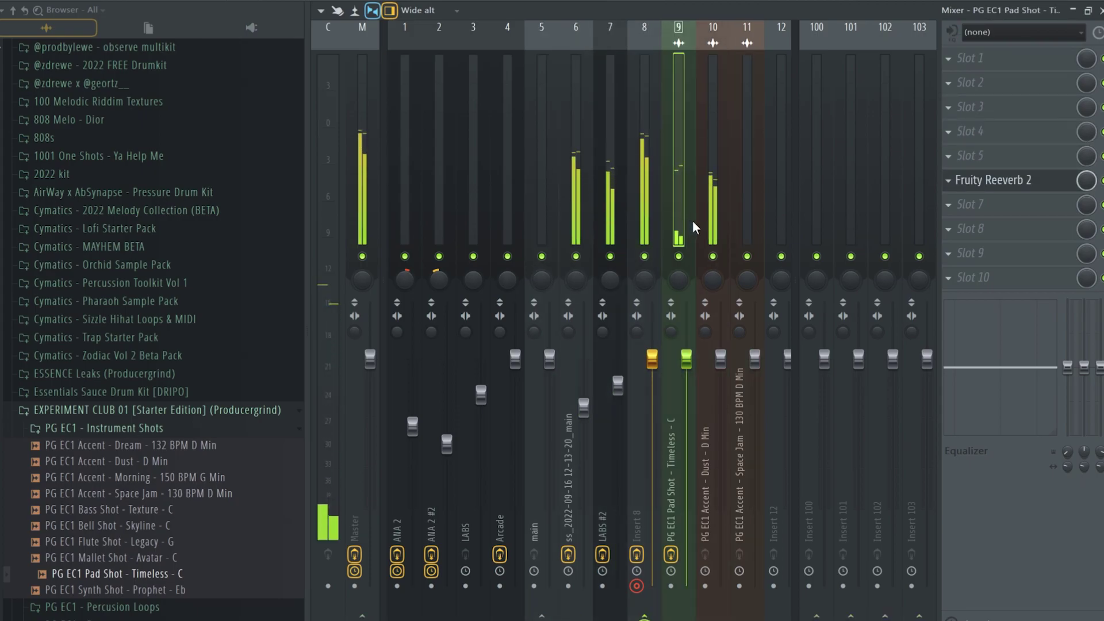
left_click(713, 222)
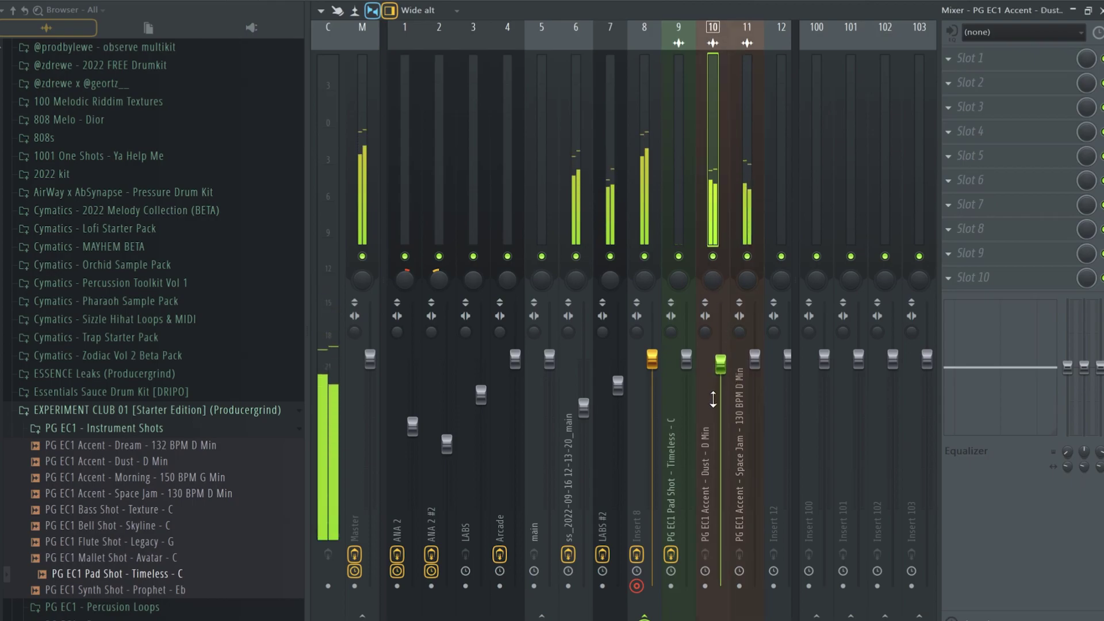
left_click_drag(720, 365, 719, 407)
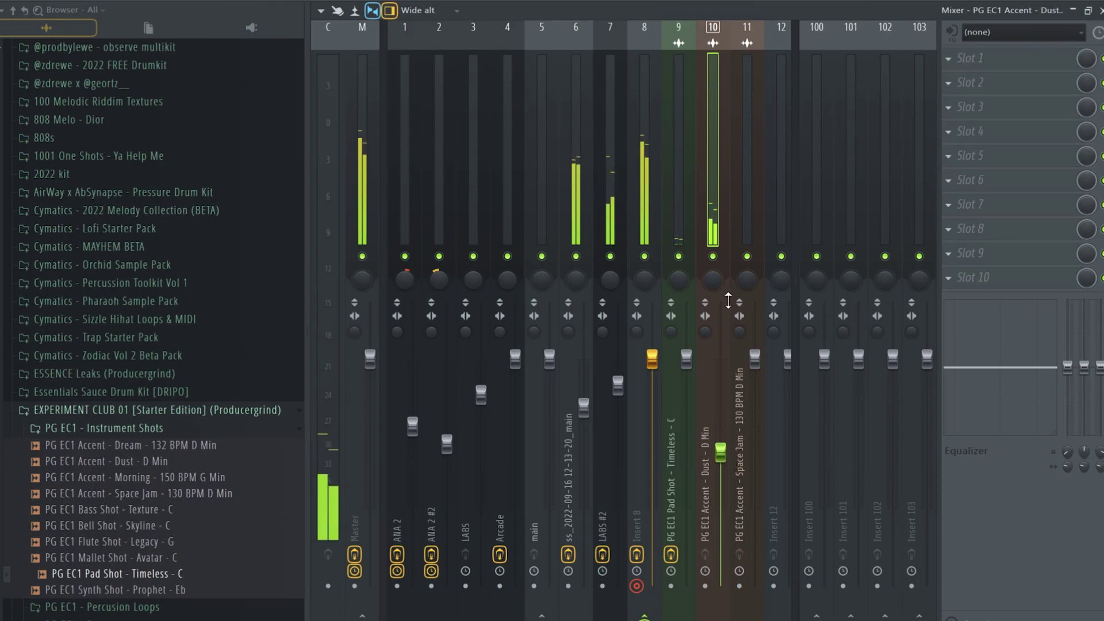
scroll(729, 466, "down", 2)
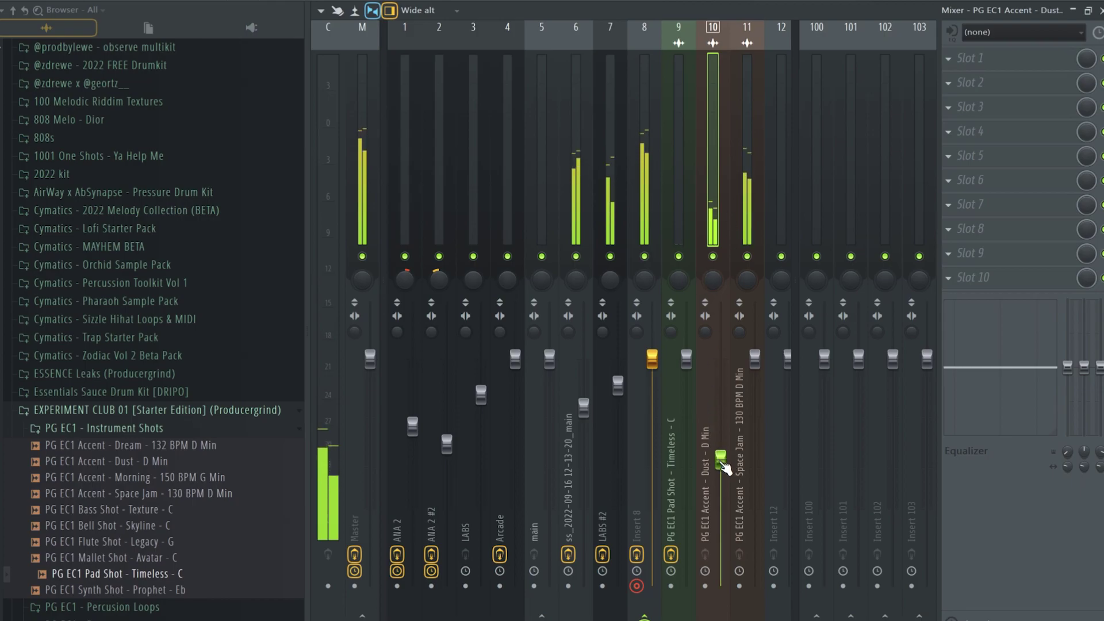
left_click(637, 184)
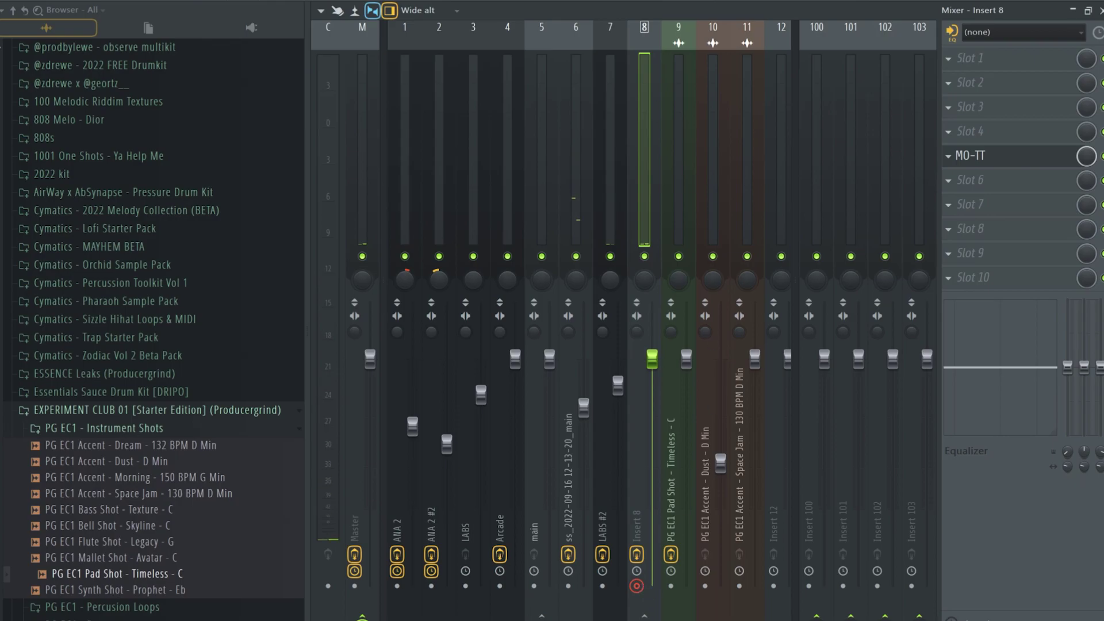
left_click(321, 11)
mouse_move(340, 39)
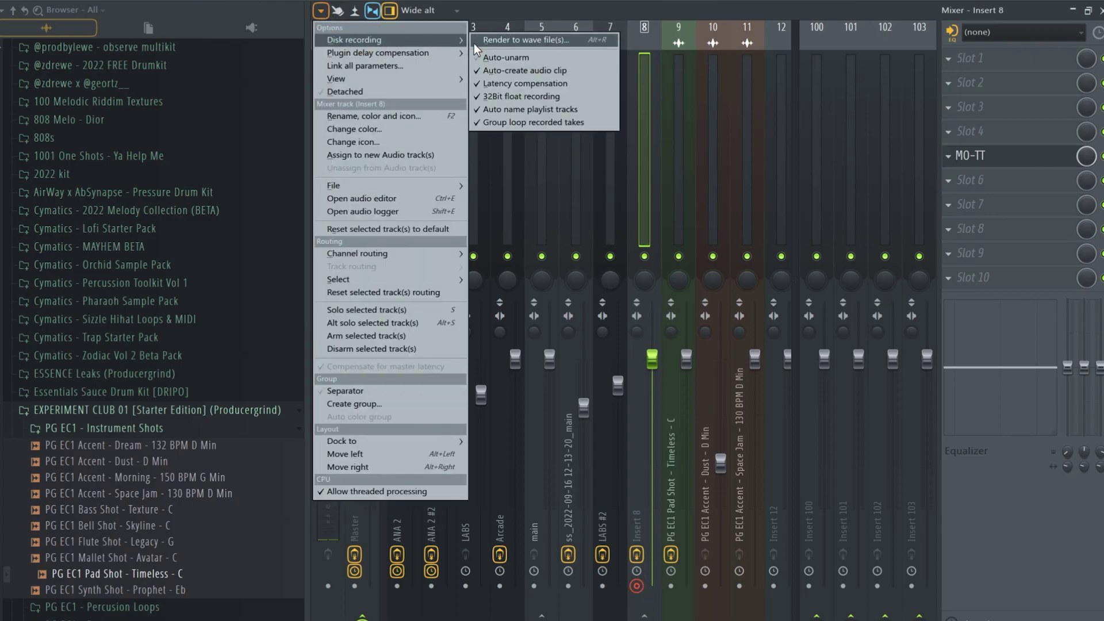
left_click(537, 39)
Duplicate the clips on Tracks 7, 9, 10 and 11 from bar 9 onward, and move Pattern 5 on Track 8 to bar 9.
key("F5")
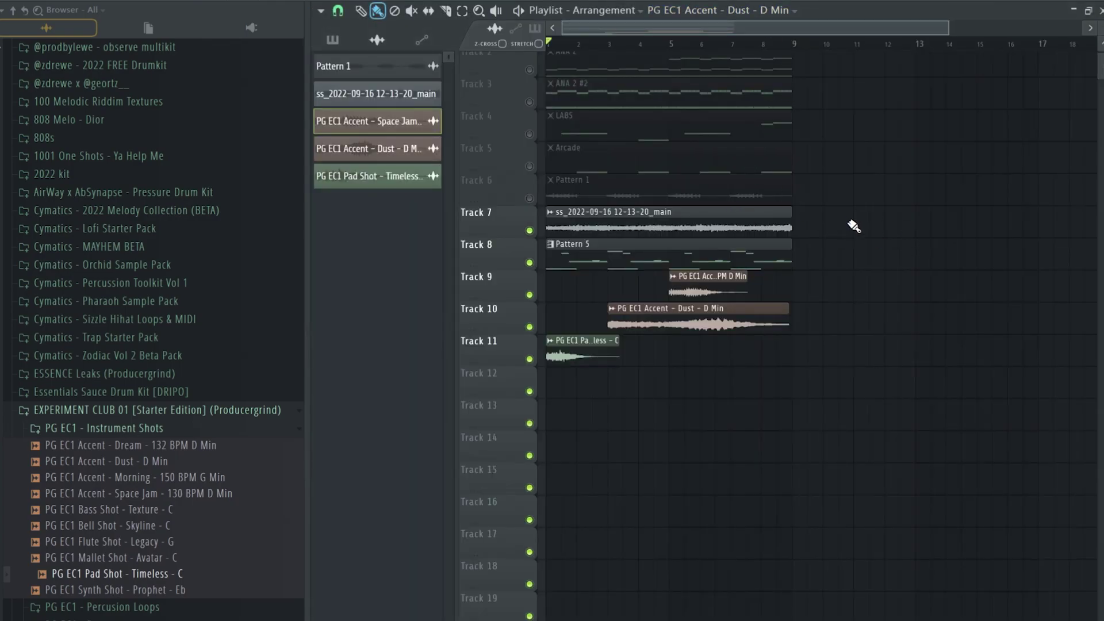
left_click(583, 224)
left_click_drag(563, 227, 827, 218)
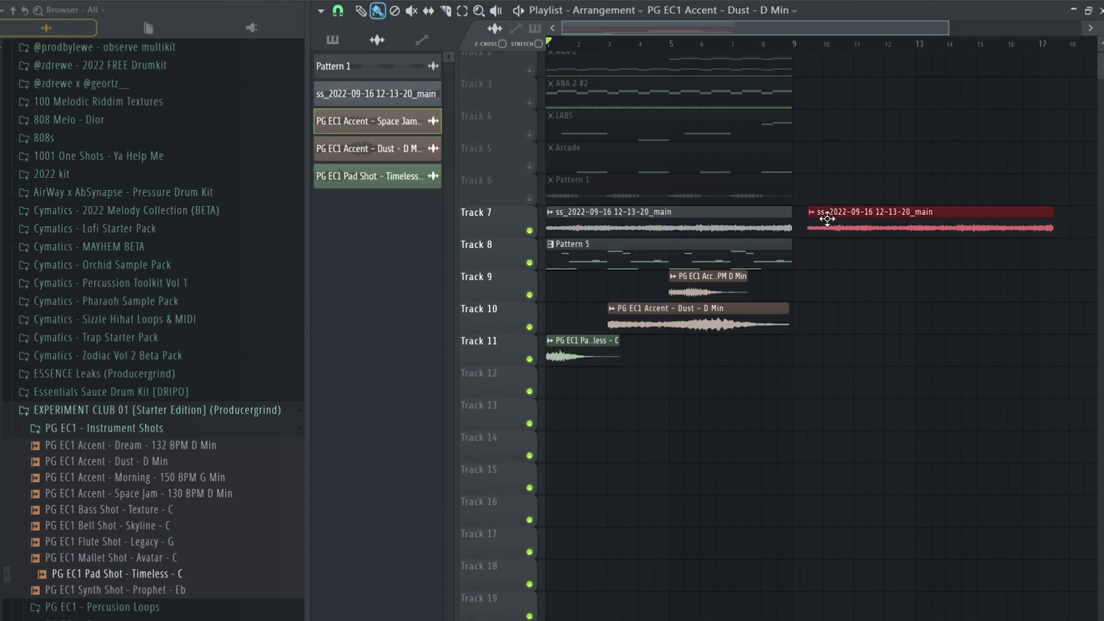
left_click_drag(726, 254, 857, 254)
left_click_drag(684, 309, 803, 382)
Play the extended arrangement from bar 1 and check how the duplicated clips on Tracks 7 to 11 sound together.
key("space")
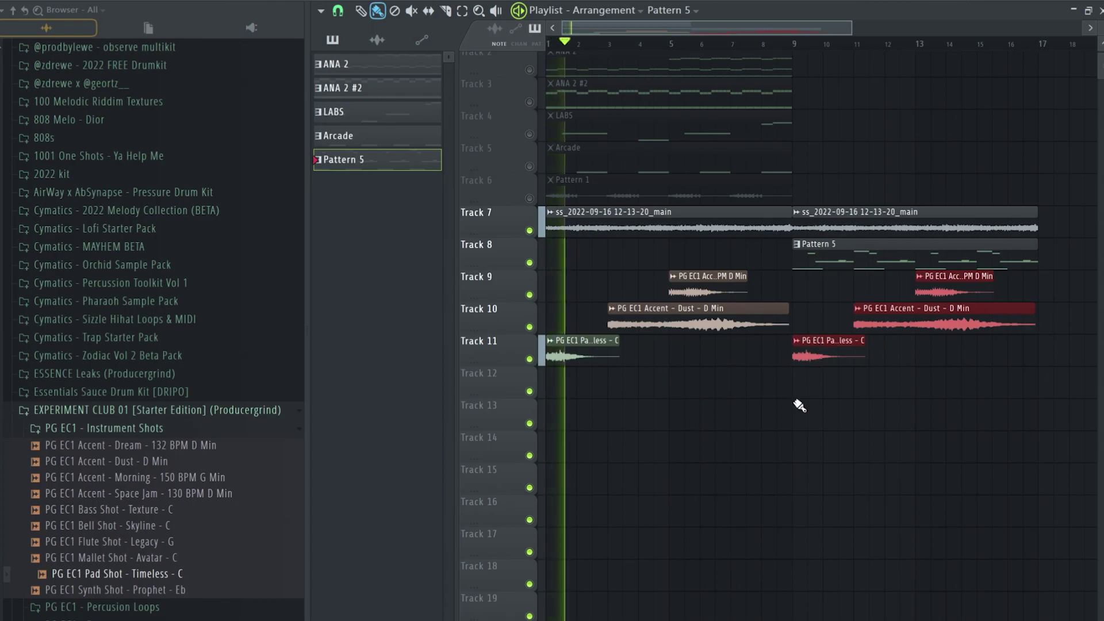
scroll(662, 400, "up", 2)
scroll(662, 399, "down", 3)
double_click(561, 313)
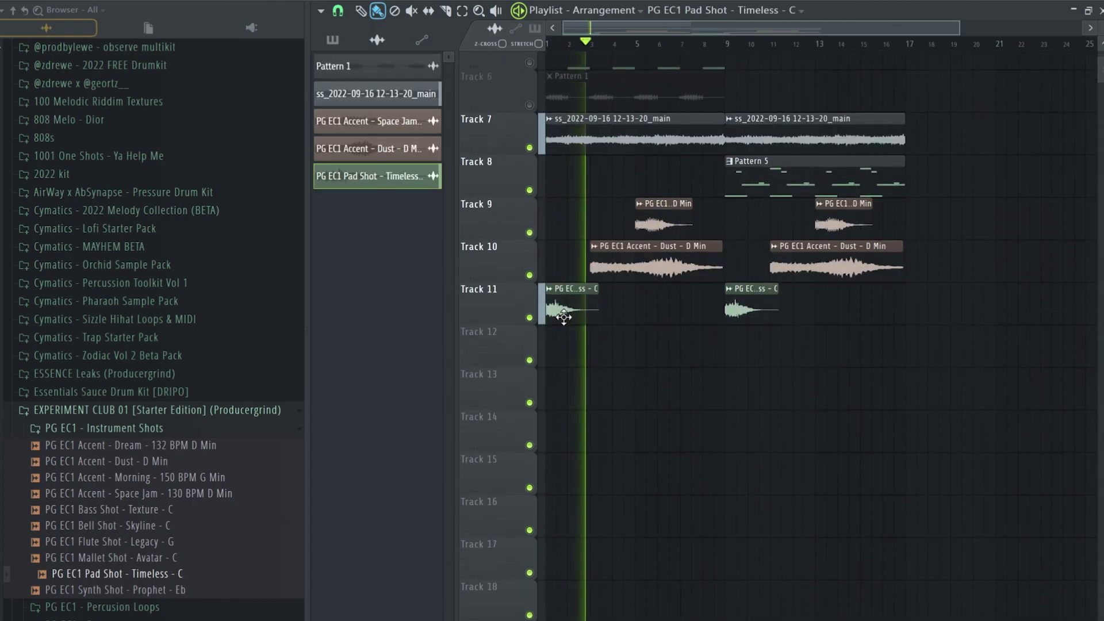
left_click(935, 431)
scroll(604, 345, "up", 2)
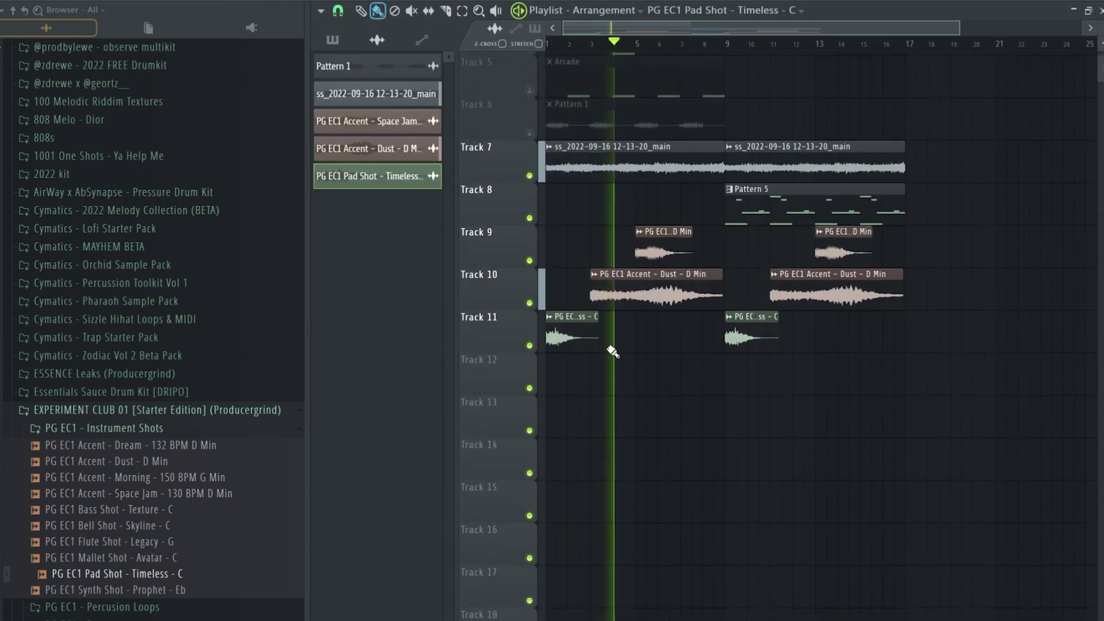
scroll(619, 352, "down", 3)
scroll(661, 328, "up", 2)
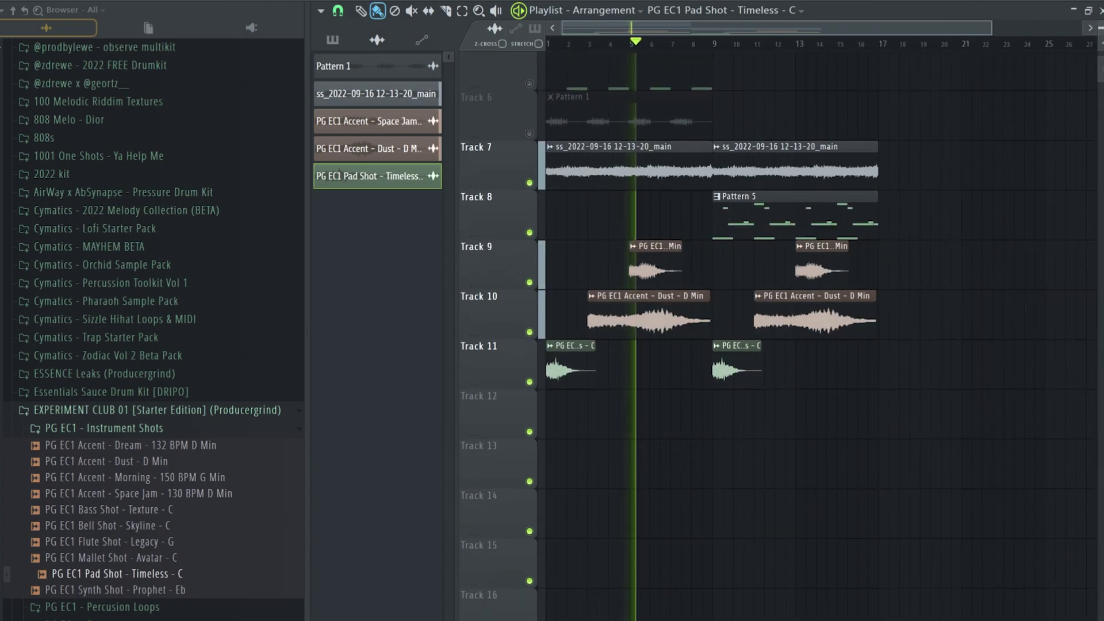
scroll(656, 296, "down", 2)
scroll(757, 244, "down", 2)
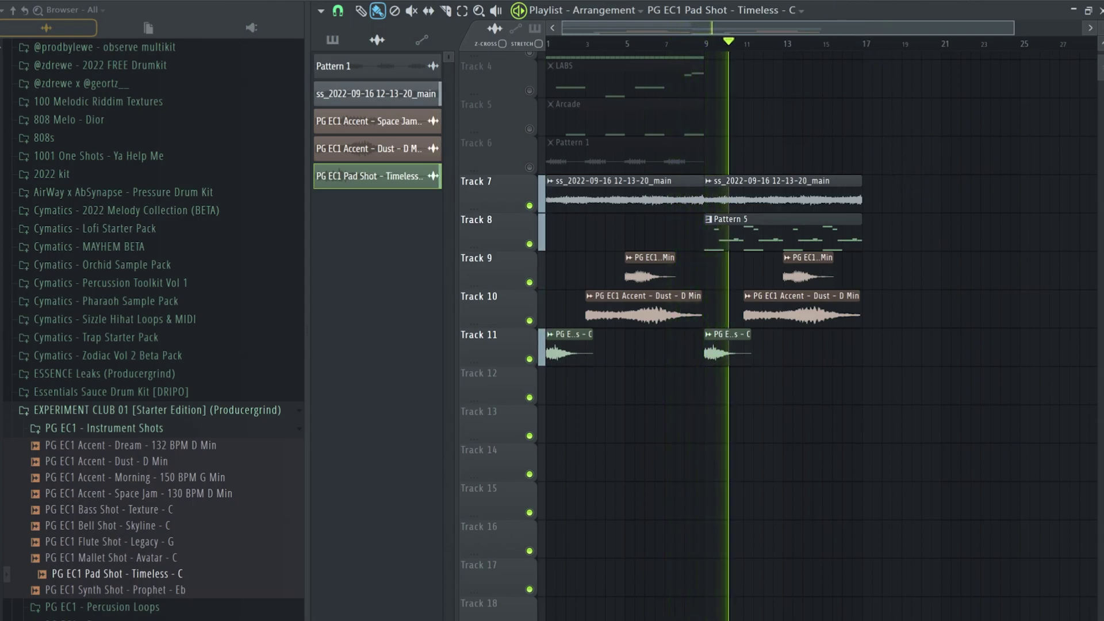
Raise the volume of the LABS #2 mixer track slightly while the arrangement plays.
key("F9")
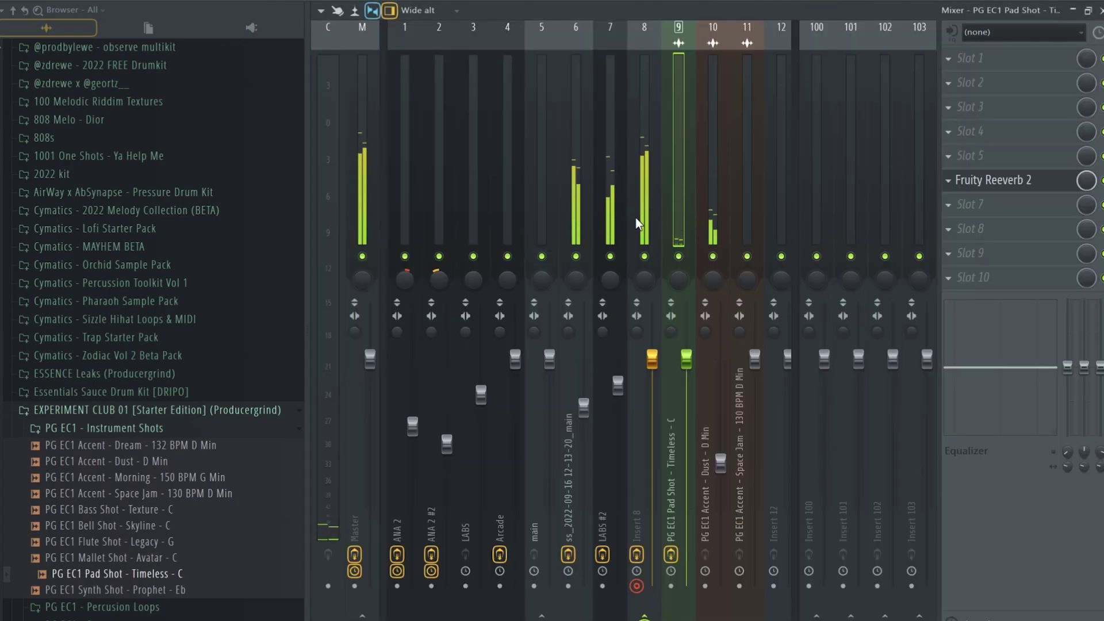
left_click(619, 247)
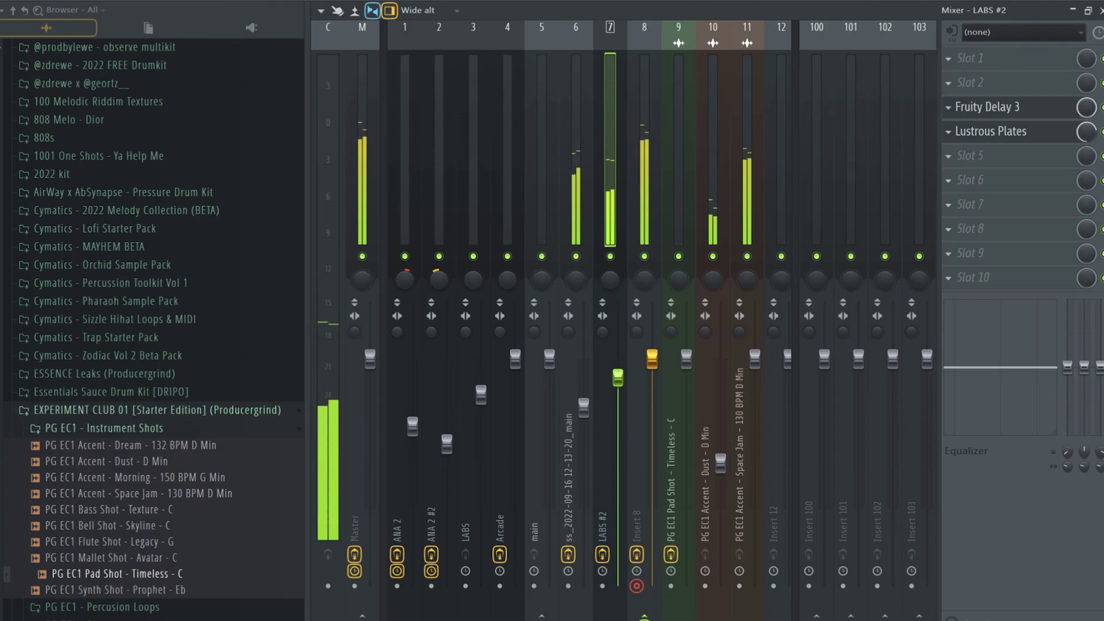
left_click_drag(618, 375, 628, 385)
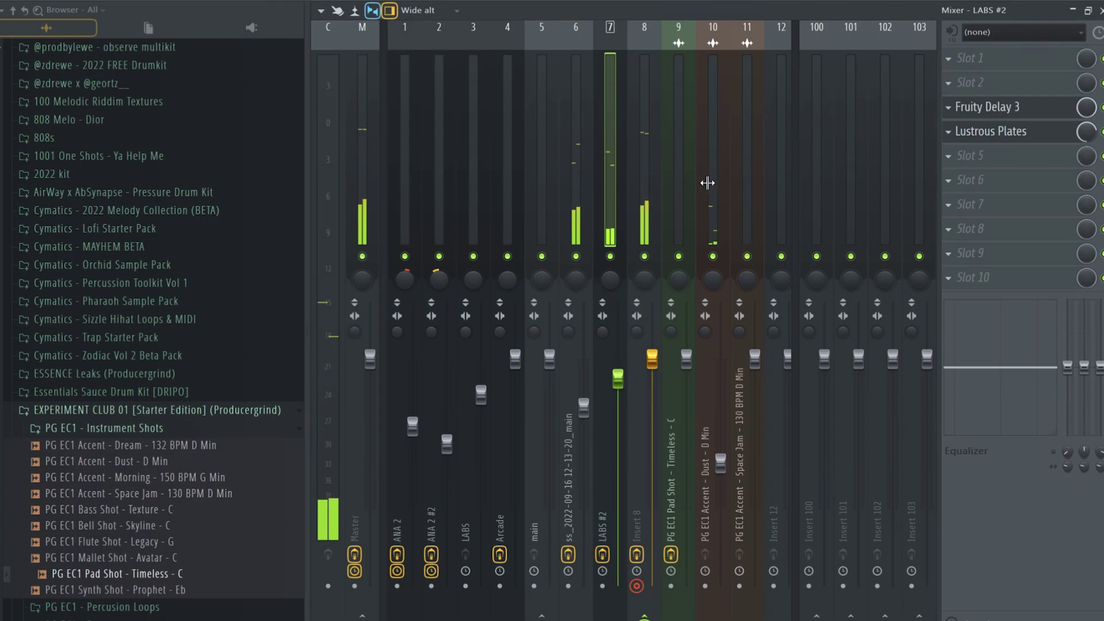
Open the wave file rendering settings for the armed mixer track Insert 8.
left_click(652, 363)
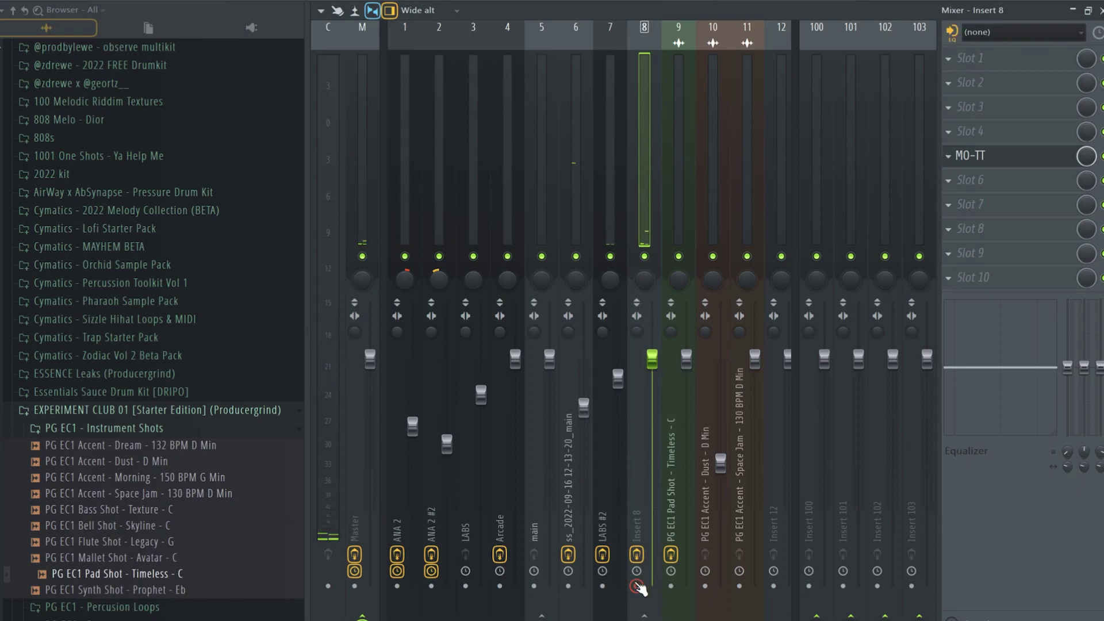
left_click(321, 11)
mouse_move(359, 40)
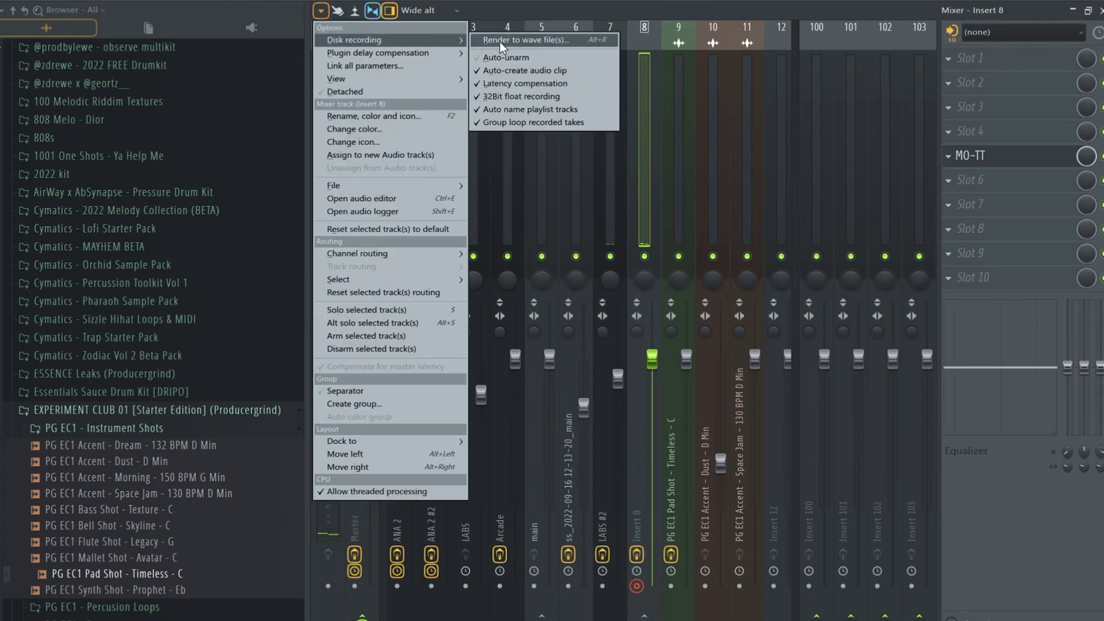
left_click(530, 49)
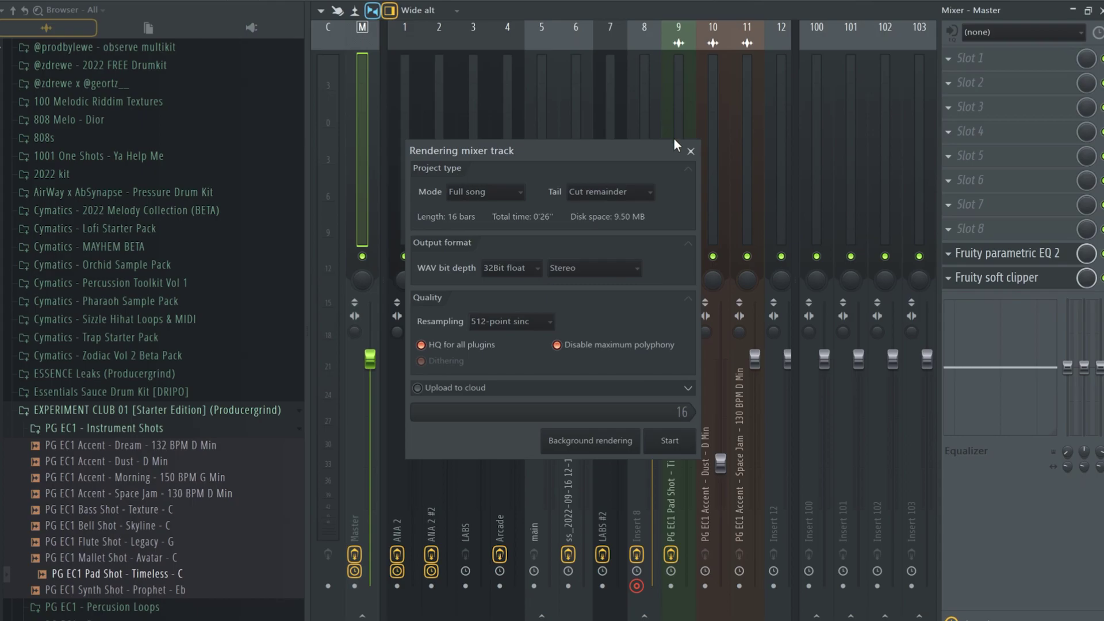
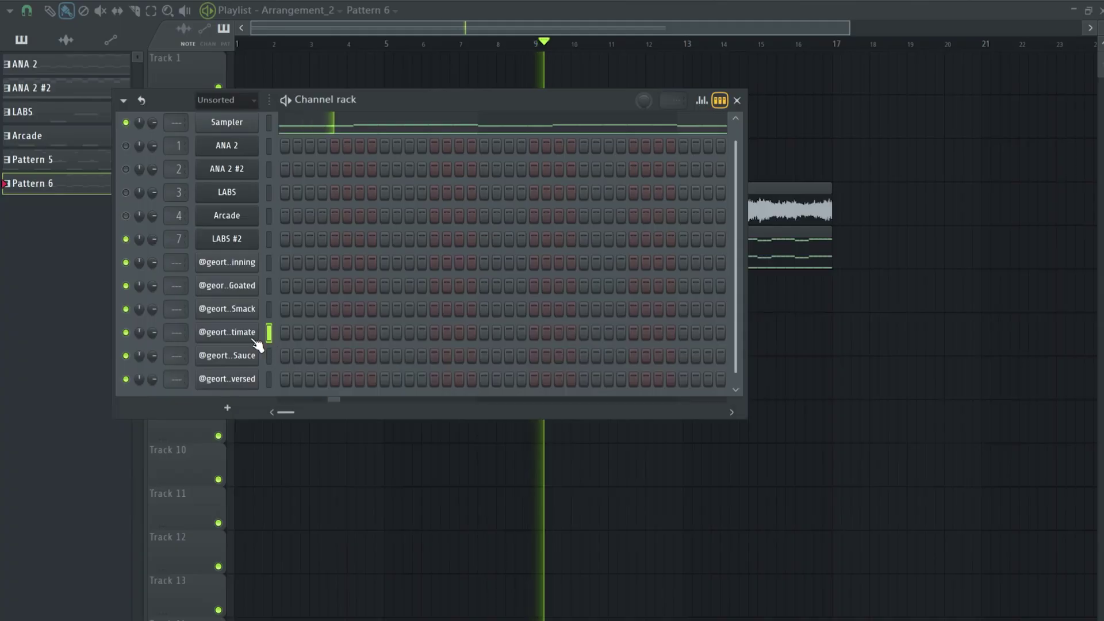
Fill the Ultimate channel in Pattern 6 with a note every two steps and open it in the piano roll.
right_click(257, 343)
left_click(422, 363)
right_click(257, 339)
left_click(288, 333)
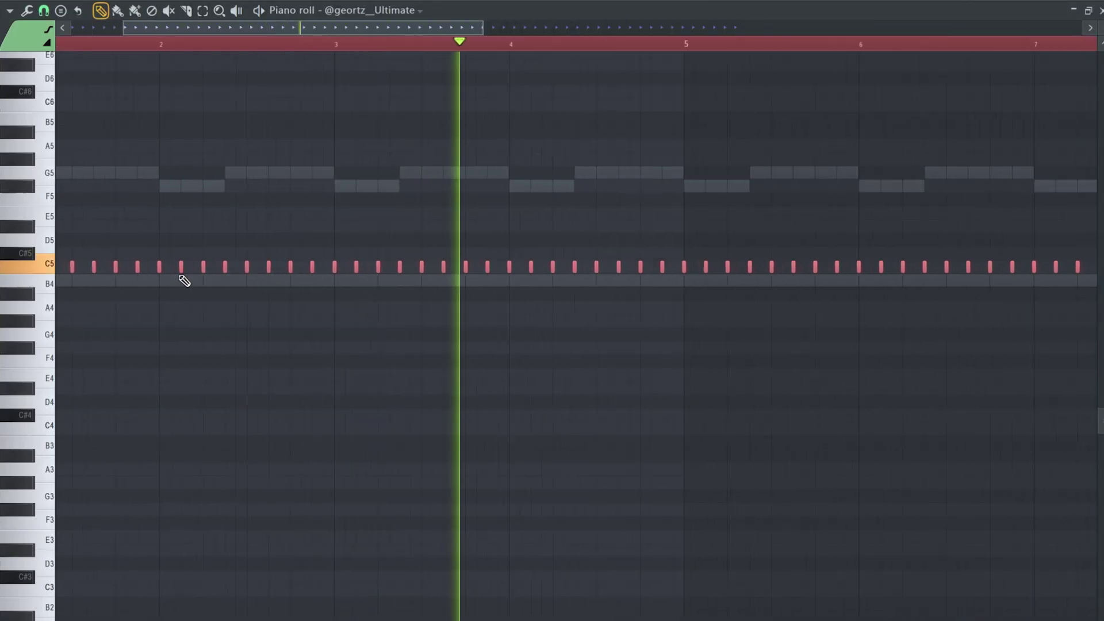
Lengthen all the Ultimate channel's C5 notes so each one reaches the start of the following note.
scroll(152, 268, "up", 3, "ctrl")
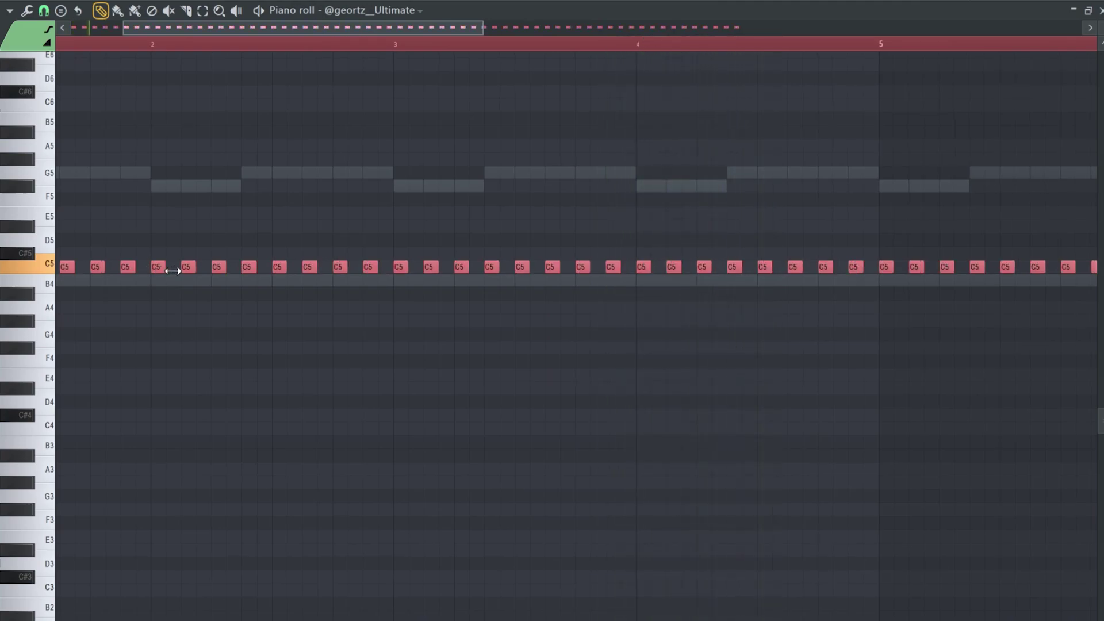
left_click_drag(173, 270, 182, 268)
left_click(195, 374)
Chop the C5 note on the fourth beat of bar 1 into rapid repeats using the Default chopper pattern.
key("space")
scroll(264, 361, "up", 1, "ctrl")
key("space")
key("ctrl+u")
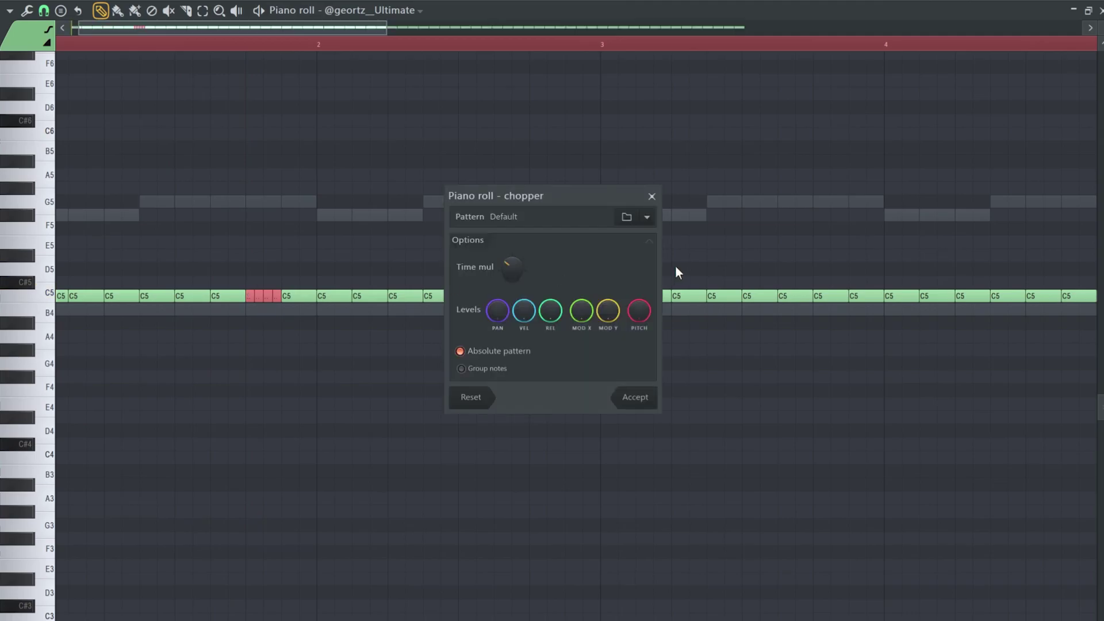
left_click(635, 396)
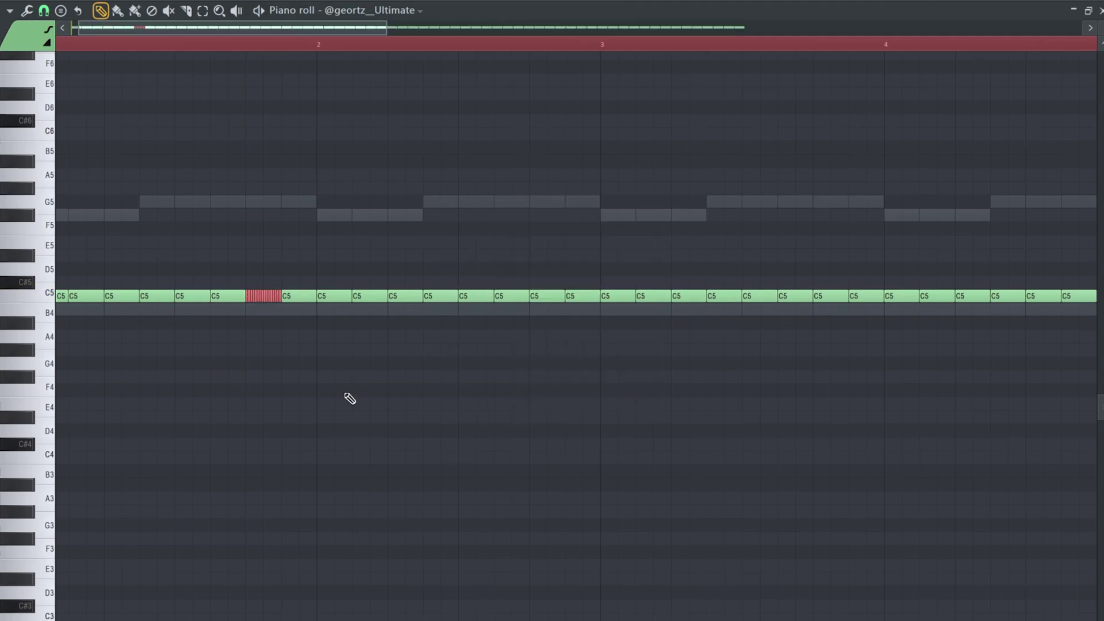
Delete the second half of the rapid C5 repeats on the fourth beat of bar 1.
scroll(282, 346, "up", 2, "ctrl")
right_click(264, 295)
key("space")
right_click(246, 295)
right_click(236, 295)
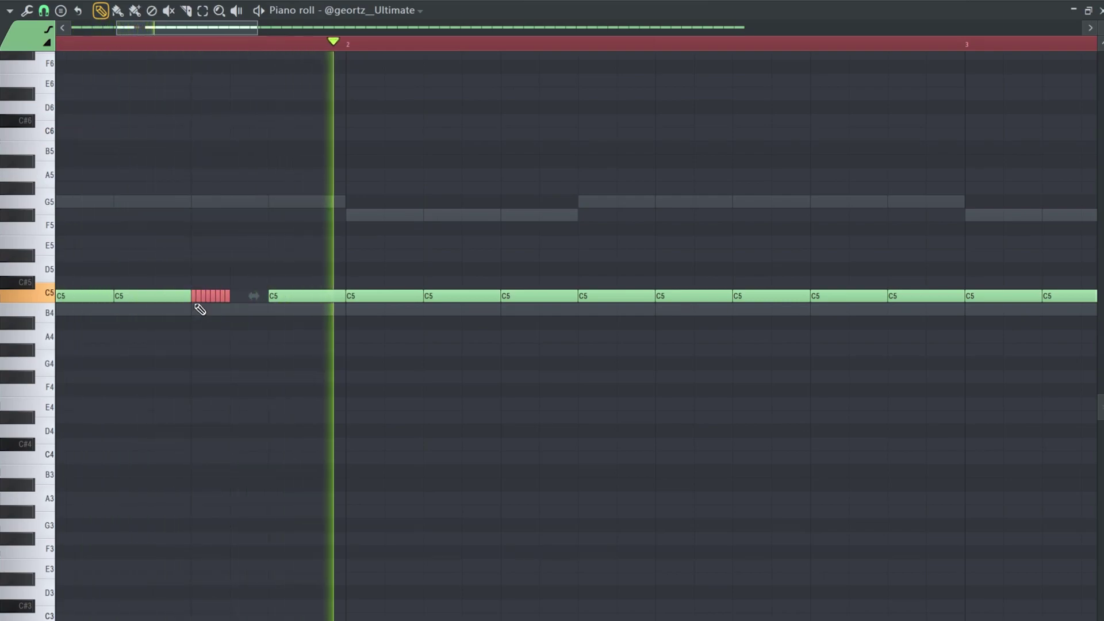
Move the remaining rapid repeats in bar 1 down to A4, reduce their velocity, and audition the result.
scroll(197, 299, "down", 2)
left_click_drag(197, 296, 201, 340)
key("space")
key("space")
left_click_drag(355, 497, 354, 469)
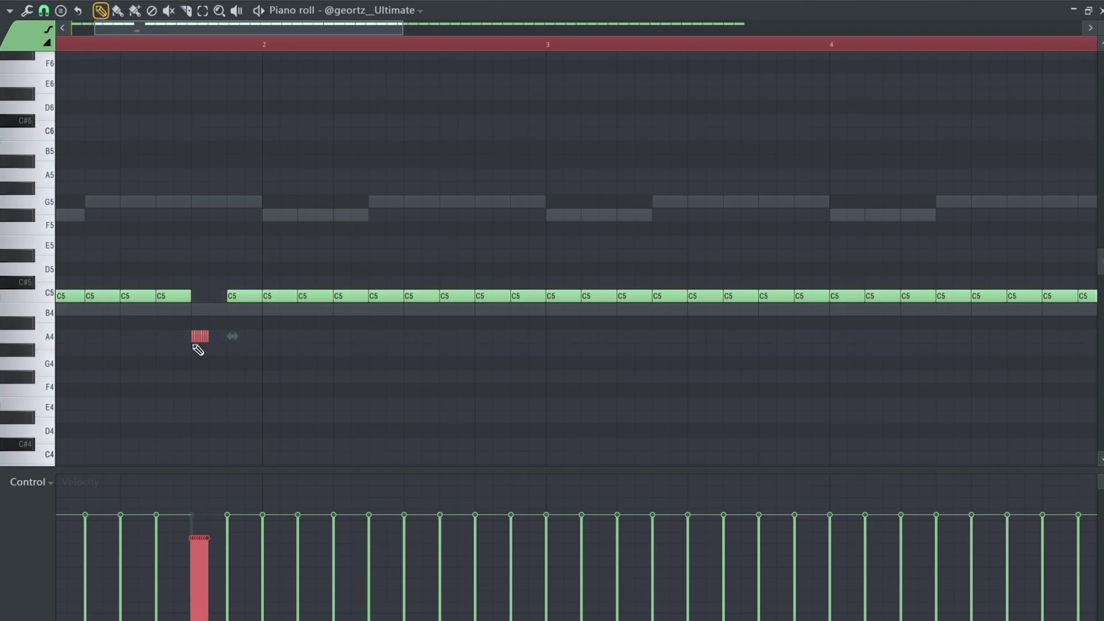
scroll(230, 348, "down", 1)
key("space")
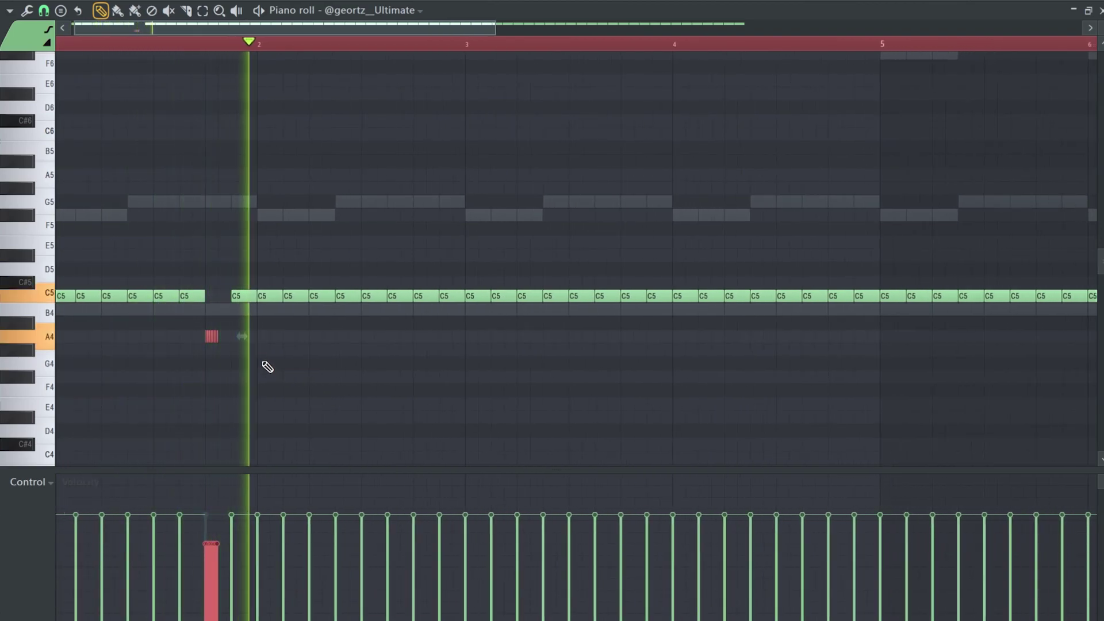
key("ctrl+d")
key("space")
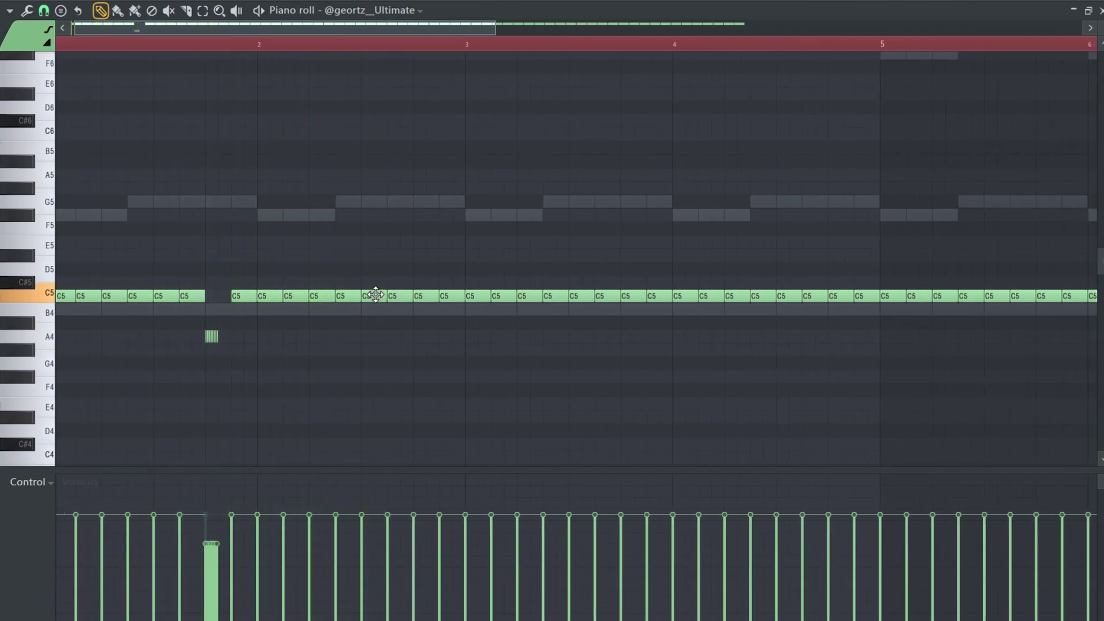
Chop the C5 note on the third beat of bar 2 into four even repeats with the Default chopper pattern and audition it.
key("alt+u")
left_click_drag(512, 266, 516, 273)
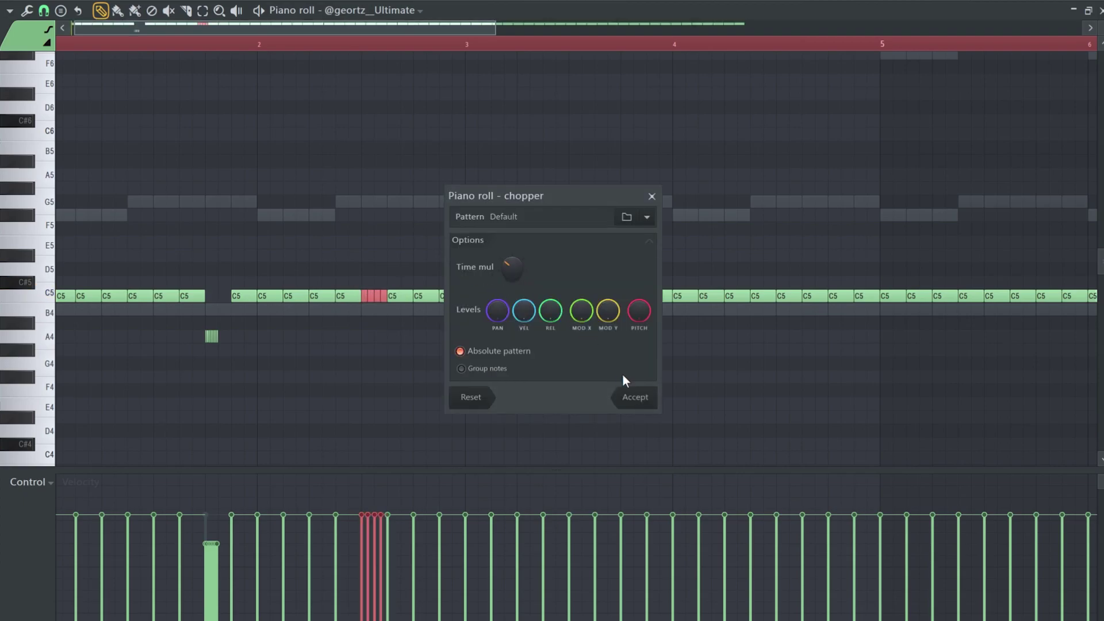
left_click(634, 396)
key("space")
scroll(394, 381, "up", 3)
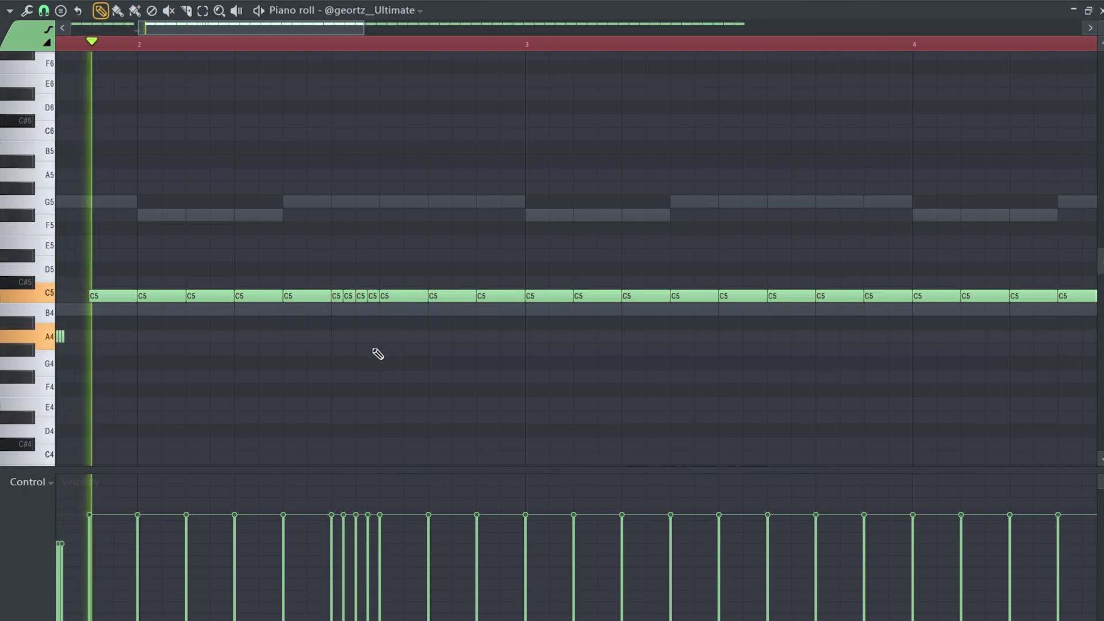
scroll(379, 326, "down", 2)
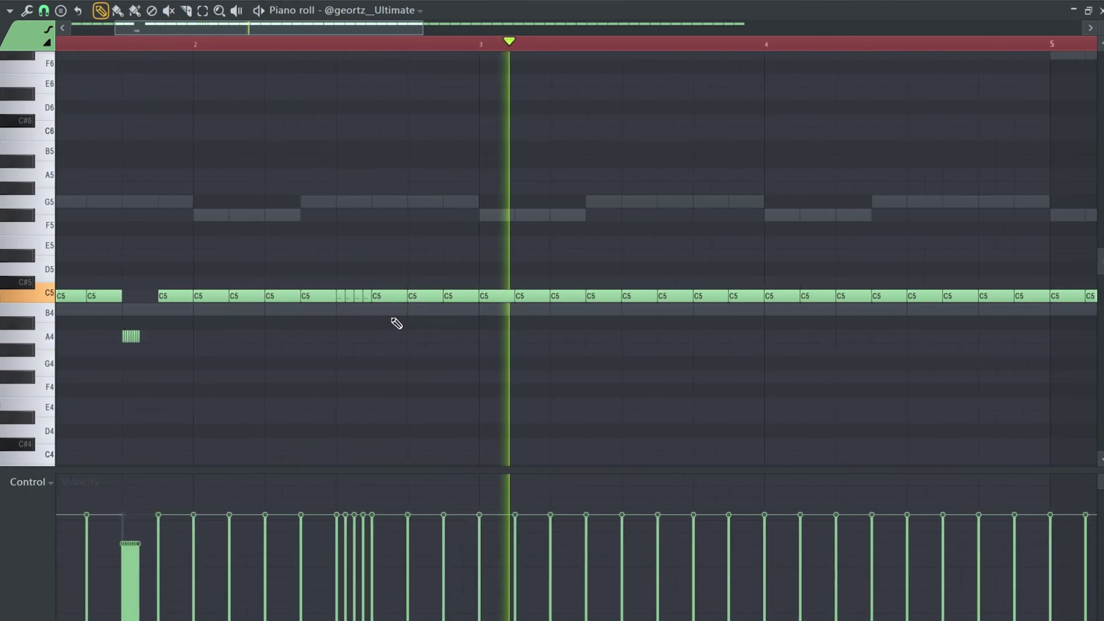
scroll(388, 323, "down", 3)
key("space")
Clear the notes after bar 2 and duplicate the first two bars into bars 3 and 4.
mouse_move(365, 300)
left_mouse_down()
mouse_move(756, 300)
mouse_move(633, 311)
left_mouse_up()
scroll(756, 300, "down", 2)
left_click_drag(409, 236, 1, 403)
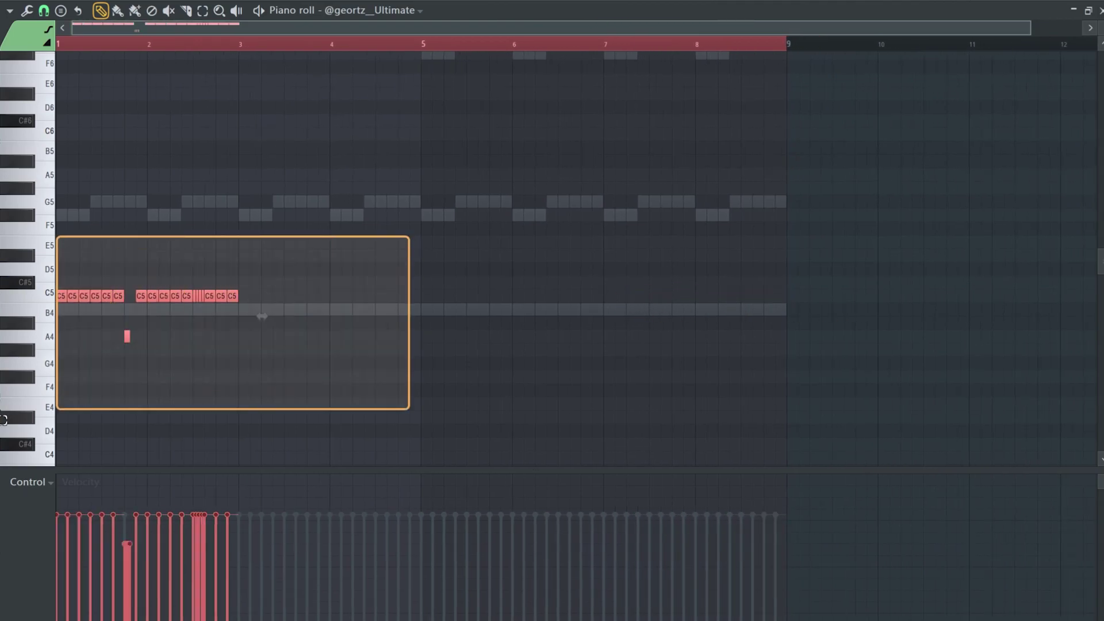
left_click_drag(63, 302, 247, 322)
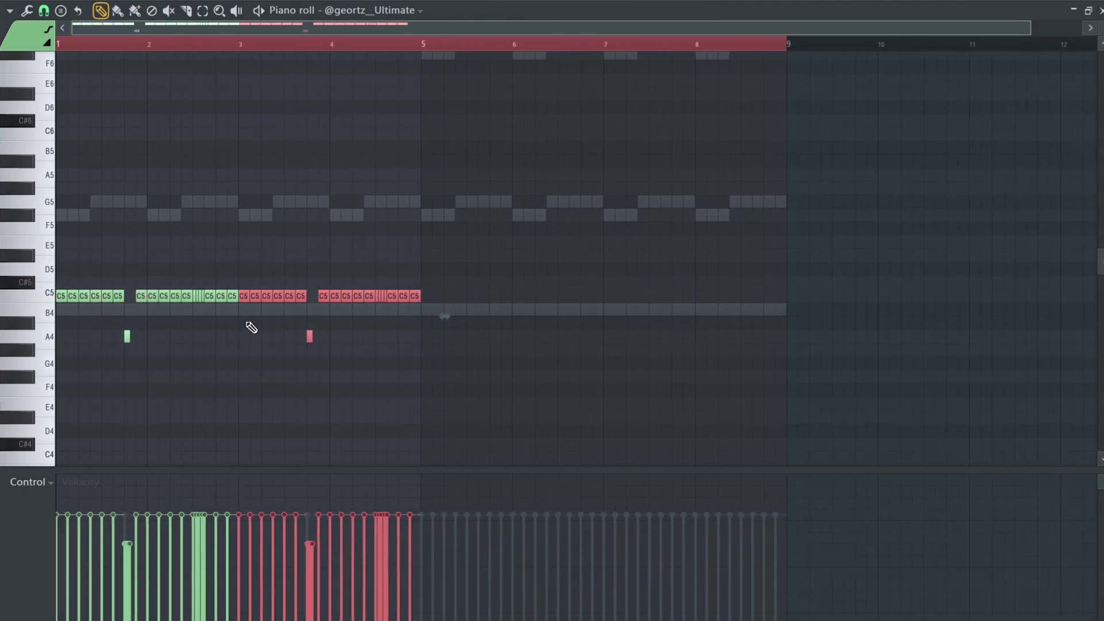
left_click(251, 327)
Copy the A4 roll from the end of bar 3 to E4 on the second beat of bar 4.
scroll(320, 337, "up", 3)
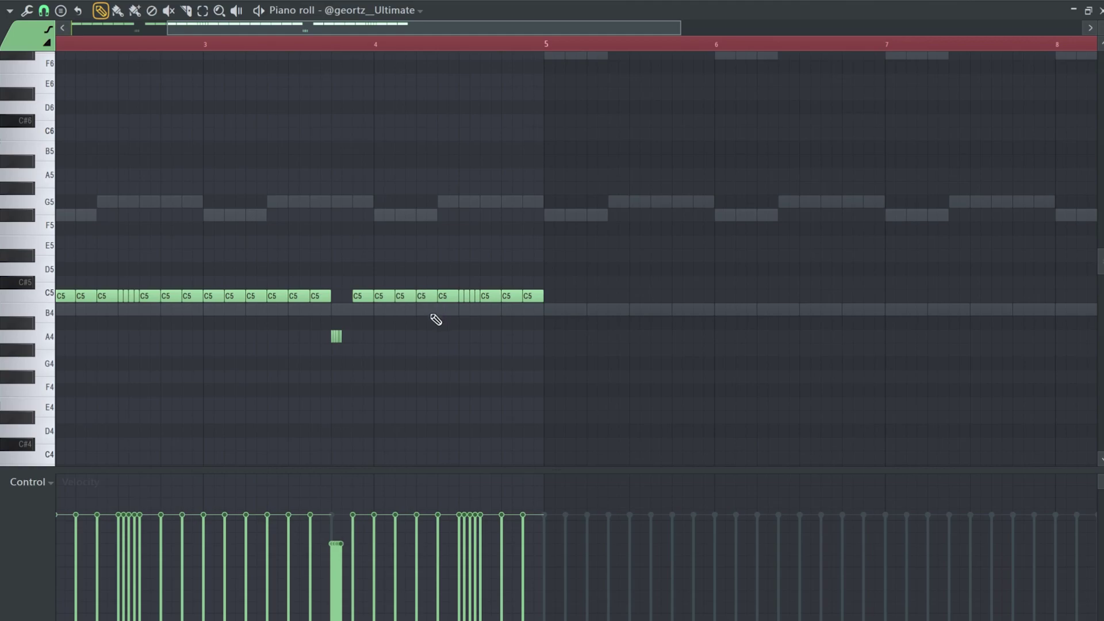
scroll(535, 316, "left", 3)
scroll(555, 321, "down", 1)
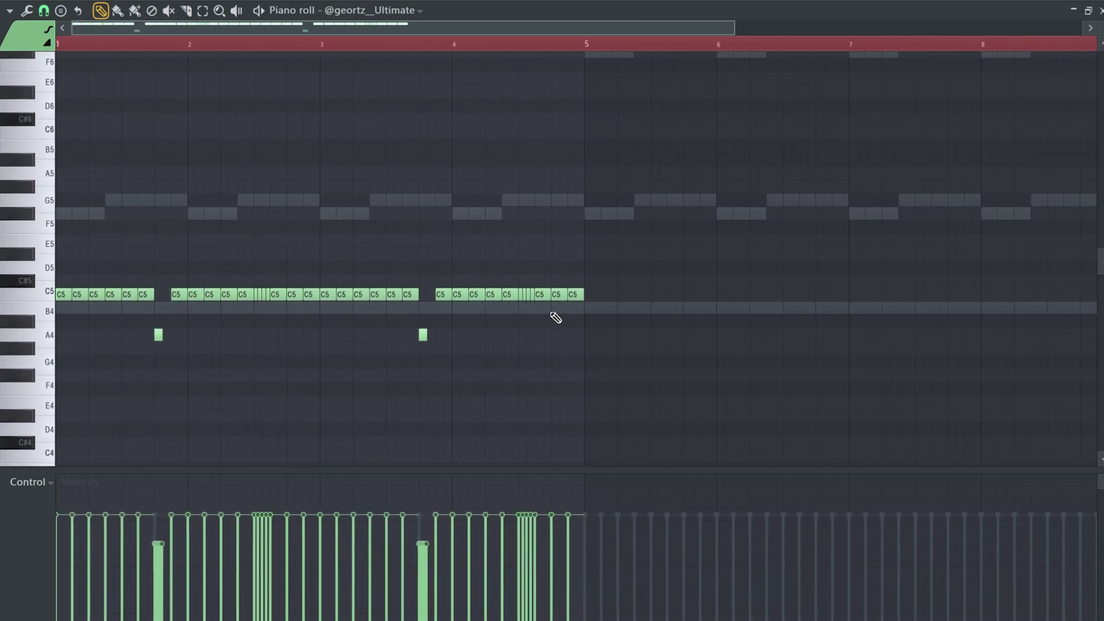
left_click(422, 335)
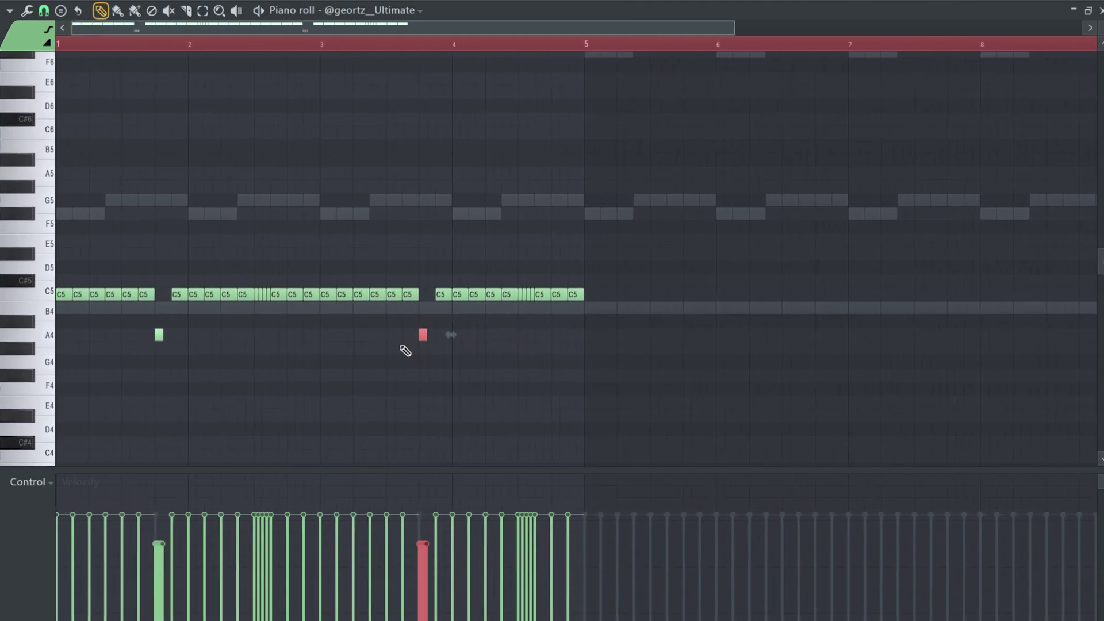
left_click(488, 377)
Rechop the third beat of bar 4 into a full rapid roll, move it down to C#4, and lower its velocity.
scroll(523, 352, "up", 2)
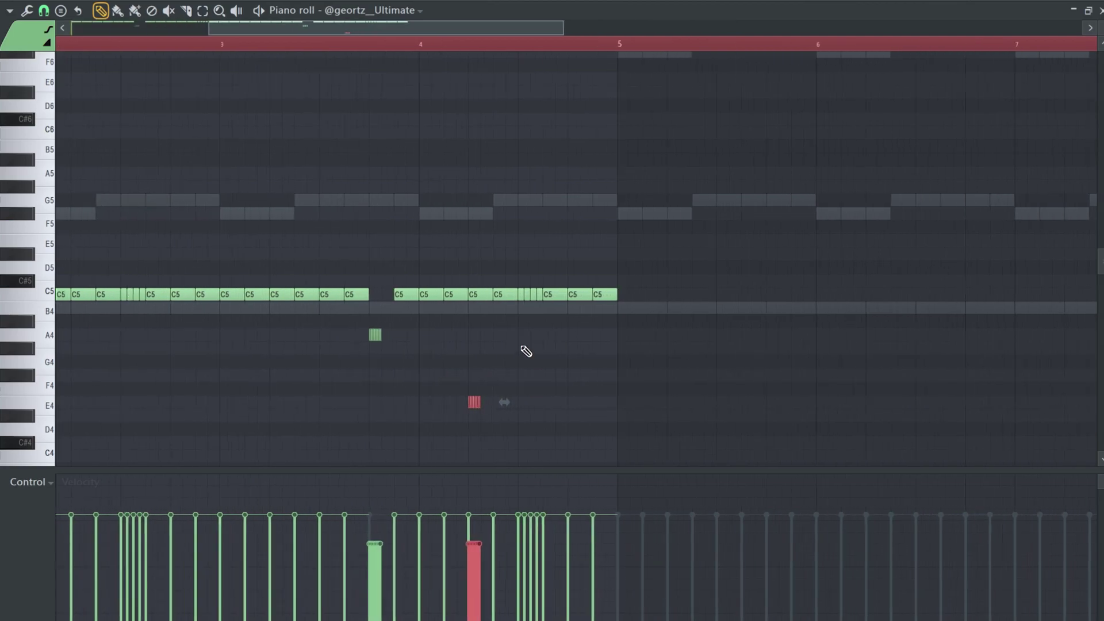
left_click_drag(560, 294, 528, 295)
key("alt+u")
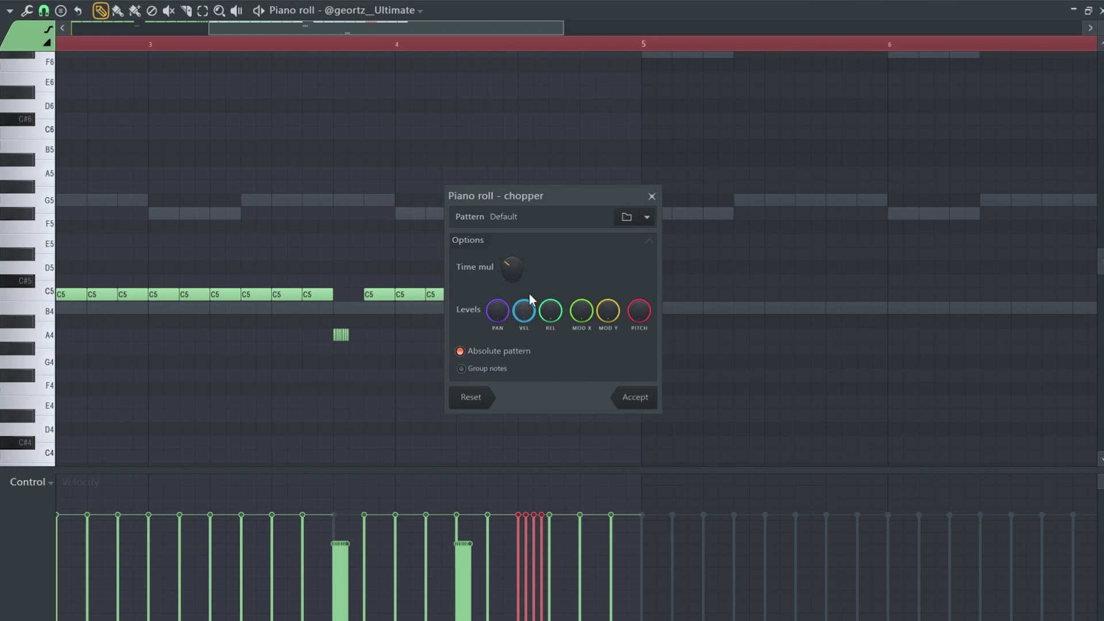
left_click(633, 395)
scroll(537, 328, "up", 3)
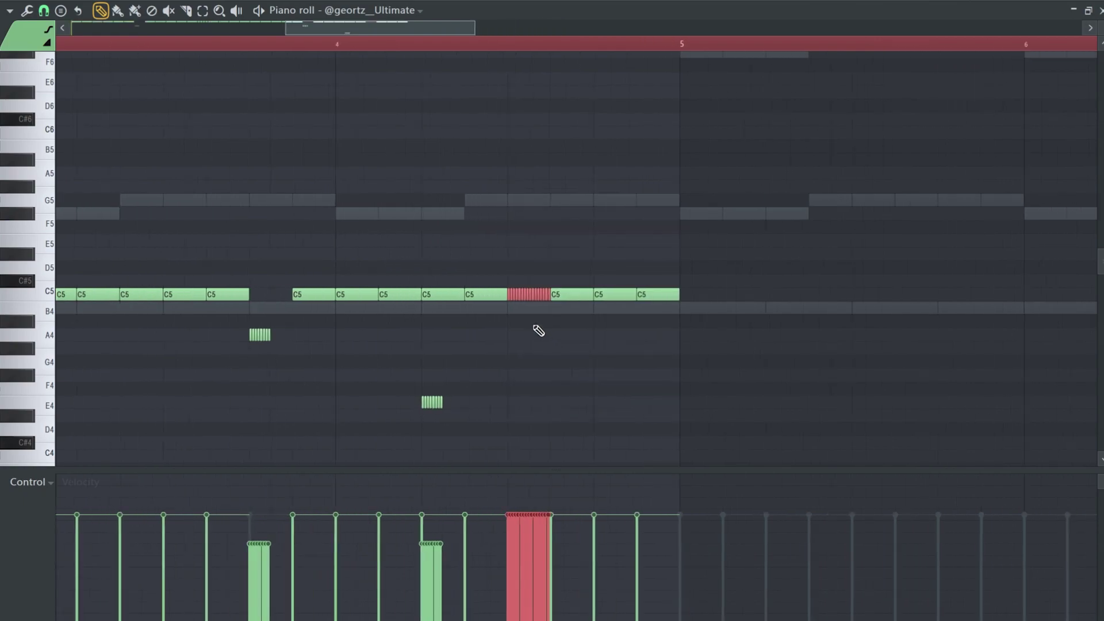
left_click_drag(521, 293, 516, 446)
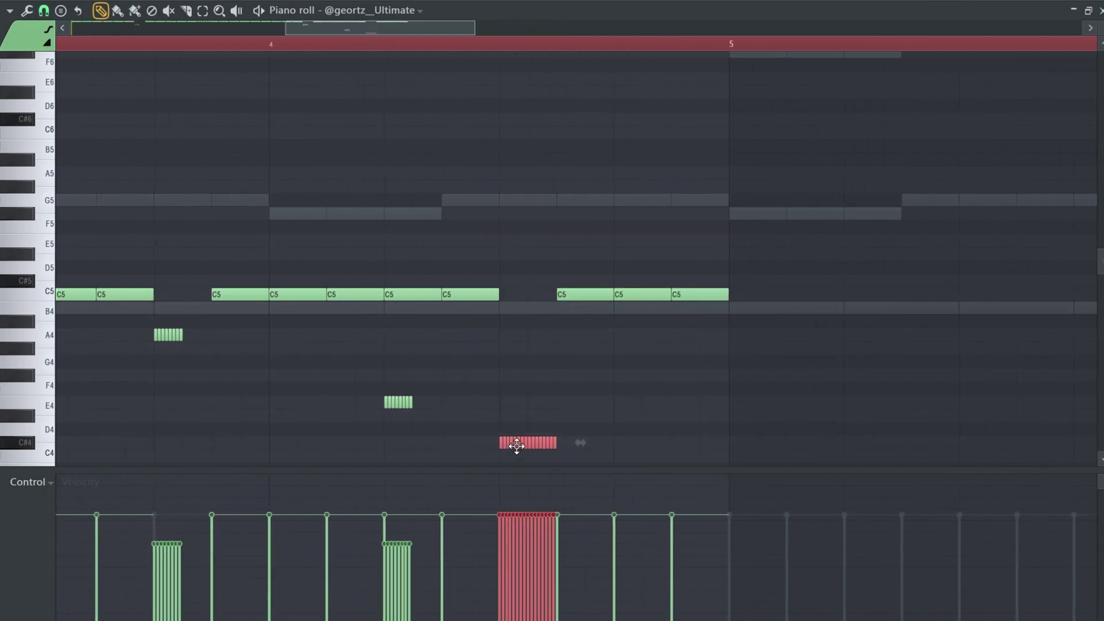
scroll(522, 440, "down", 5)
scroll(514, 402, "down", 3)
Move the last two C5 notes of bar 4 down to A4 while playing the pattern.
key("space")
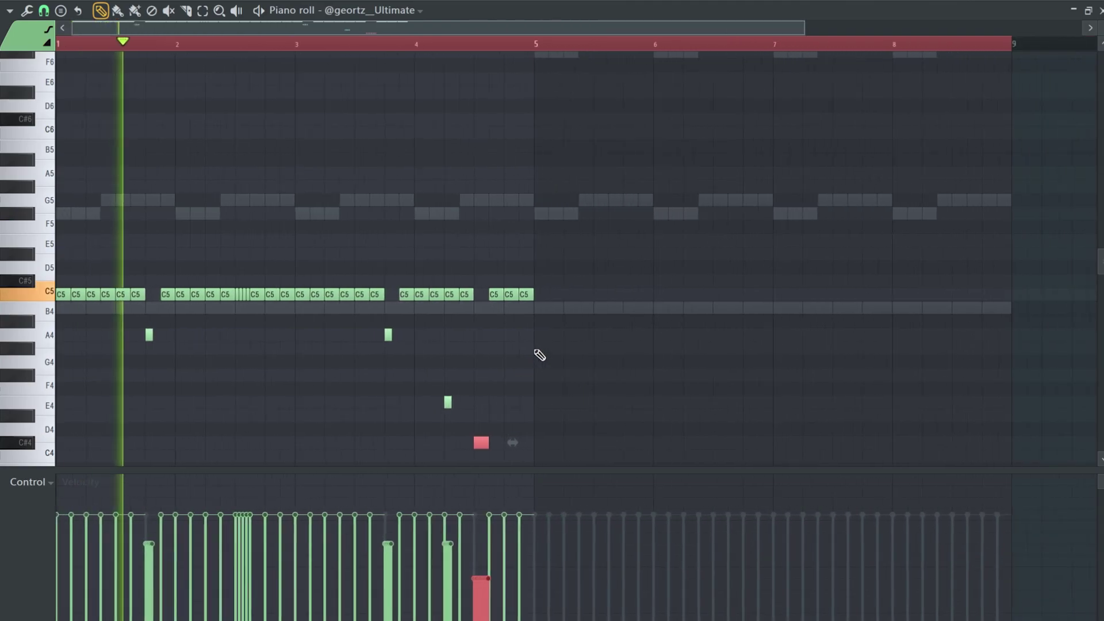
left_click_drag(511, 296, 511, 335)
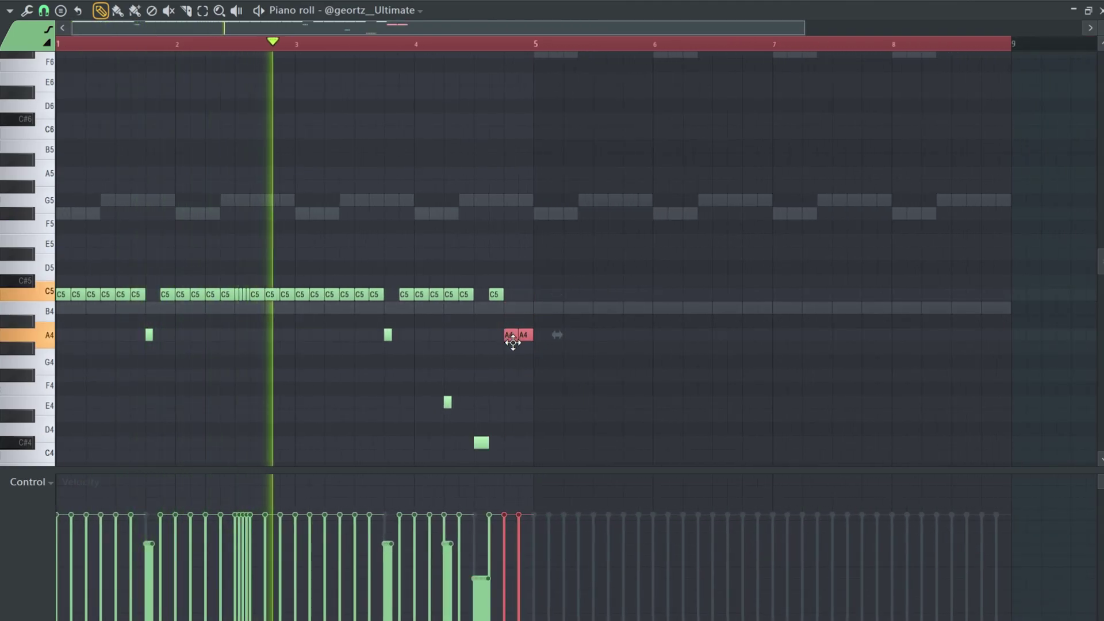
scroll(488, 369, "up", 2)
scroll(485, 366, "down", 1)
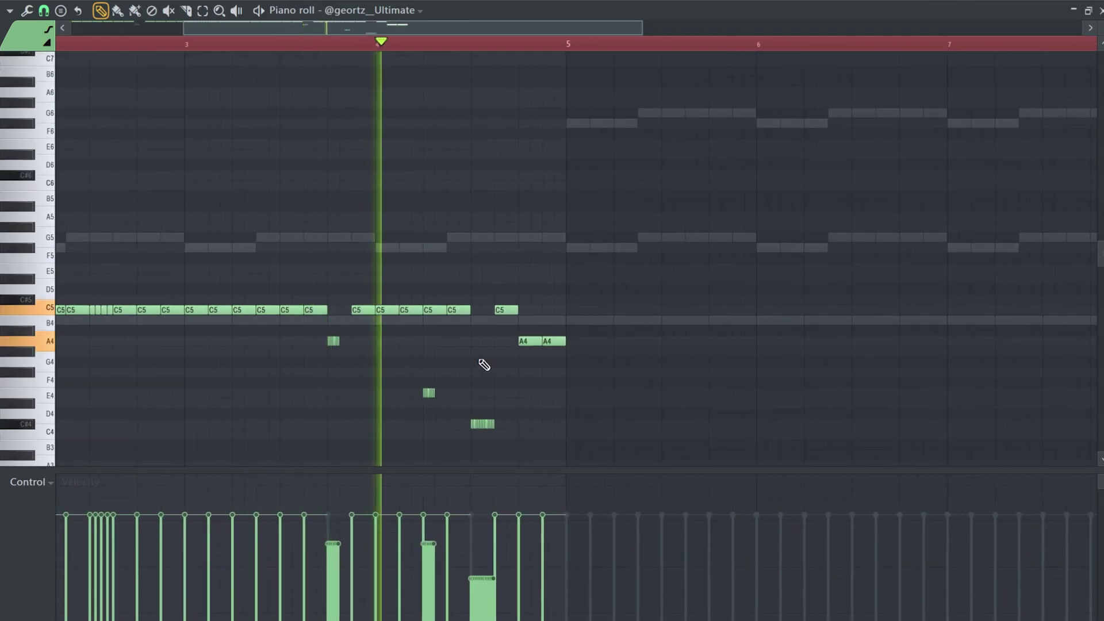
scroll(485, 369, "down", 3)
key("space")
Duplicate the notes of bars 1 to 4 into bars 5 to 8.
left_click_drag(593, 231, 57, 460)
left_click_drag(73, 308, 461, 321)
left_click(466, 318)
Turn the first beat of bar 5 into a rapid C5 roll with velocity ramping upward.
left_click_drag(448, 399, 468, 429)
scroll(454, 431, "up", 5)
mouse_move(429, 592)
left_mouse_down()
mouse_move(466, 613)
mouse_move(514, 499)
left_mouse_up()
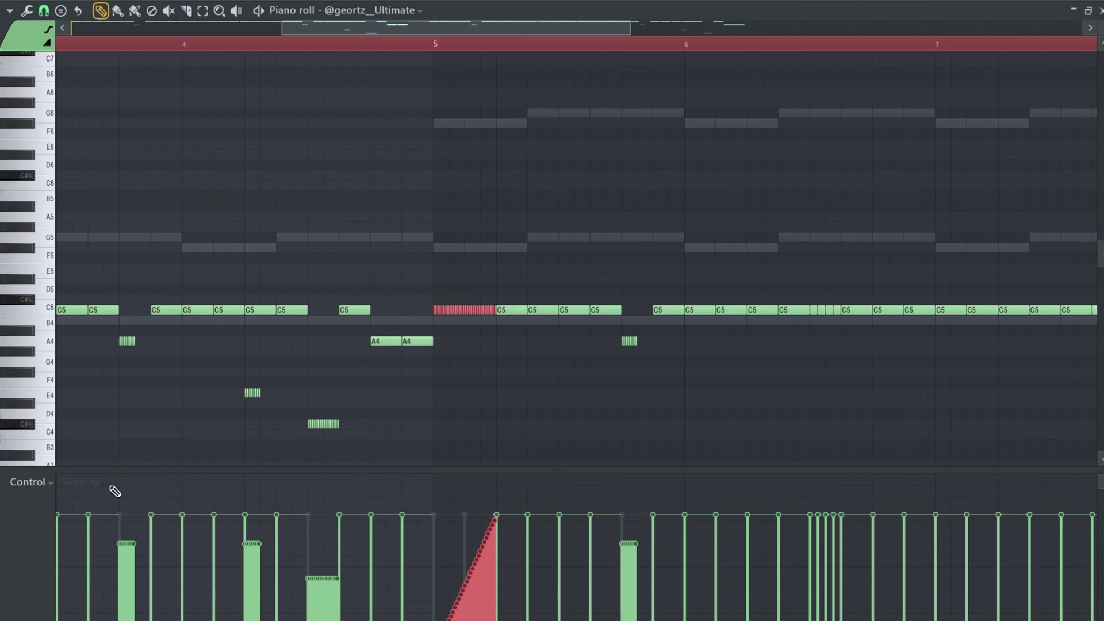
Ramp the fine pitch of the roll at bar 5 from low to high and audition it from that bar.
left_click(48, 484)
left_click(64, 577)
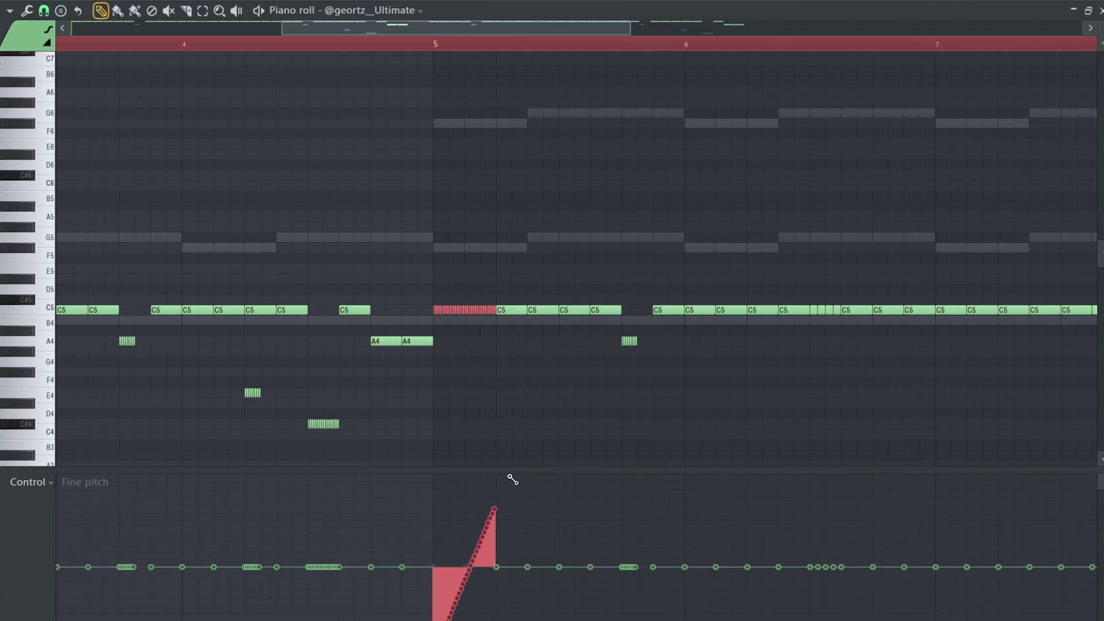
left_click(436, 48)
key("space")
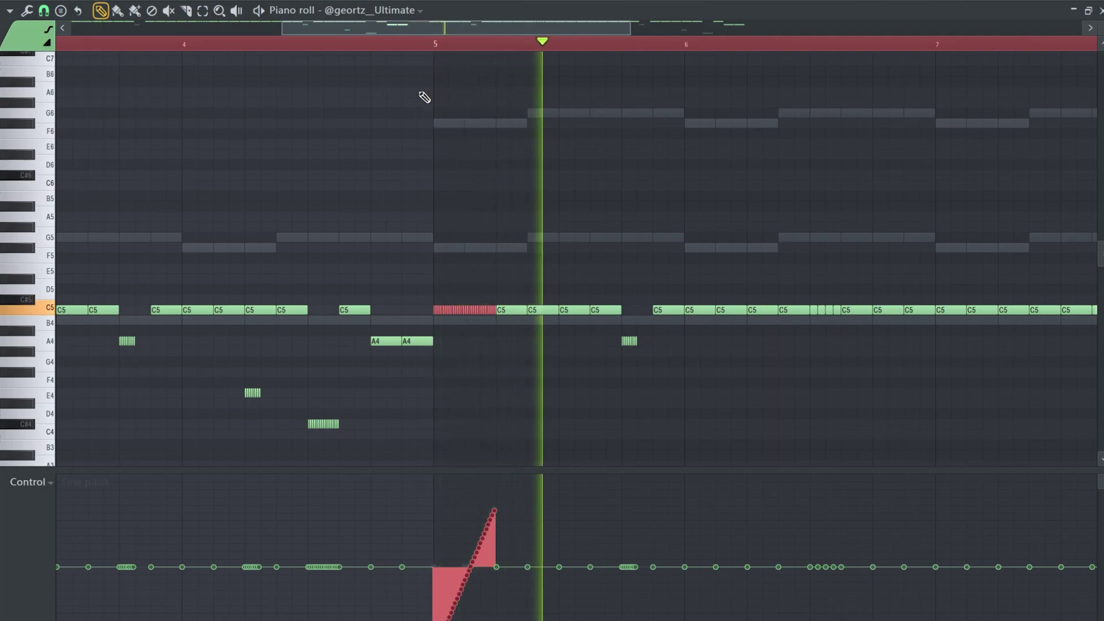
Play back the eight-bar Ultimate pattern to review its rolls and pitch changes.
scroll(500, 248, "down", 3)
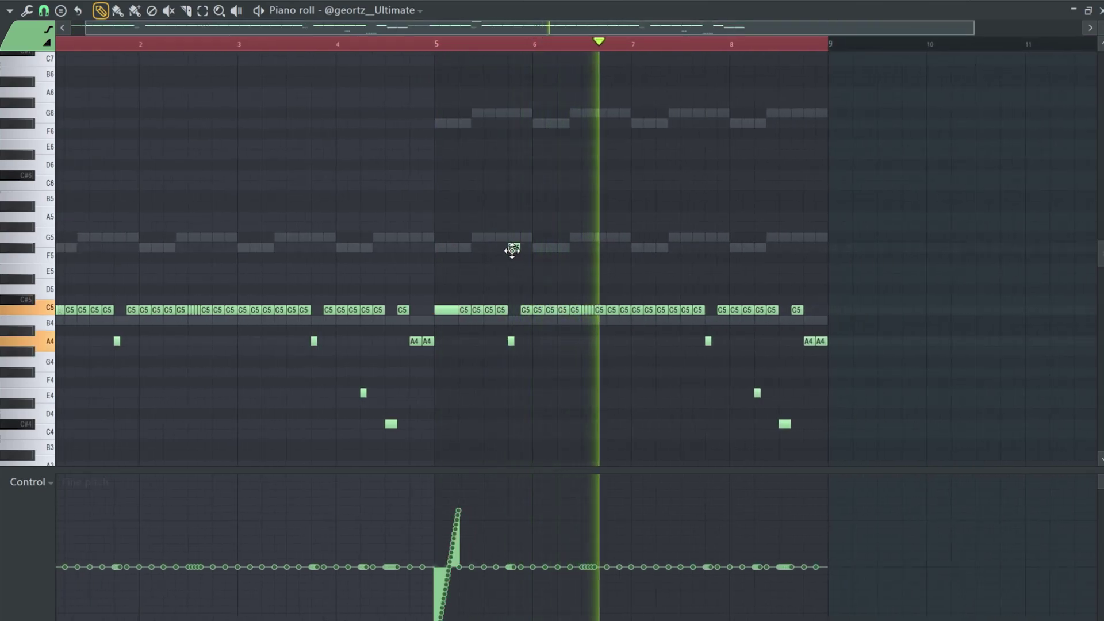
scroll(466, 229, "down", 1)
key("space")
scroll(402, 161, "down", 1)
key("space")
scroll(350, 151, "down", 1)
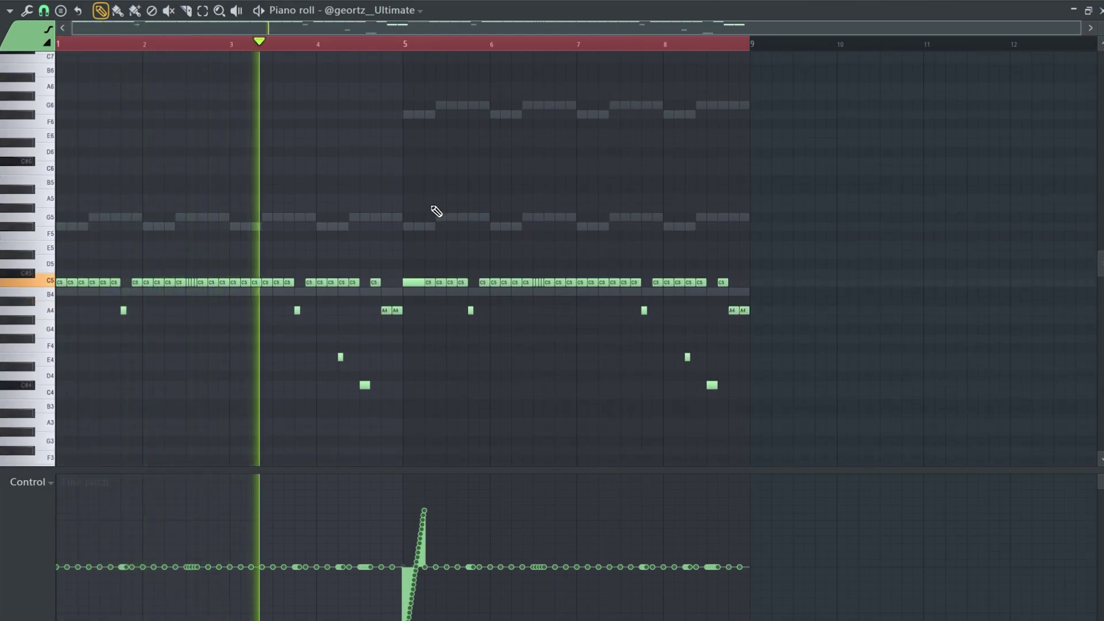
scroll(374, 277, "up", 1)
scroll(374, 278, "up", 4)
scroll(382, 253, "down", 3)
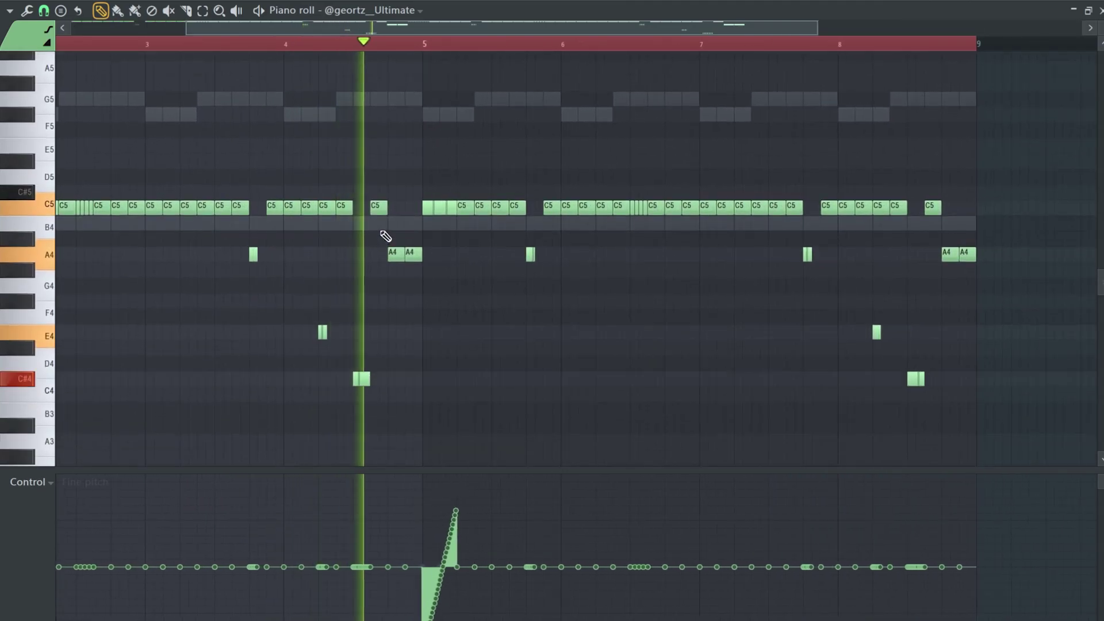
scroll(584, 150, "down", 4)
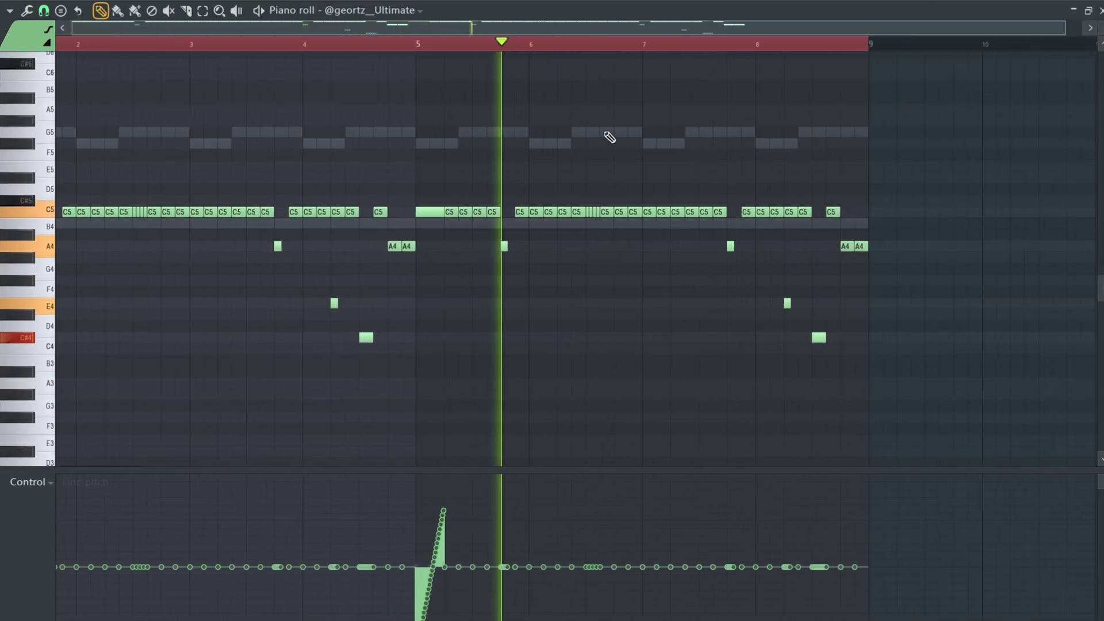
Place a C5 note on the third beat of bar 1 in the Goated channel's piano roll and display note velocities.
key("F6")
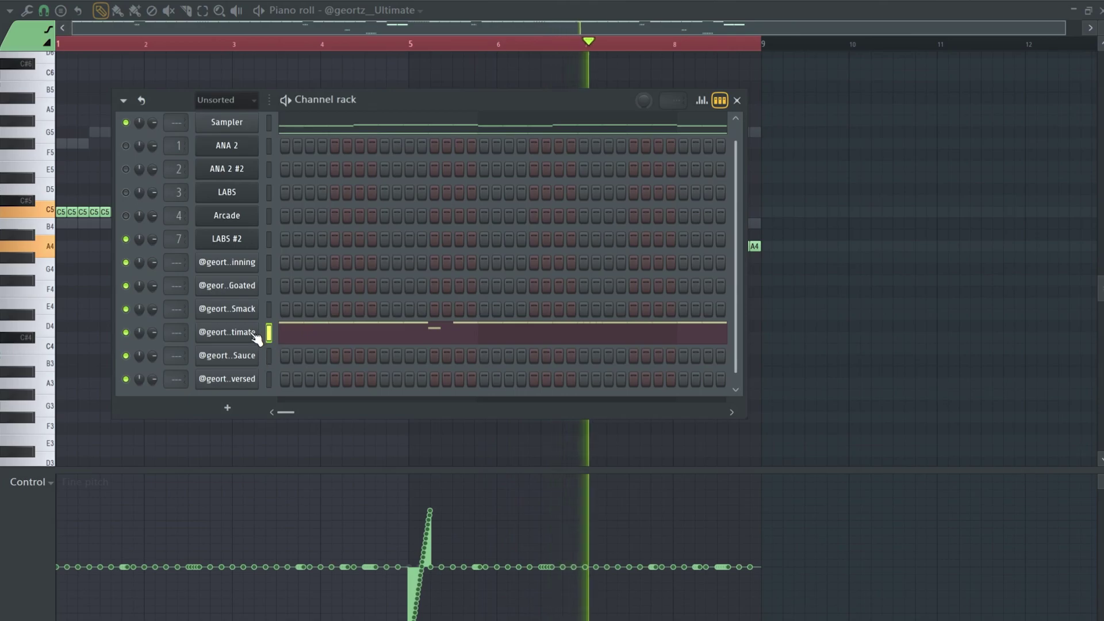
right_click(248, 288)
left_click(290, 284)
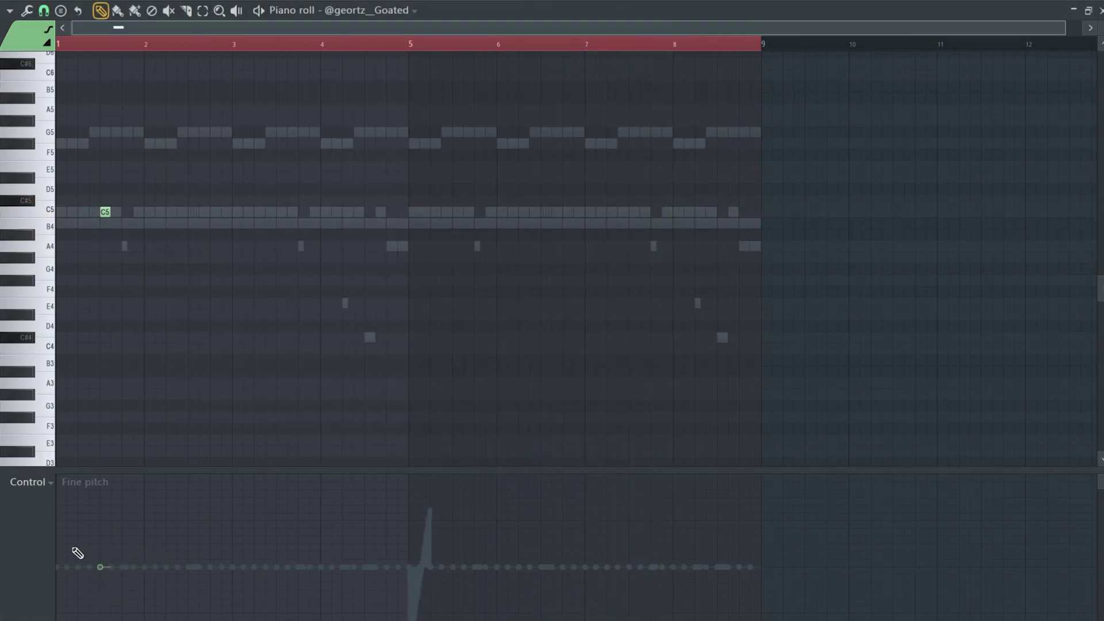
left_click(29, 483)
left_click(47, 524)
key("space")
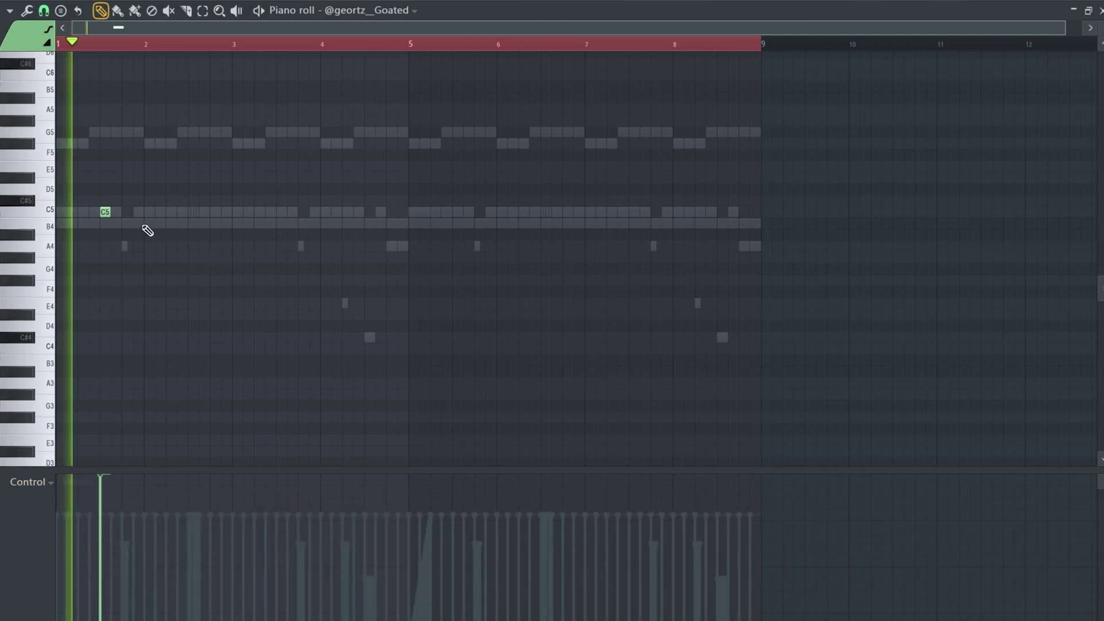
Repeat the Goated channel's C5 note on the third beat of every bar through bar 8.
left_click(193, 212)
key("ctrl+a")
key("ctrl+b")
key("ctrl+a")
key("ctrl+b")
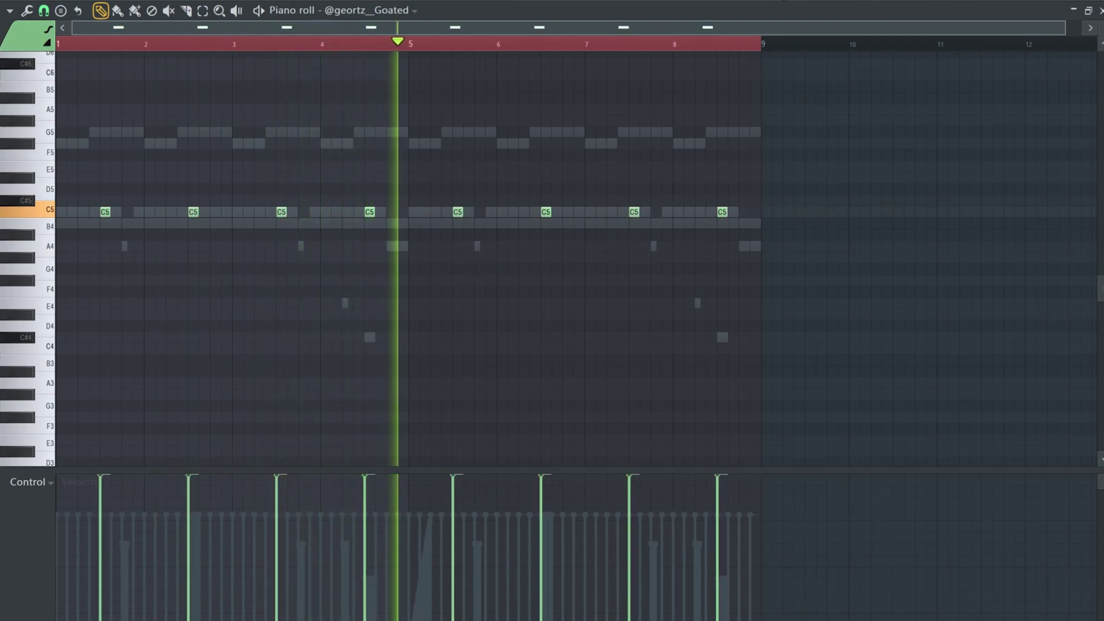
Place a C5 note on the second beat of bar 1 in the Reversed channel's piano roll.
key("F6")
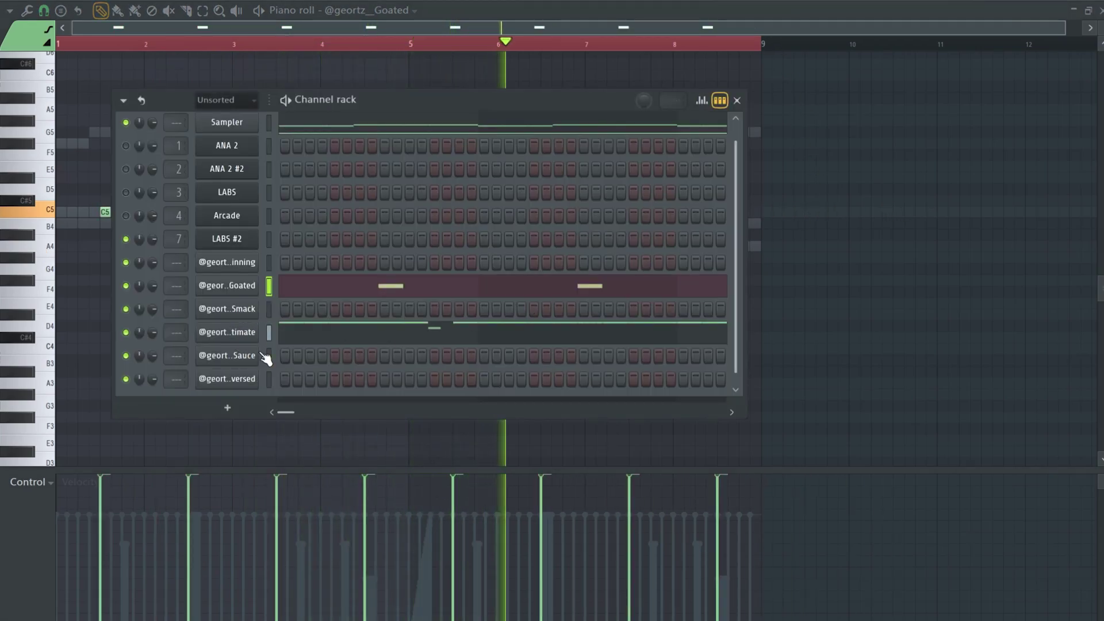
right_click(253, 374)
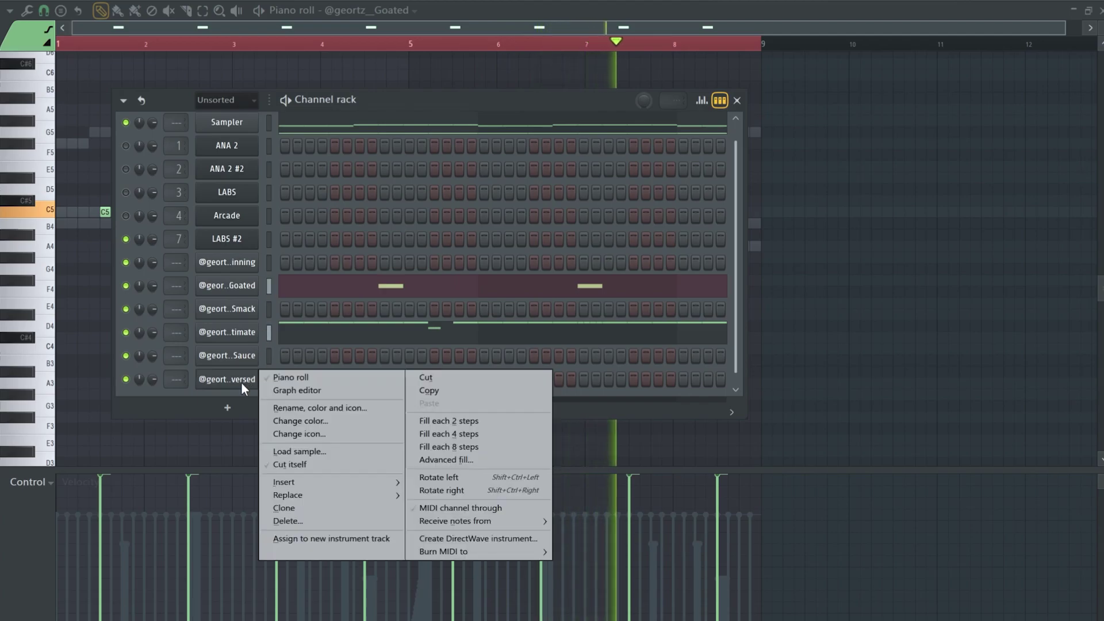
left_click(264, 378)
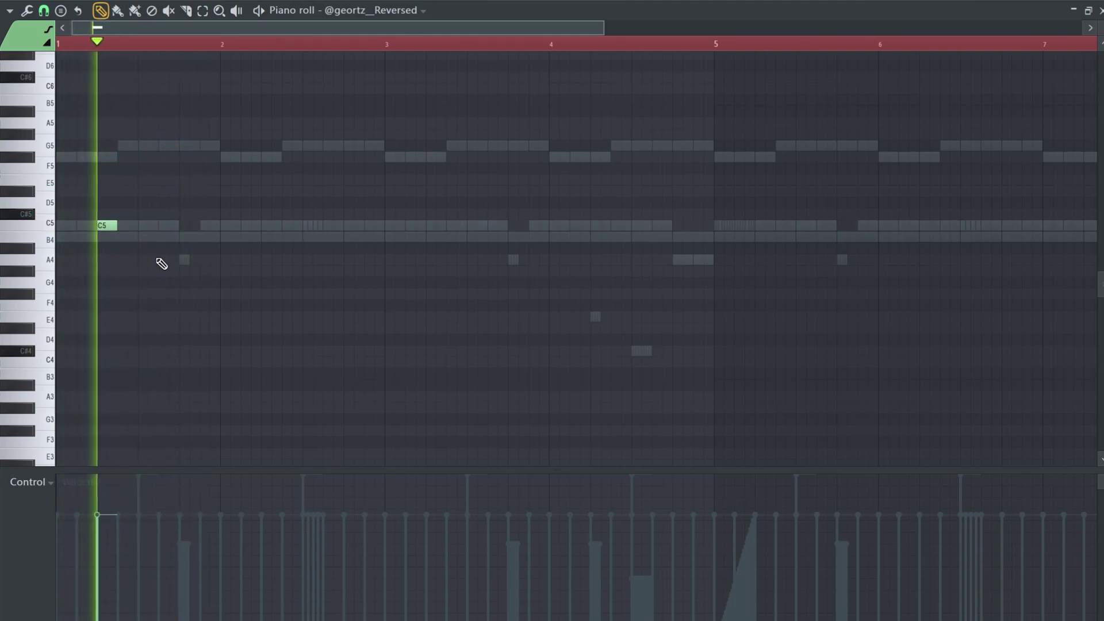
key("space")
Repeat the Reversed channel's C5 note on the second beat of bars 3, 5 and 7, and show the channel rack.
scroll(757, 87, "down", 4)
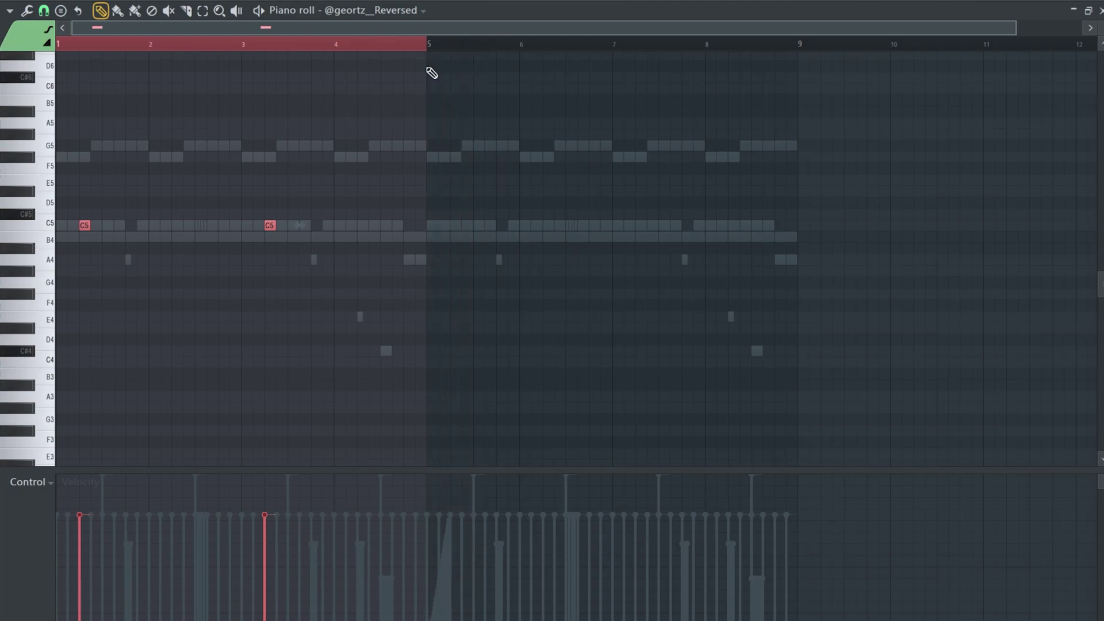
key("ctrl+b")
key("F6")
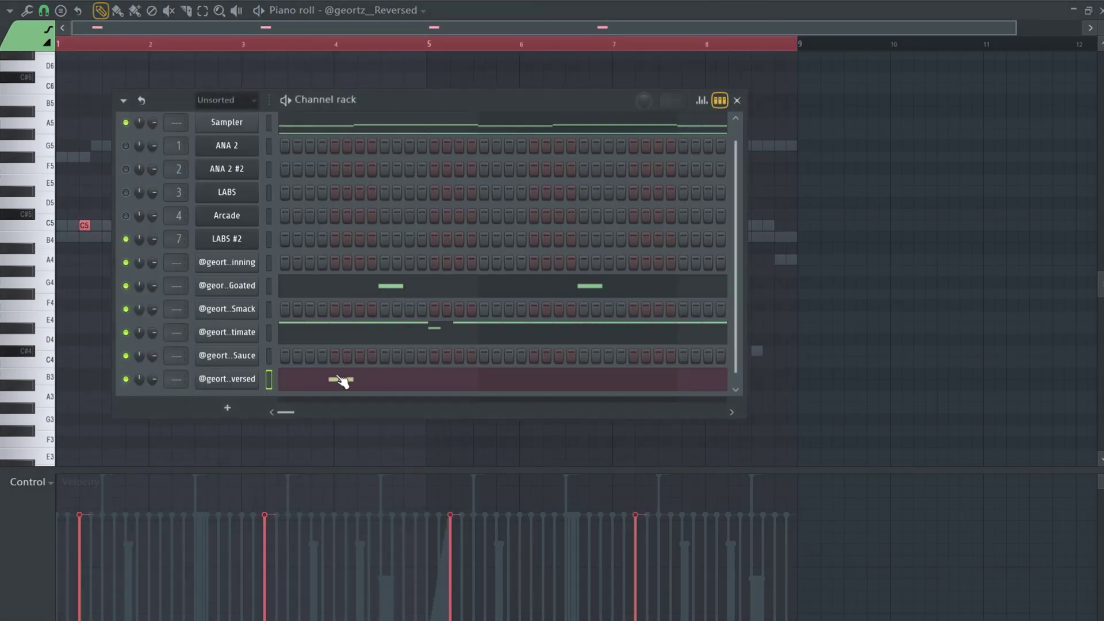
Offset the start of the Reversed channel's sample slightly to skip its quiet beginning.
left_click(243, 379)
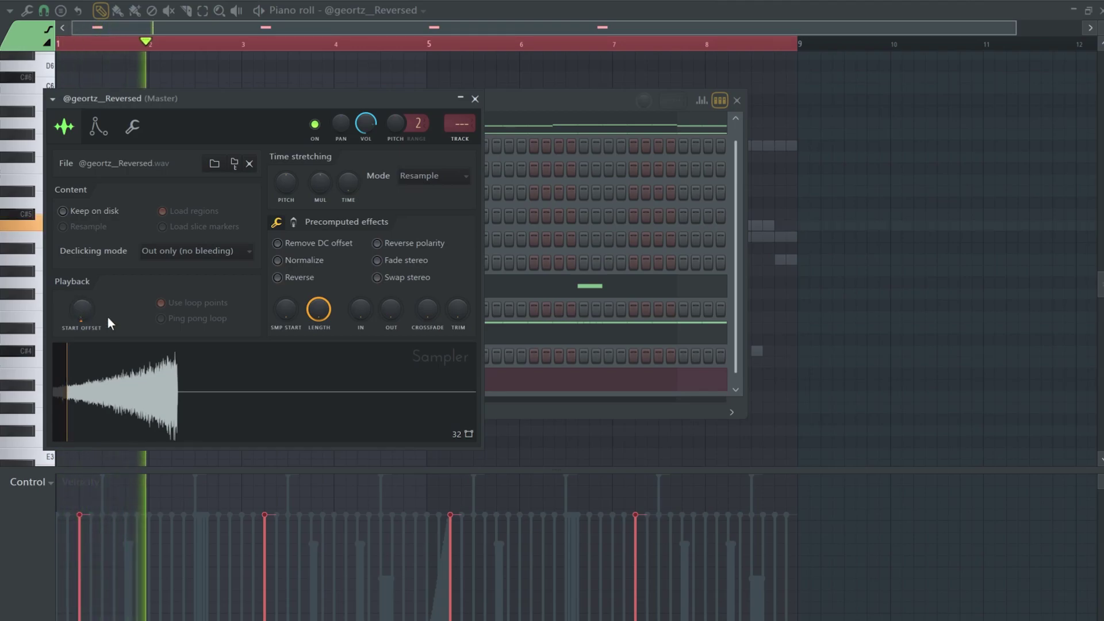
key("F7")
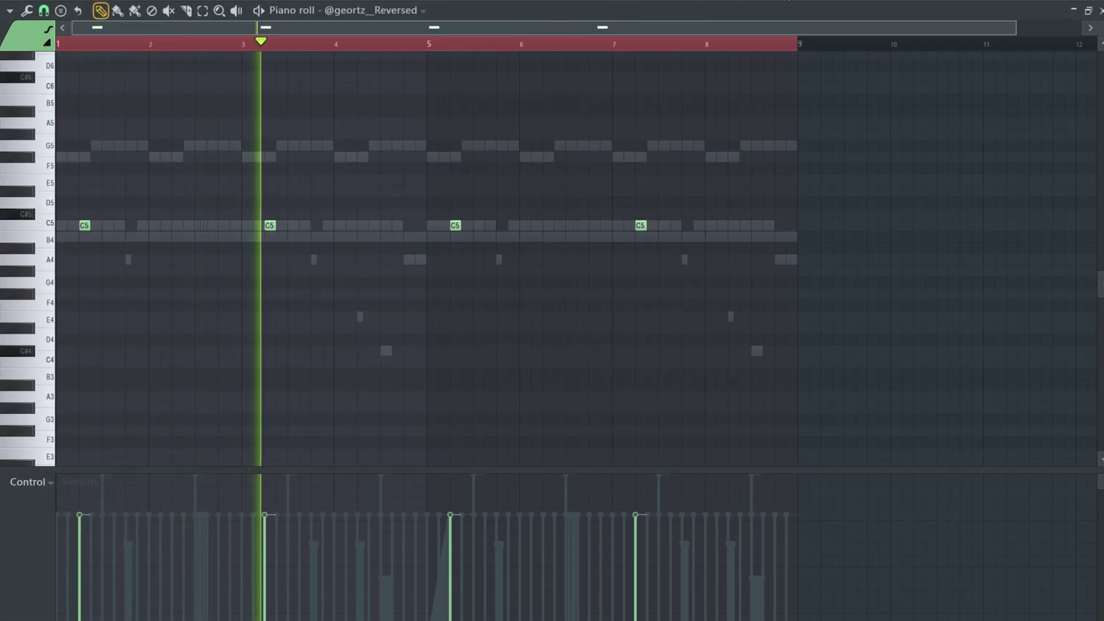
In the Smack channel's piano roll, place a C5 note on bar 1's second eighth and E5 notes on its last three eighths.
key("F6")
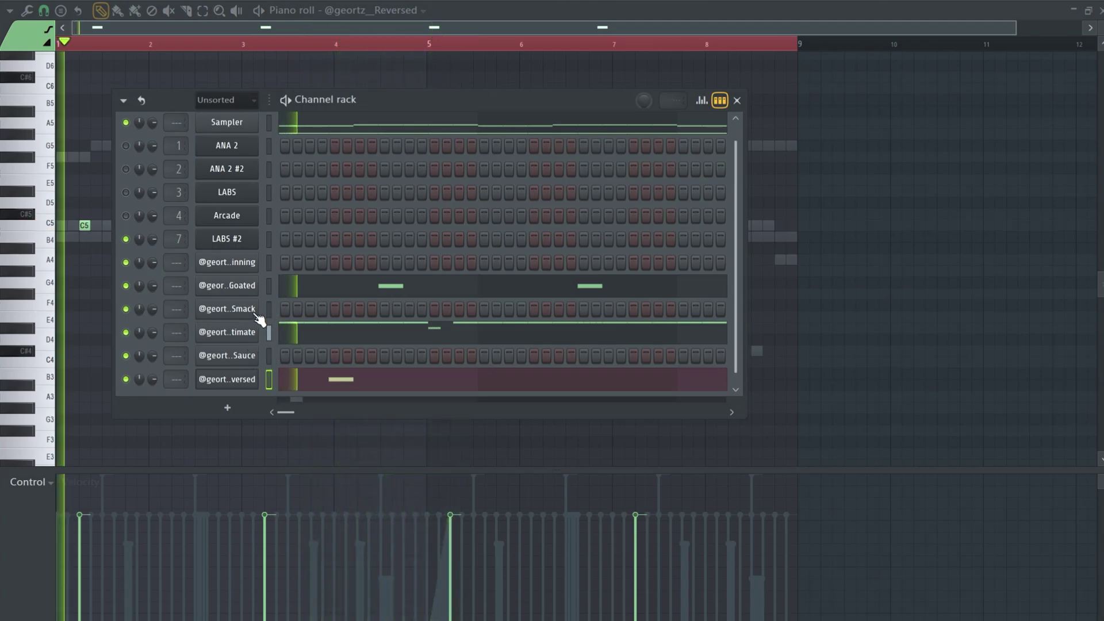
left_click(274, 308)
key("F6")
key("space")
key("space")
key("space")
scroll(140, 205, "up", 3)
key("space")
left_click(132, 180)
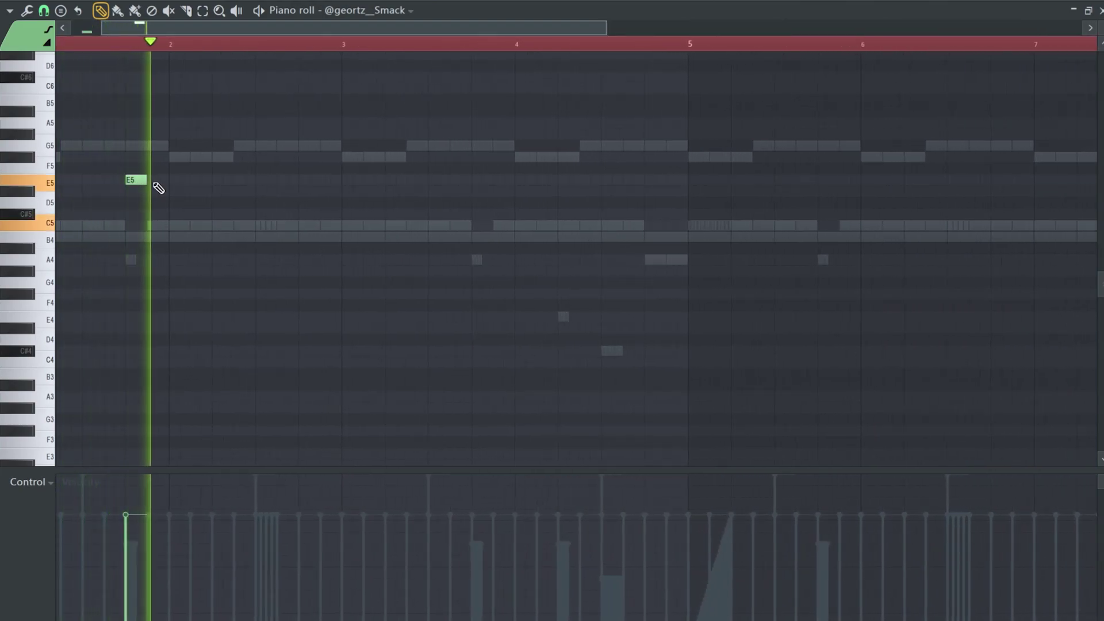
left_click(110, 180)
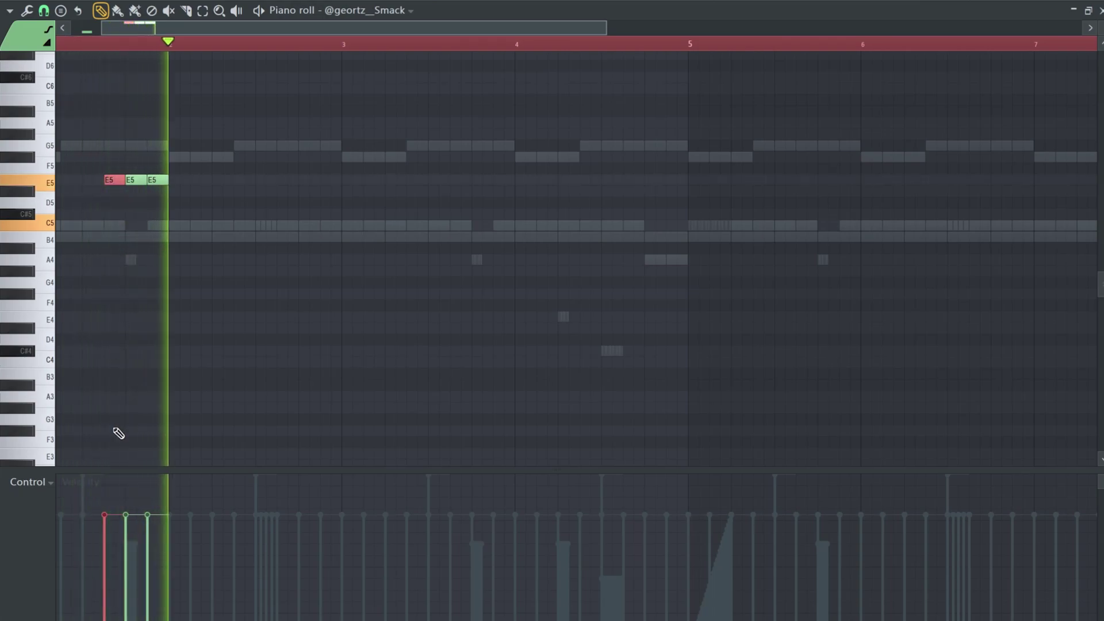
Switch to a triplet snap and fill the last beat of bar 2 with three B4 notes in the Smack channel.
scroll(64, 239, "down", 3)
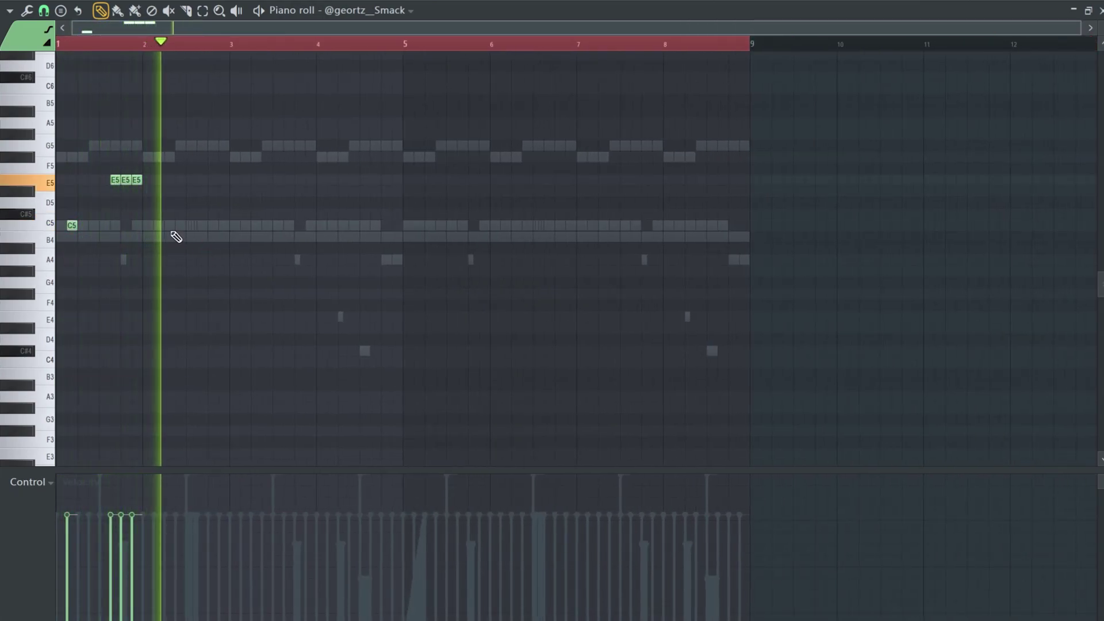
left_click(210, 226)
key("space")
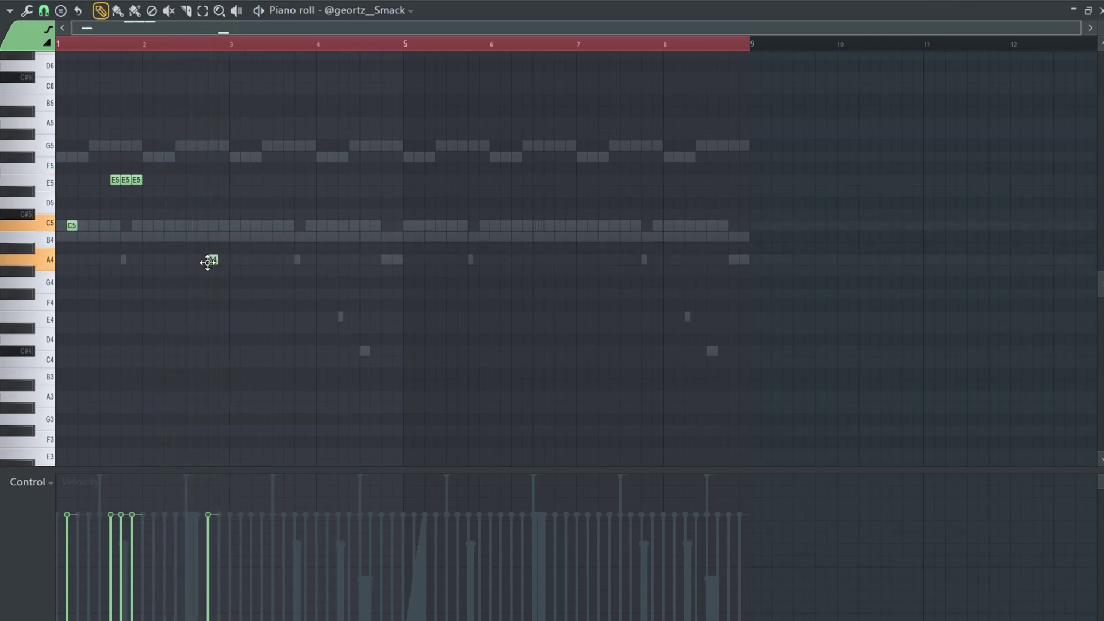
scroll(217, 275, "up", 3)
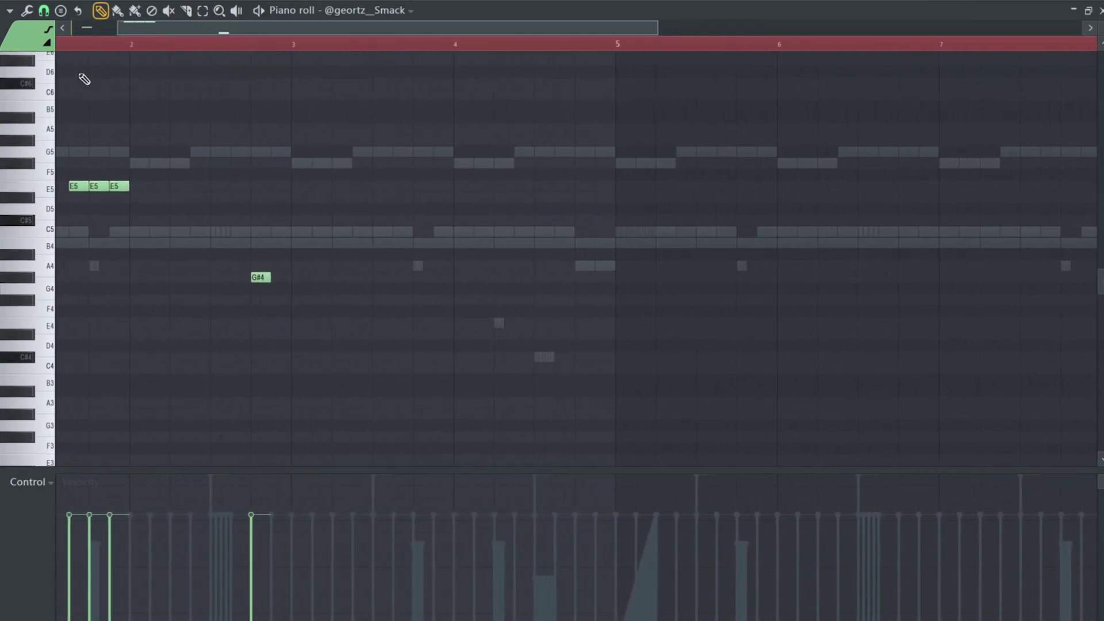
left_click(45, 11)
left_click(67, 108)
right_click(261, 278)
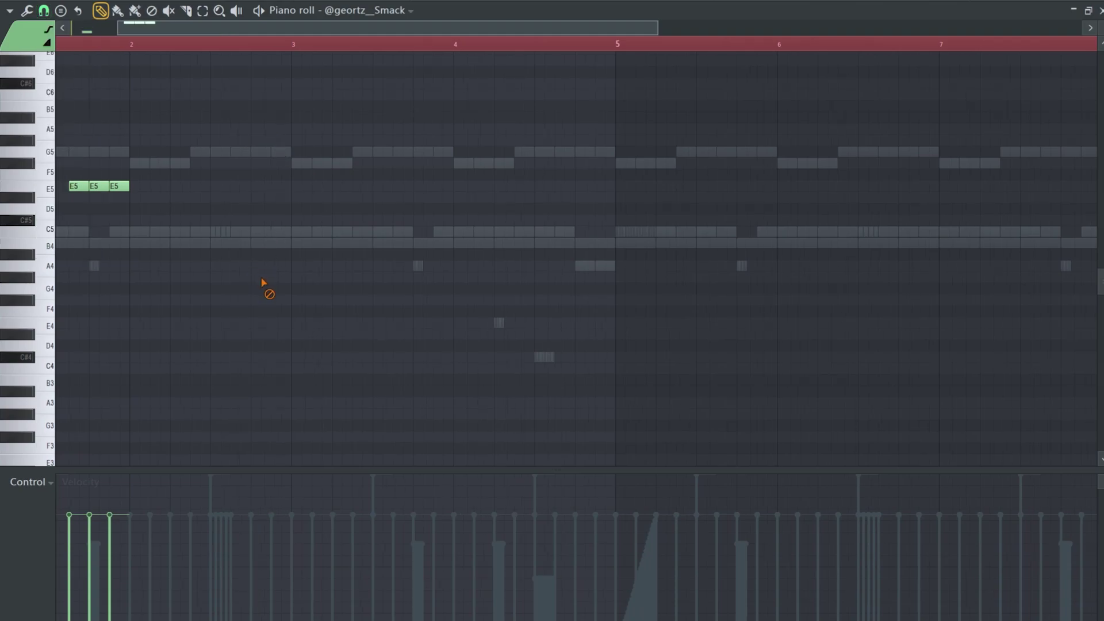
key("space")
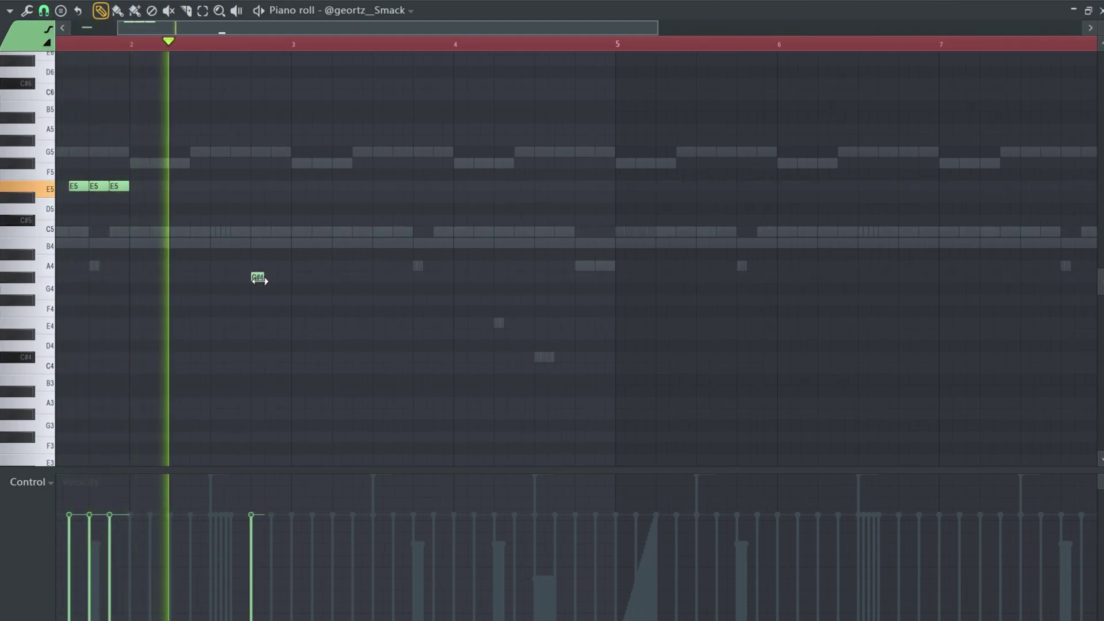
scroll(258, 278, "up", 2)
left_click(278, 279)
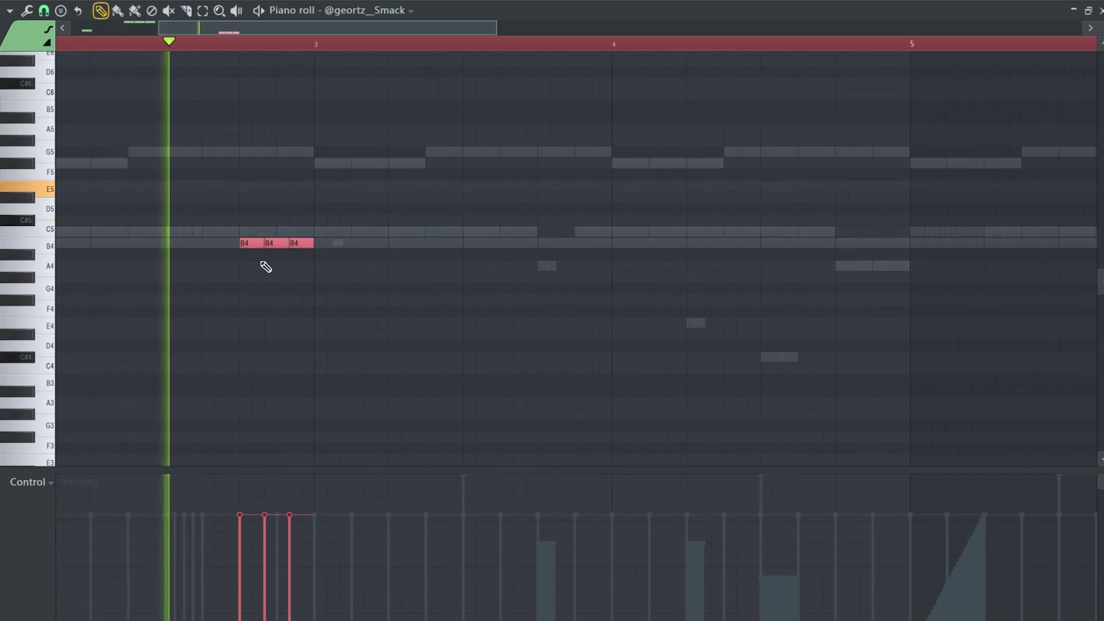
Duplicate the Smack channel's notes from bars 1 and 2 into bars 3 and 4.
scroll(256, 261, "down", 5)
left_click(65, 28)
left_click(57, 45)
left_click_drag(499, 56, 291, 64)
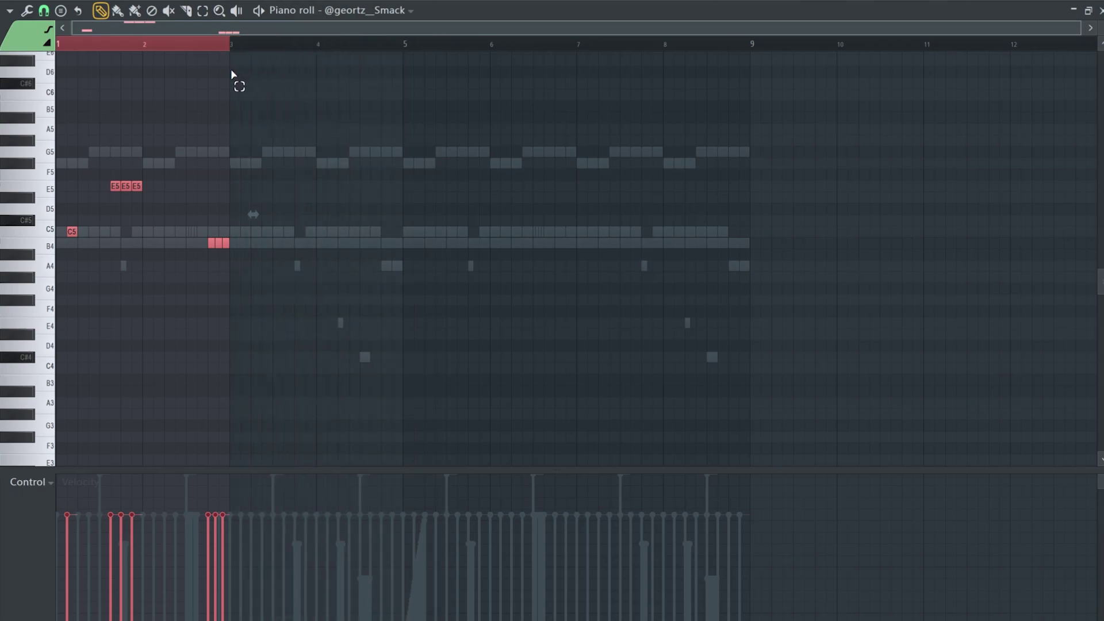
key("ctrl+b")
left_click(231, 43)
key("space")
Keep only the first E5 note in bar 3 and add C5 notes on bar 3's last eighth and bar 4's second eighth.
scroll(290, 115, "up", 2)
right_click(289, 184)
left_click_drag(308, 148, 270, 230)
left_click(321, 262)
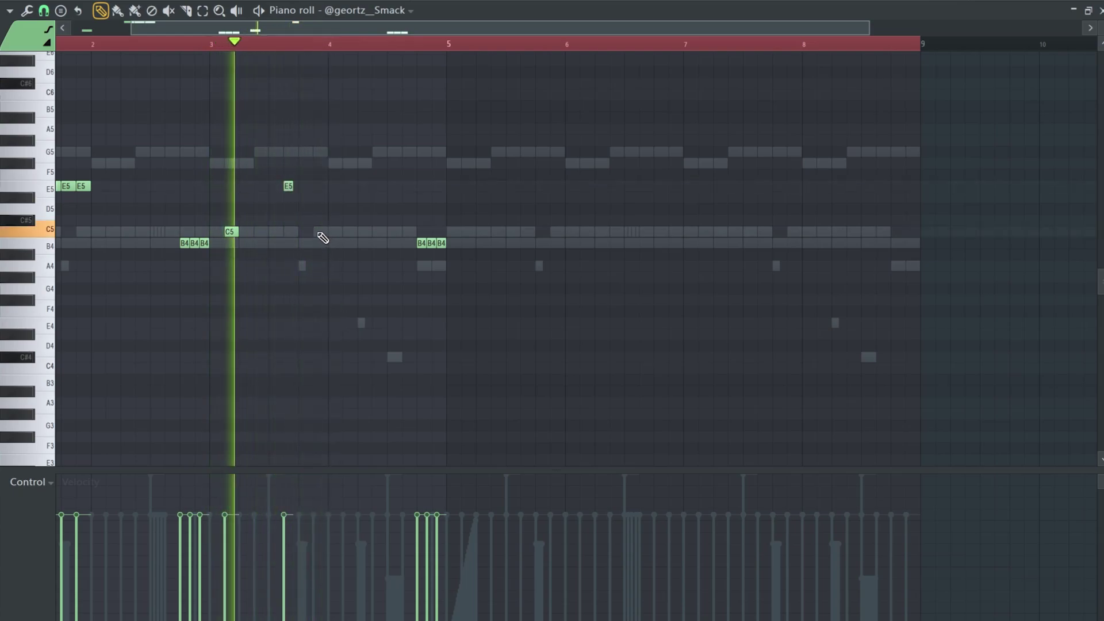
left_click(318, 232)
left_click(347, 232)
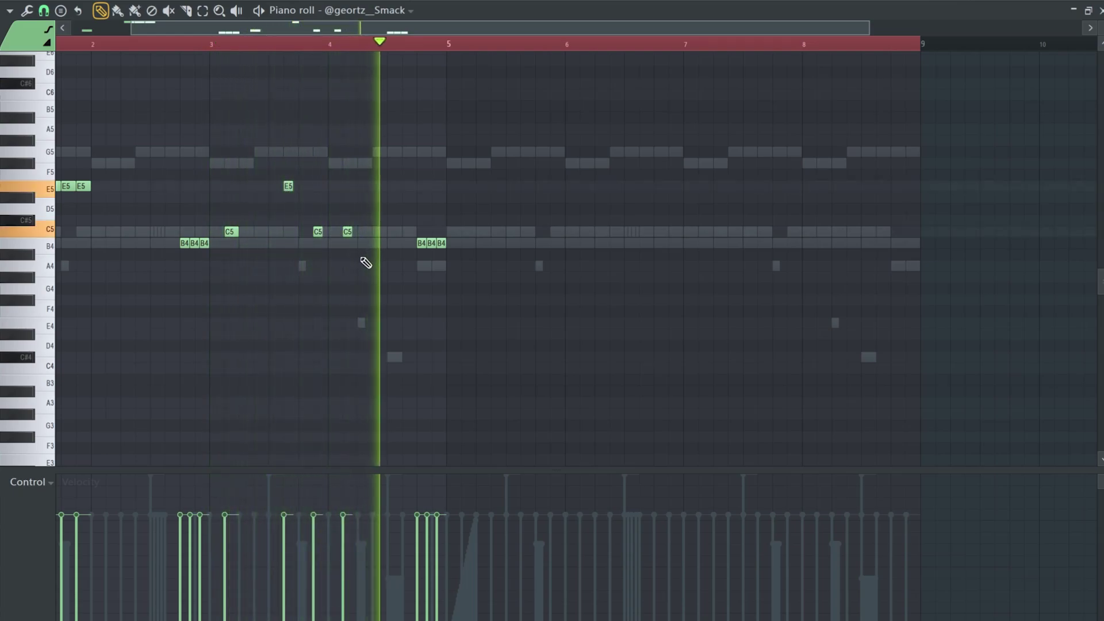
Replace the three B4 notes at the end of bar 4 with A4 notes on the last two eighths.
right_click(427, 243)
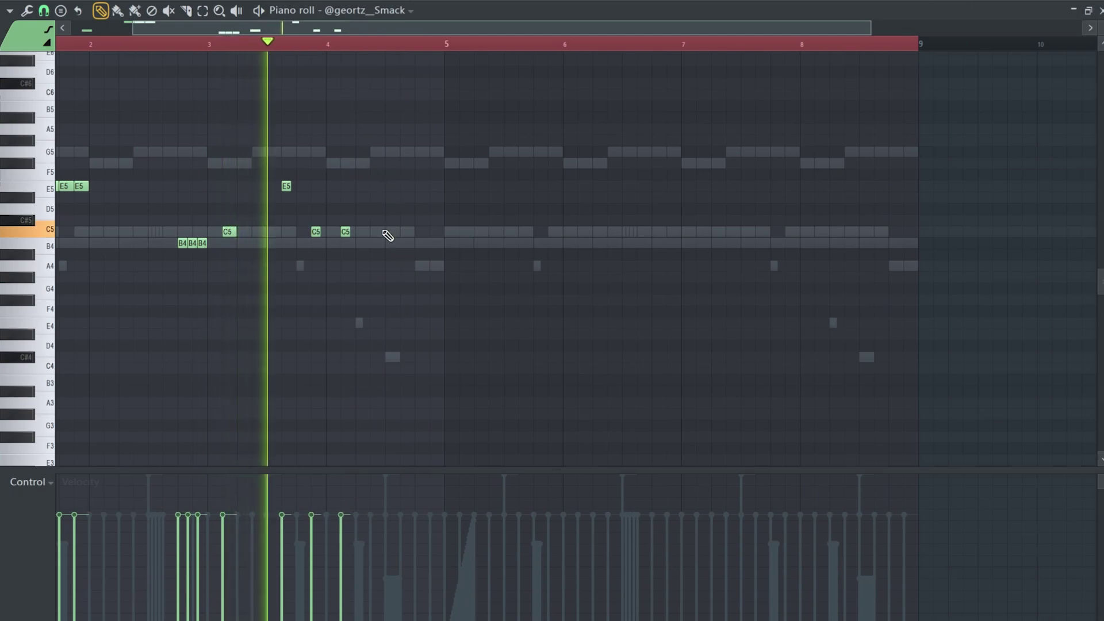
scroll(367, 253, "up", 2)
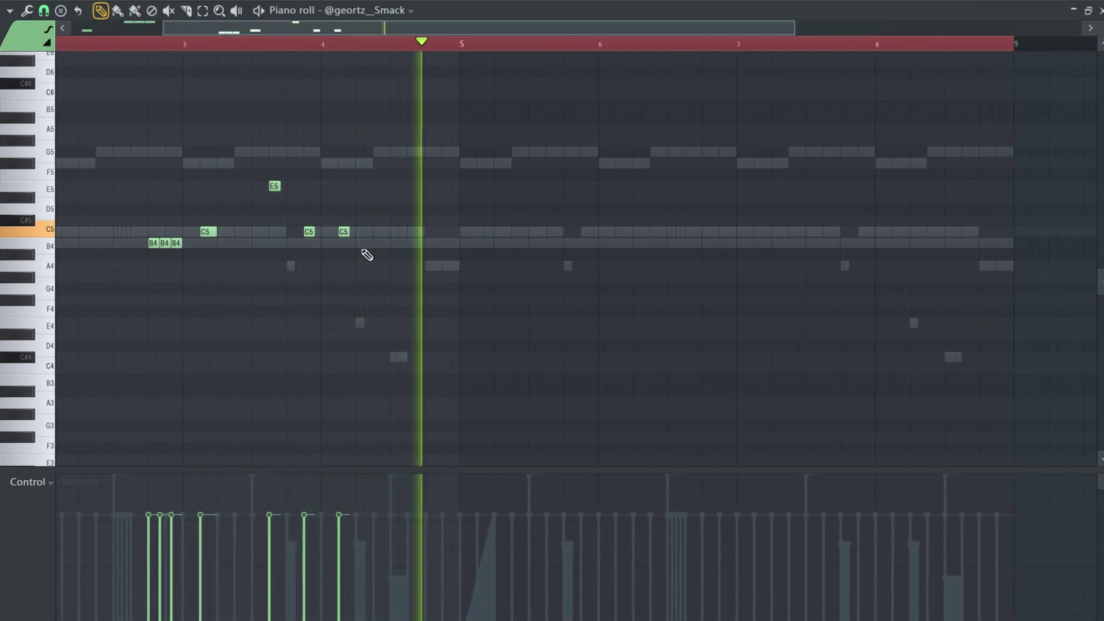
scroll(367, 255, "down", 3)
key("space")
scroll(396, 273, "up", 2)
left_click(404, 265)
Duplicate the Smack channel's notes from bars 1 to 4 into bars 5 to 8.
scroll(426, 278, "down", 2)
left_click(564, 51)
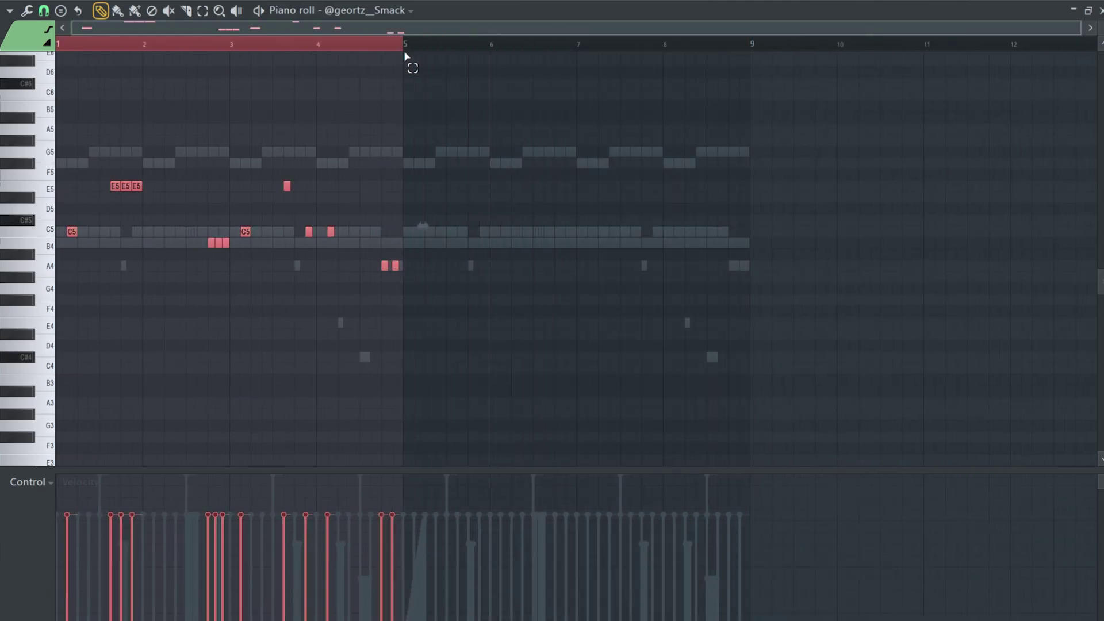
key("ctrl+b")
key("ctrl+d")
Raise the EQ effect on the Spinning channel's sample and set the channel to cut itself.
key("F6")
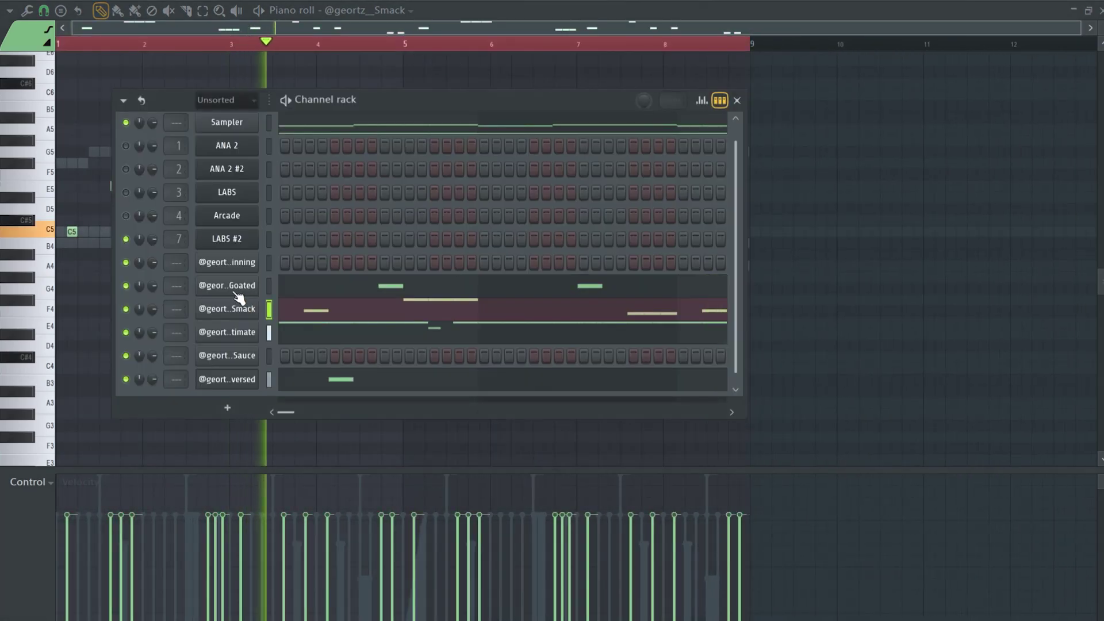
left_click(236, 261)
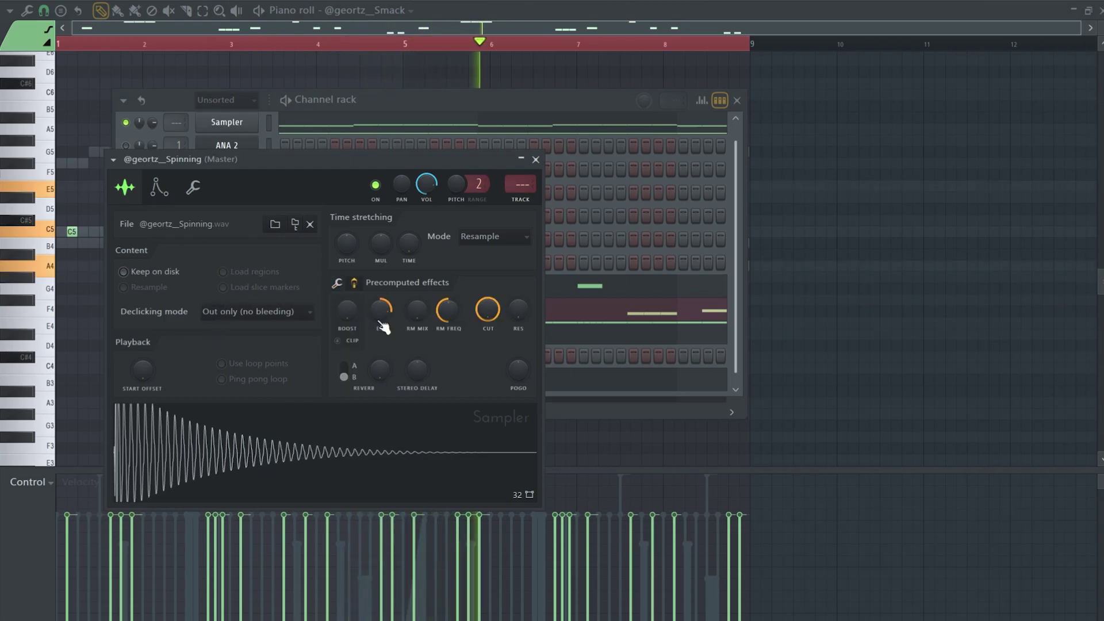
left_click(412, 119)
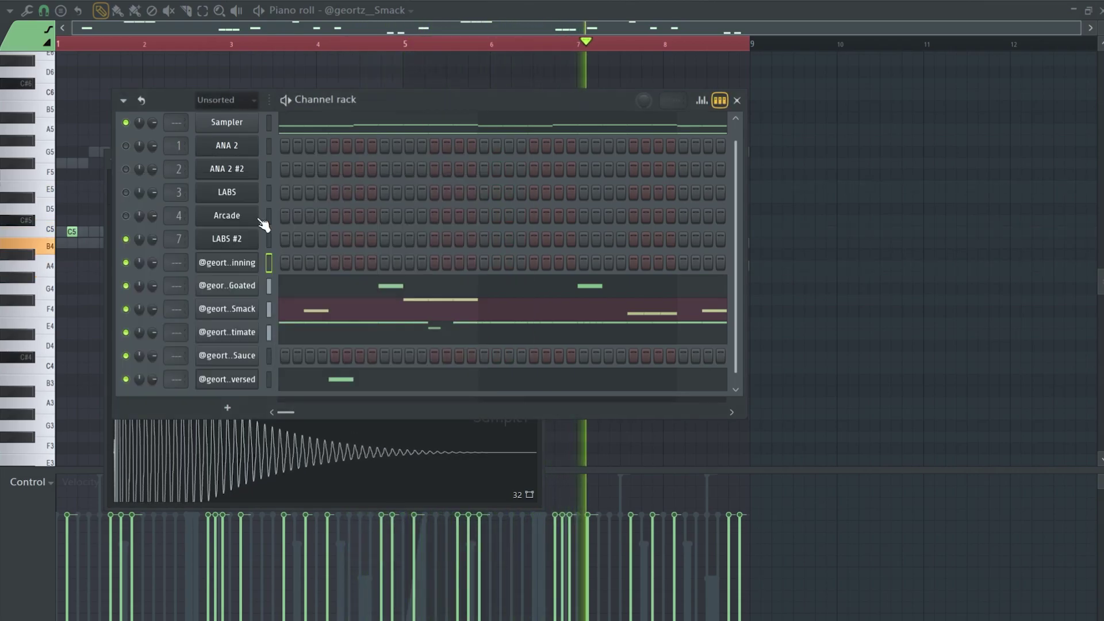
right_click(256, 262)
left_click(291, 353)
In the Spinning channel's piano roll, place B4 notes at the start of bars 1 and 3 and on bar 2's second beat.
right_click(255, 262)
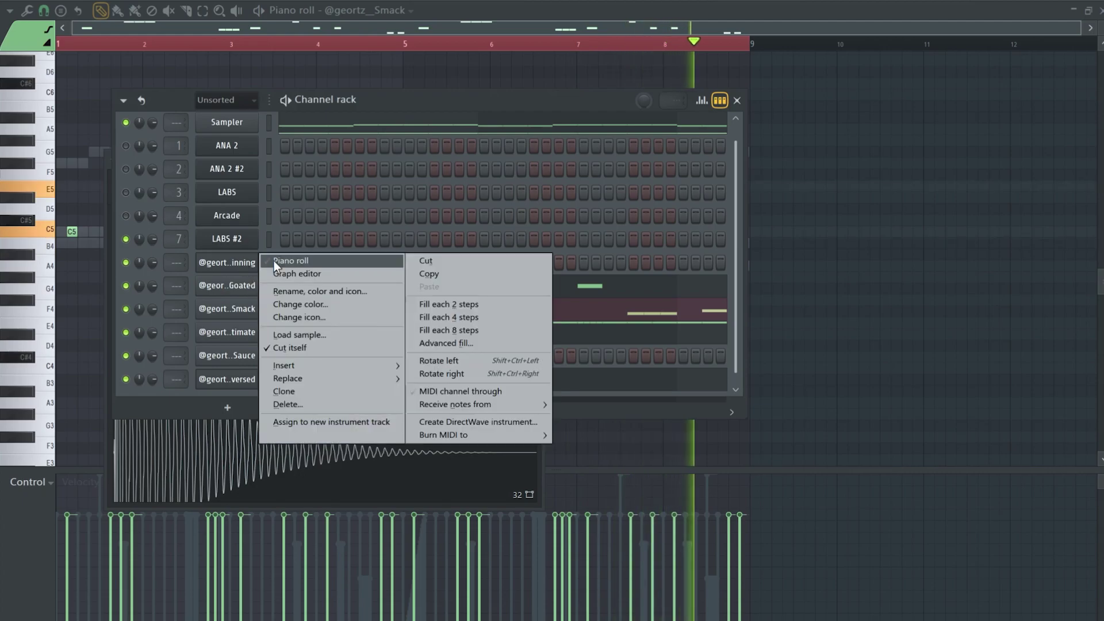
left_click(274, 260)
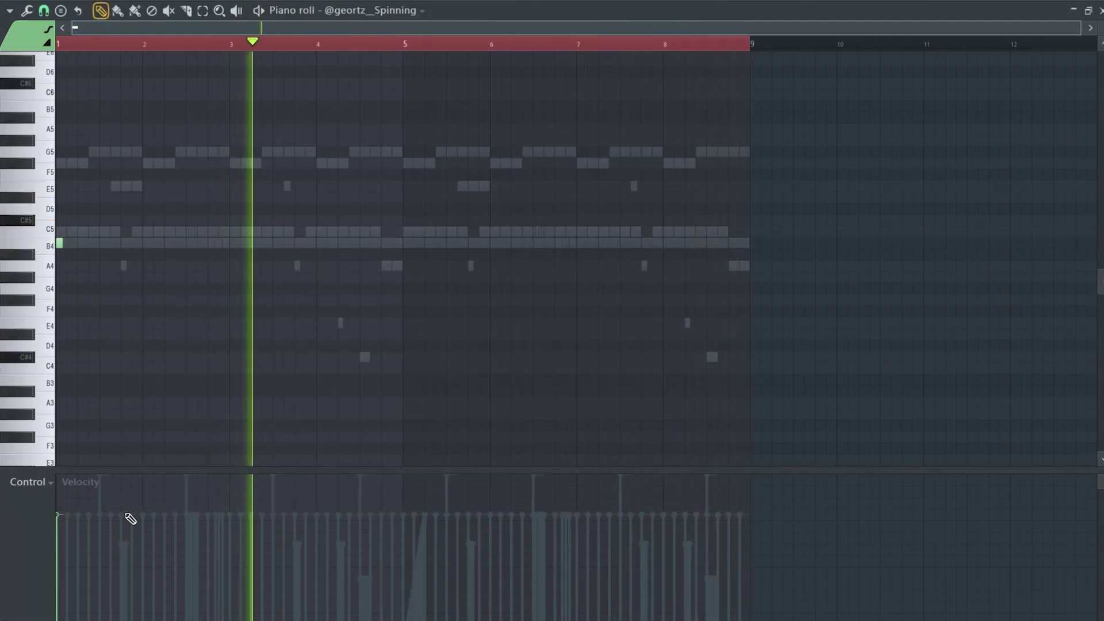
key("space")
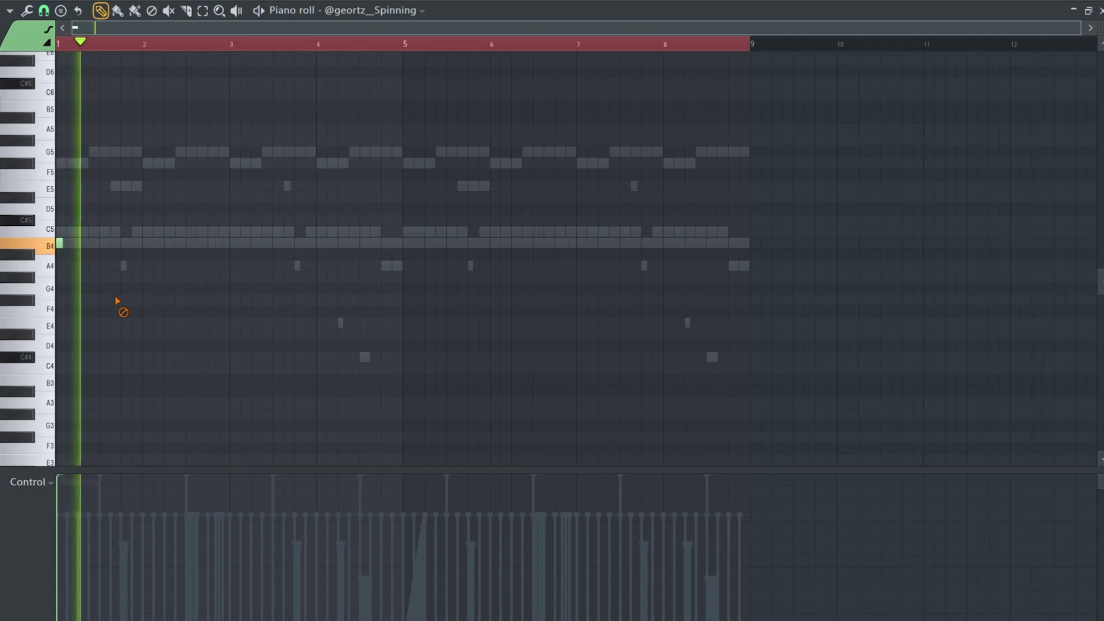
key("space")
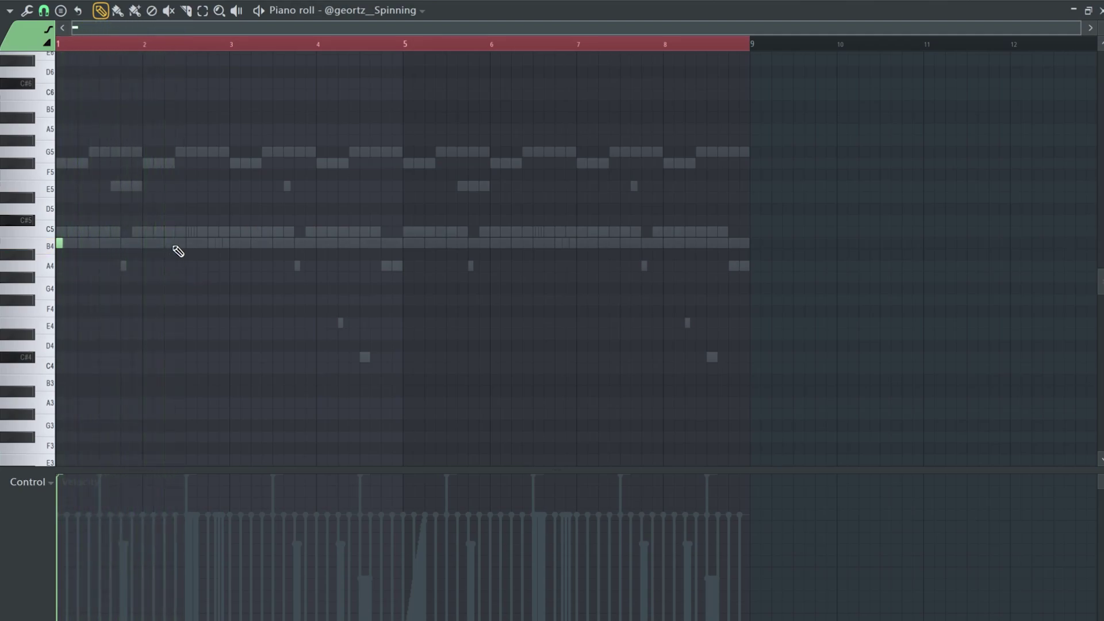
key("space")
left_click(167, 243)
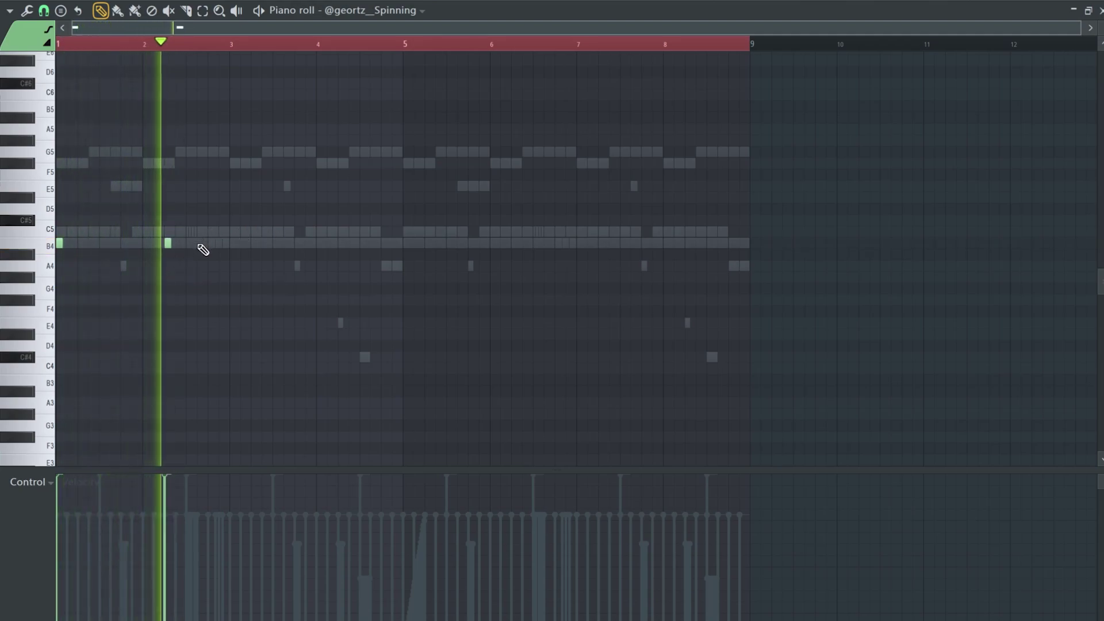
left_click(254, 243)
key("space")
key("space")
left_click_drag(254, 242, 229, 243)
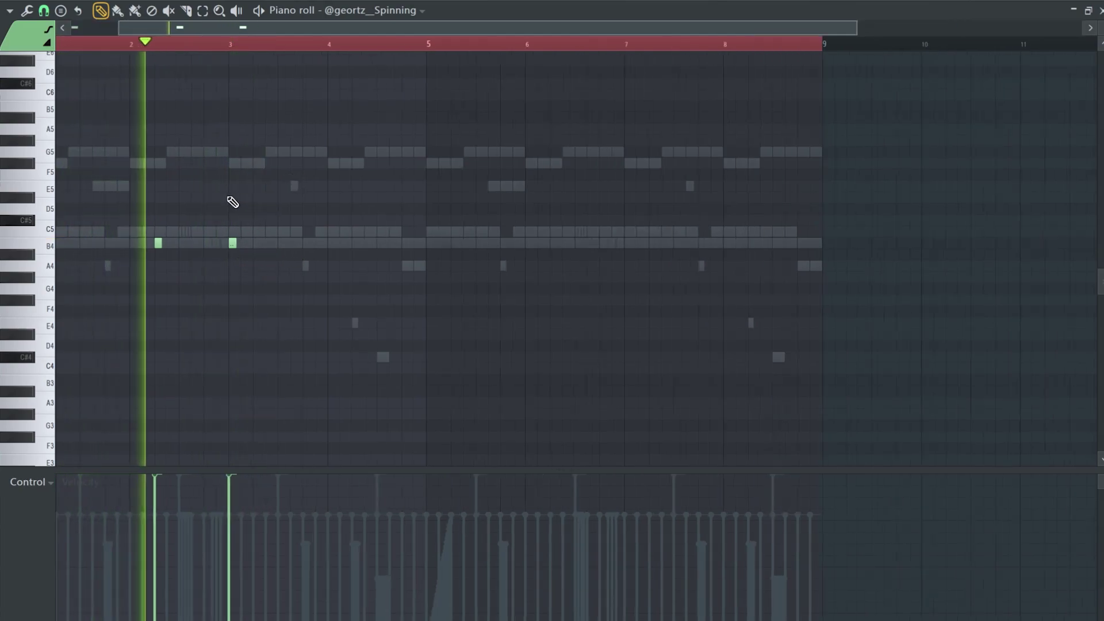
Try moving the Spinning channel's B4 note in bar 2 to the fourth eighth of the bar.
right_click(168, 243)
scroll(128, 251, "up", 2)
scroll(362, 276, "up", 1)
left_click(217, 277)
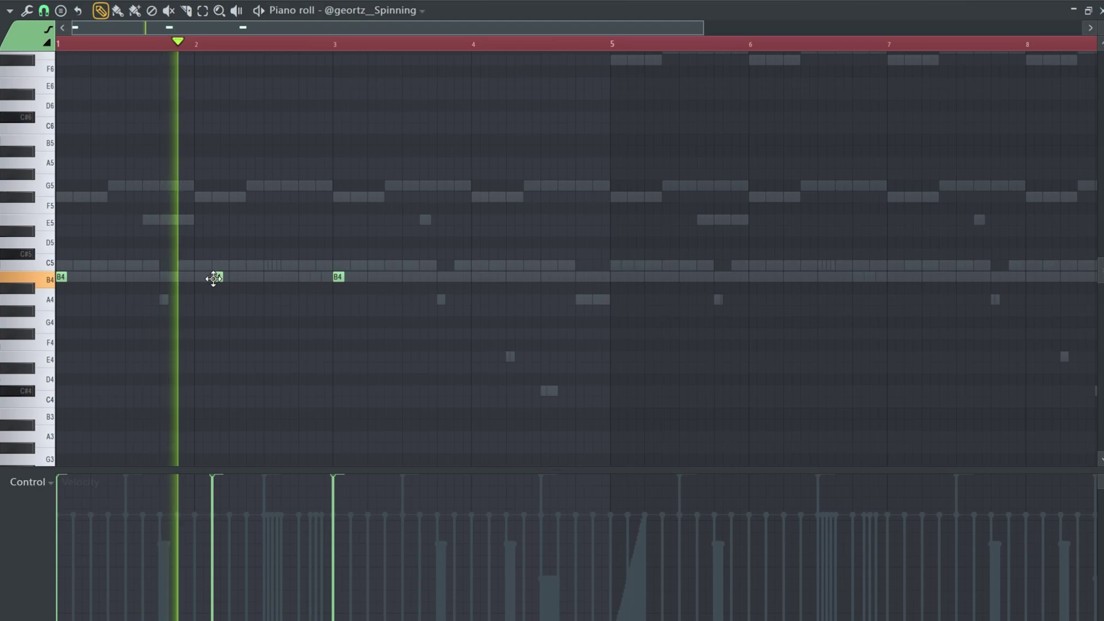
left_click(253, 277)
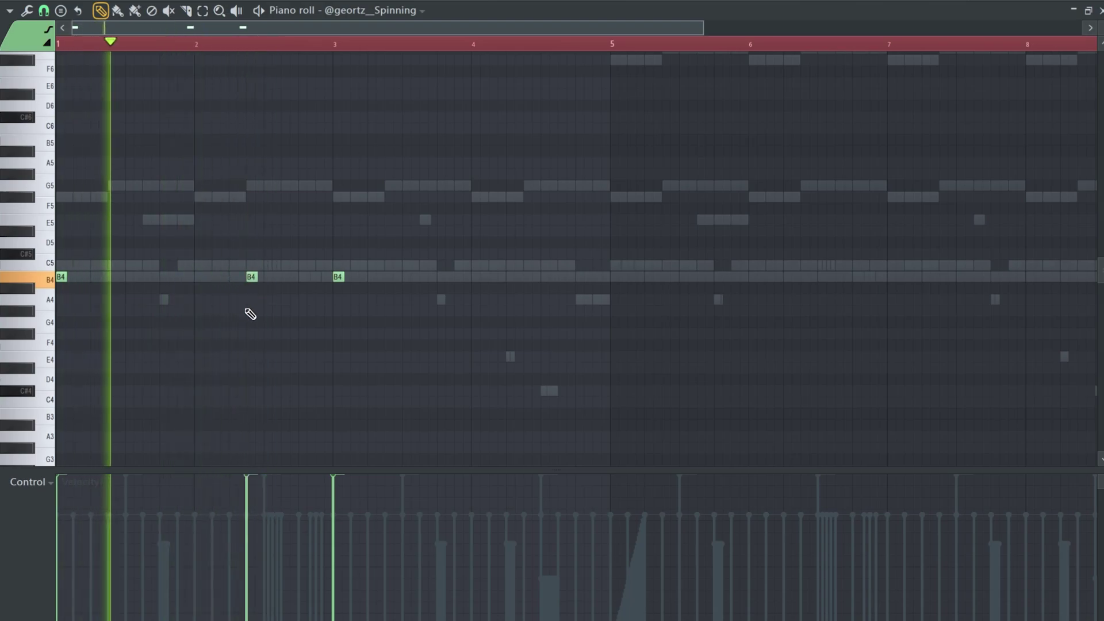
scroll(446, 387, "up", 2)
Reduce the EQ effect on the Spinning channel's sample slightly and return to its piano roll.
key("F7")
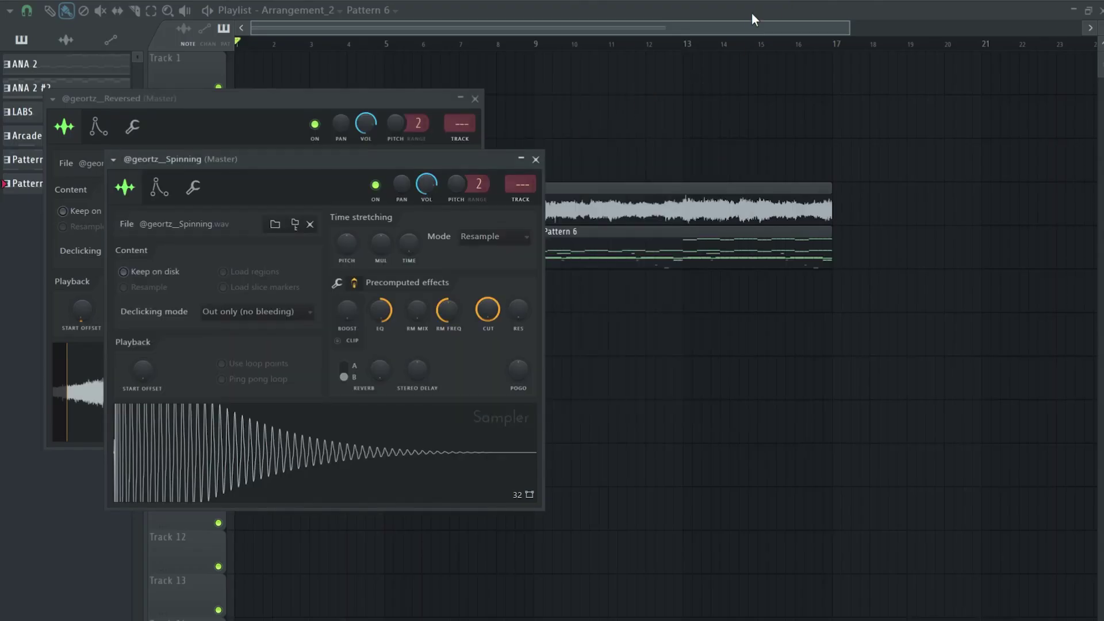
key("F6")
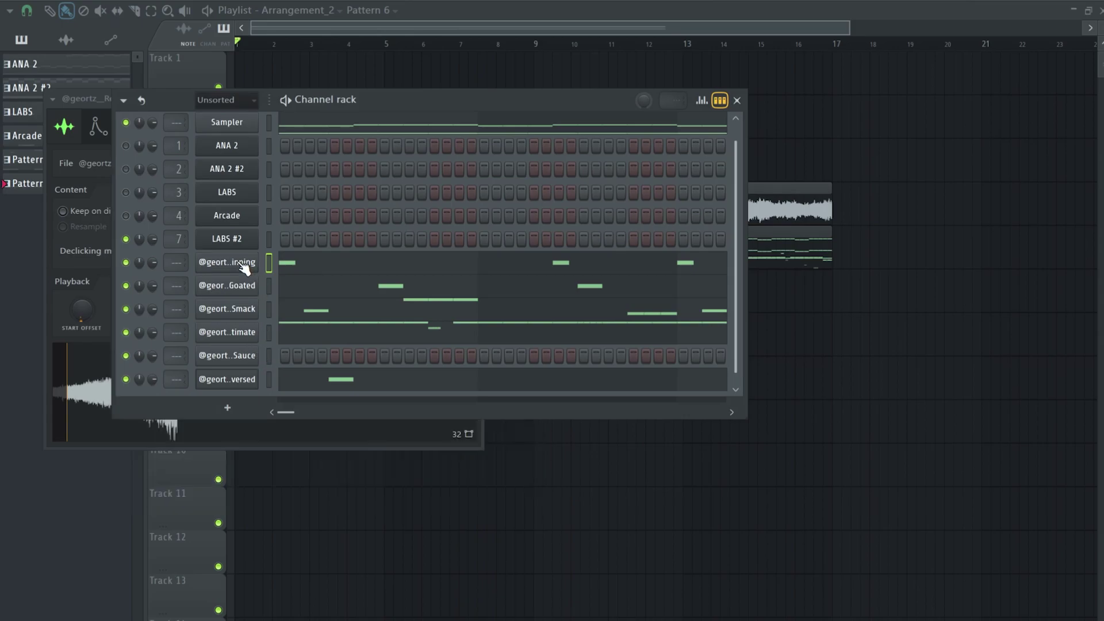
left_click(245, 265)
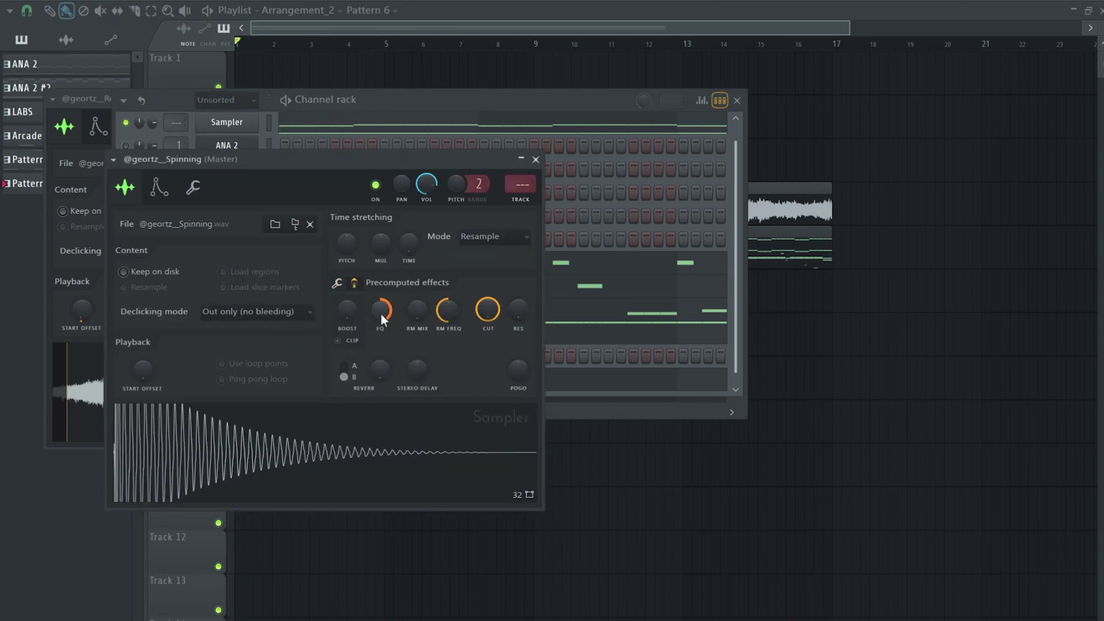
key("F7")
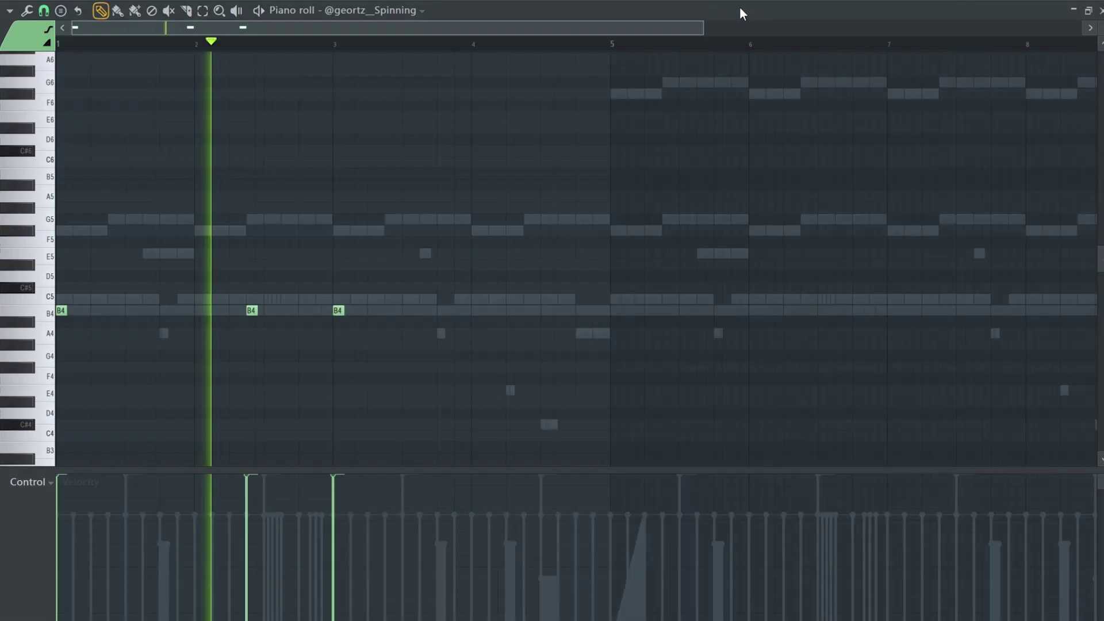
Arrange the Spinning B4 notes in bar 2 on its third and fourth beats and repeat the two-bar figure in bars 3 and 4.
key("space")
left_click(248, 311)
left_click(303, 311)
right_click(337, 311)
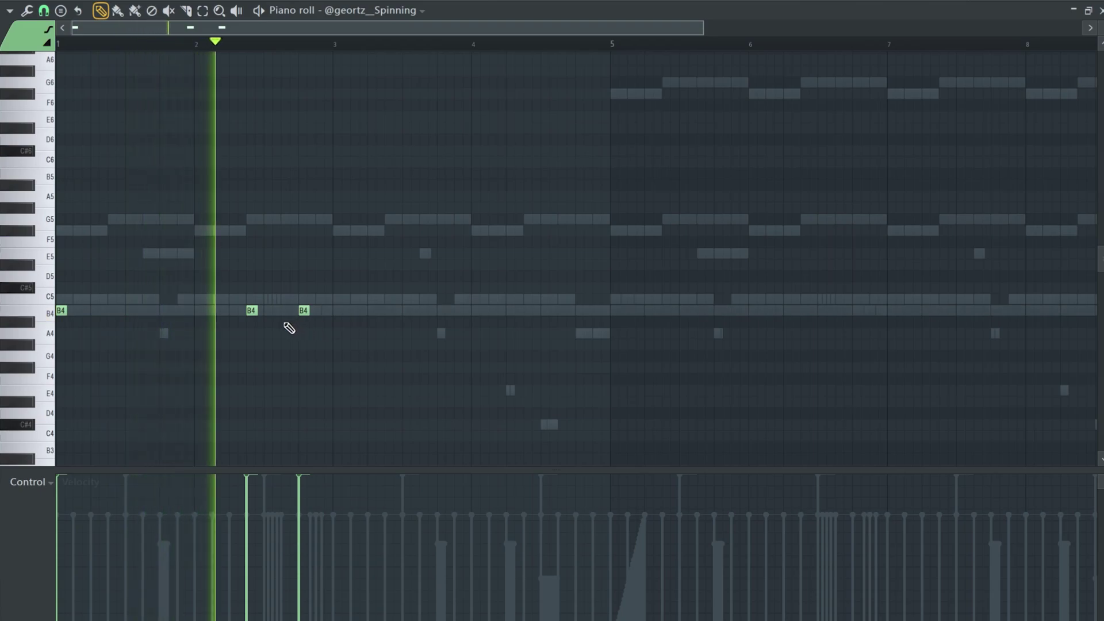
left_click(265, 310)
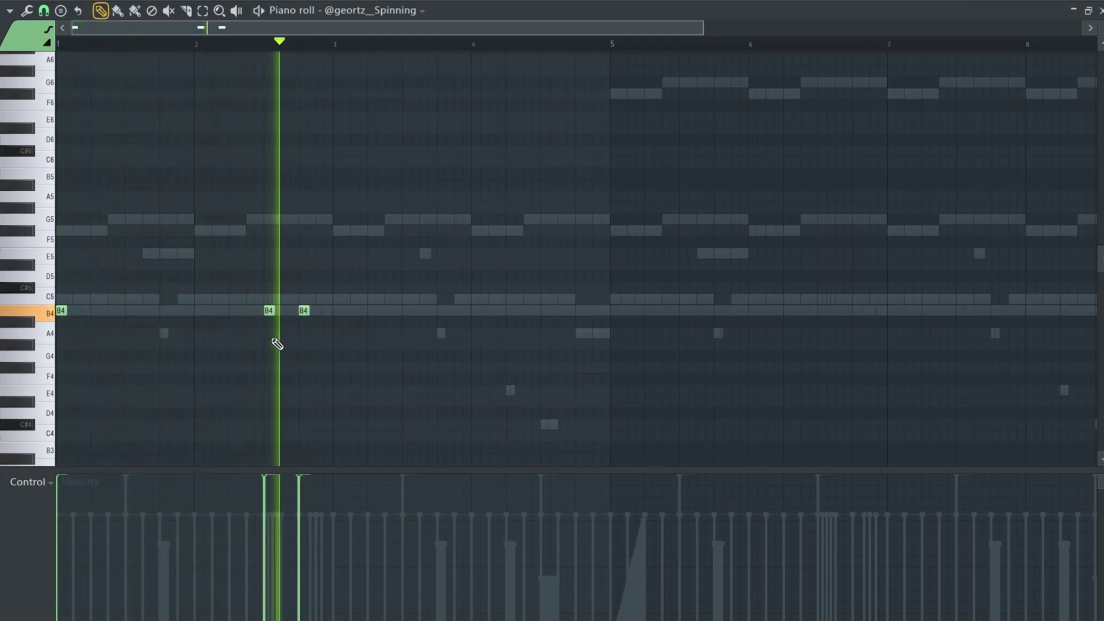
left_click_drag(61, 310, 334, 329)
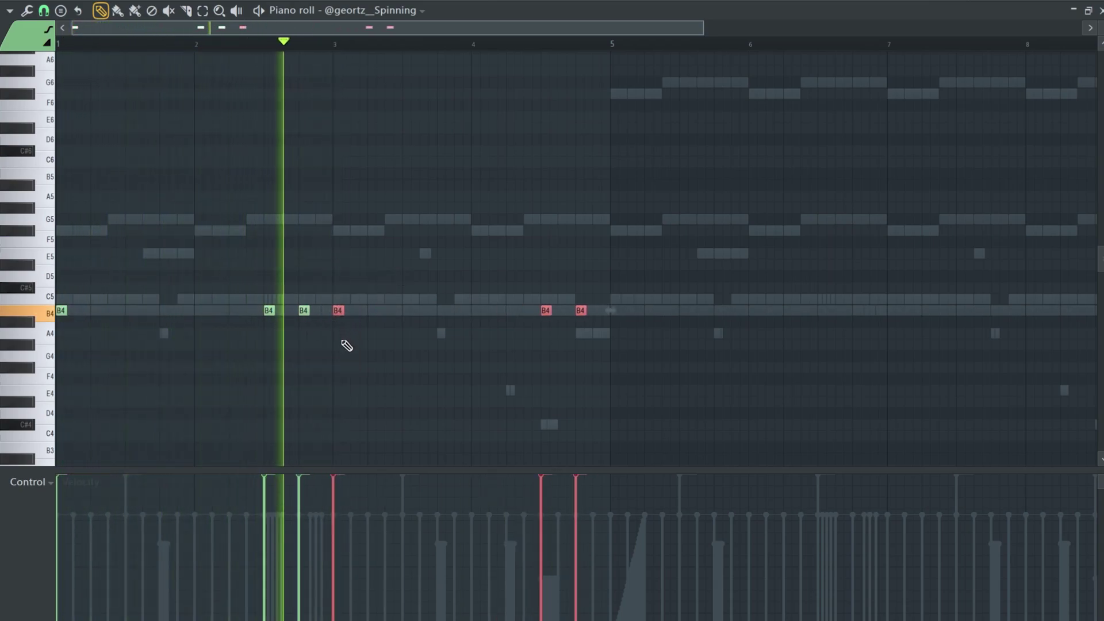
Add a B4 note on the fourth eighth of bar 3 in the Spinning channel's piano roll.
scroll(347, 345, "down", 2)
left_click(290, 311)
left_click(255, 46)
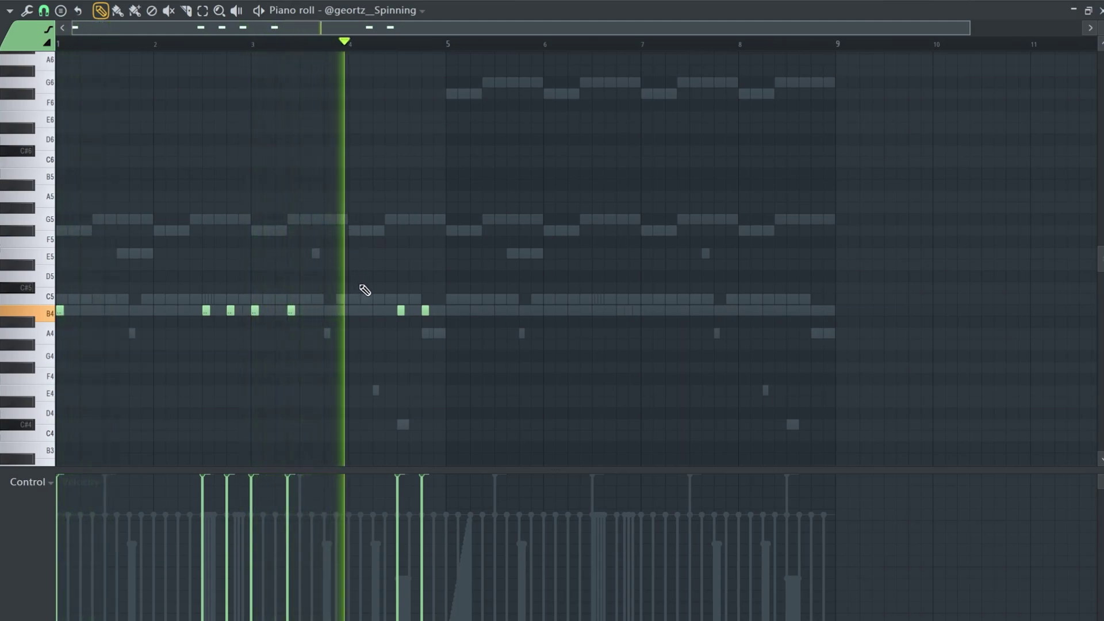
key("space")
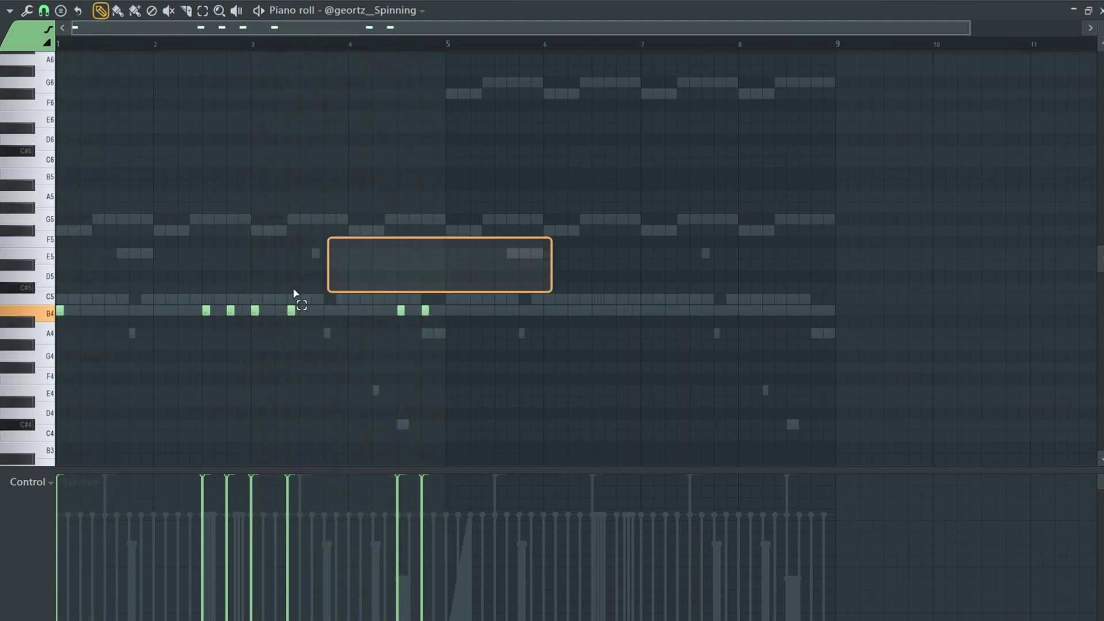
Duplicate the Spinning channel's four-bar note pattern into bars 5 to 8.
key("ctrl+a")
left_click_drag(60, 309, 452, 310)
left_click(485, 347)
key("space")
left_click(464, 46)
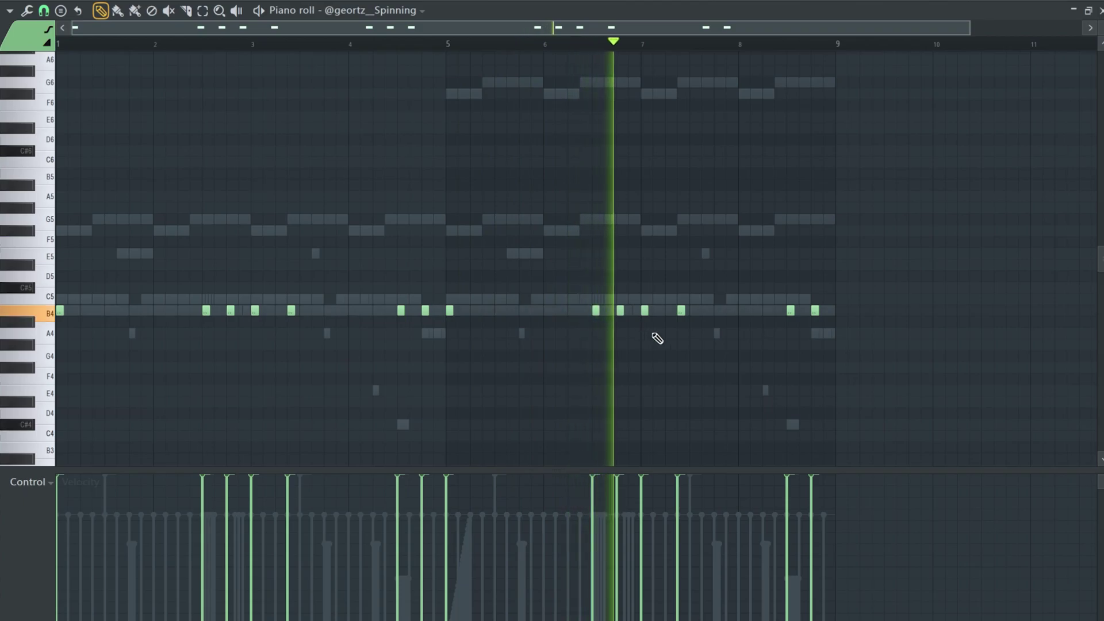
Add Spinning B4 notes on the fourth beat of bar 7 and the second eighth of bar 8.
left_click(717, 312)
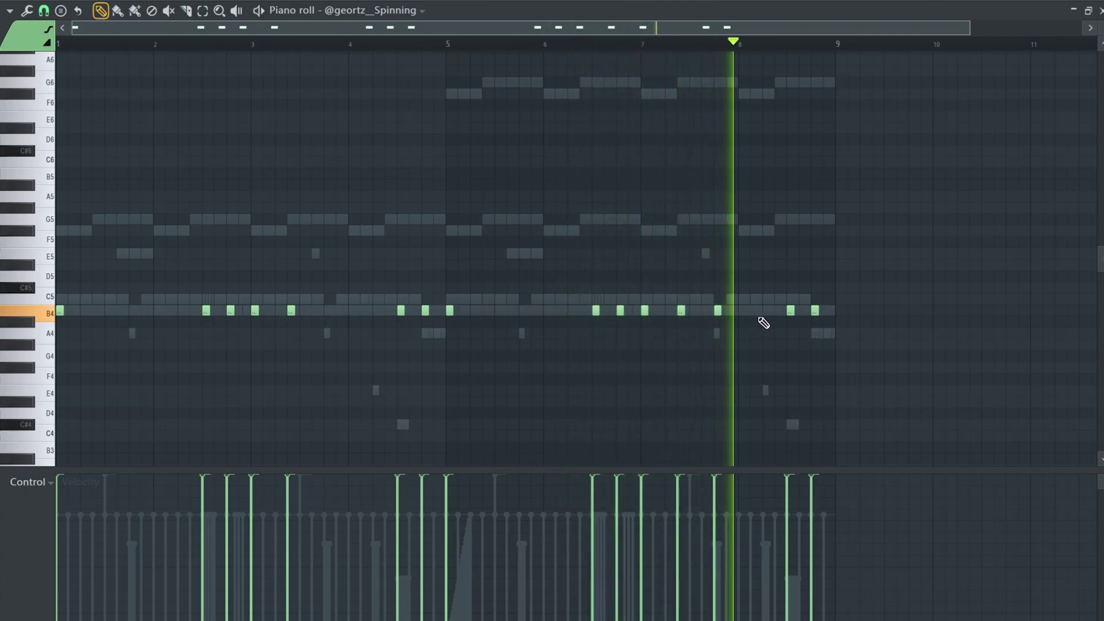
scroll(667, 201, "up", 2, "ctrl")
scroll(677, 244, "down", 2)
scroll(596, 208, "down", 1)
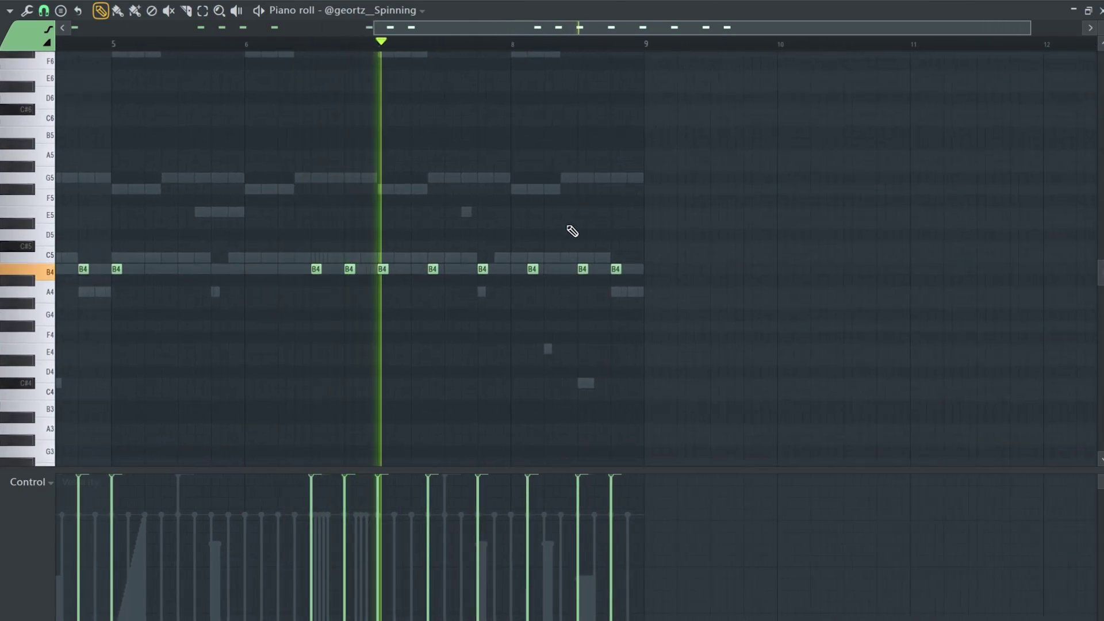
Replace bar 8's B4 notes on the third and fourth beats with notes on its second beat and sixth eighth.
right_click(583, 269)
key("space")
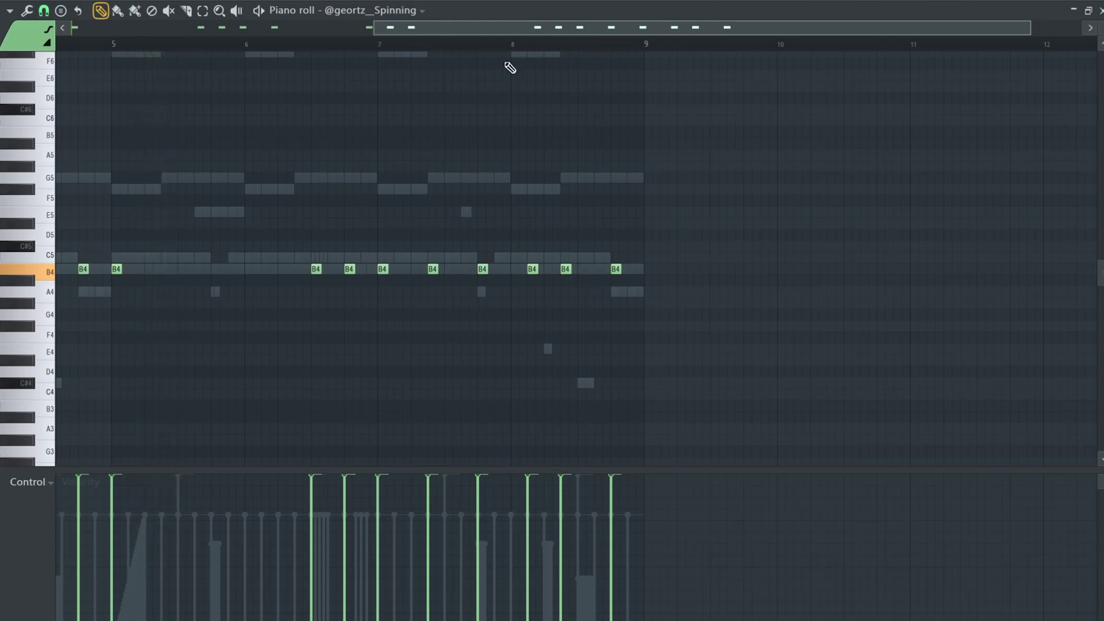
left_click(545, 269)
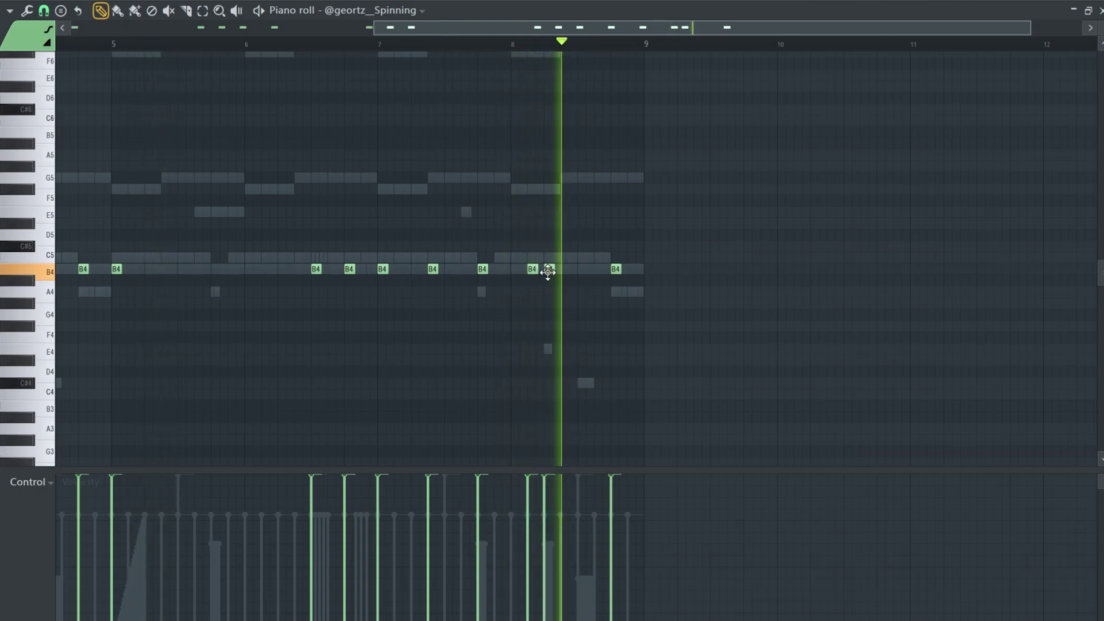
left_click(599, 271)
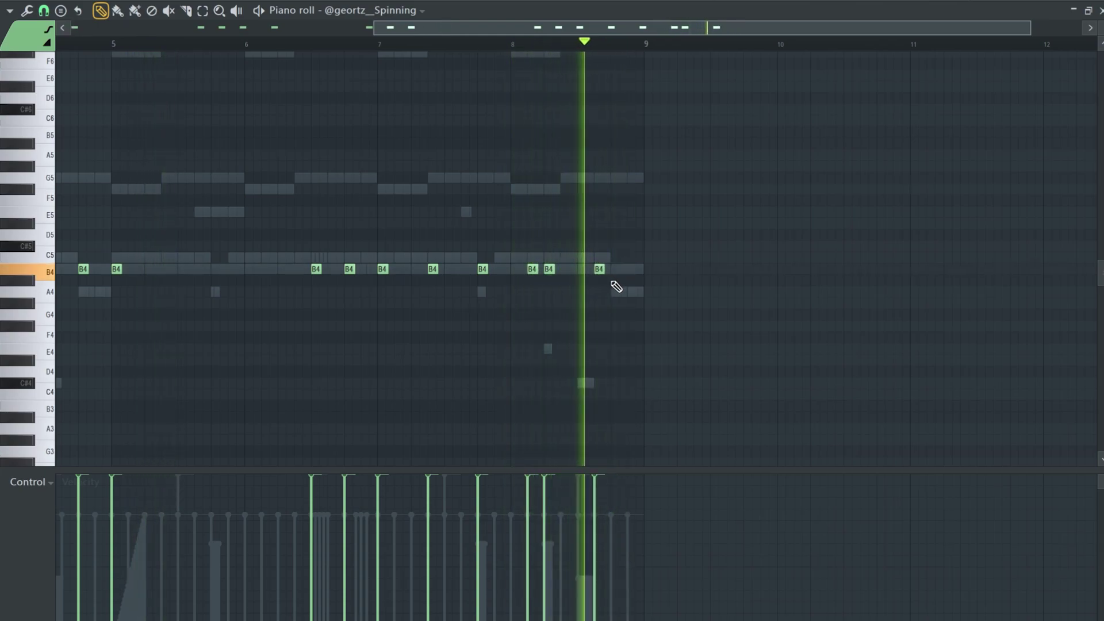
Finish bar 8 of the Spinning pattern with G5 notes on its fourth beat and last eighth.
key("space")
scroll(615, 265, "up", 2)
scroll(614, 192, "up", 2)
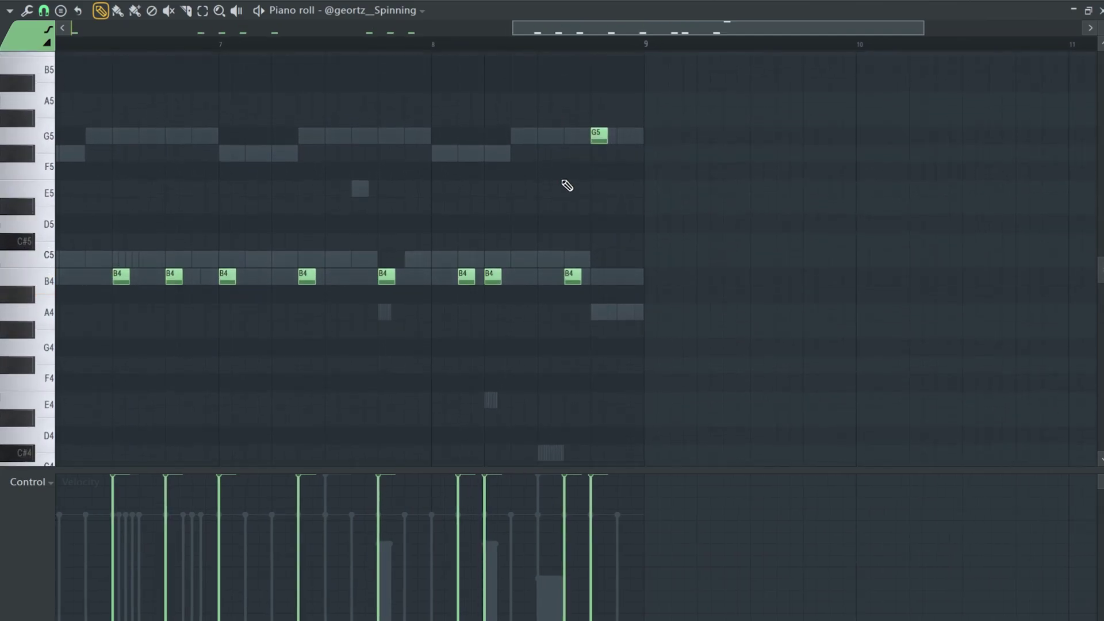
left_click(49, 27)
left_click(55, 44)
key("space")
left_click(625, 136)
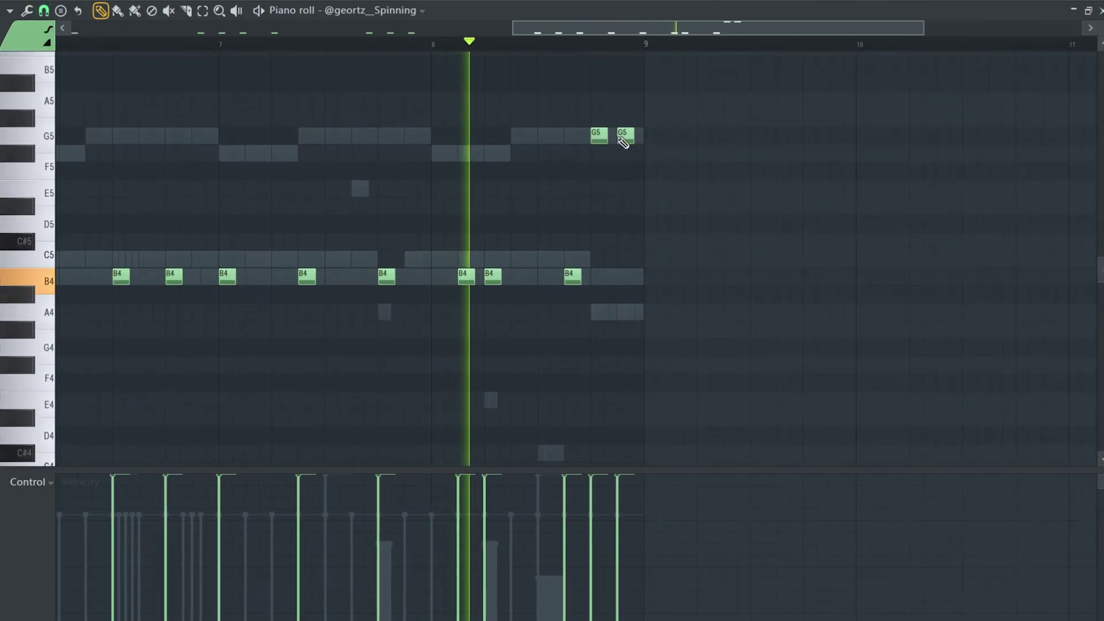
scroll(541, 211, "up", 1)
scroll(541, 211, "down", 2)
scroll(546, 194, "down", 3)
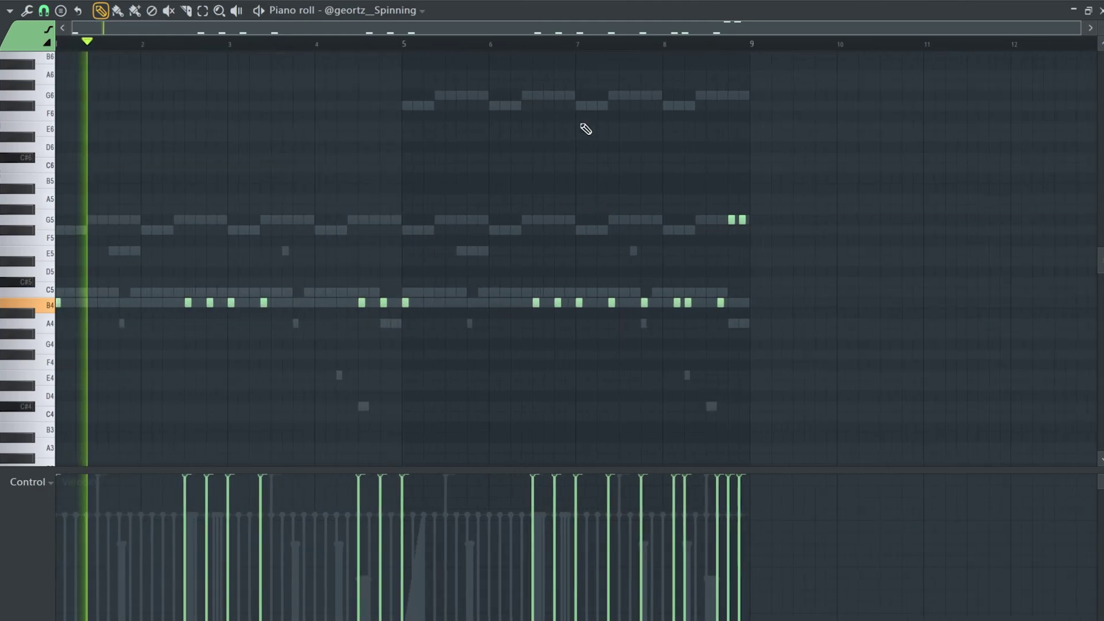
Try copying the Reversed channel's notes into the Sauce channel and inspect them in its piano roll.
key("F6")
right_click(240, 359)
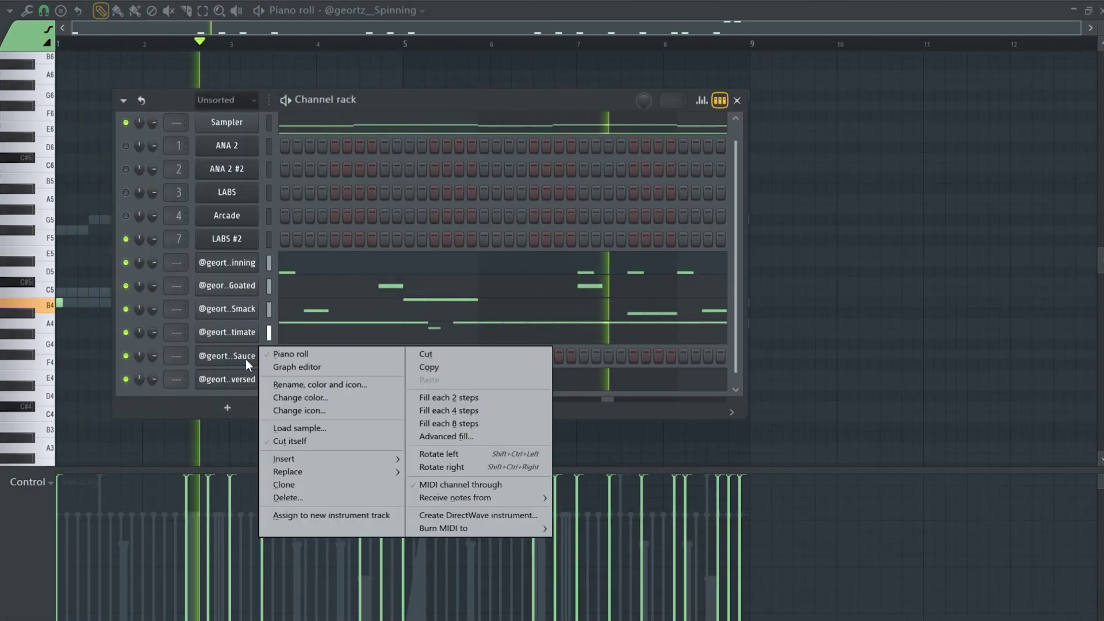
key("Escape")
right_click(239, 374)
key("Escape")
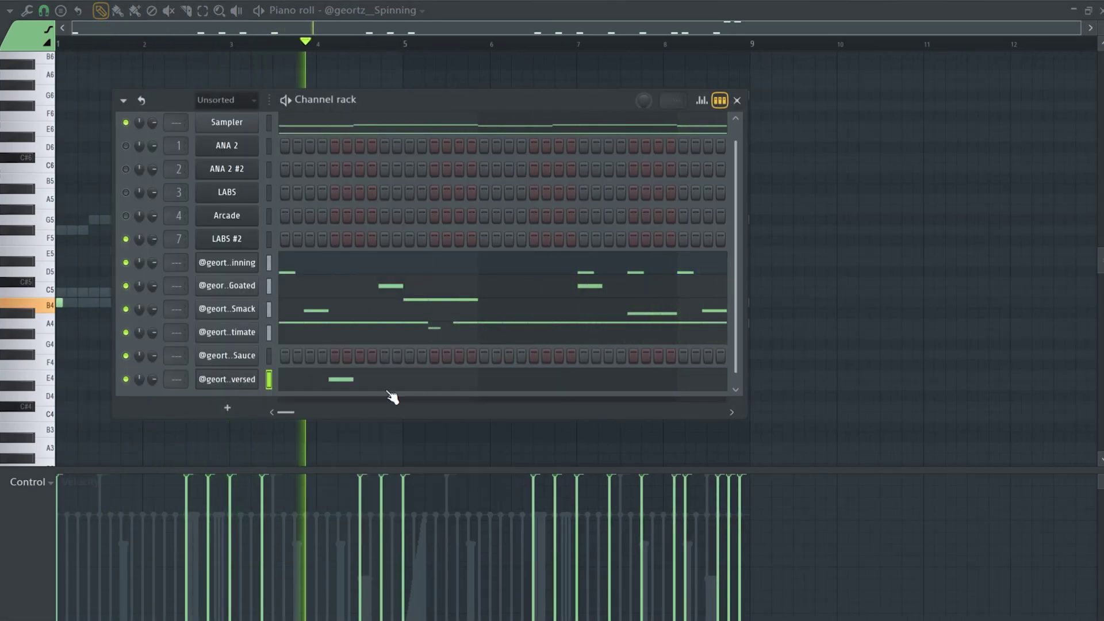
right_click(257, 361)
left_click(414, 379)
right_click(253, 361)
left_click(281, 354)
key("F6")
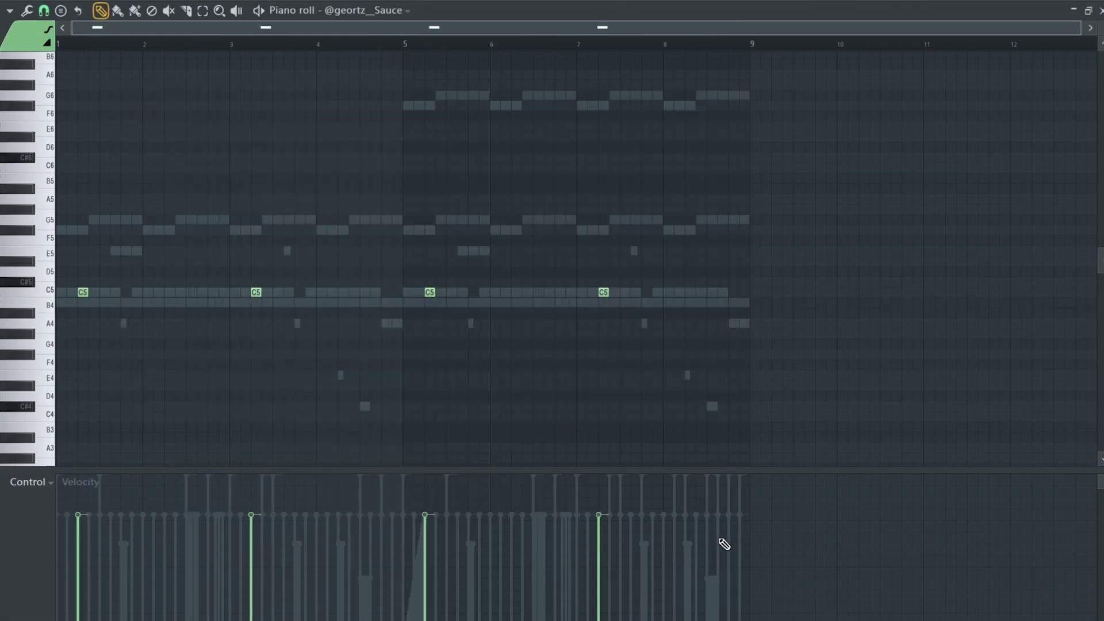
key("F6")
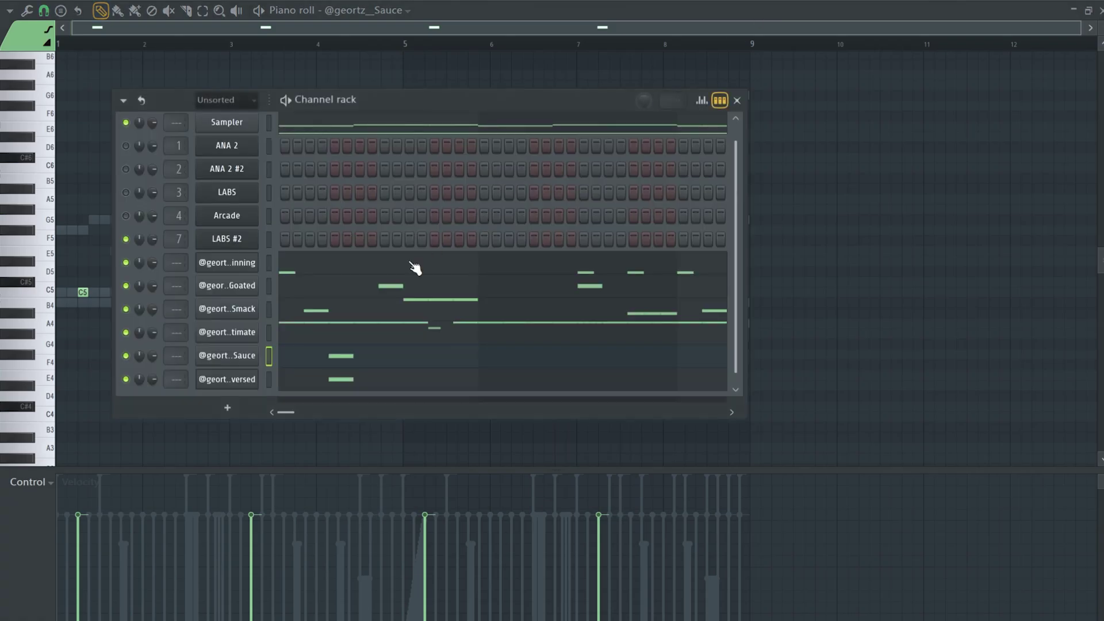
key("F7")
left_click(321, 366)
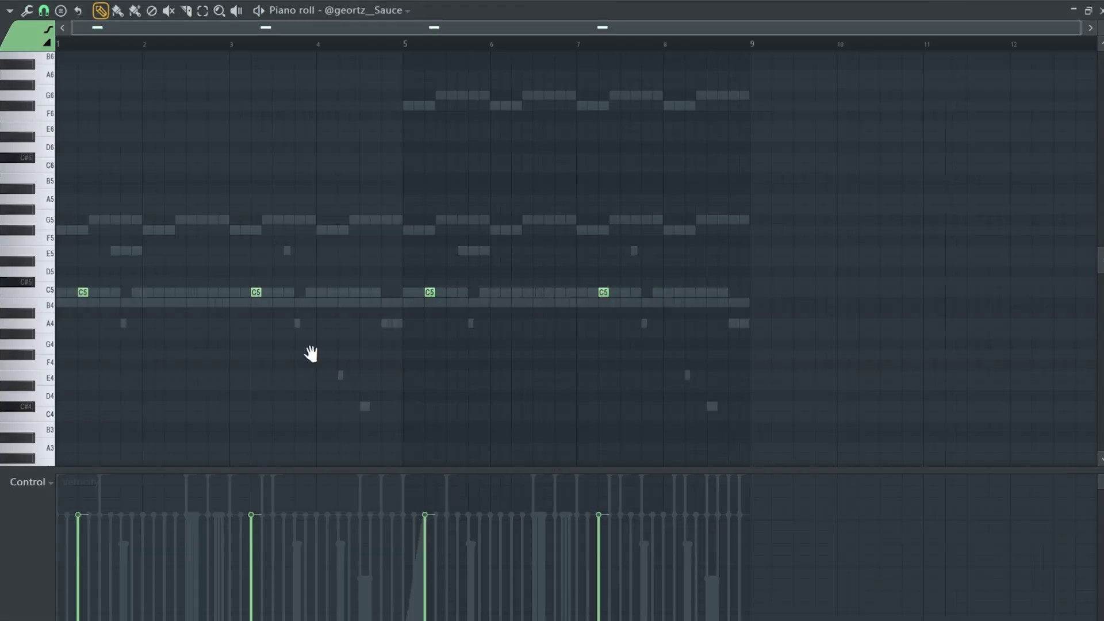
Copy the Spinning channel's notes into the Sauce channel, replacing the notes already there.
key("F6")
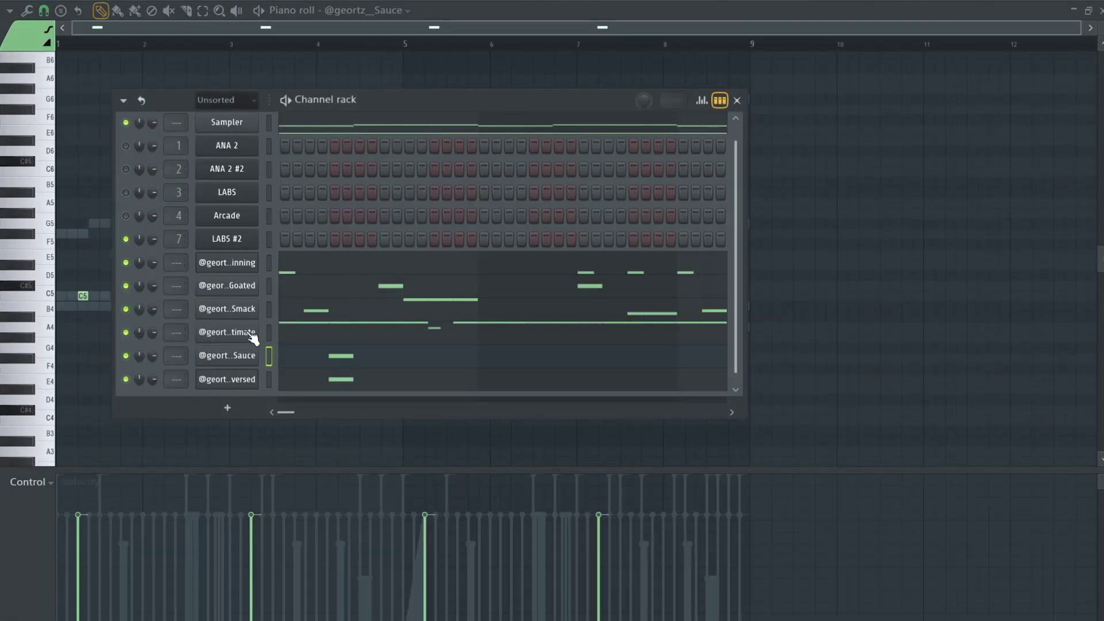
right_click(244, 263)
left_click(427, 274)
right_click(237, 356)
left_click(440, 382)
key("F5")
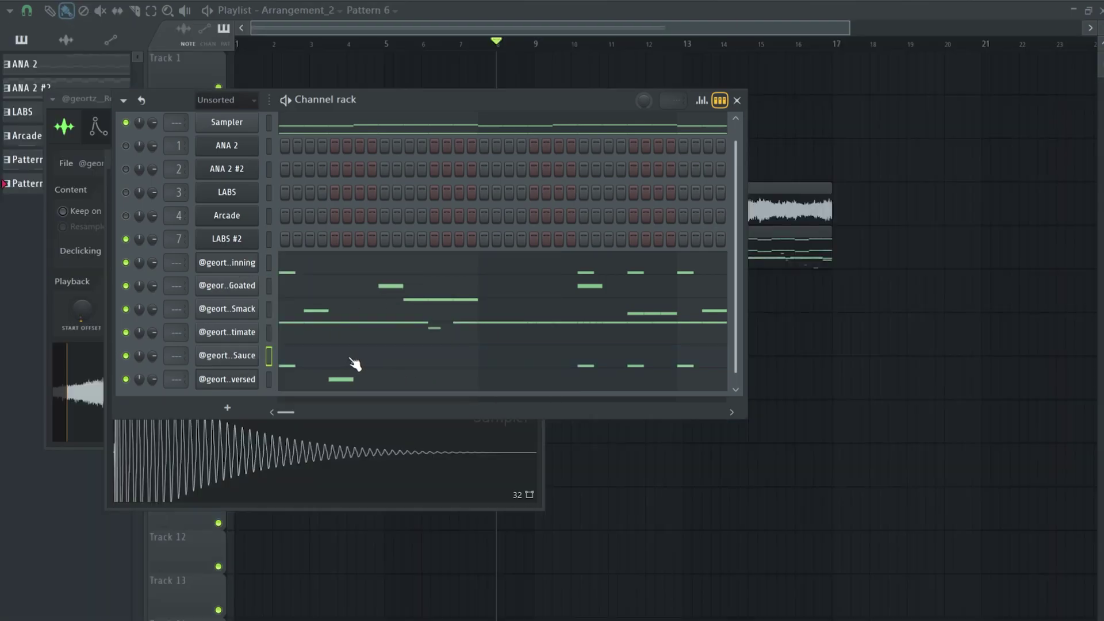
Reduce the velocity of all notes in the Sauce channel's piano roll together.
left_click(309, 358)
key("ctrl+a")
scroll(208, 519, "down", 1)
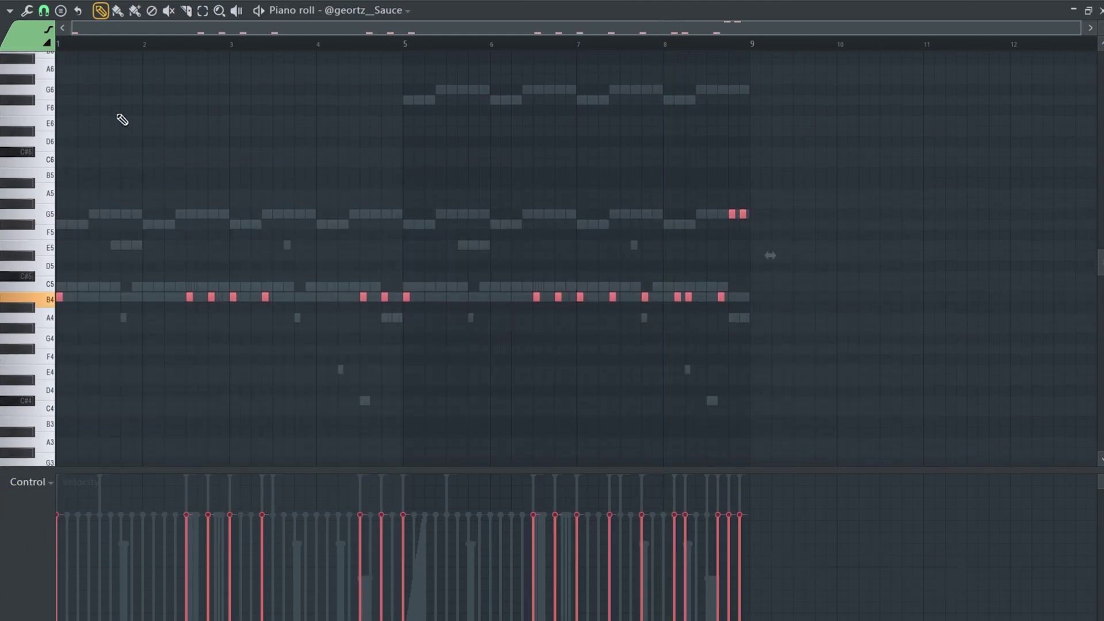
Lower the velocities of several individual Sauce notes across the pattern and move the two final G5 notes down to B4.
left_click(208, 546)
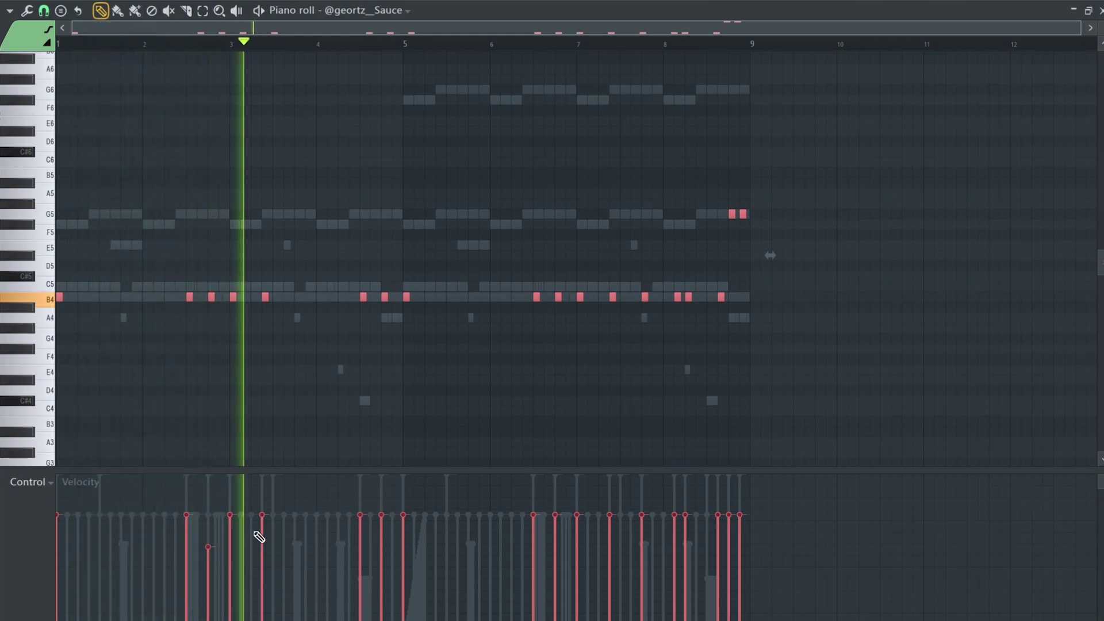
left_click(381, 534)
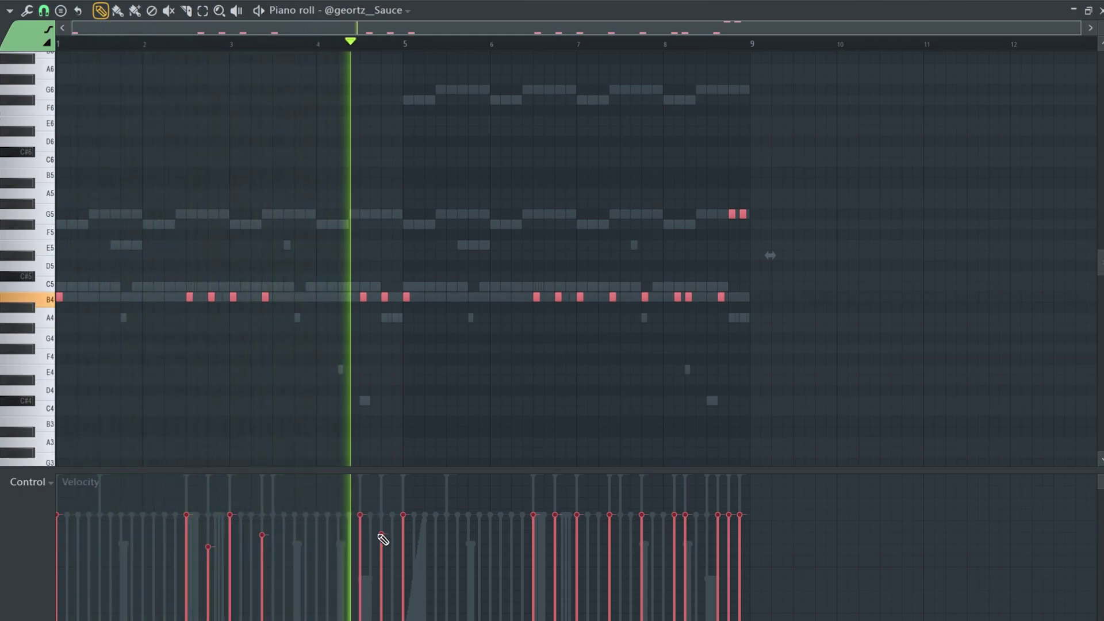
left_click(554, 539)
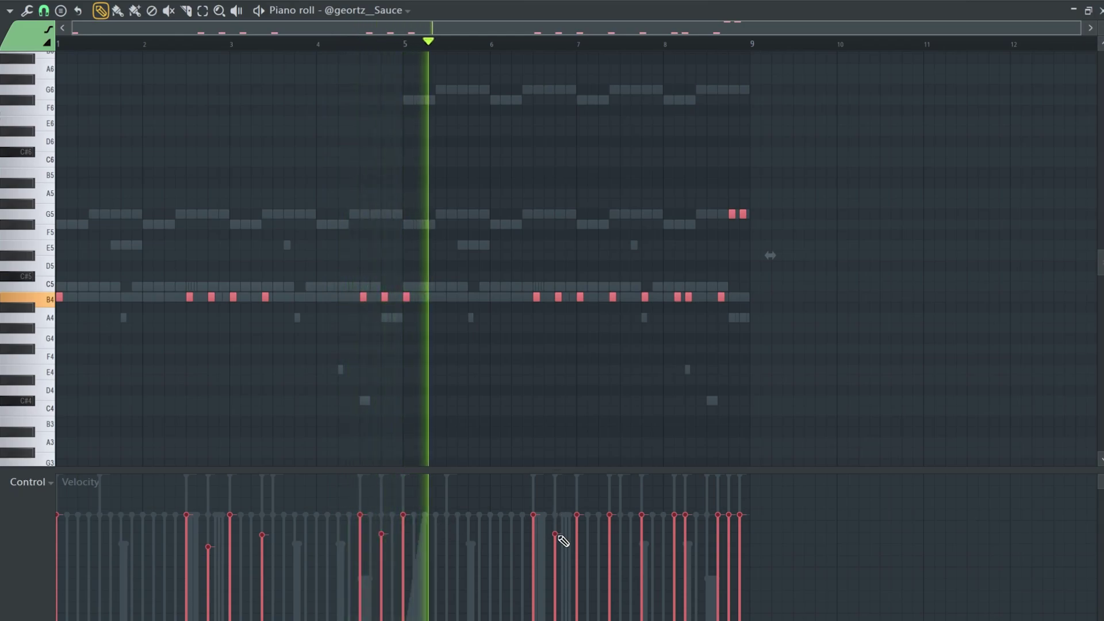
left_click(609, 536)
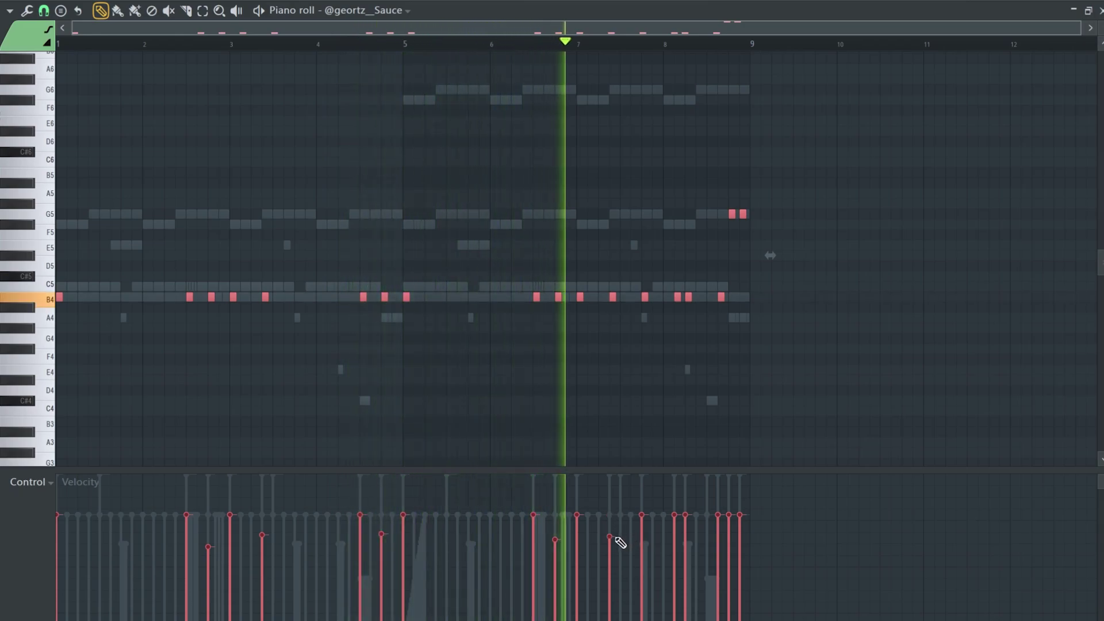
left_click(685, 541)
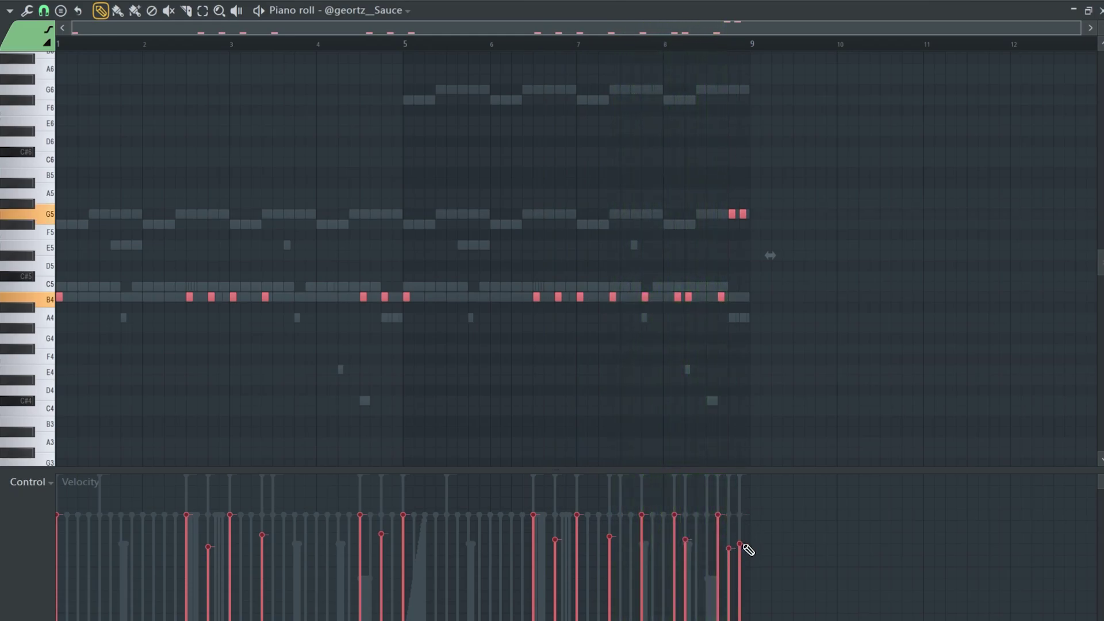
left_click(731, 216)
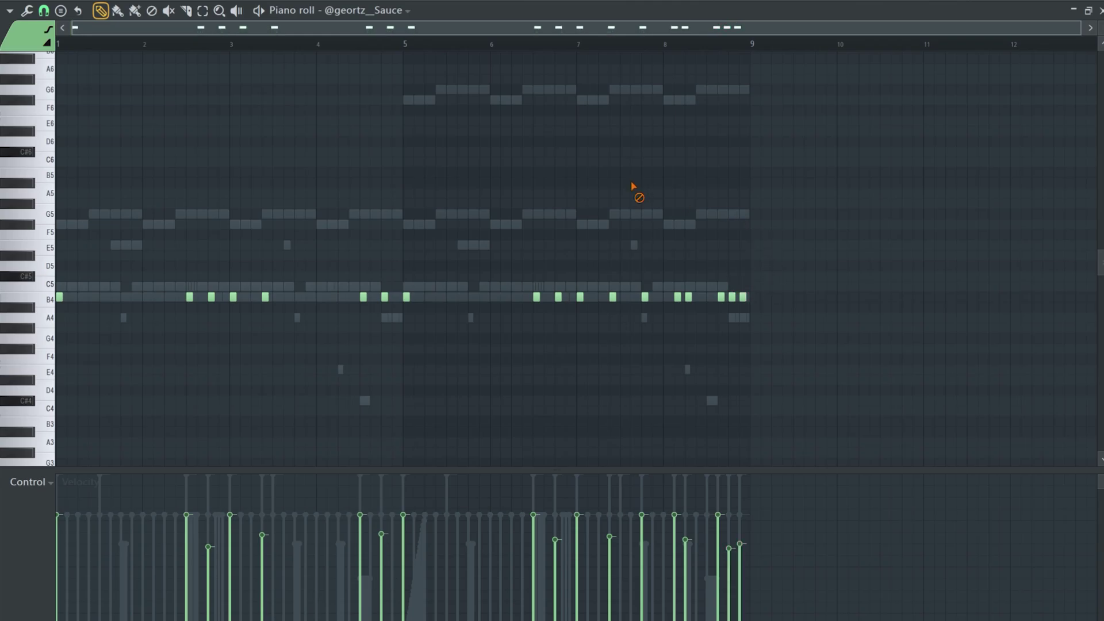
Route the six channels from Spinning to Reversed to mixer tracks 13 to 18.
key("F6")
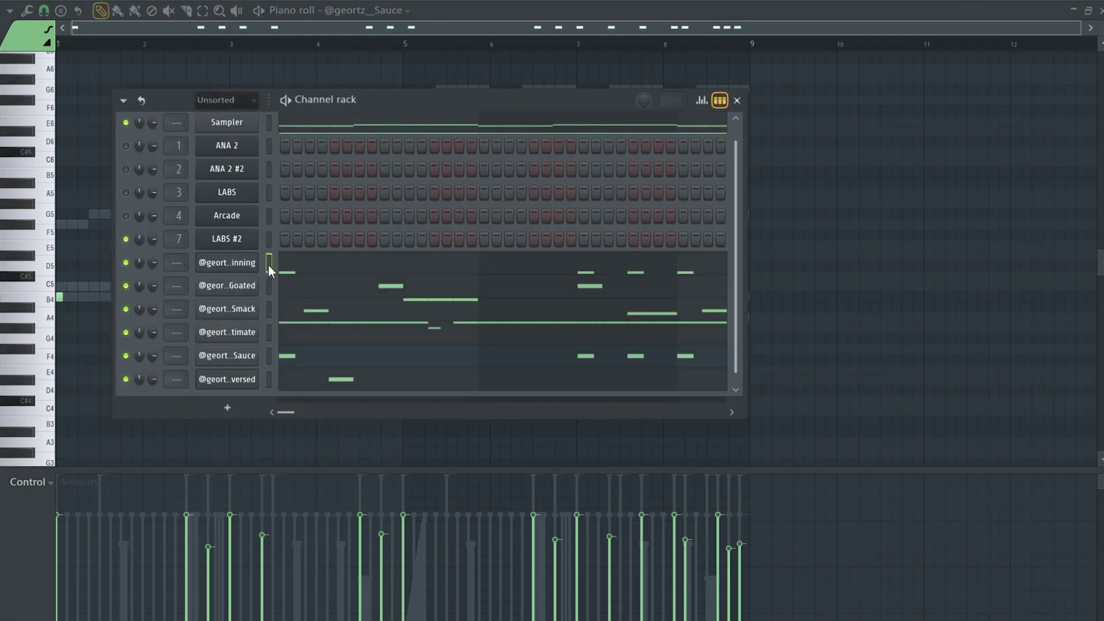
key("F9")
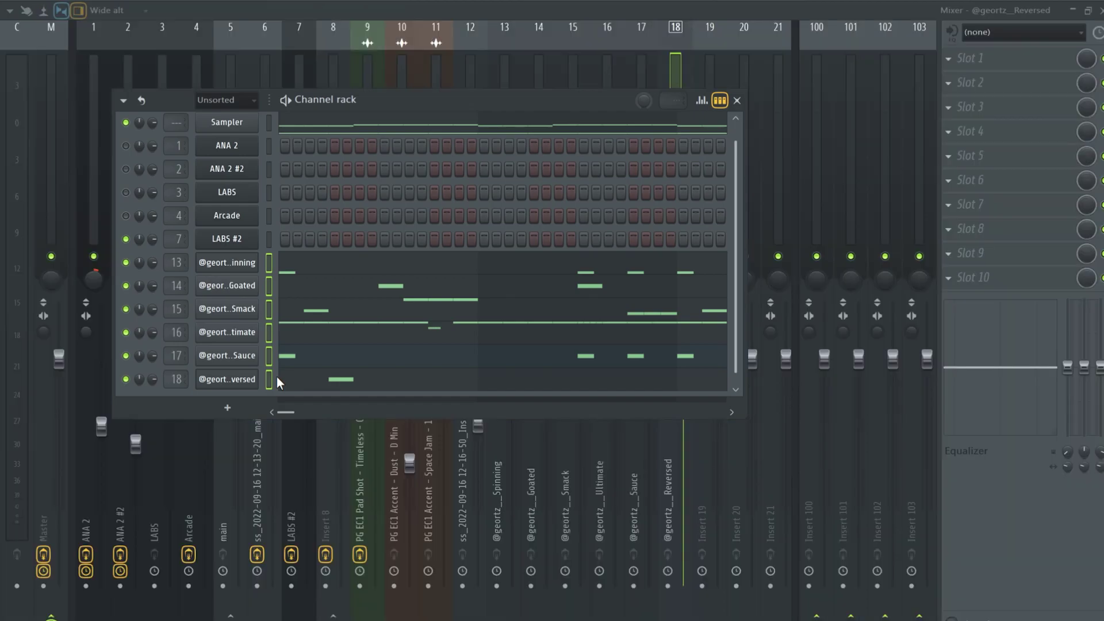
key("F6")
Turn down the mixer faders of the Ultimate, Sauce and Reversed tracks.
left_click_drag(596, 118, 431, 265)
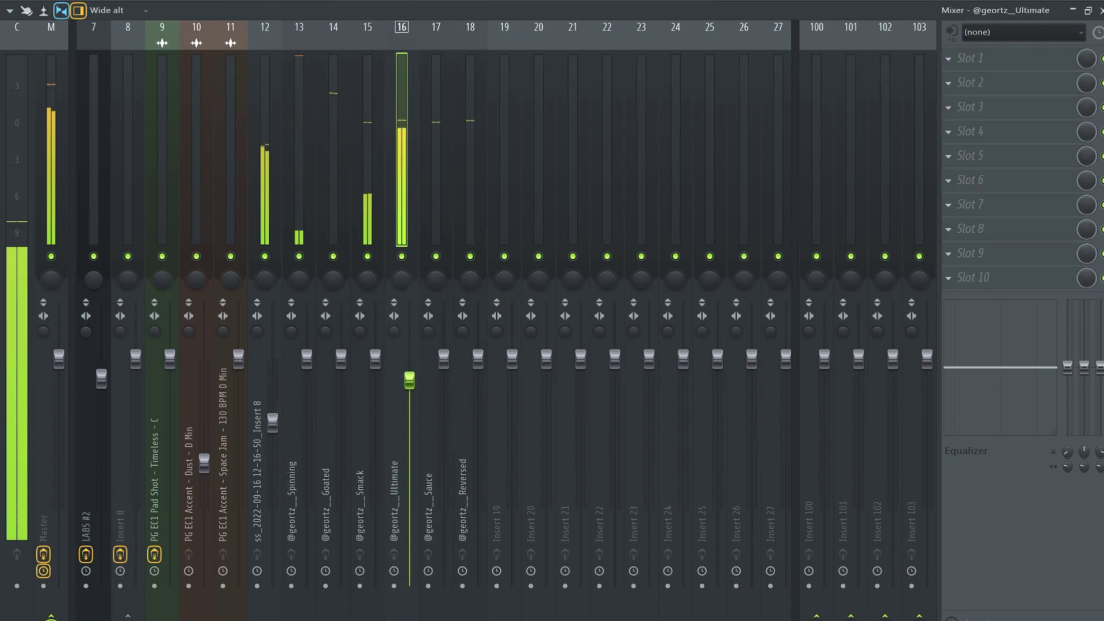
left_click(296, 204)
left_click(469, 247)
left_click_drag(443, 359, 443, 395)
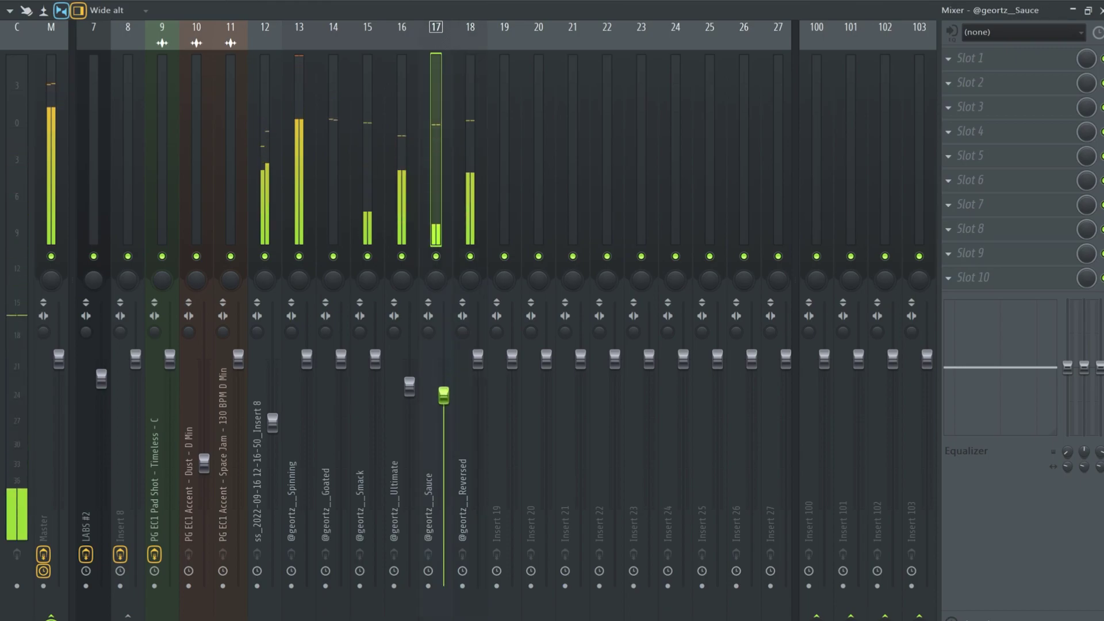
left_click(470, 195)
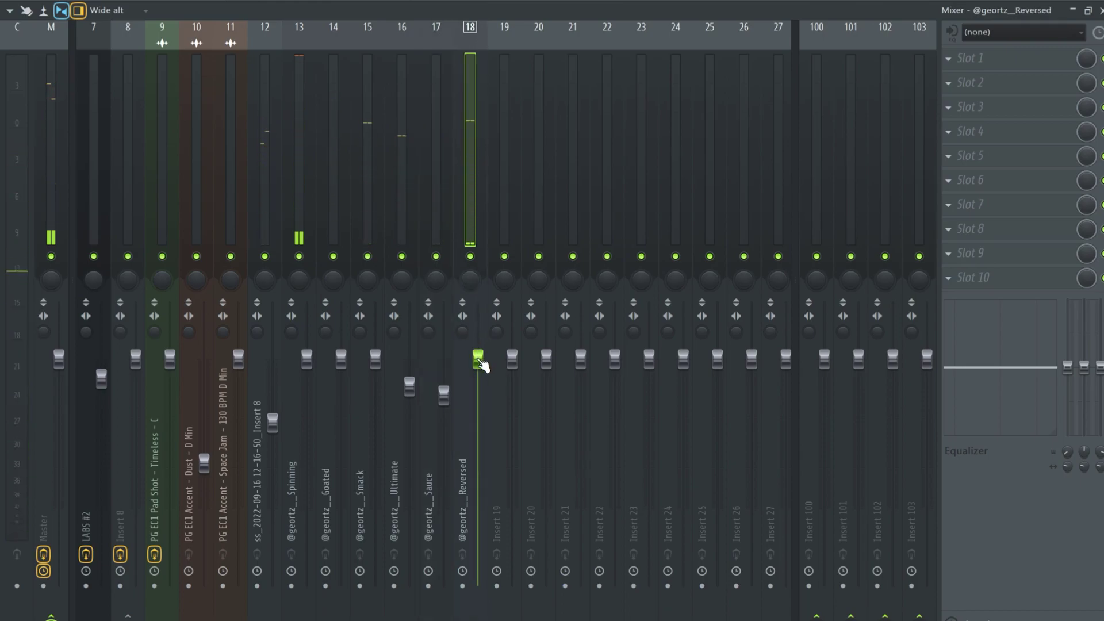
left_click_drag(477, 360, 477, 384)
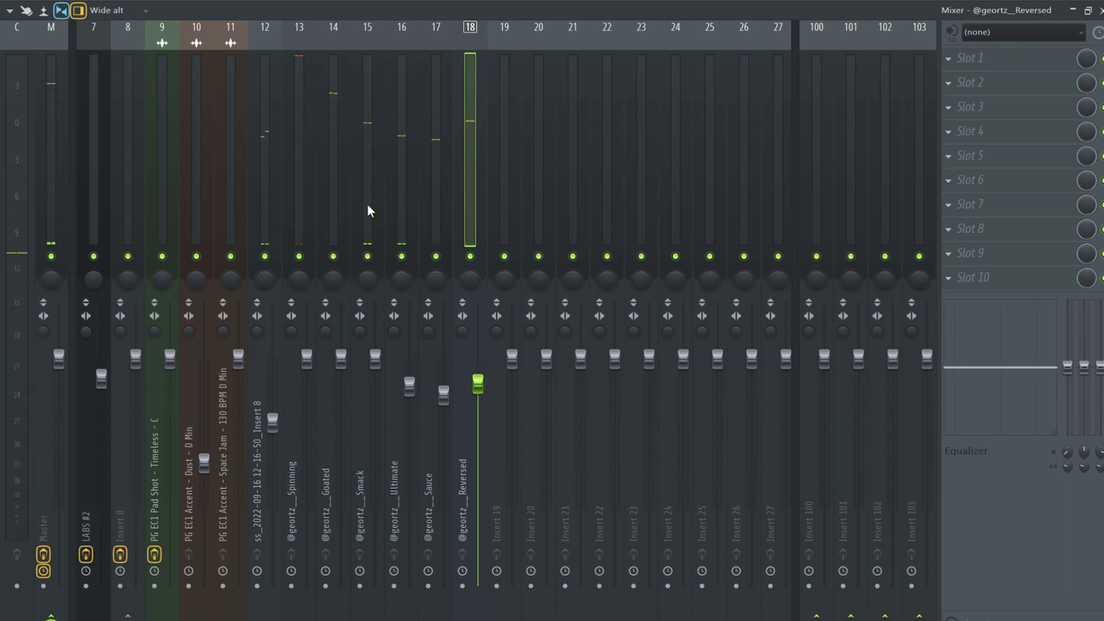
Check the balance of the drum and bass mixer tracks, soloing Spinning and Sauce in turn.
scroll(403, 212, "up", 3)
left_click(405, 222)
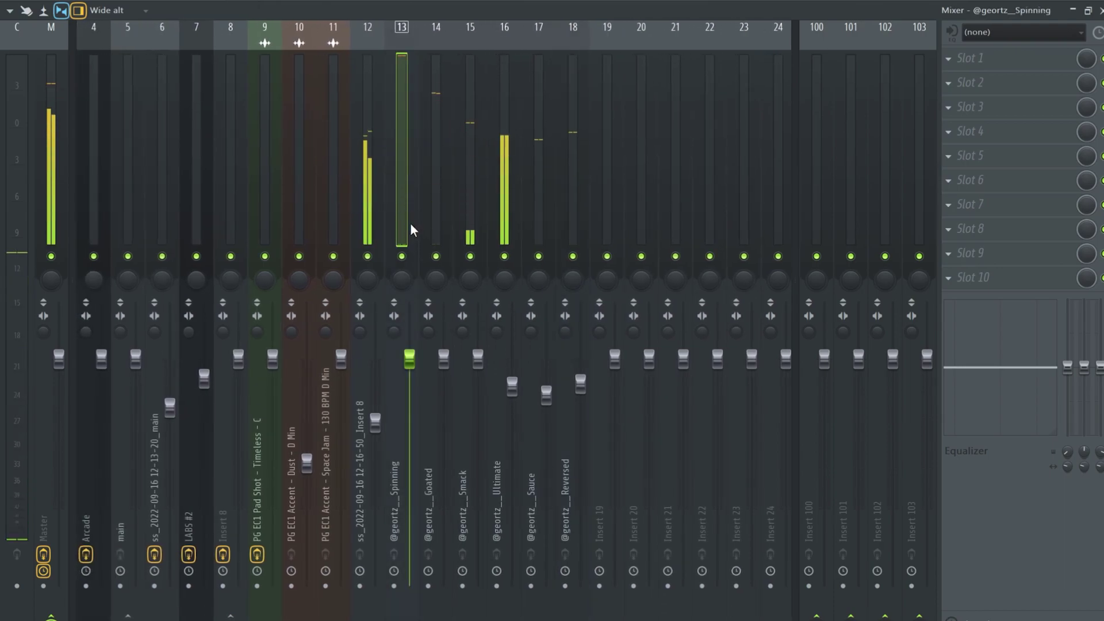
right_click(402, 256)
right_click(402, 255)
left_click(444, 233)
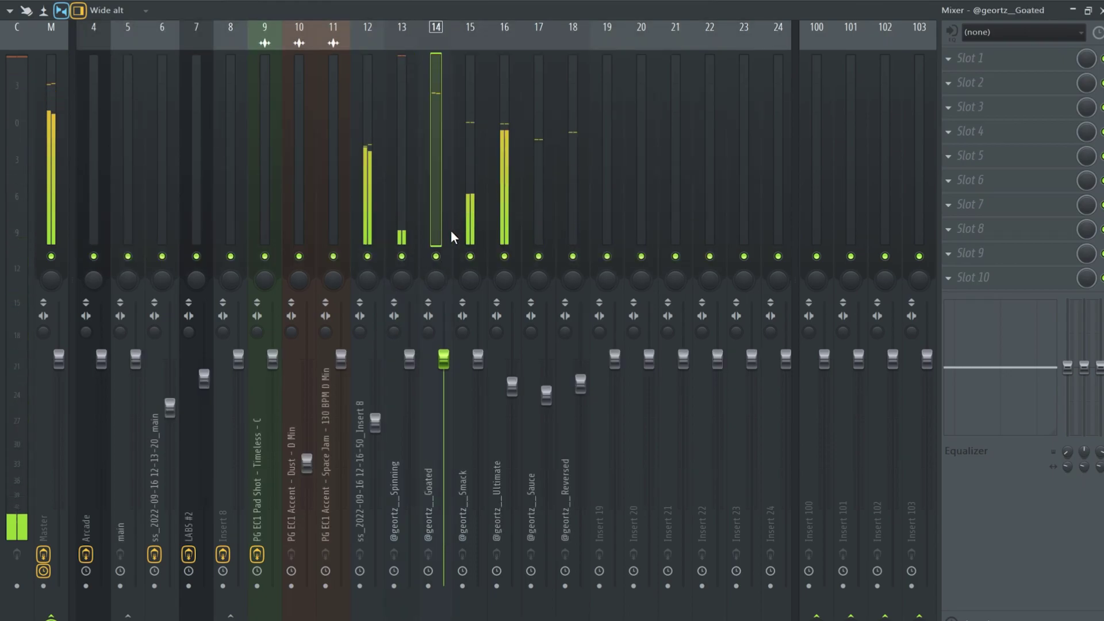
left_click(502, 220)
left_click(534, 241)
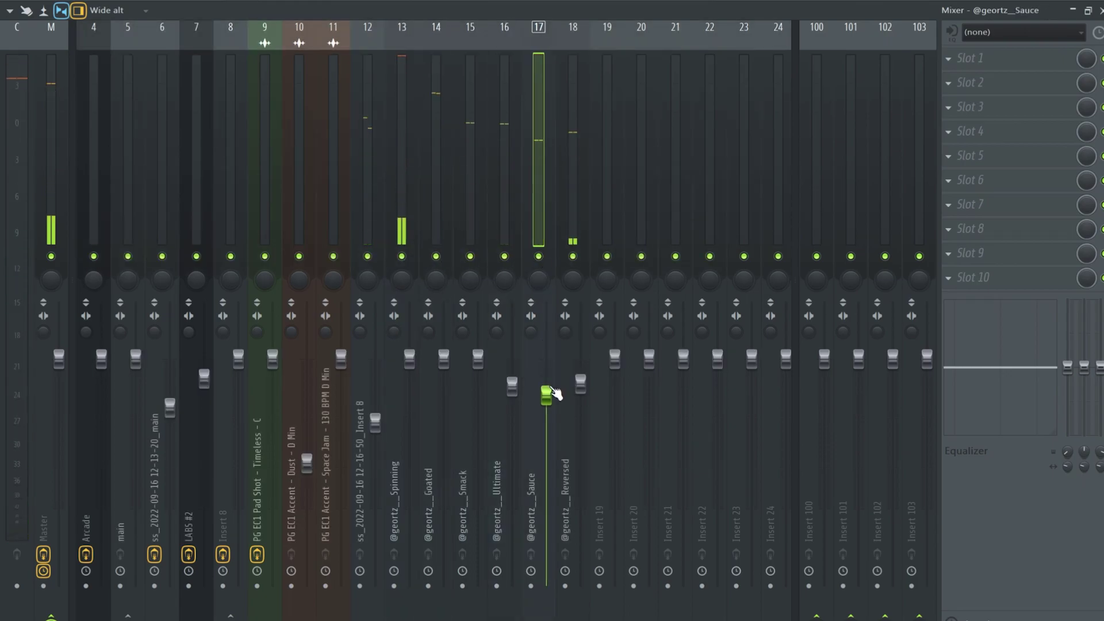
right_click(538, 256)
right_click(539, 256)
left_click(466, 225)
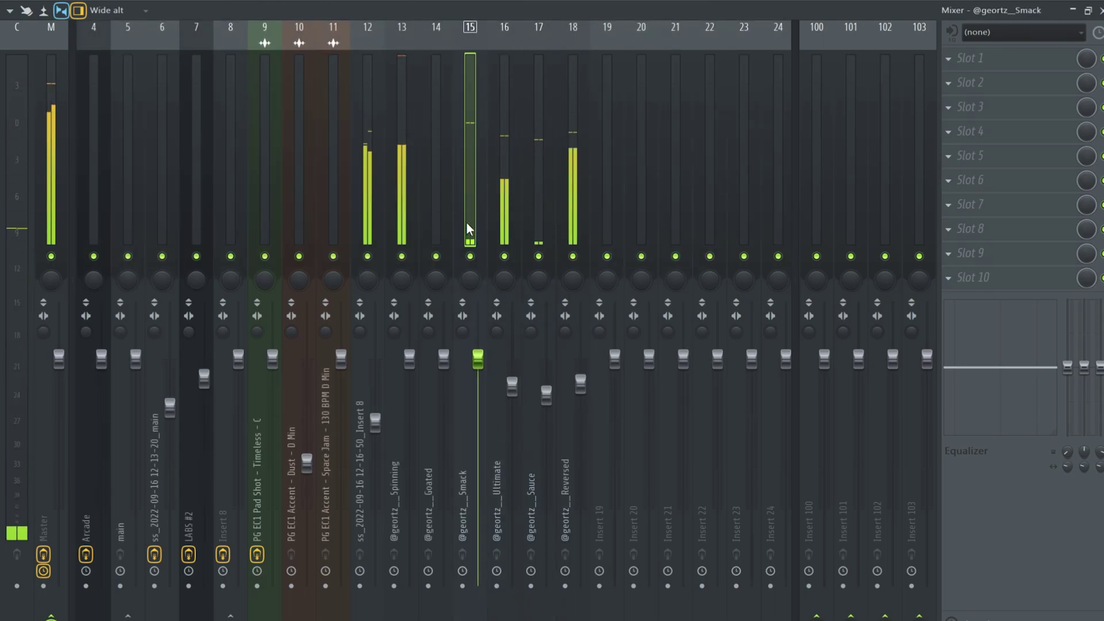
Turn down the Smack, Goated and melody sample (track 12) faders and adjust the sample track's stereo separation.
left_click(451, 276)
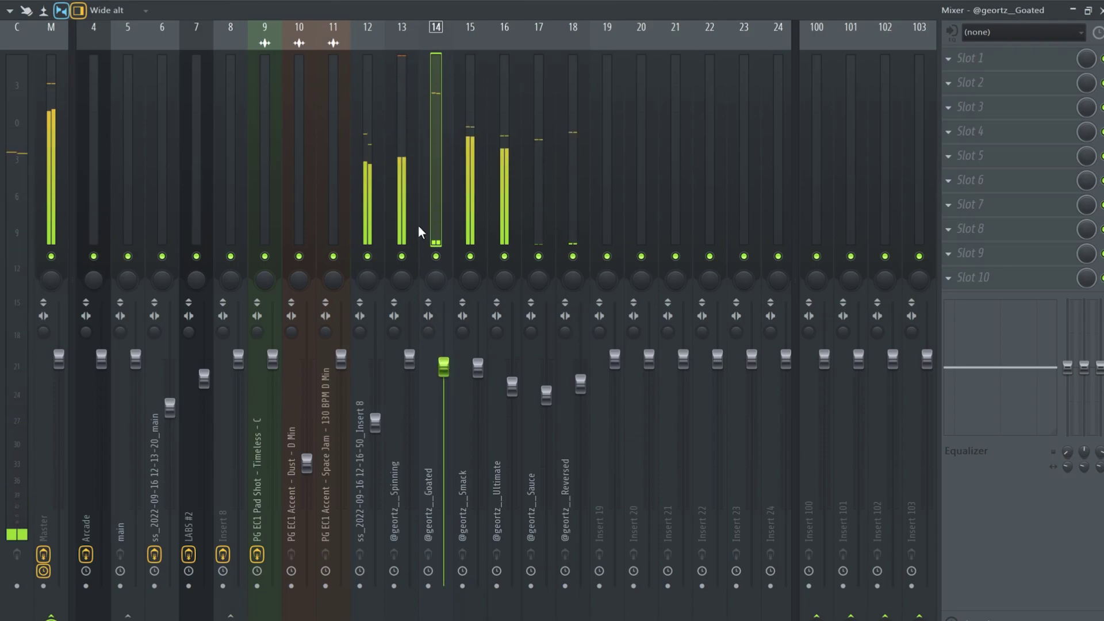
left_click(392, 229)
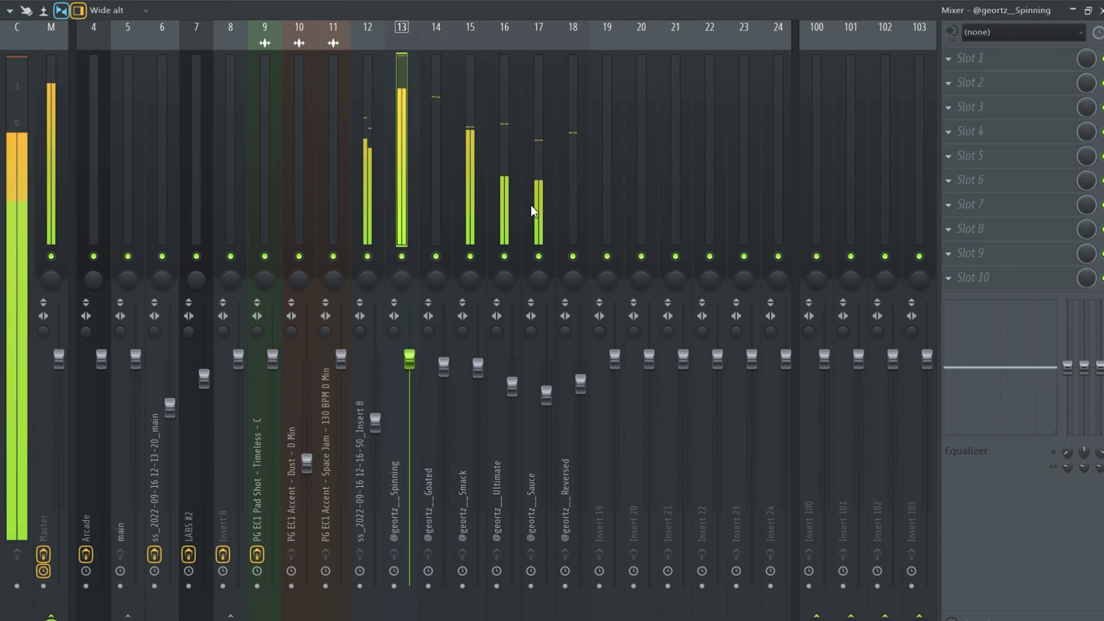
left_click(379, 218)
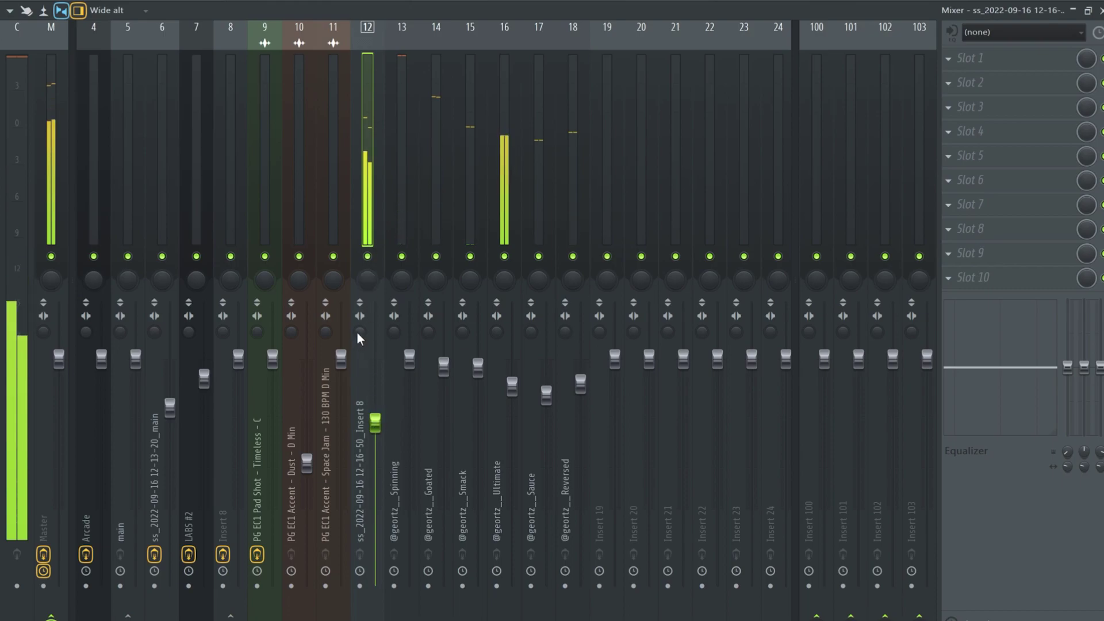
left_click_drag(357, 331, 357, 336)
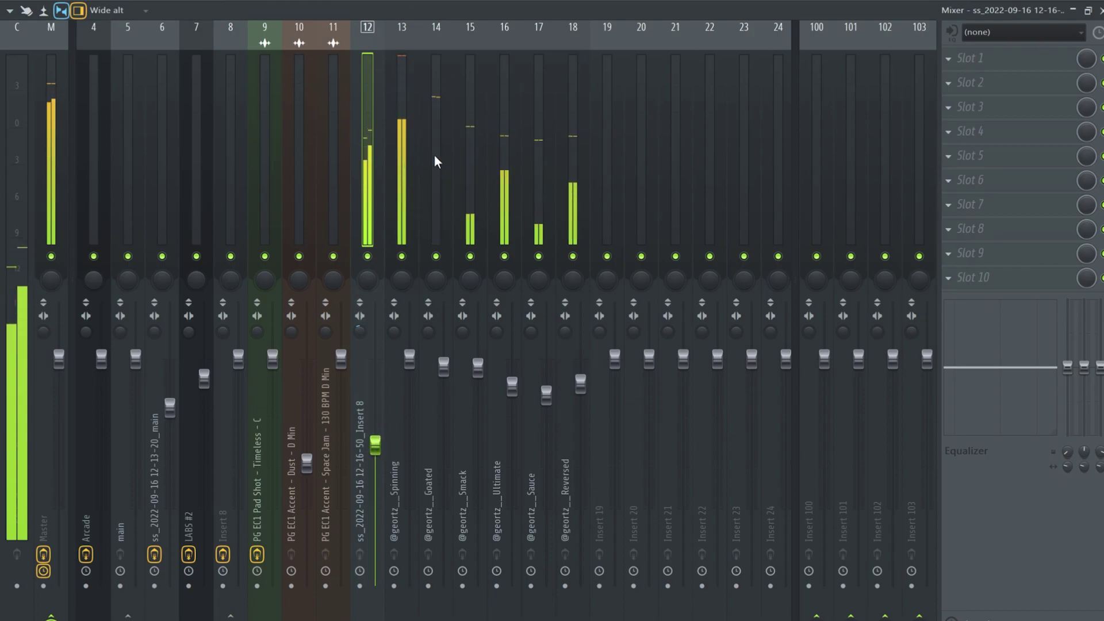
Add Fruity Fast Dist to effect slot 5 of the Ultimate mixer track and lower its mix level.
left_click(409, 178)
left_click(496, 212)
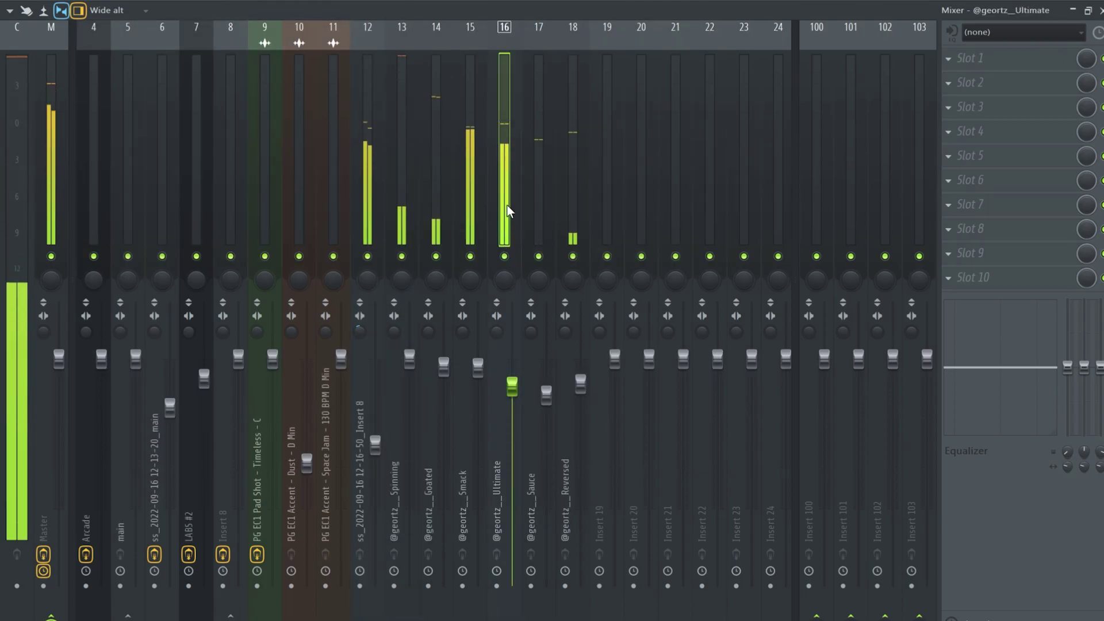
left_click(946, 170)
left_click(456, 193)
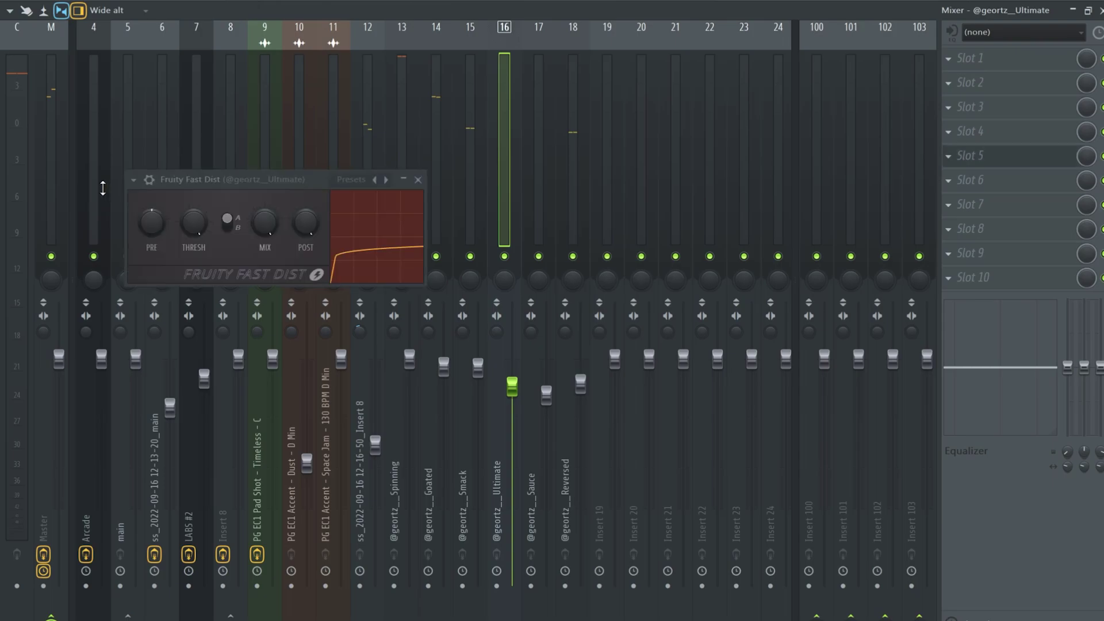
left_click_drag(403, 205, 402, 221)
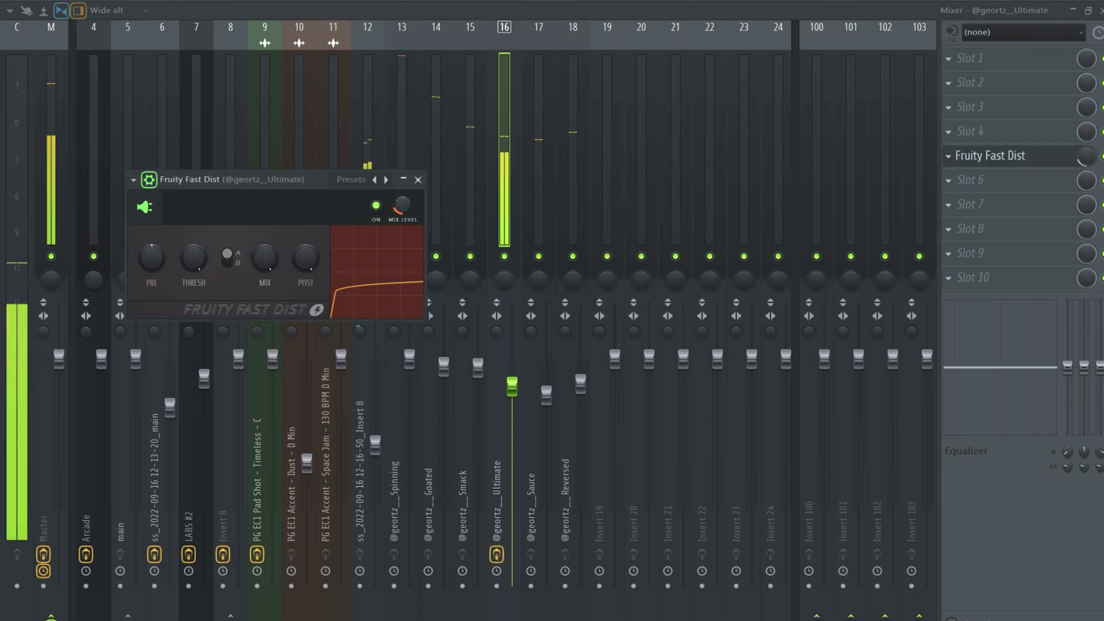
left_click(516, 285)
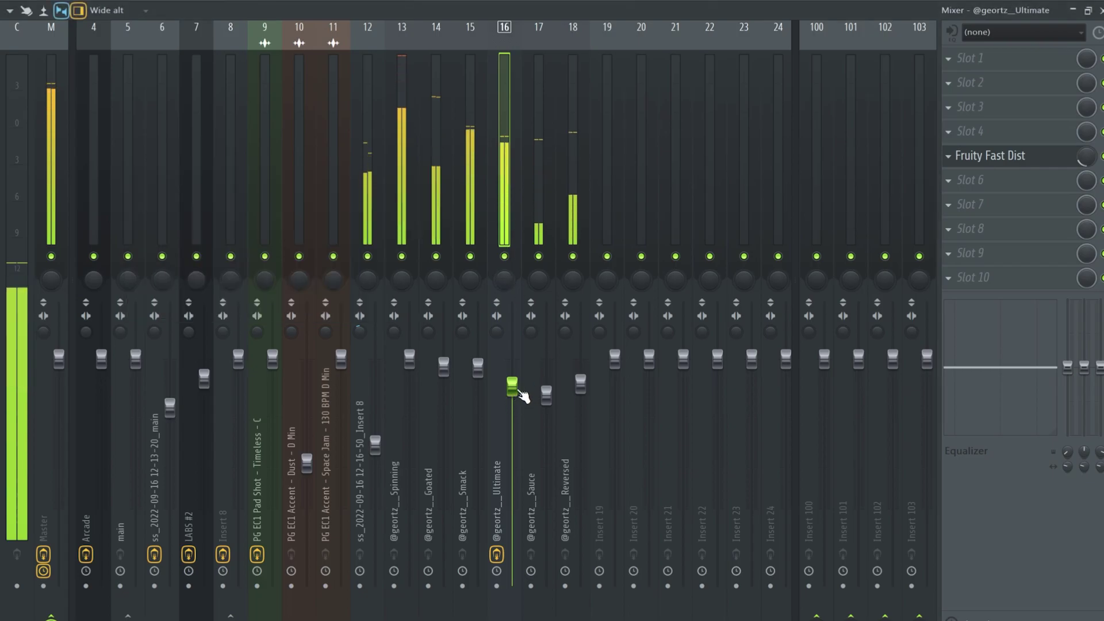
Try Fruity Chorus in effect slot 6 of the Ultimate track and remove it.
left_click(981, 187)
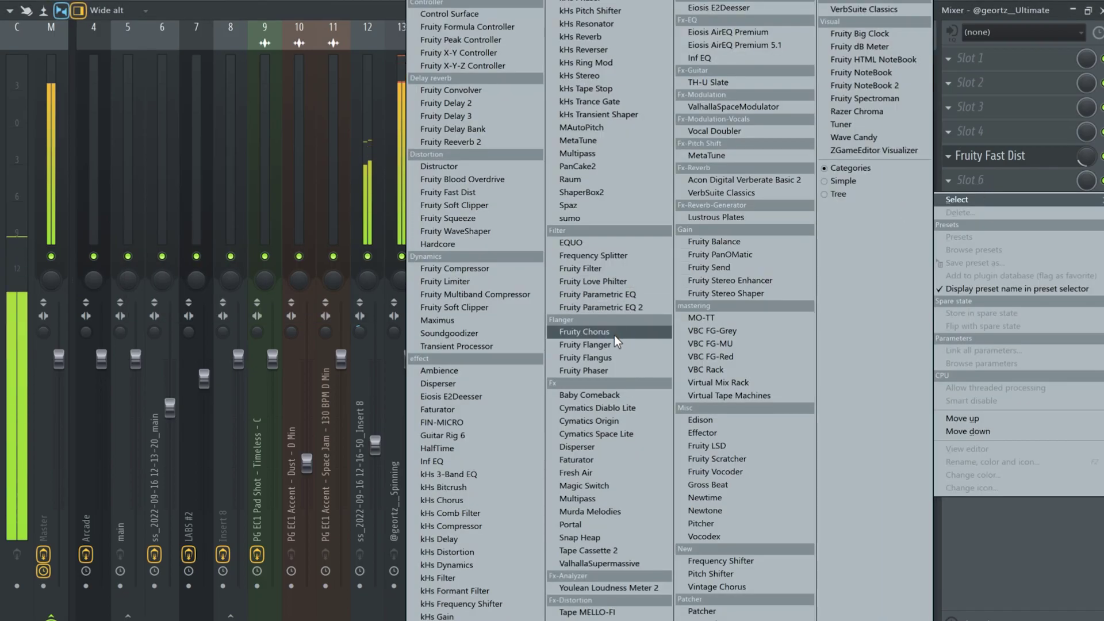
left_click(584, 332)
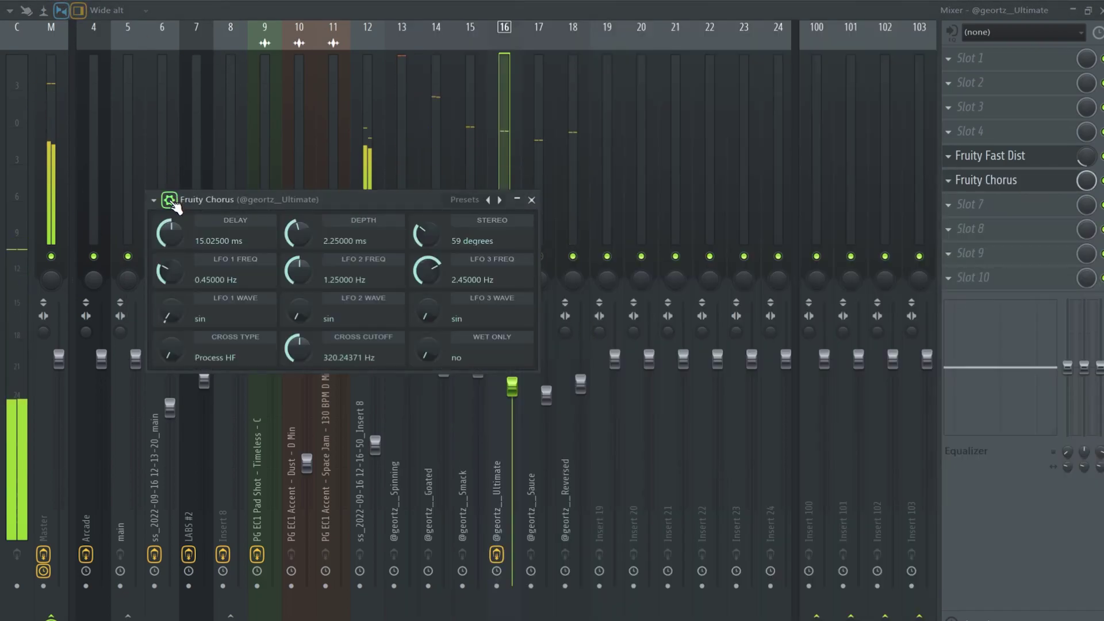
left_click(949, 183)
left_click(966, 212)
left_click(601, 357)
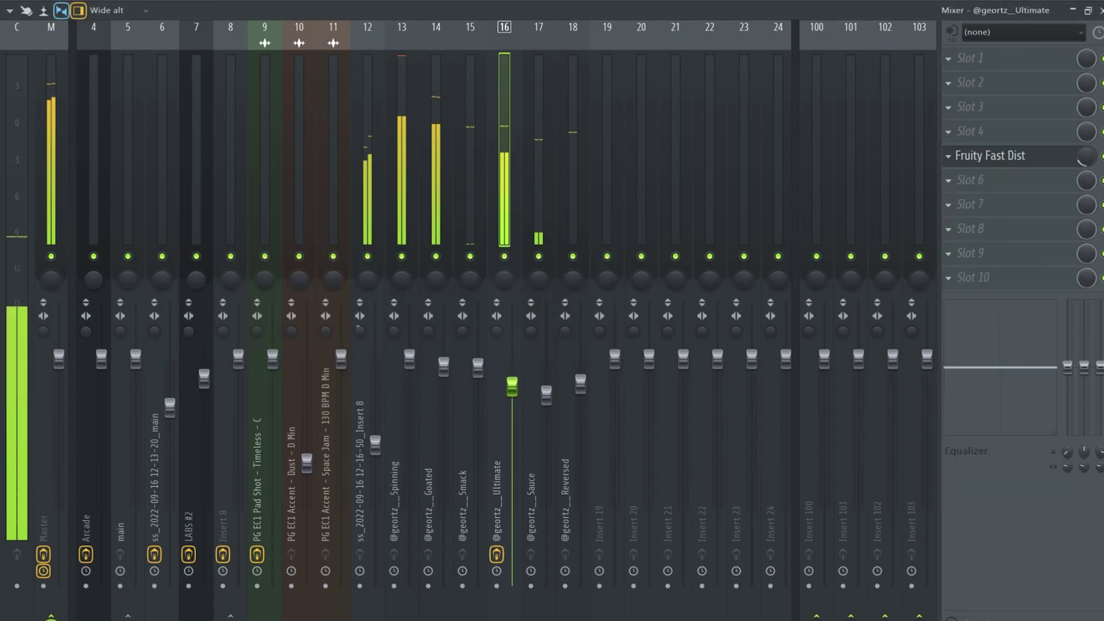
Split Pattern 6 by channel in the playlist and delete the two Pattern 6 clips from Track 5.
key("F5")
scroll(202, 125, "down", 2)
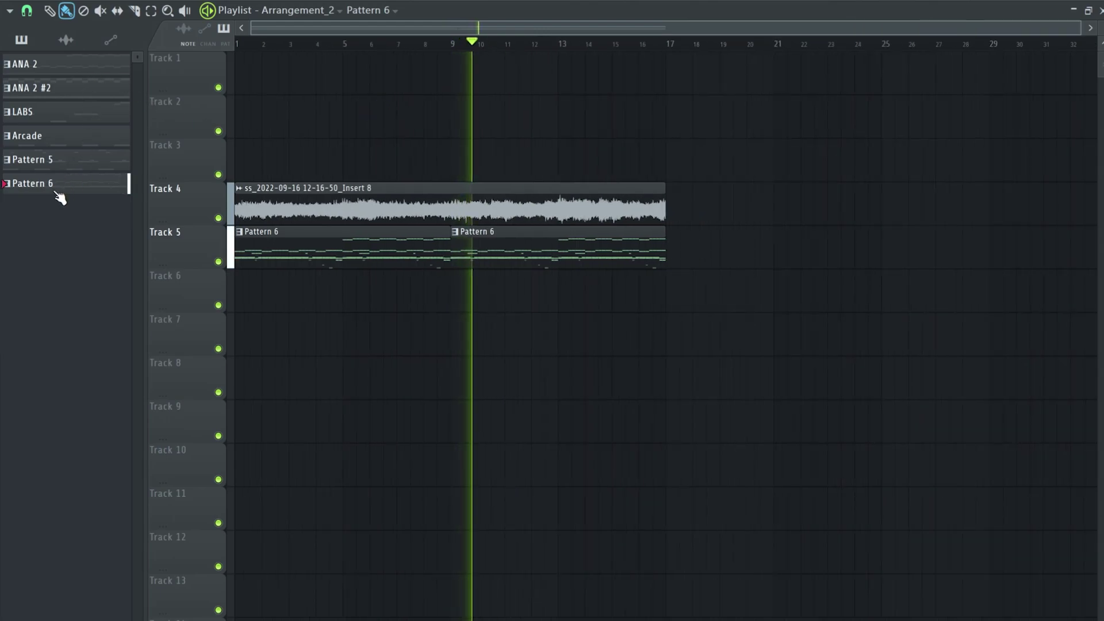
right_click(36, 184)
left_click(95, 388)
left_click_drag(345, 269, 263, 263)
key("Delete")
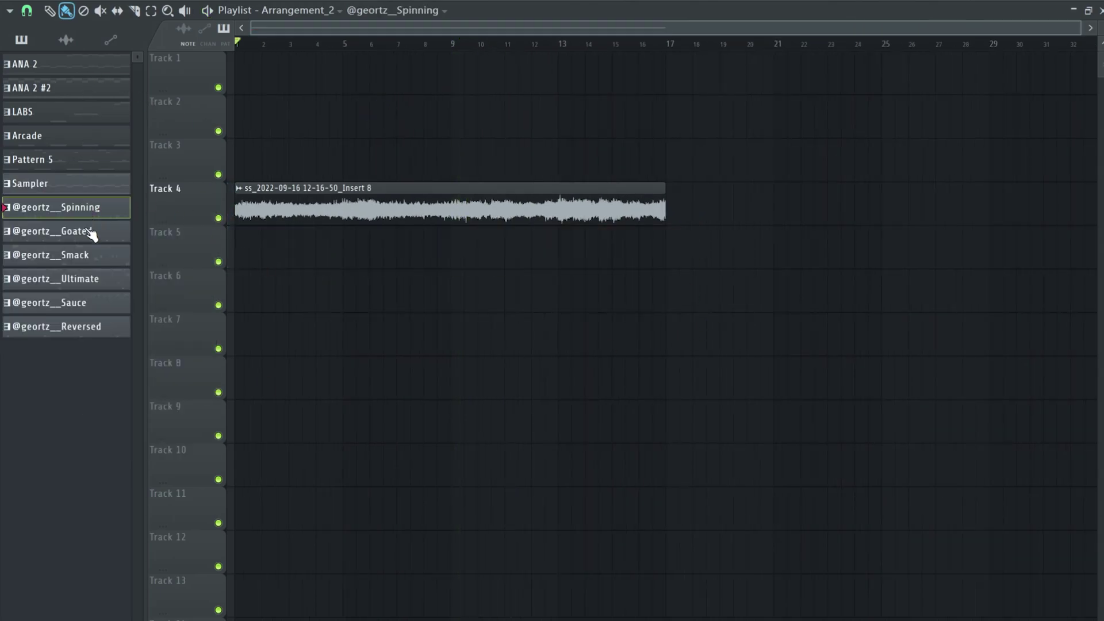
Place the six patterns from Spinning to Reversed on Tracks 5 to 10 at bar 9 and extend the Reversed clip to bar 17.
left_click_drag(54, 219, 450, 249)
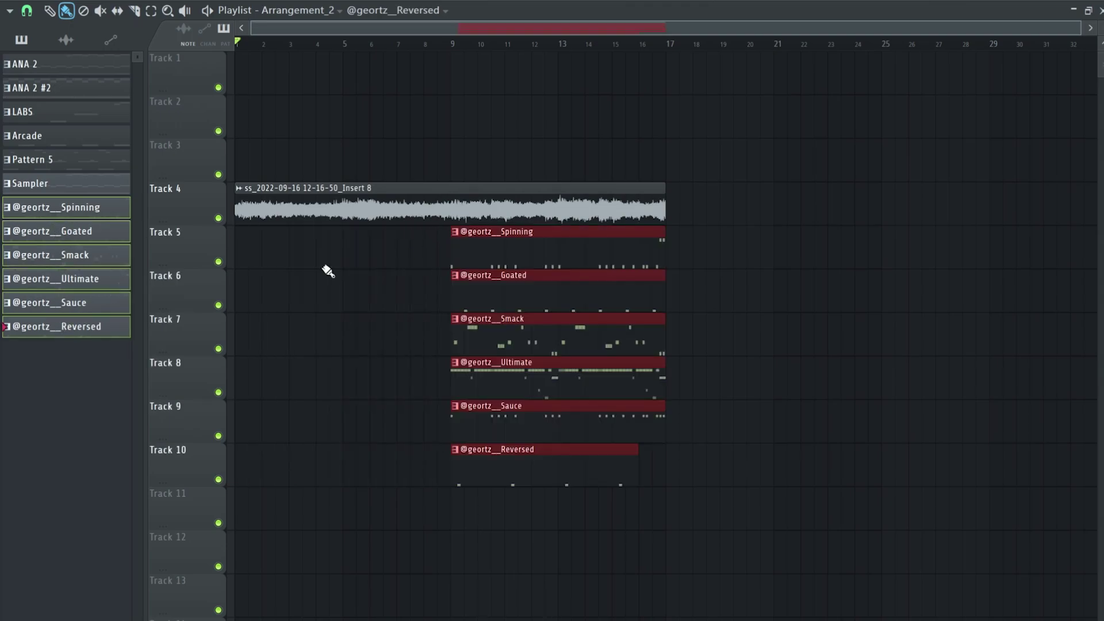
key("space")
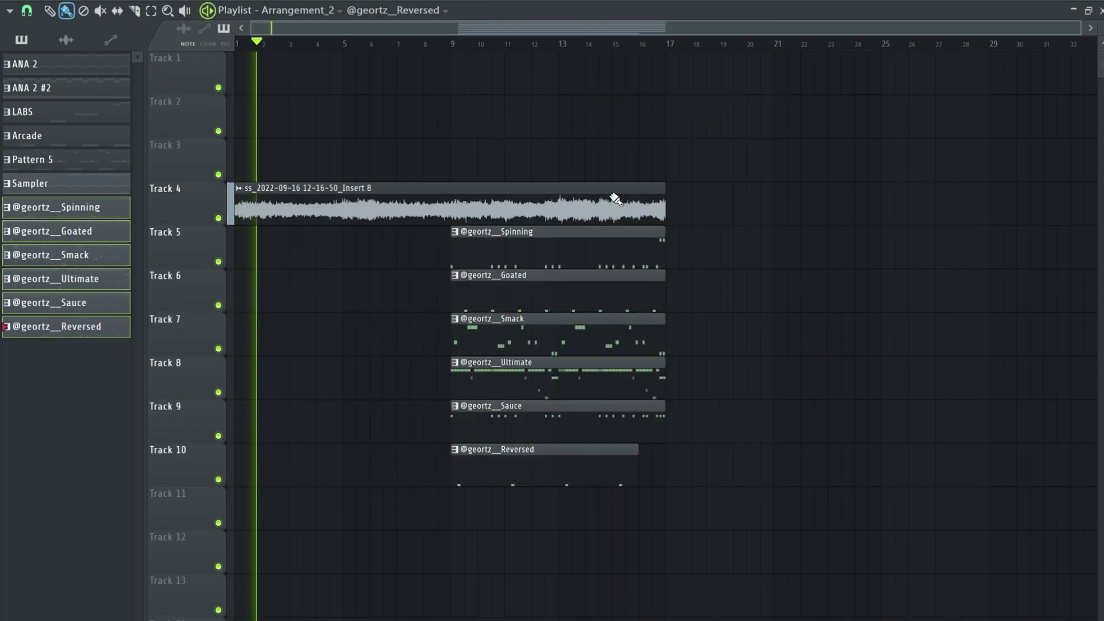
left_click(638, 469)
left_click_drag(640, 469, 664, 469)
Slice the melody sample clip at bar 9 and copy its second half together with the six pattern clips to bar 17.
left_click(134, 11)
left_click(447, 202)
left_click(50, 10)
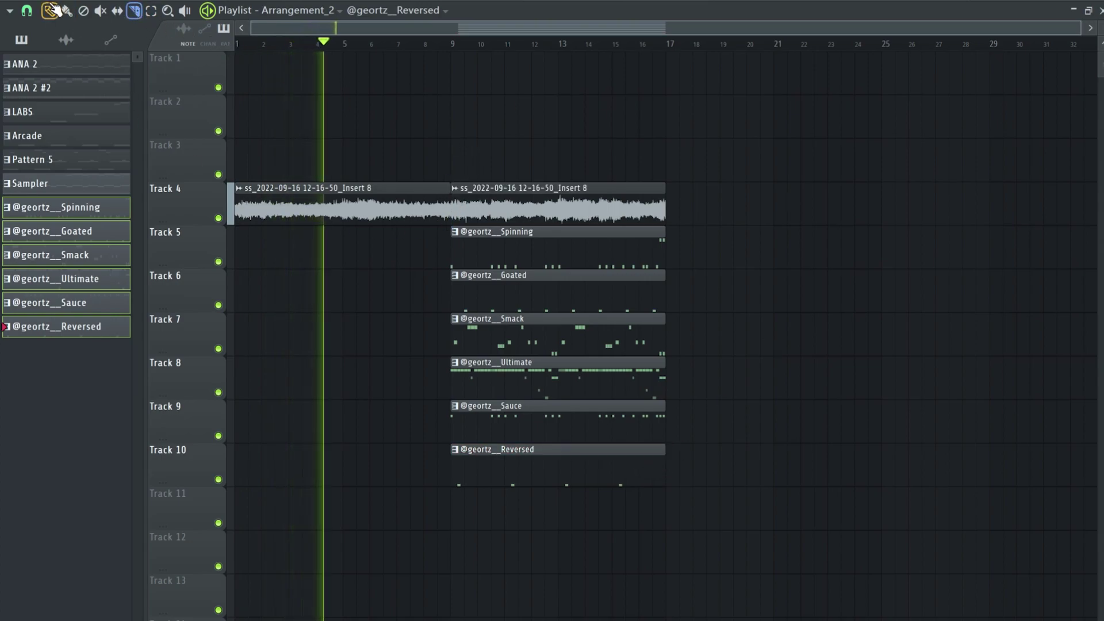
left_click(759, 208)
left_click_drag(758, 208, 704, 209)
left_click_drag(702, 259, 722, 470)
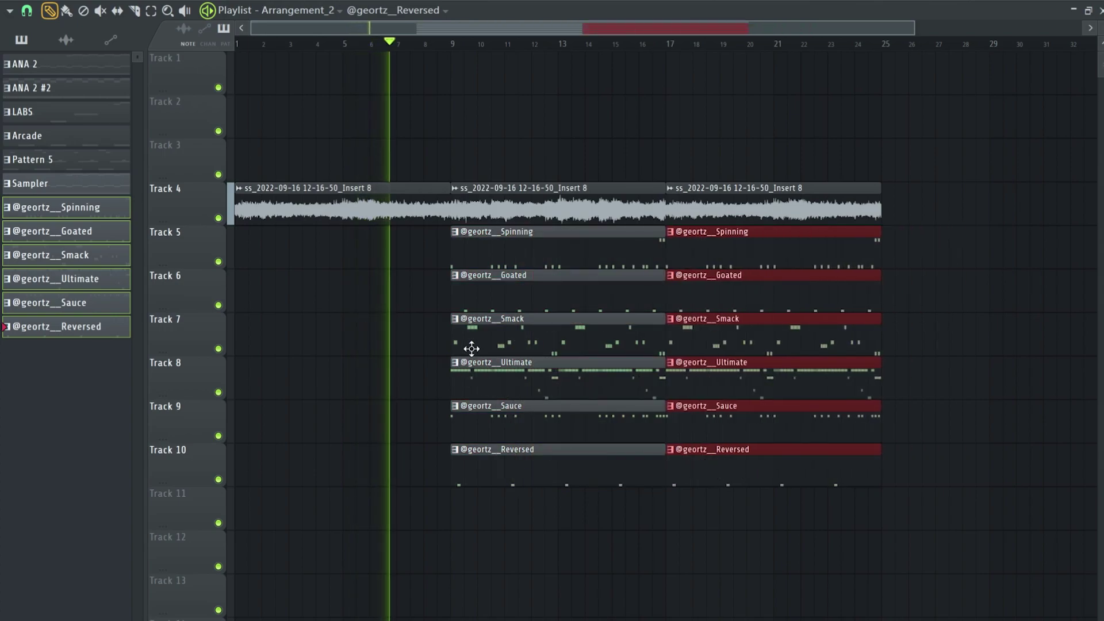
Trim the start of the first Spinning clip to bar 11.
left_click(485, 253)
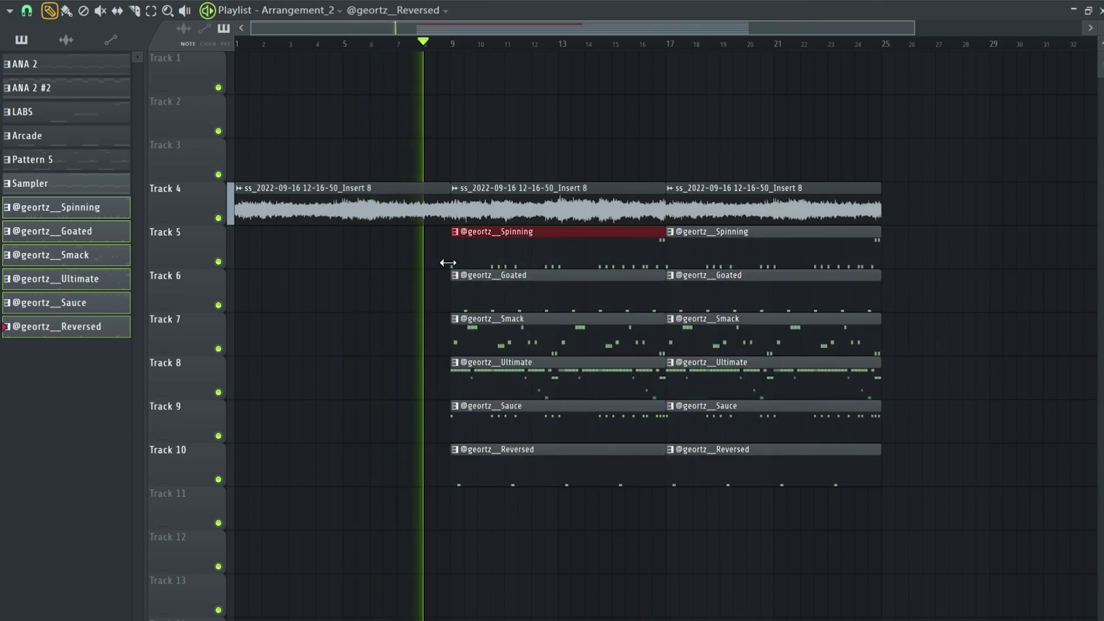
left_click_drag(473, 257, 506, 248)
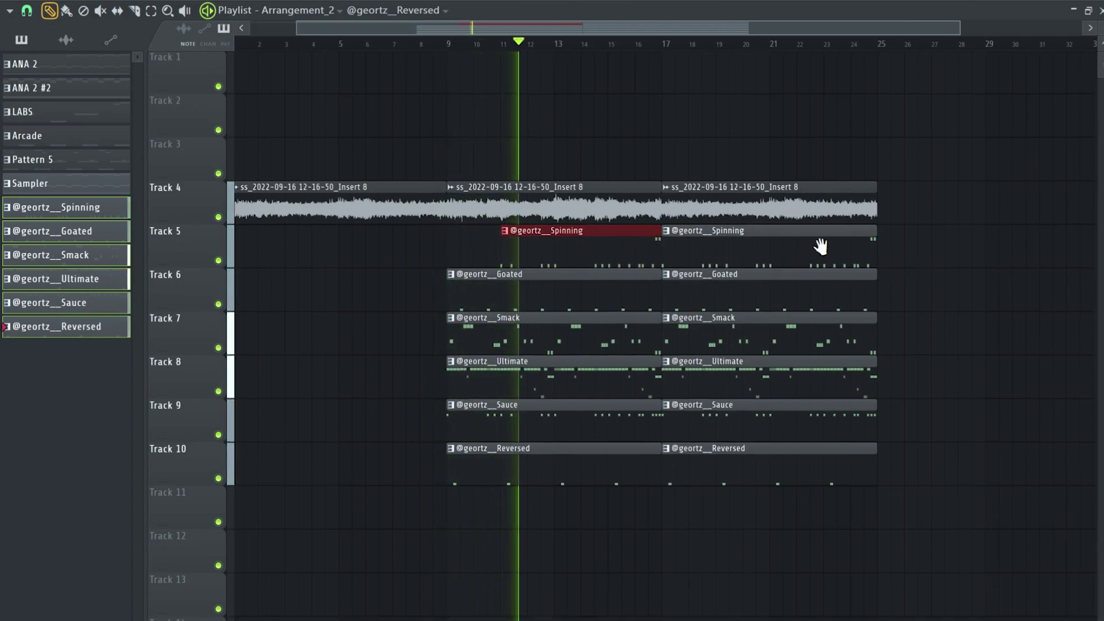
Cut out the half bar before bar 13 from the Goated, Smack, Ultimate and Sauce clips.
scroll(851, 243, "right", 3)
scroll(460, 234, "up", 3, "ctrl")
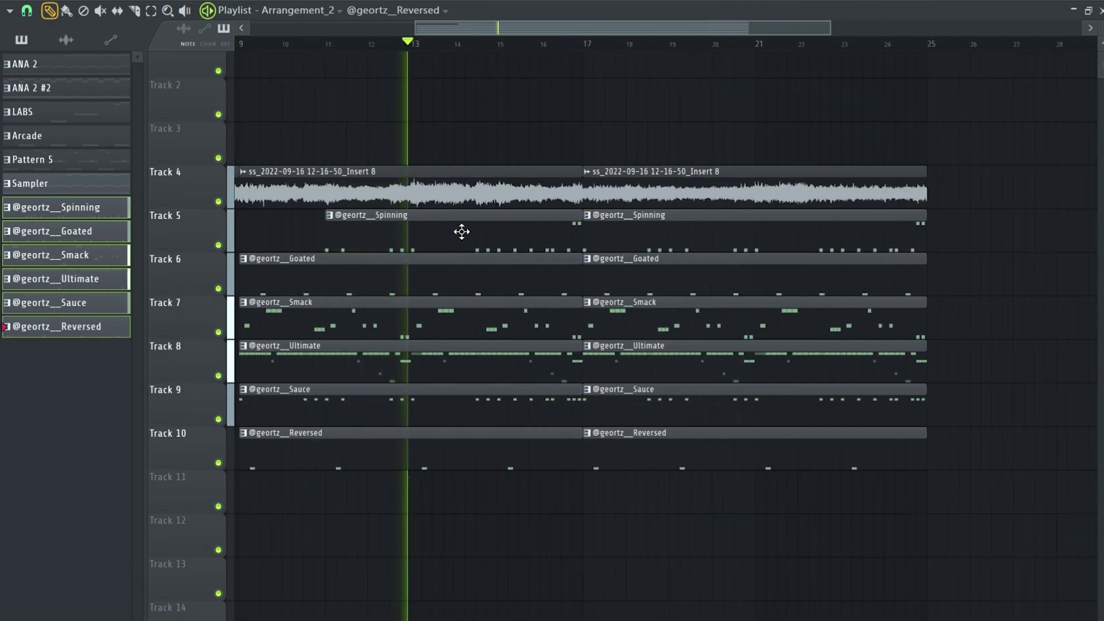
left_click(393, 50)
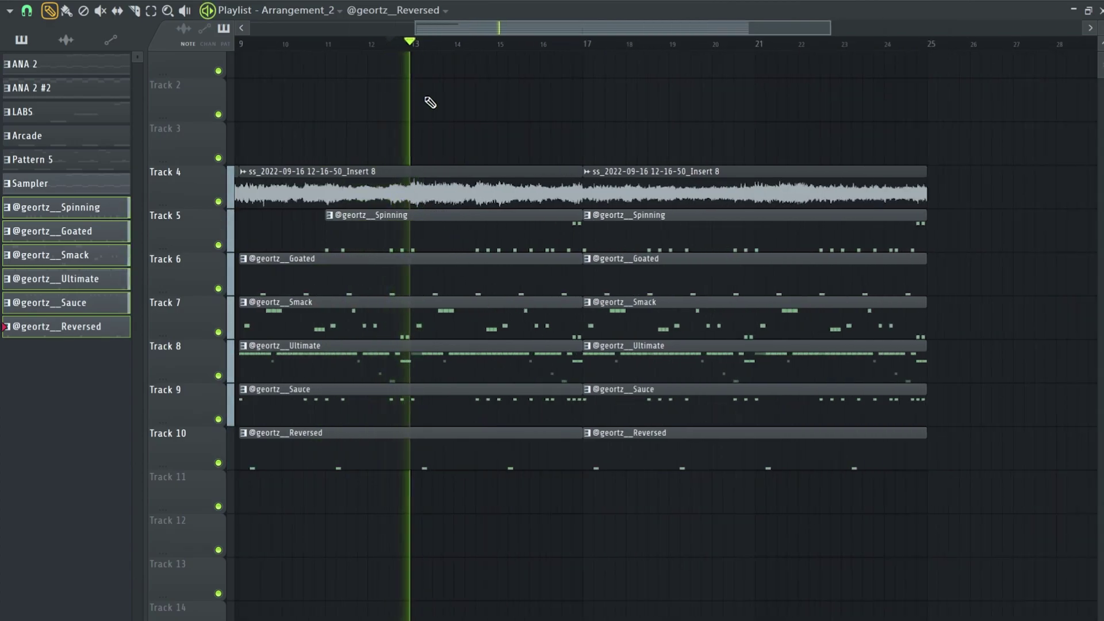
scroll(396, 248, "up", 3, "ctrl")
key("space")
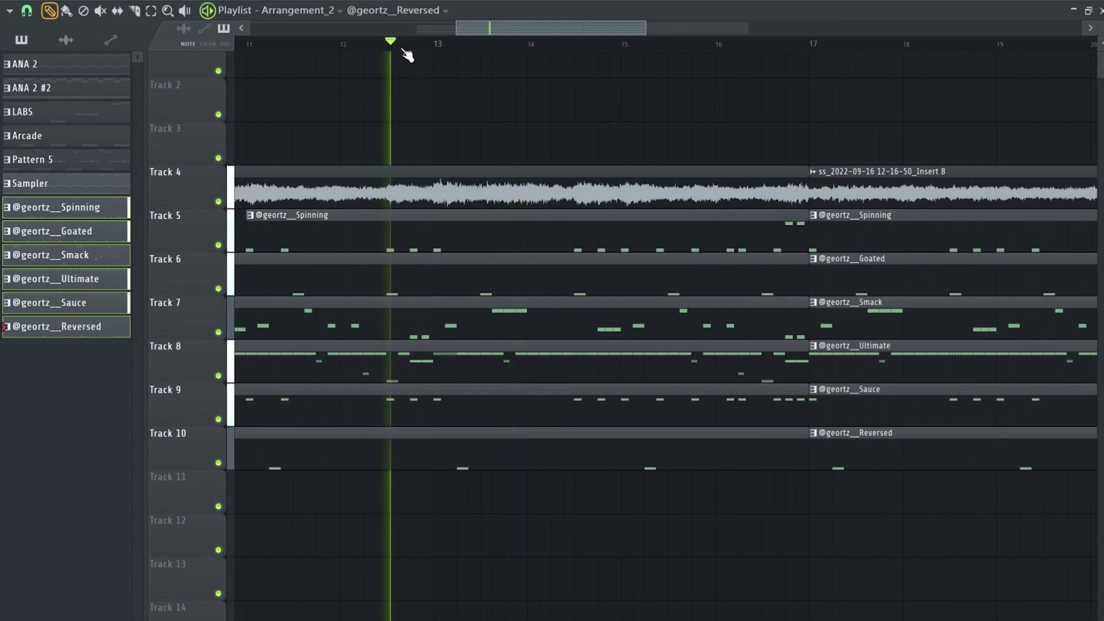
scroll(394, 92, "up", 2, "ctrl")
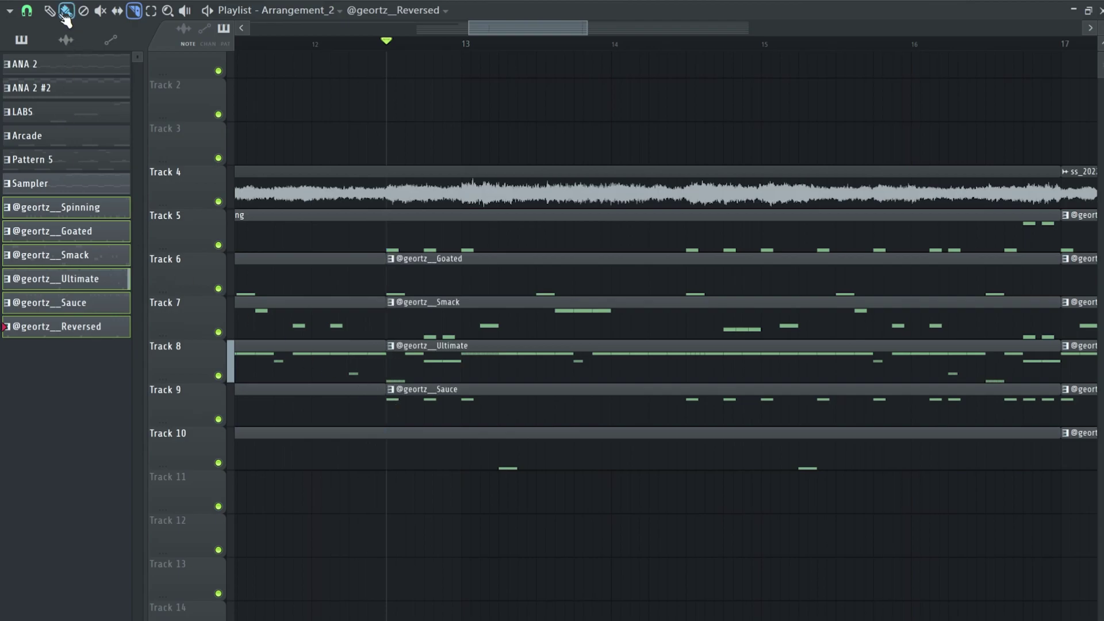
left_click_drag(450, 248, 469, 407, "ctrl")
key("space")
scroll(469, 407, "down", 5, "ctrl")
left_click(671, 606)
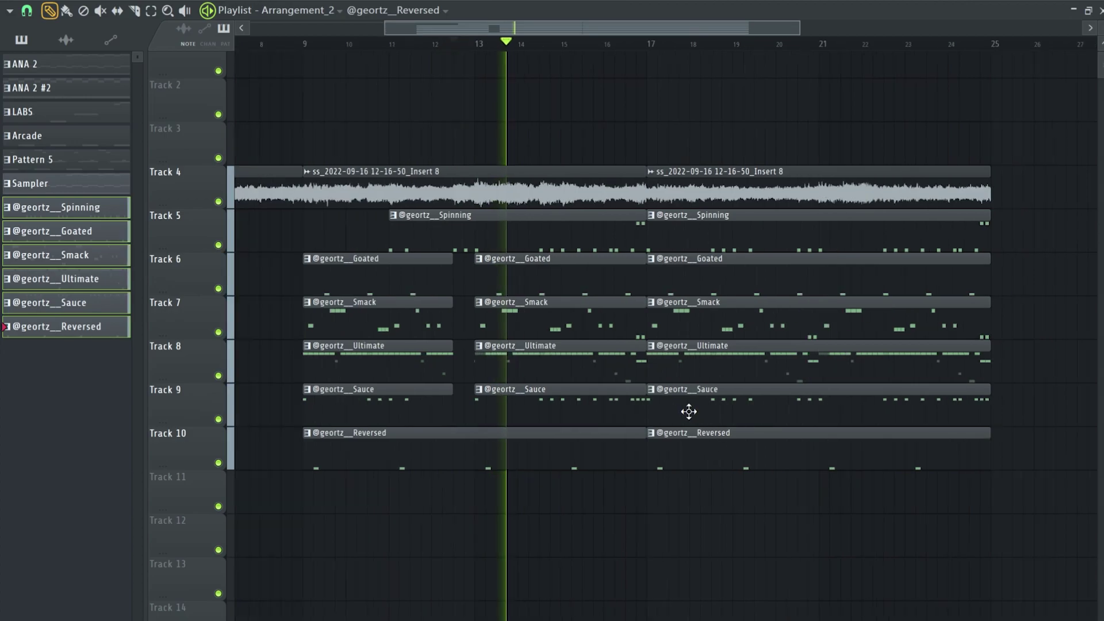
Trim half a bar off the start of the Ultimate clip at bar 17.
scroll(632, 436, "down", 1, "ctrl")
scroll(557, 361, "right", 1)
left_click(512, 353)
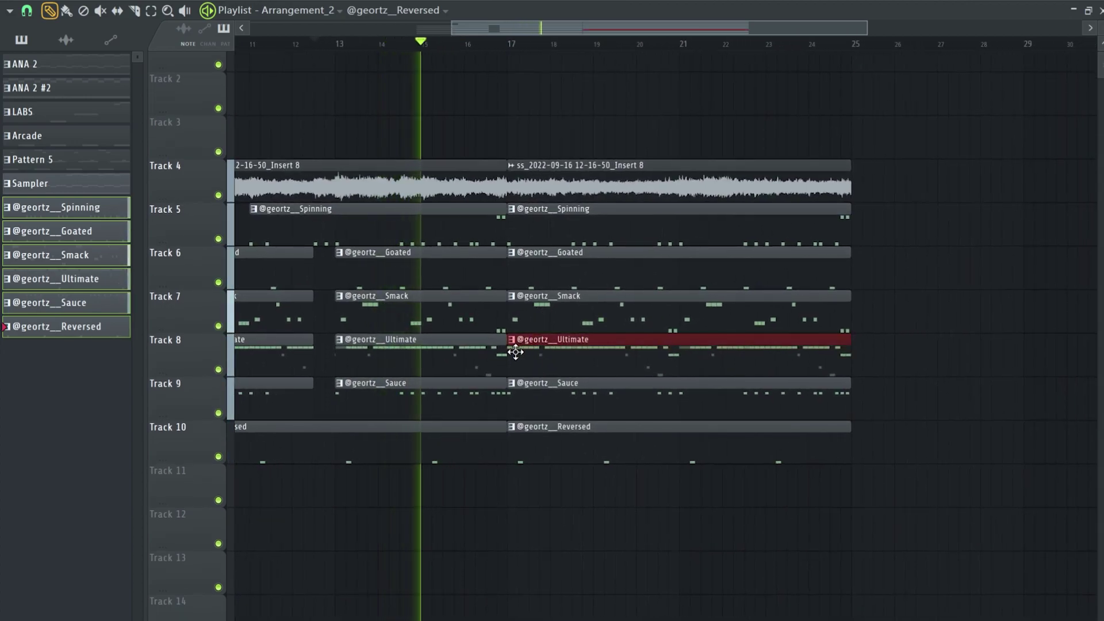
scroll(511, 354, "up", 5, "ctrl")
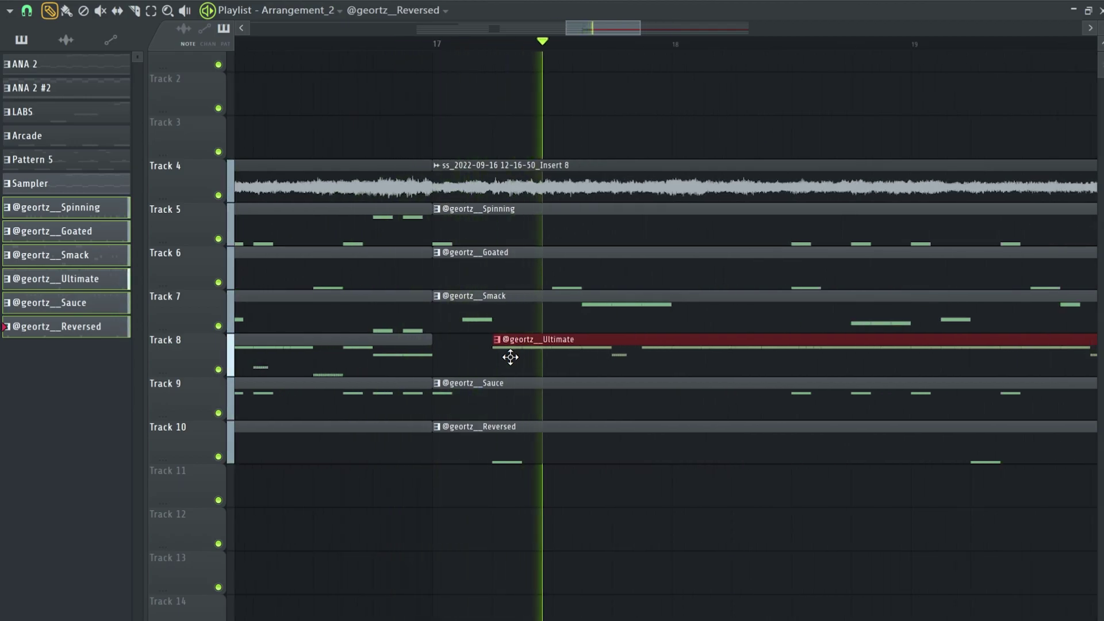
scroll(510, 357, "up", 3, "ctrl")
scroll(510, 358, "down", 2, "alt")
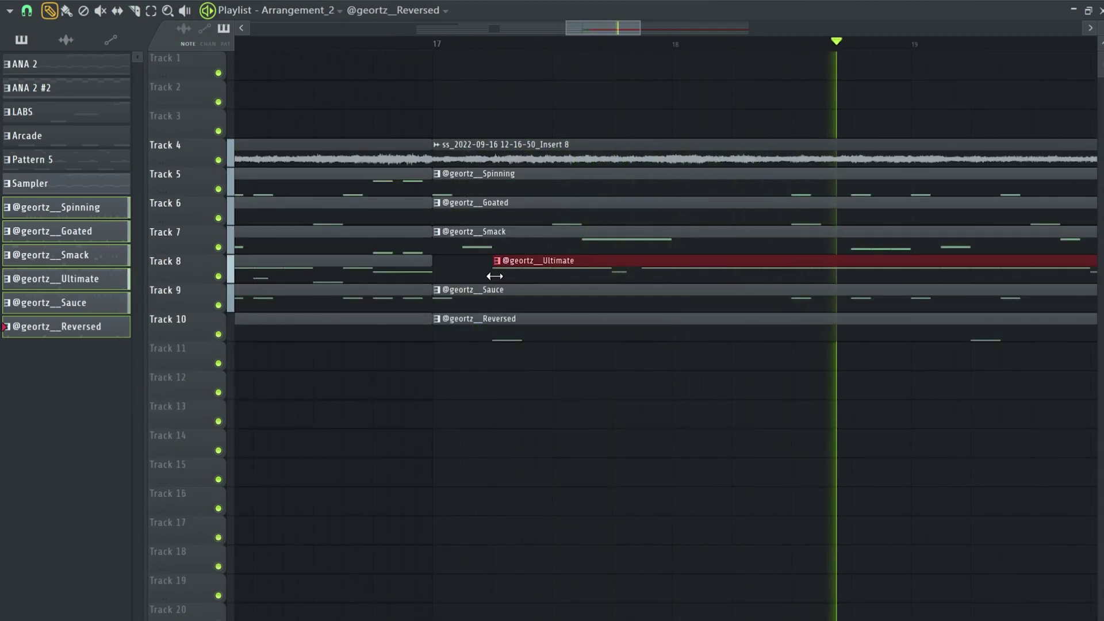
left_click_drag(493, 276, 547, 276)
Slice the Spinning and Sauce clips at bars 21 and 23 and delete the sections between the cuts.
scroll(540, 370, "down", 5, "ctrl")
scroll(577, 439, "up", 3, "alt")
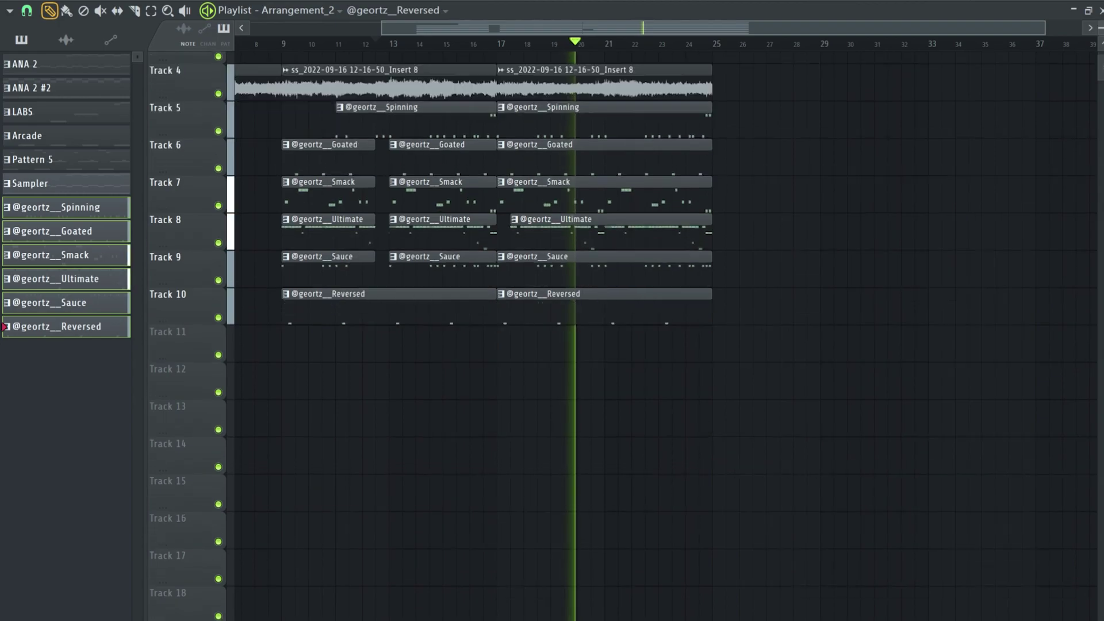
key("c")
key("space")
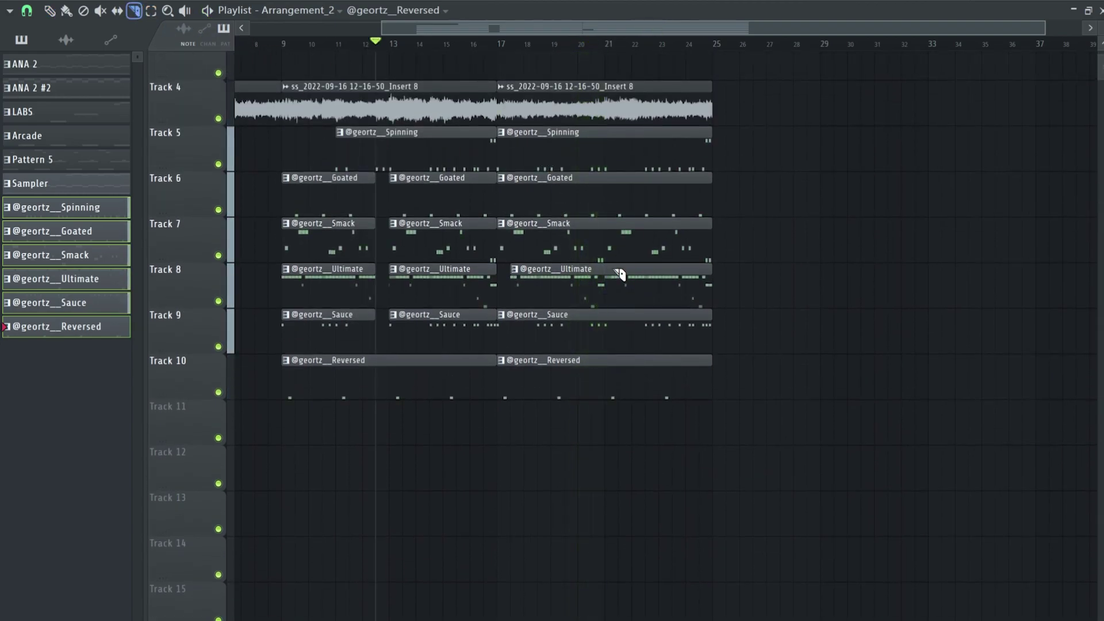
scroll(628, 287, "up", 3, "ctrl")
scroll(609, 320, "up", 1)
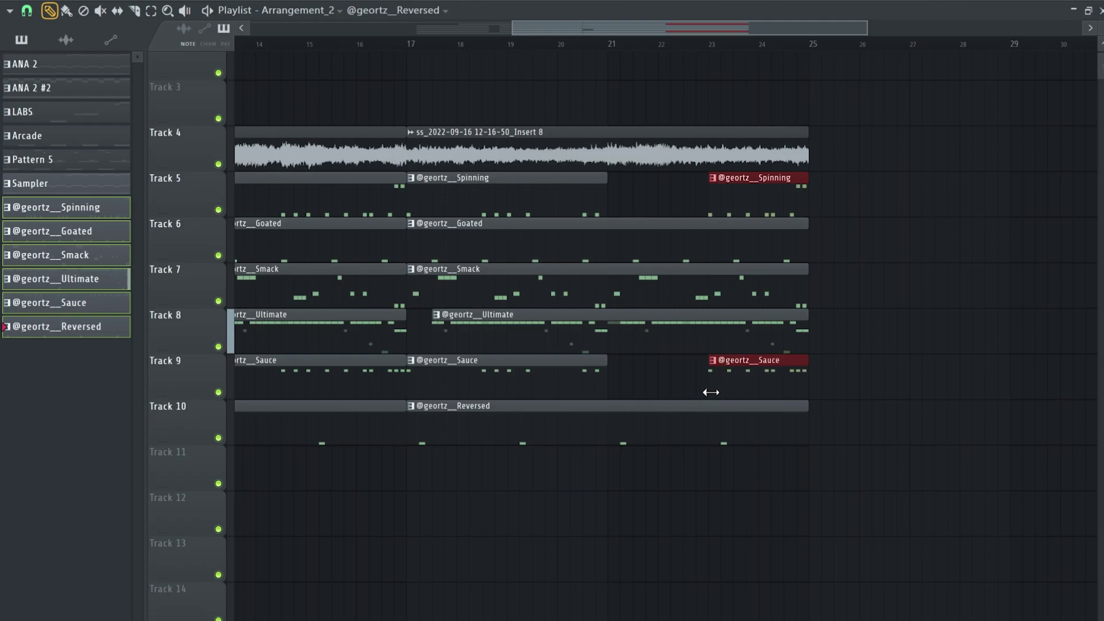
Open the Spinning pattern's notes and examine the end of the pattern around bar 9.
double_click(800, 197)
scroll(313, 315, "right", 5)
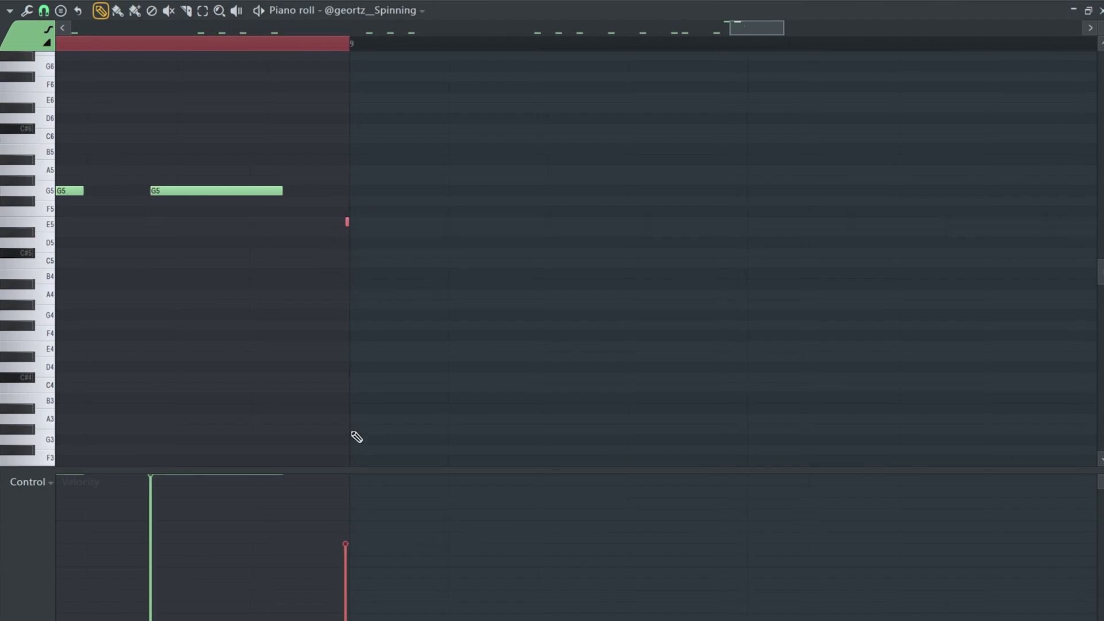
scroll(756, 42, "down", 5)
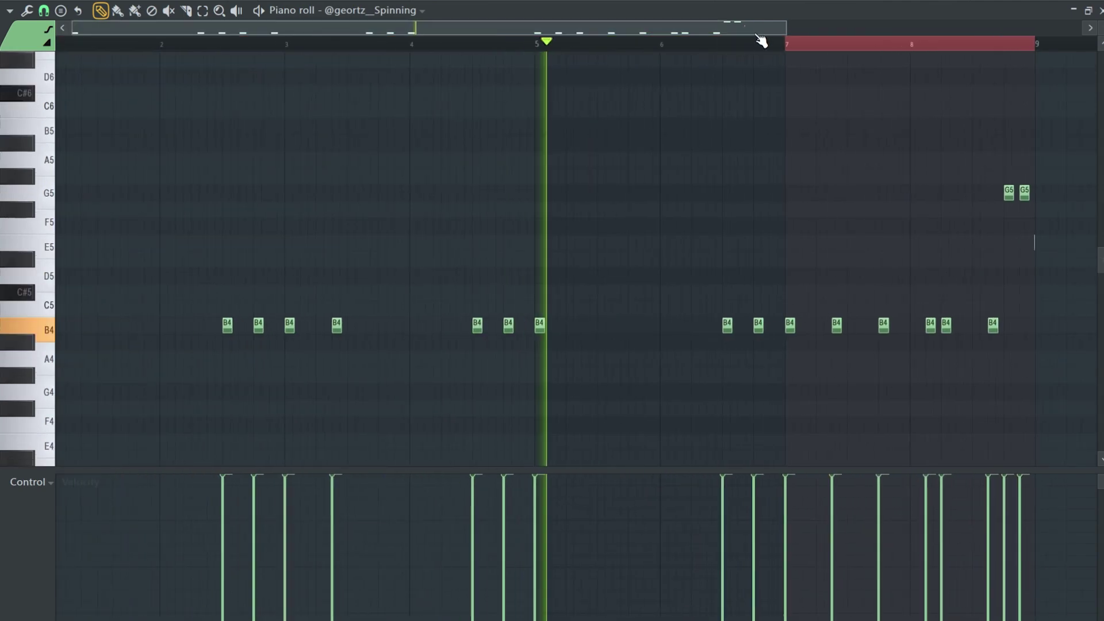
key("F5")
Select all clips between bars 9 and 25 and duplicate them to fill bars 25 to 41.
scroll(628, 46, "down", 5)
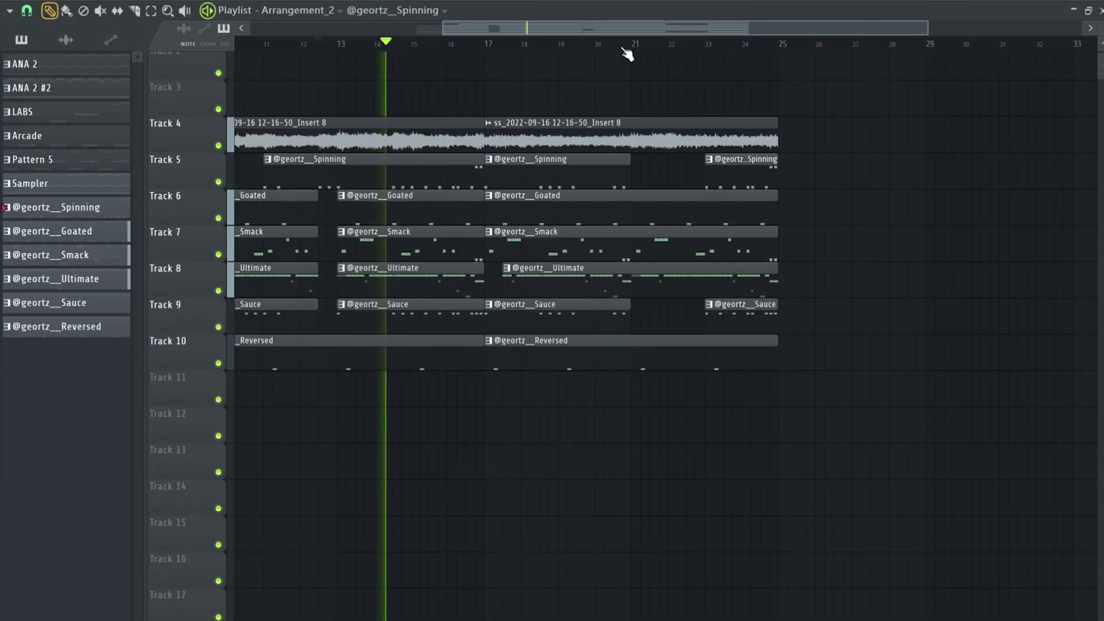
scroll(719, 135, "up", 5)
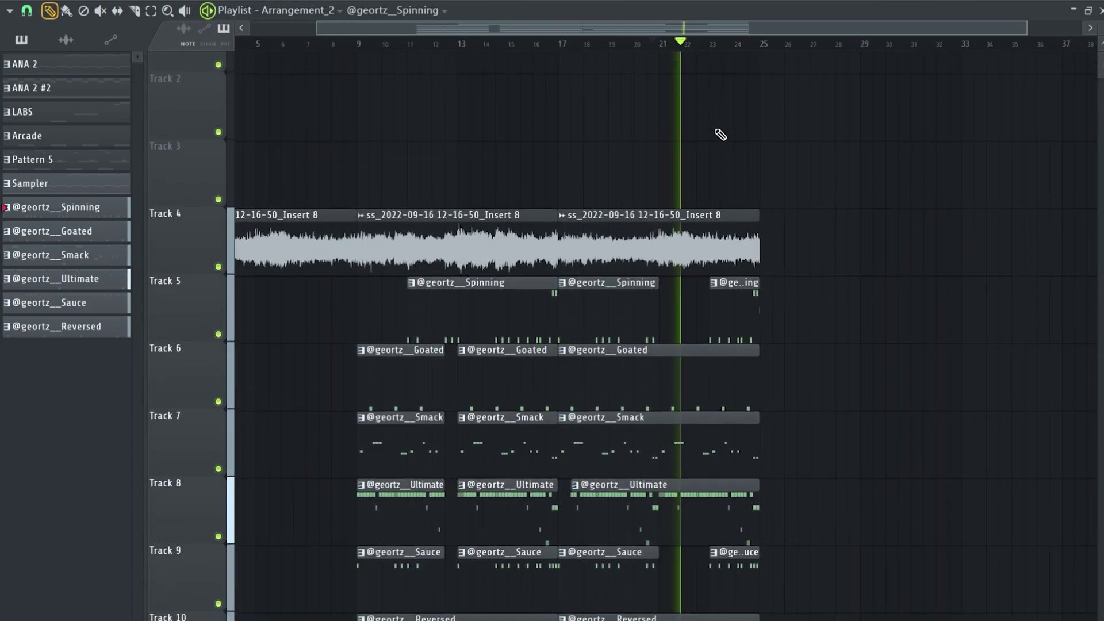
scroll(733, 154, "down", 5)
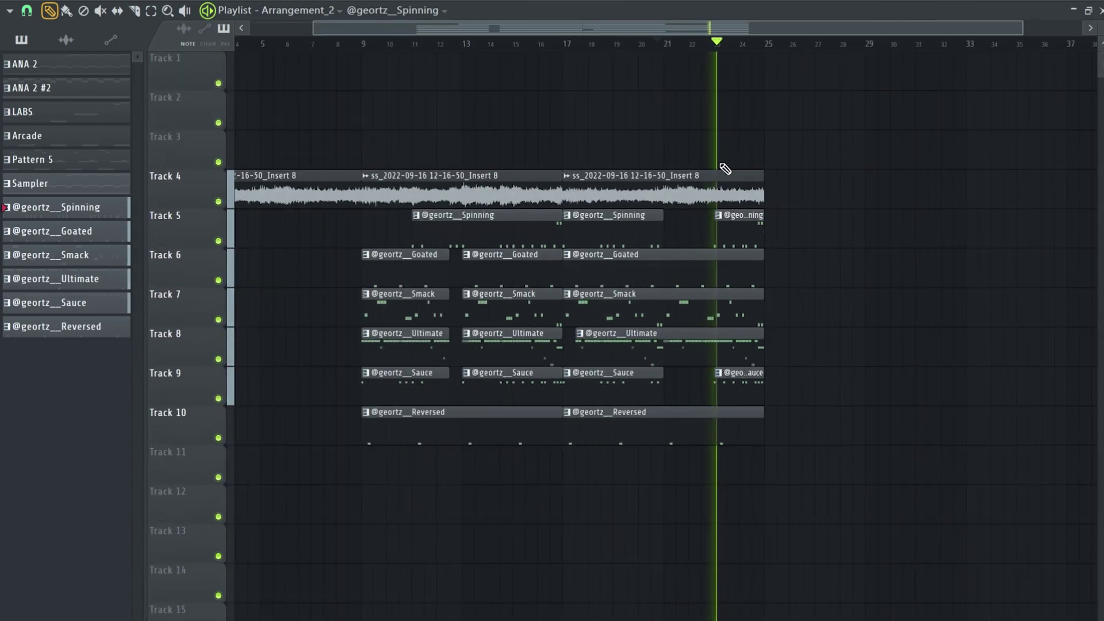
mouse_move(833, 138)
left_mouse_down()
mouse_move(451, 460)
mouse_move(440, 433)
mouse_move(825, 438)
mouse_move(788, 443)
left_mouse_up()
scroll(747, 460, "down", 3)
Select the whole 40-bar arrangement and duplicate it twice, extending the song to bar 121.
key("ctrl+a")
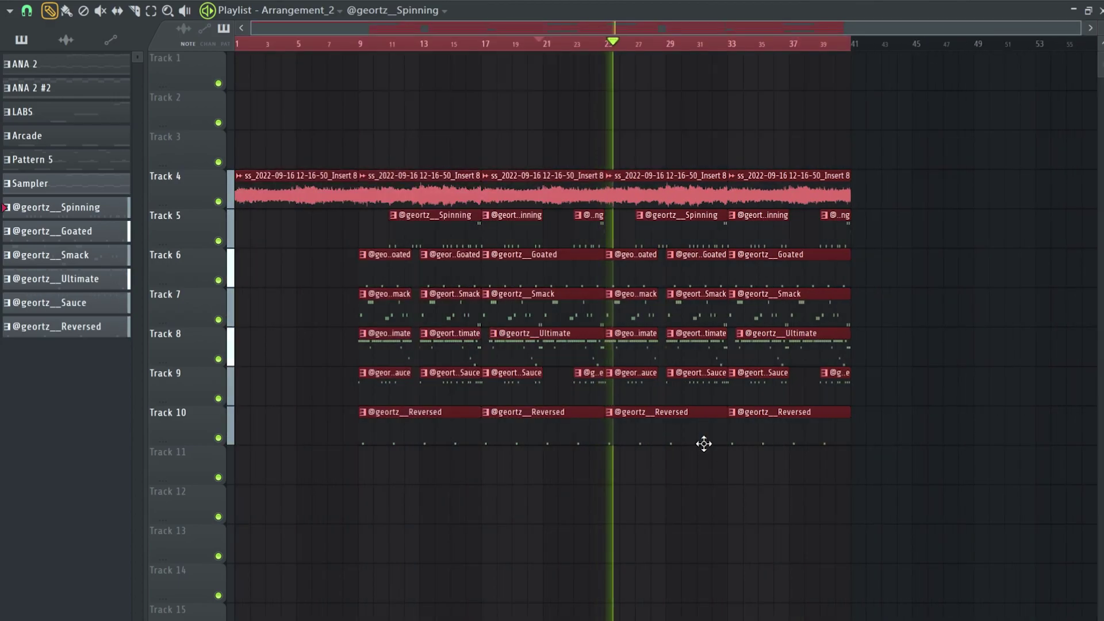
key("ctrl+b")
key("ctrl+b")
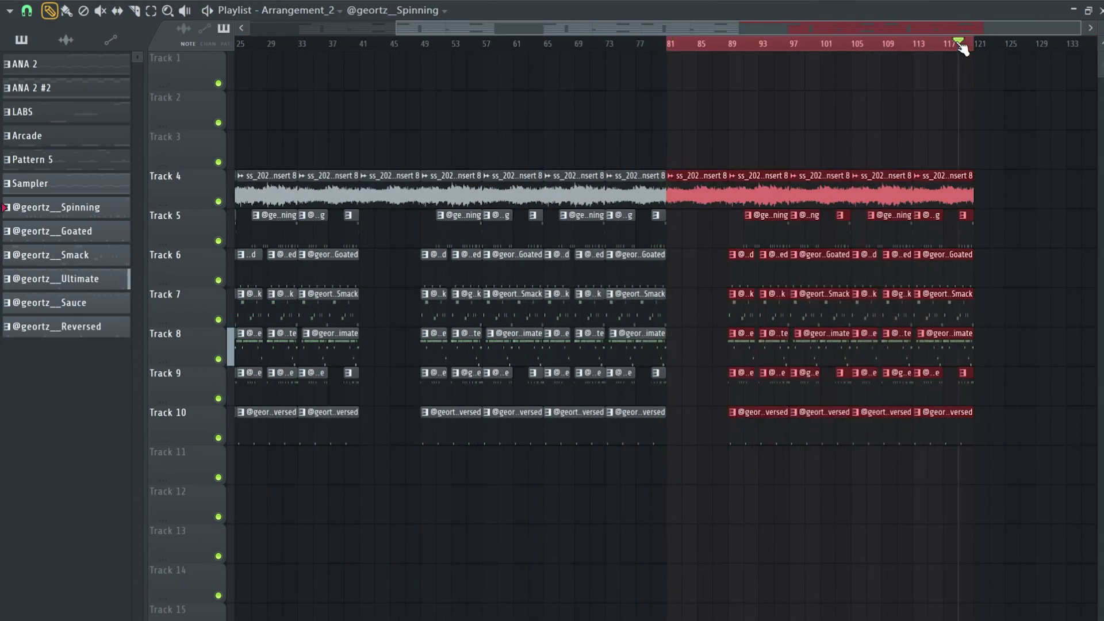